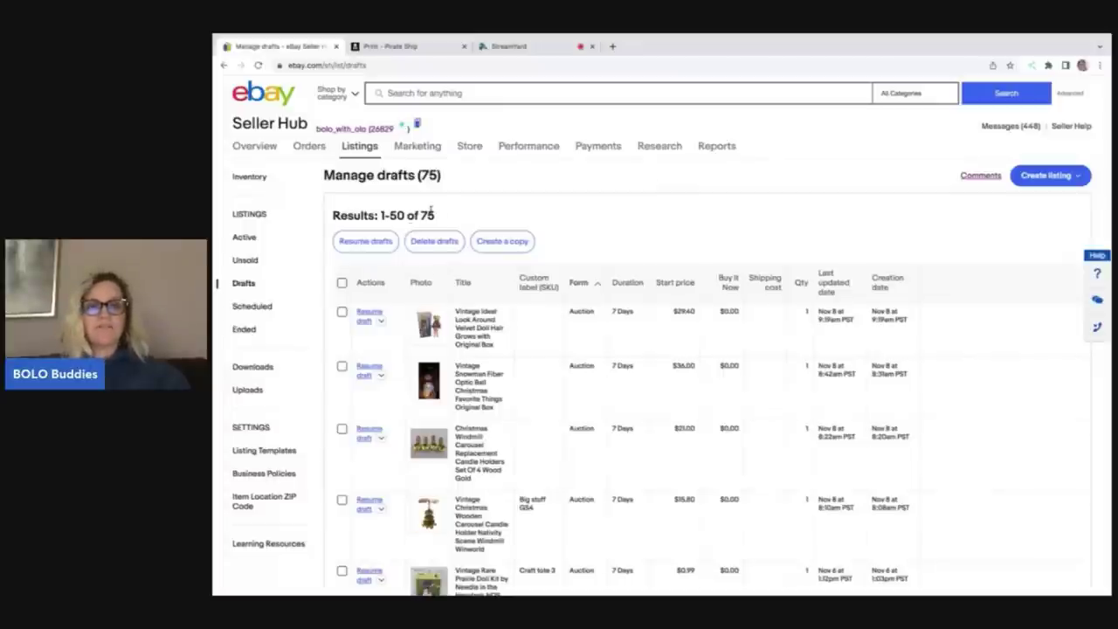
- Look through the drafts list and resume the draft for the Vintage Ideal Look Around Velvet Doll
{"action": "scroll", "coordinate": [465, 373], "scroll_direction": "down", "scroll_amount": 5}
{"action": "scroll", "coordinate": [466, 373], "scroll_direction": "down", "scroll_amount": 15}
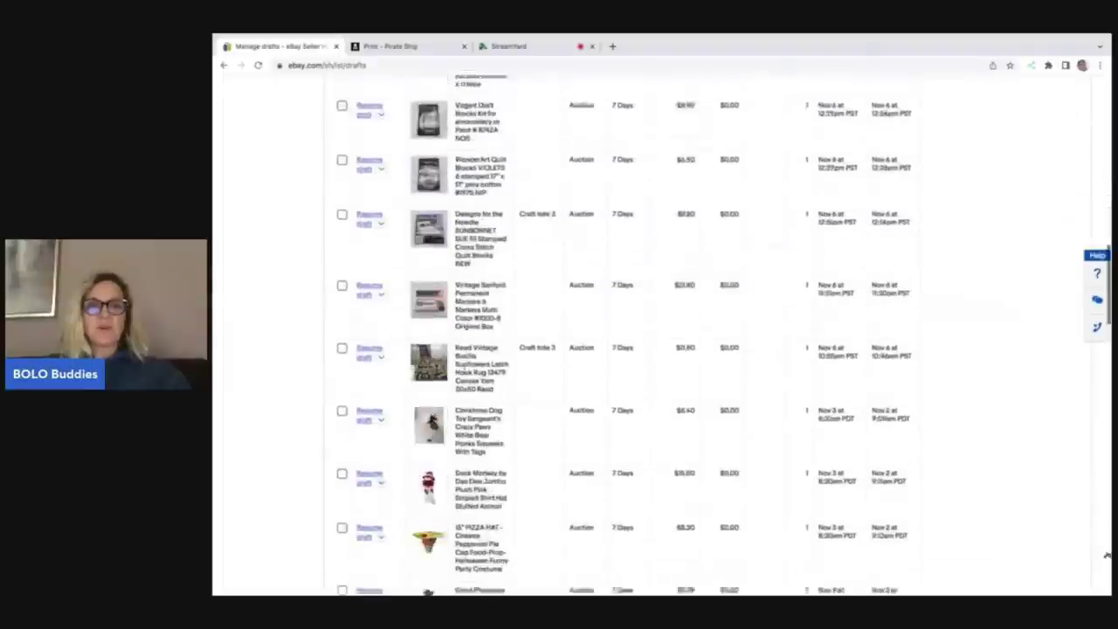
{"action": "scroll", "coordinate": [464, 370], "scroll_direction": "down", "scroll_amount": 5}
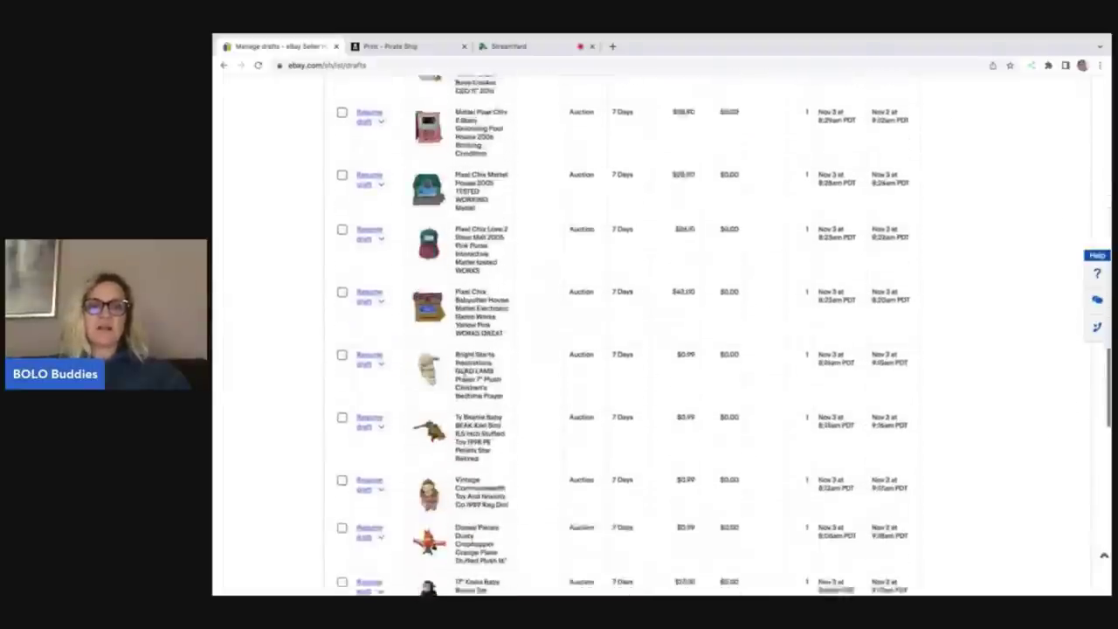
{"action": "scroll", "coordinate": [464, 370], "scroll_direction": "up", "scroll_amount": 20}
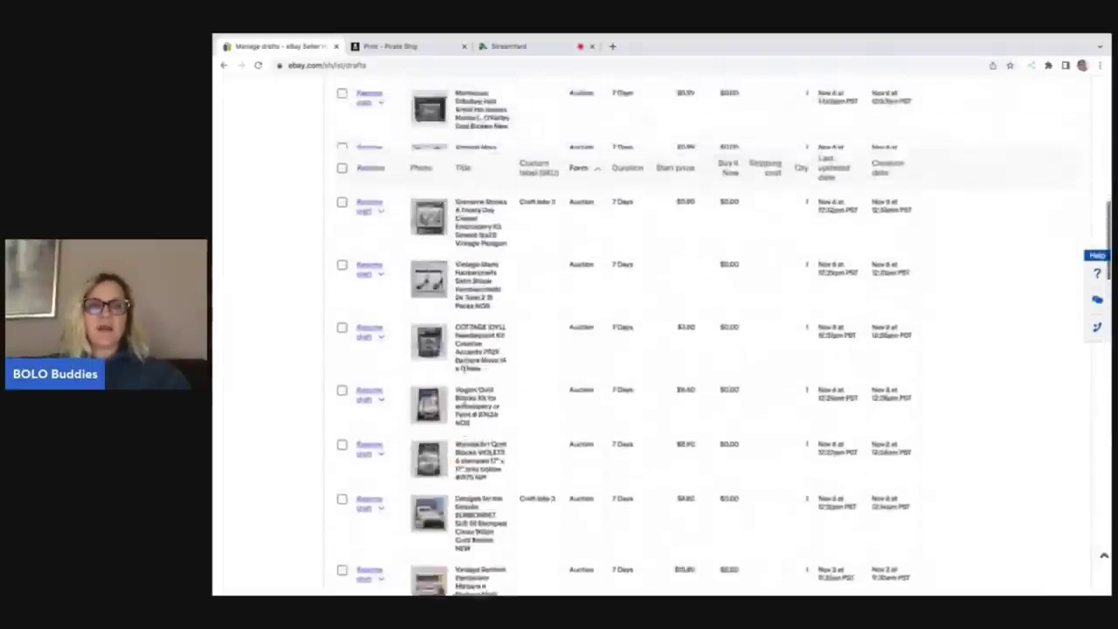
{"action": "scroll", "coordinate": [464, 370], "scroll_direction": "up", "scroll_amount": 5}
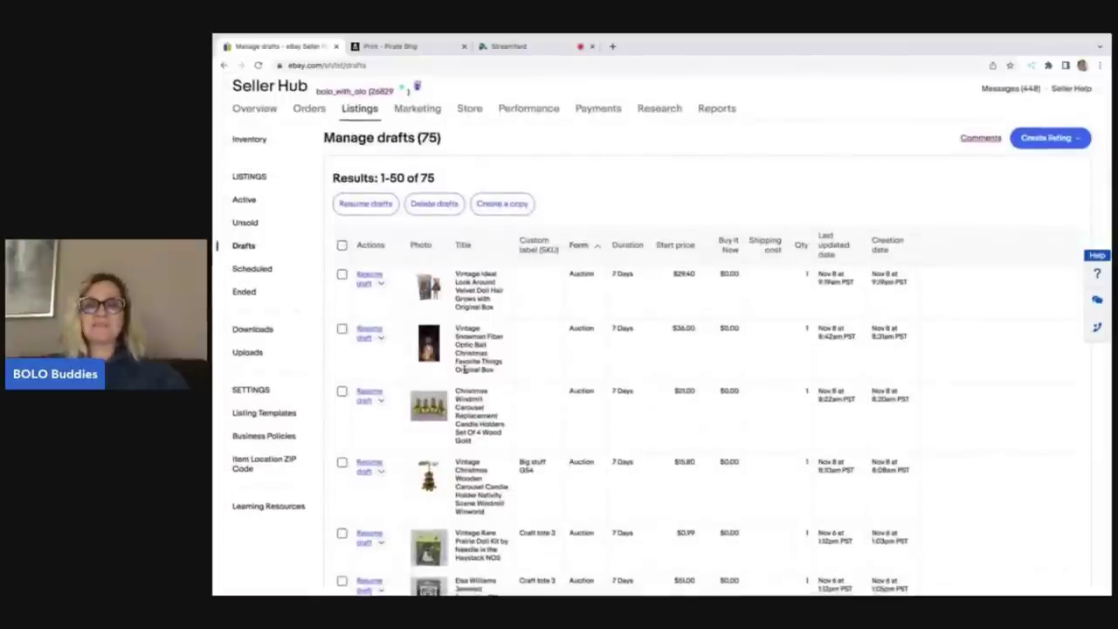
{"action": "left_click", "coordinate": [364, 280]}
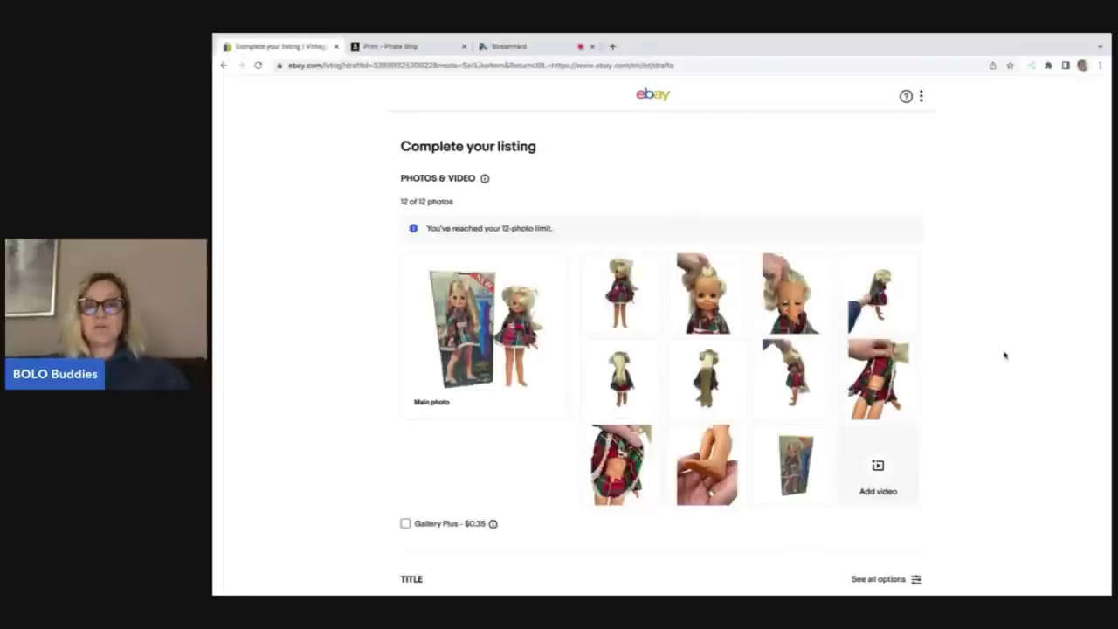
- Show all formatting options for the listing description, check its HTML code and return to the formatted view
{"action": "scroll", "coordinate": [1004, 354], "scroll_direction": "down", "scroll_amount": 3}
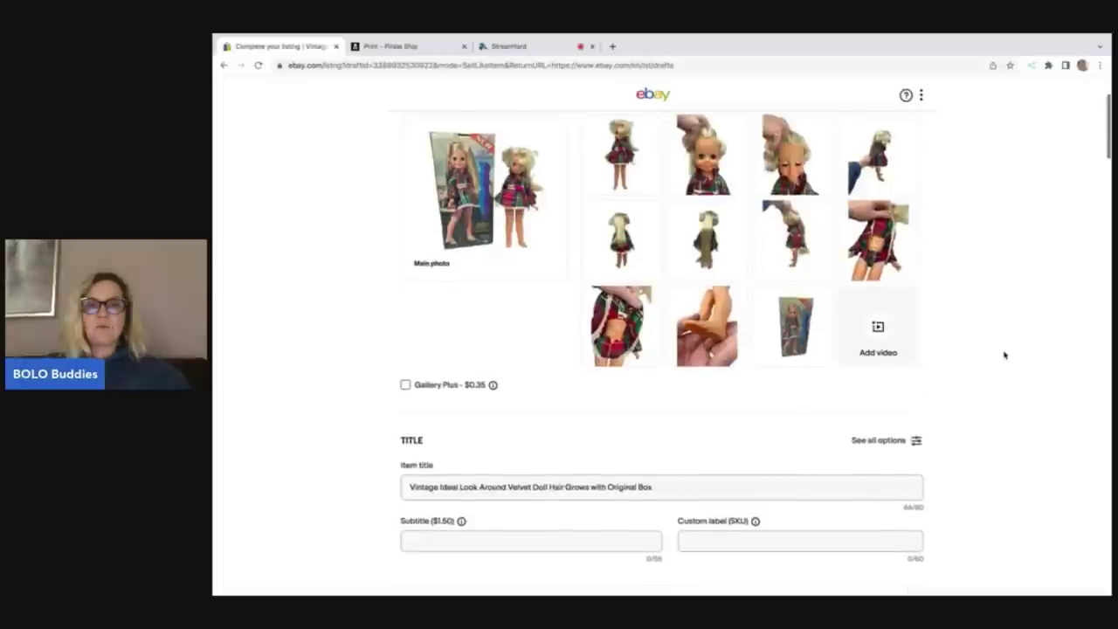
{"action": "scroll", "coordinate": [1005, 354], "scroll_direction": "down", "scroll_amount": 1}
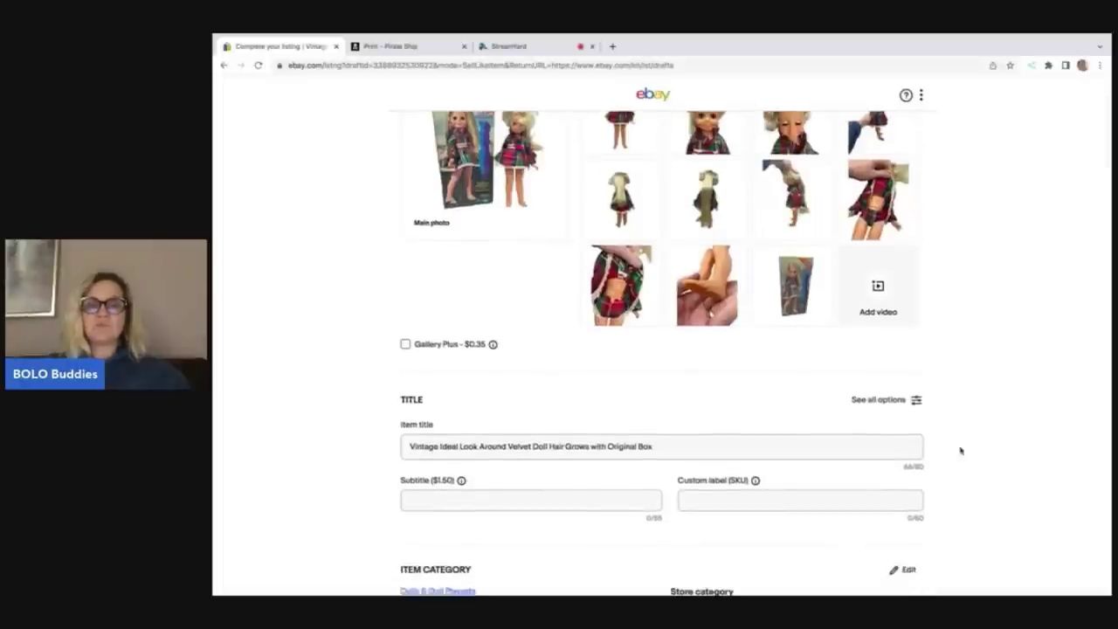
{"action": "scroll", "coordinate": [953, 471], "scroll_direction": "down", "scroll_amount": 15}
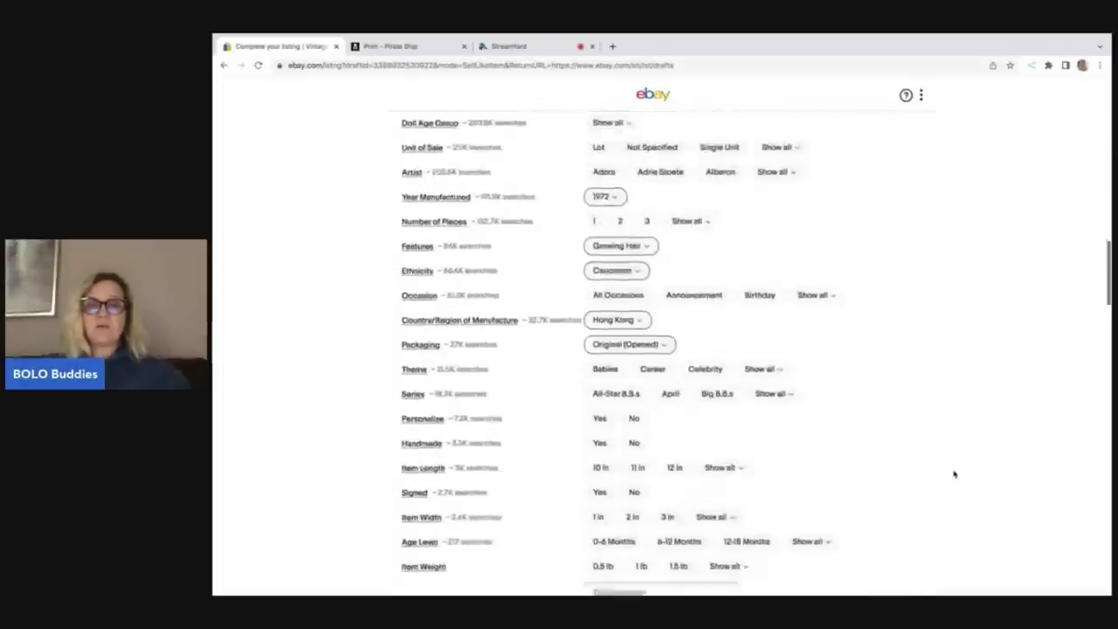
{"action": "scroll", "coordinate": [953, 474], "scroll_direction": "down", "scroll_amount": 15}
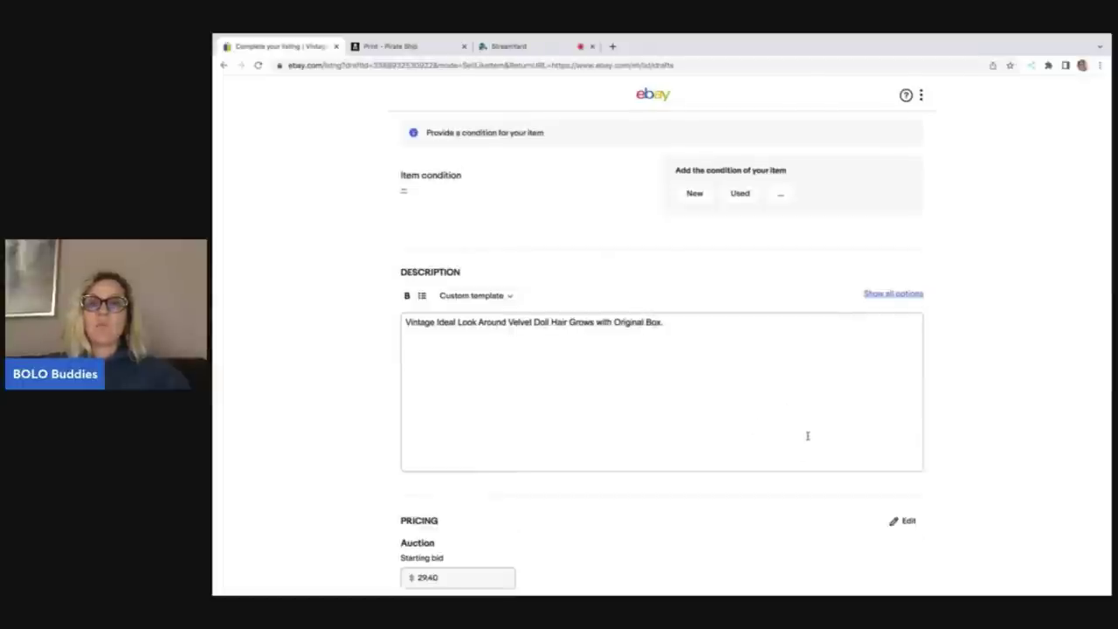
{"action": "left_click", "coordinate": [886, 297]}
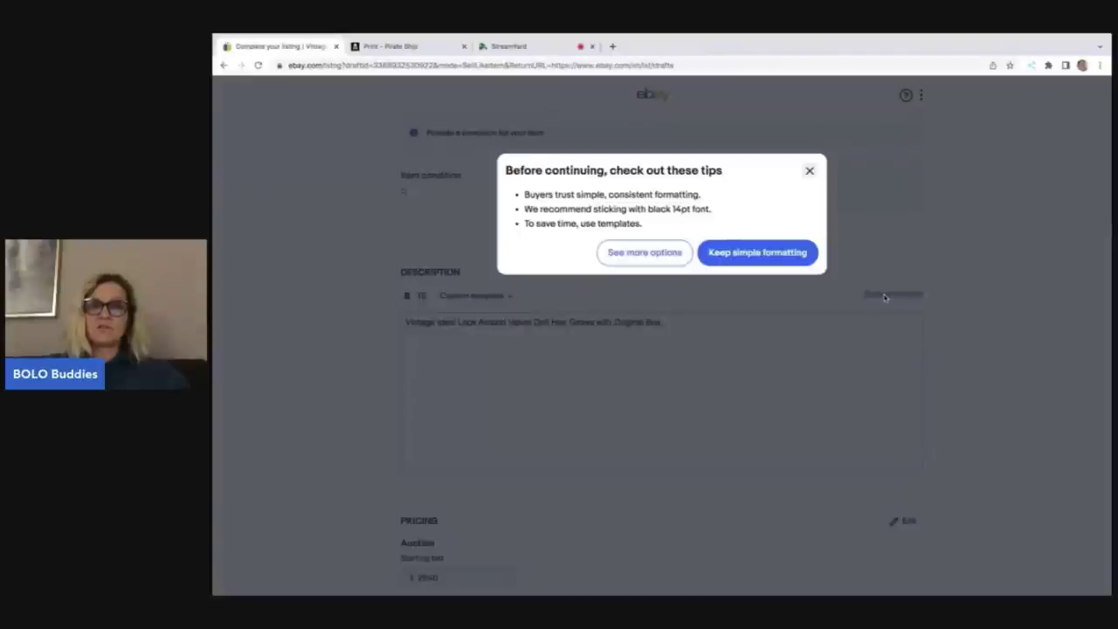
{"action": "left_click", "coordinate": [661, 253]}
{"action": "left_click", "coordinate": [837, 298]}
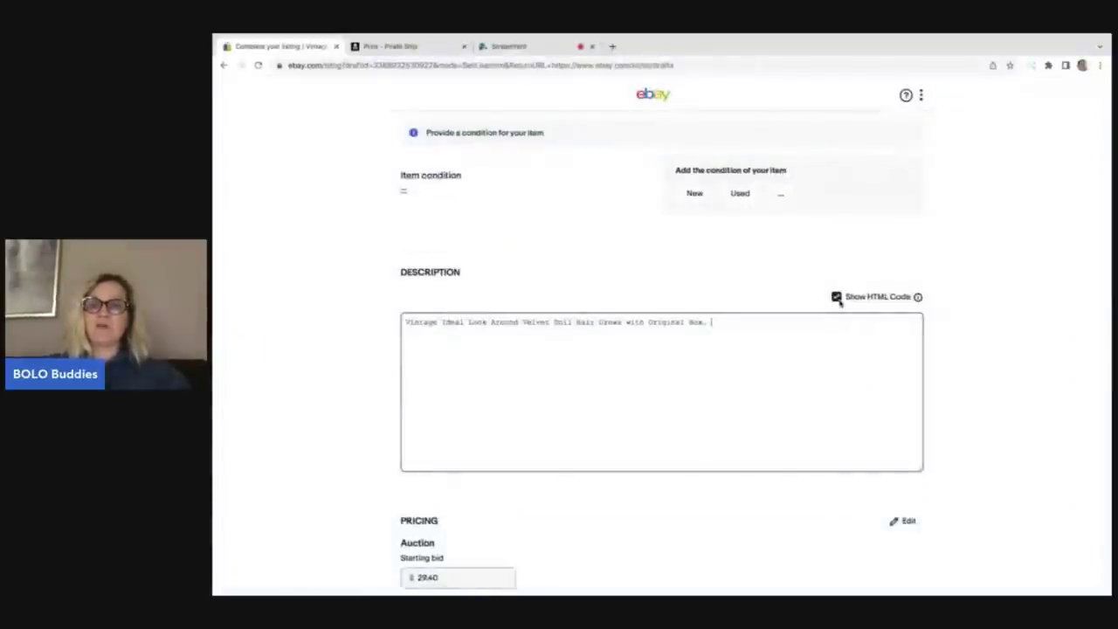
{"action": "left_click", "coordinate": [837, 298]}
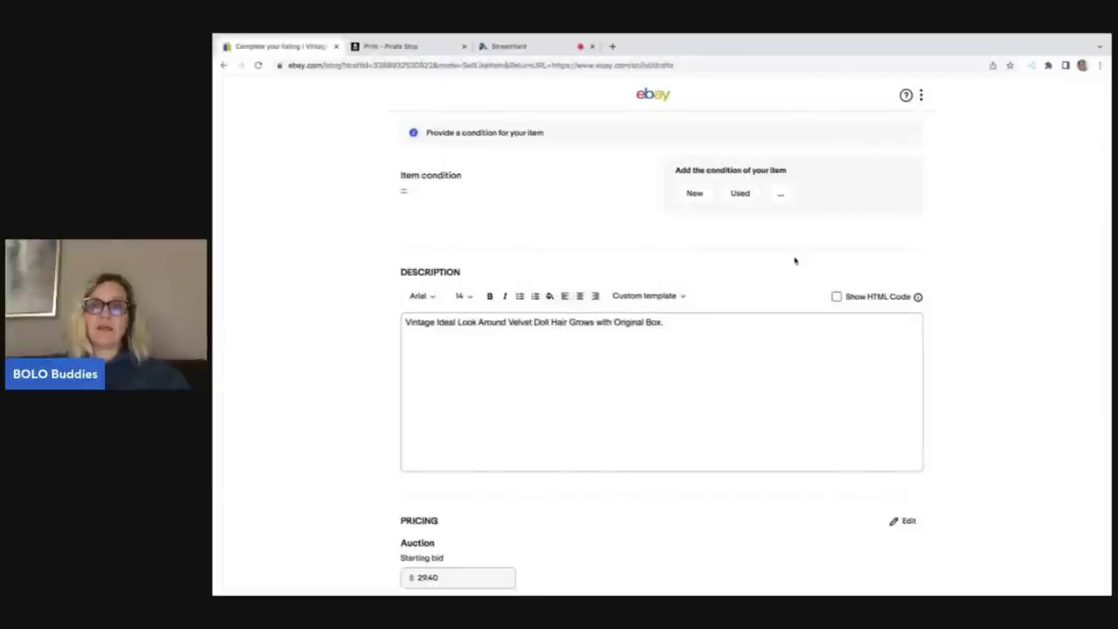
- Copy the full item title of the doll listing
{"action": "scroll", "coordinate": [794, 258], "scroll_direction": "up", "scroll_amount": 10}
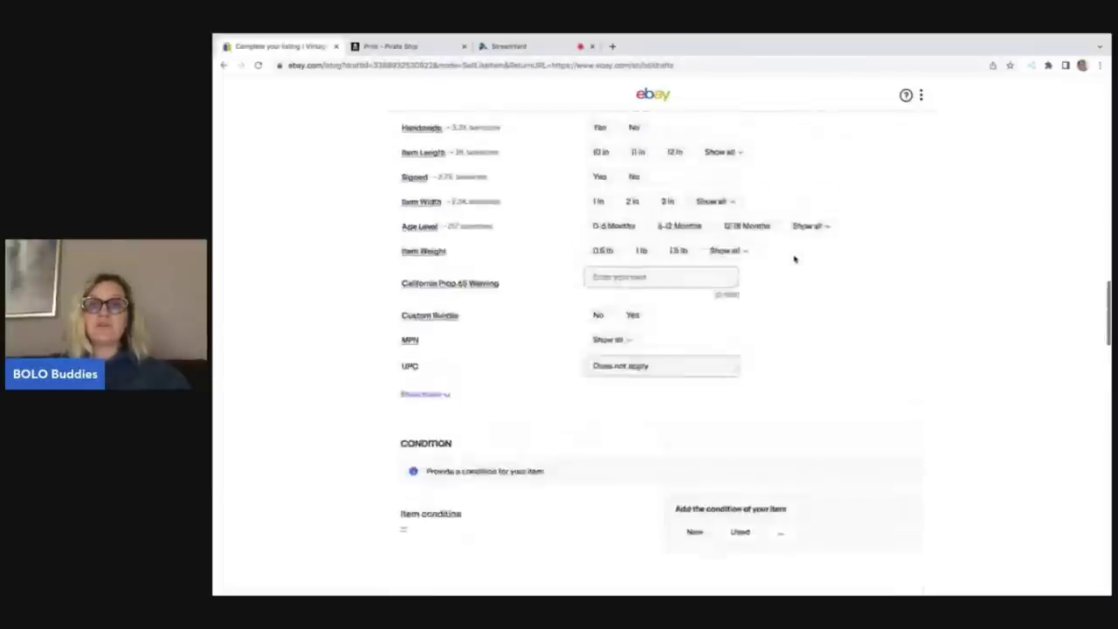
{"action": "scroll", "coordinate": [794, 259], "scroll_direction": "up", "scroll_amount": 10}
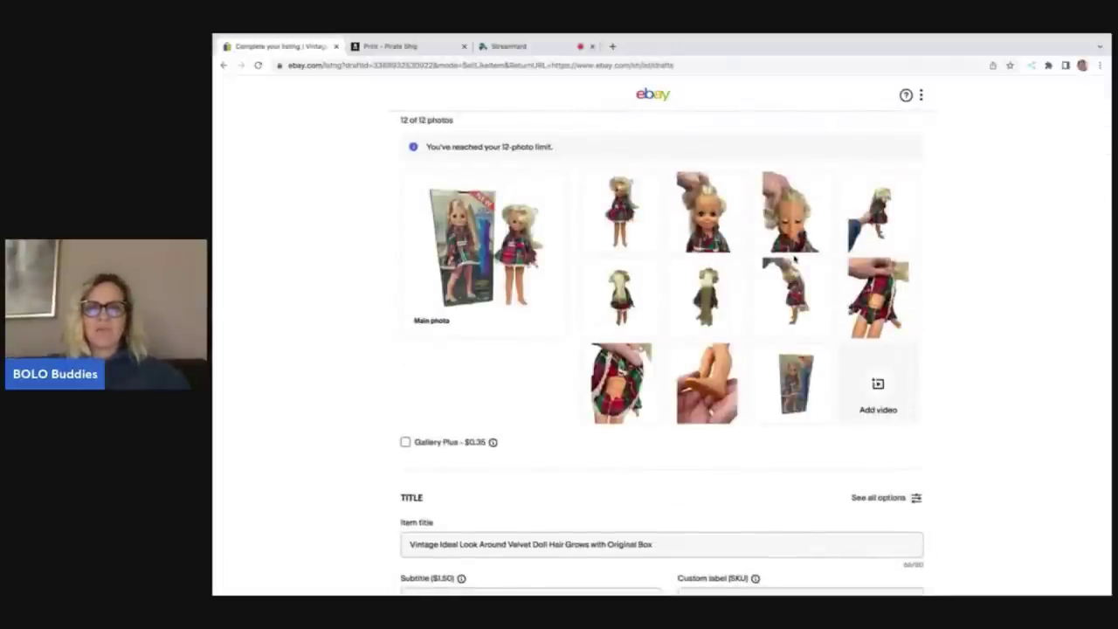
{"action": "scroll", "coordinate": [794, 258], "scroll_direction": "down", "scroll_amount": 3}
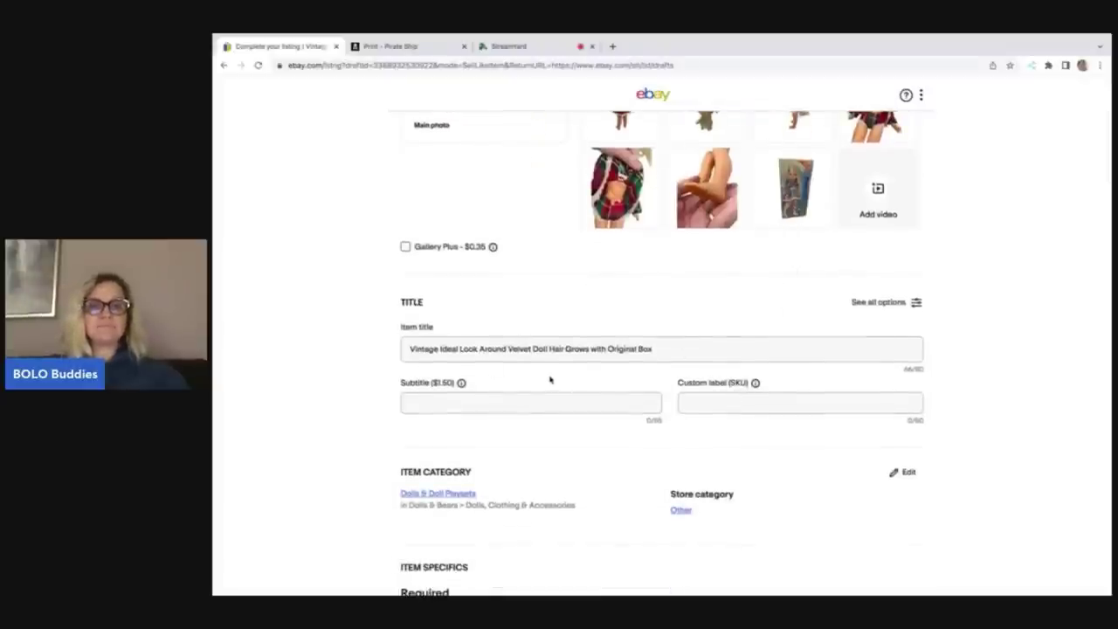
{"action": "triple_click", "coordinate": [682, 351]}
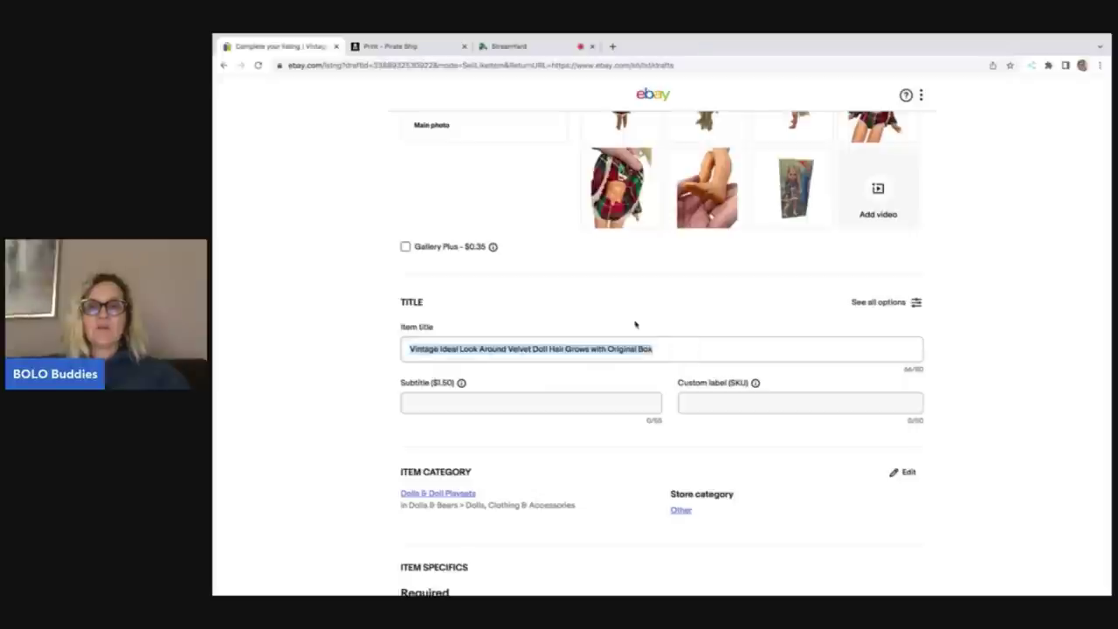
{"action": "right_click", "coordinate": [622, 342]}
{"action": "left_click", "coordinate": [662, 419]}
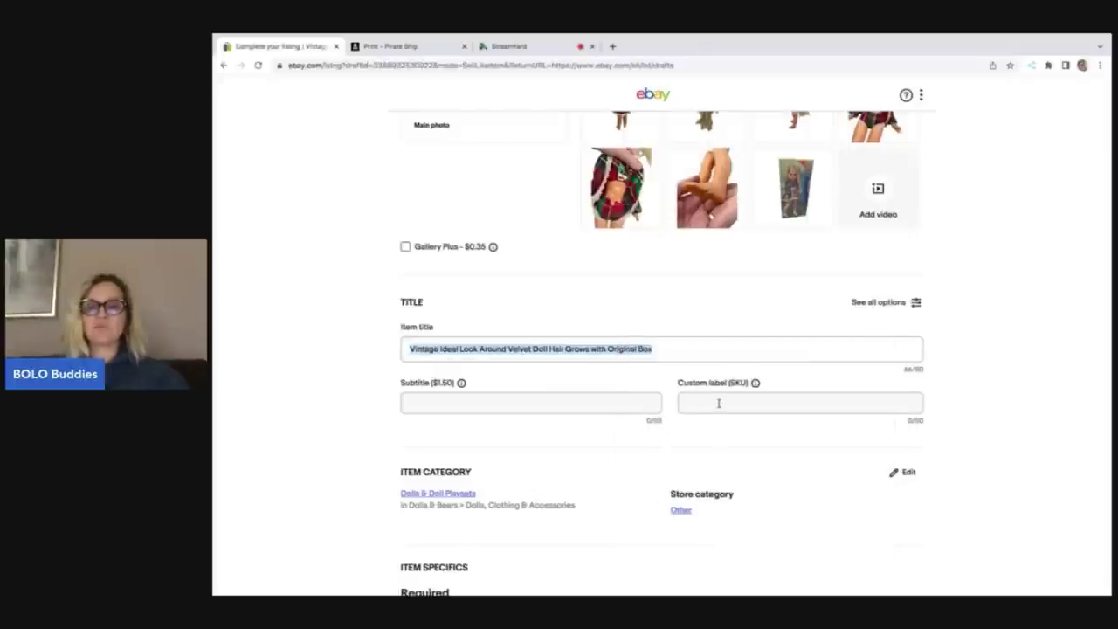
- Enter "big stuff shoesbox GS?" as the listing's custom label (SKU)
{"action": "left_click", "coordinate": [719, 403]}
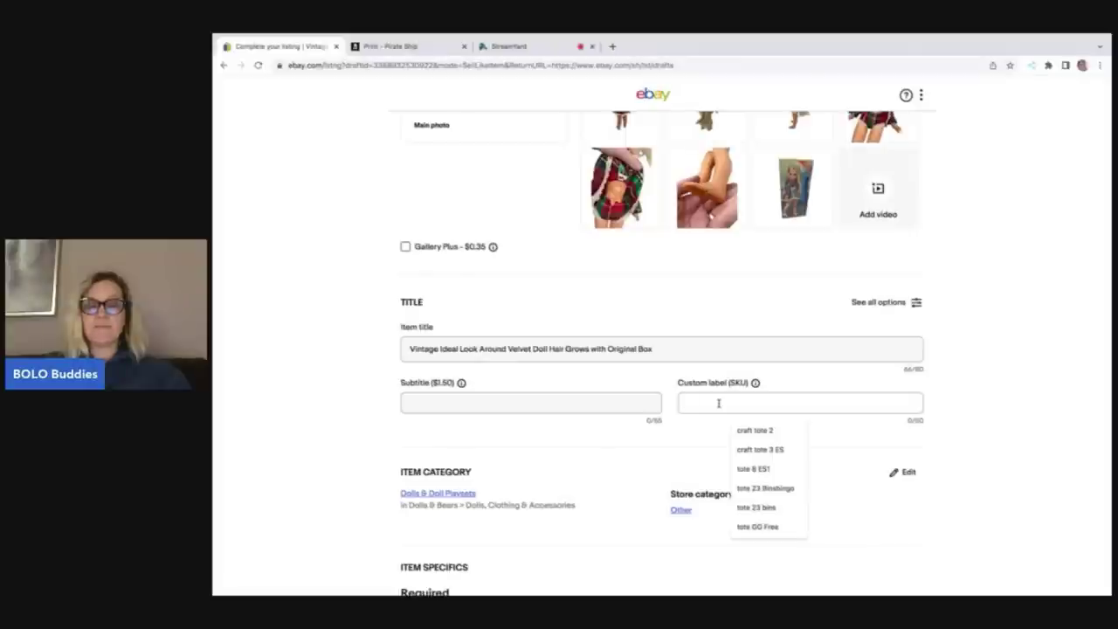
{"action": "type", "text": "big stu"}
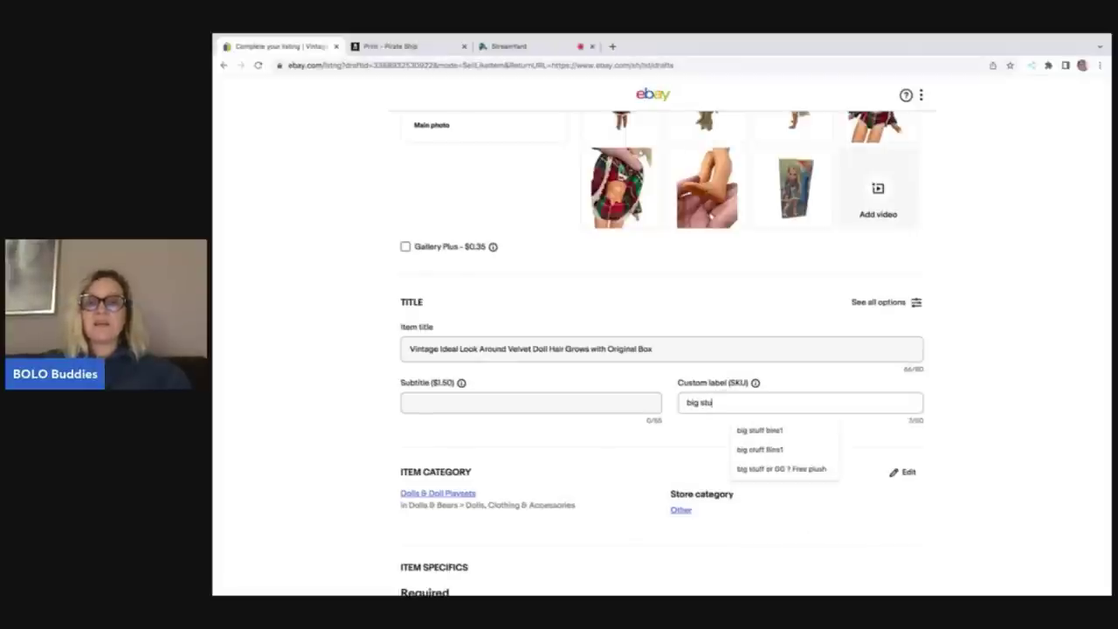
{"action": "type", "text": "ff "}
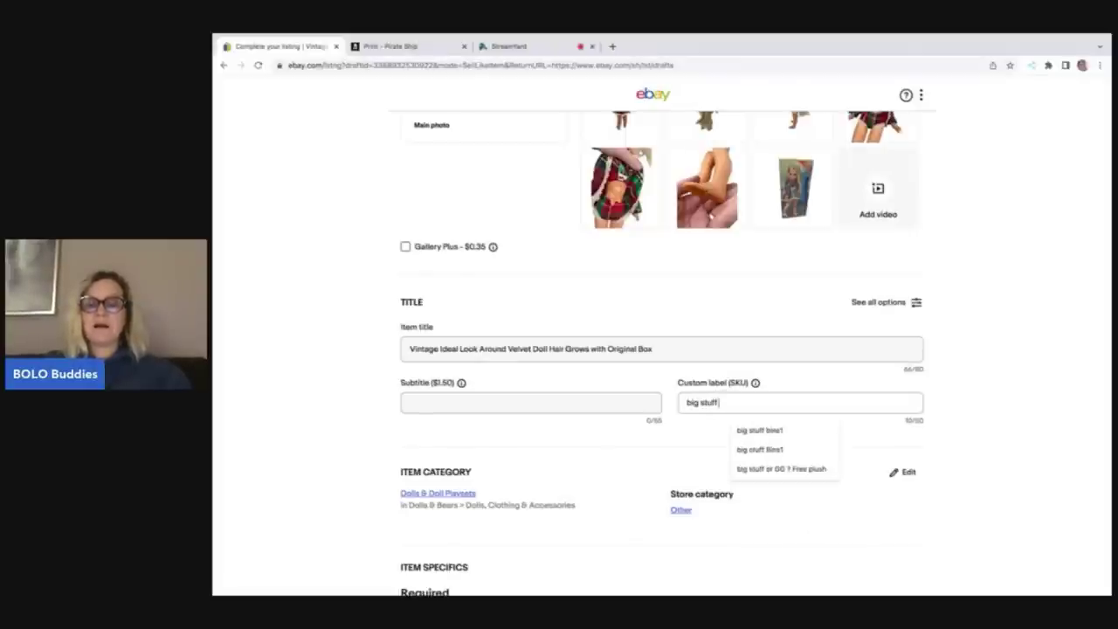
{"action": "type", "text": "sh"}
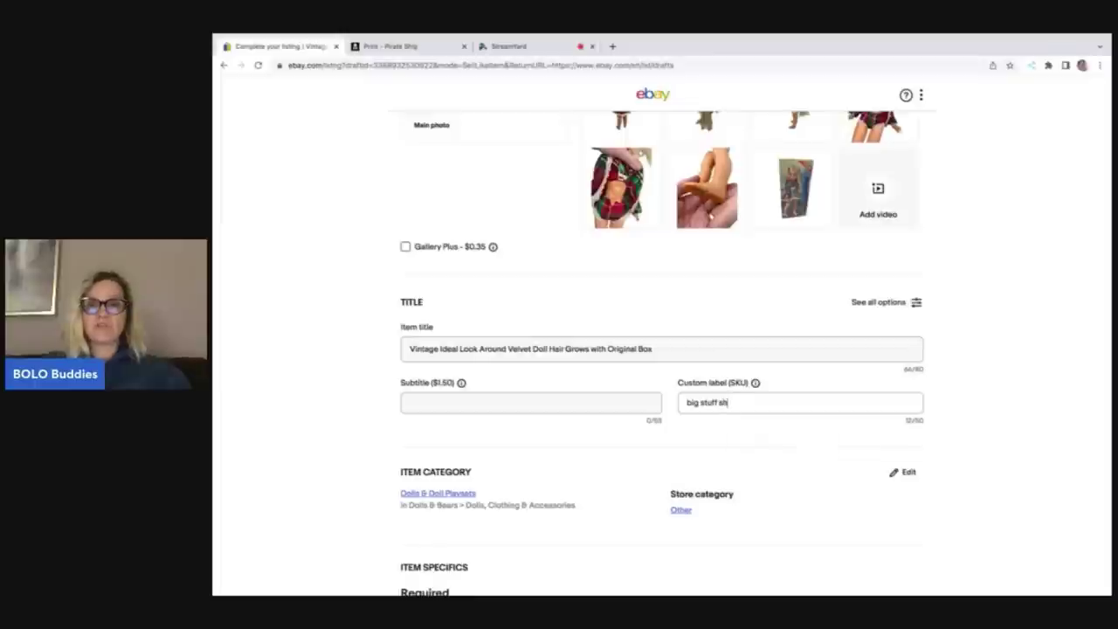
{"action": "type", "text": "oebox"}
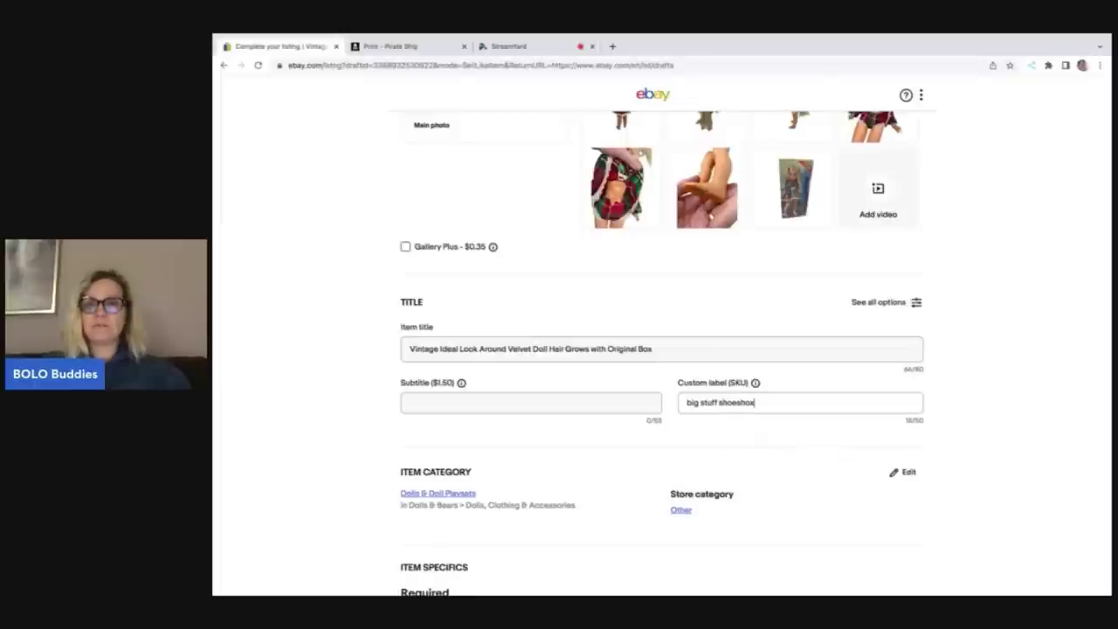
{"action": "key", "text": "BackSpace"}
{"action": "key", "text": "BackSpace"}
{"action": "key", "text": "BackSpace"}
{"action": "type", "text": "sbox"}
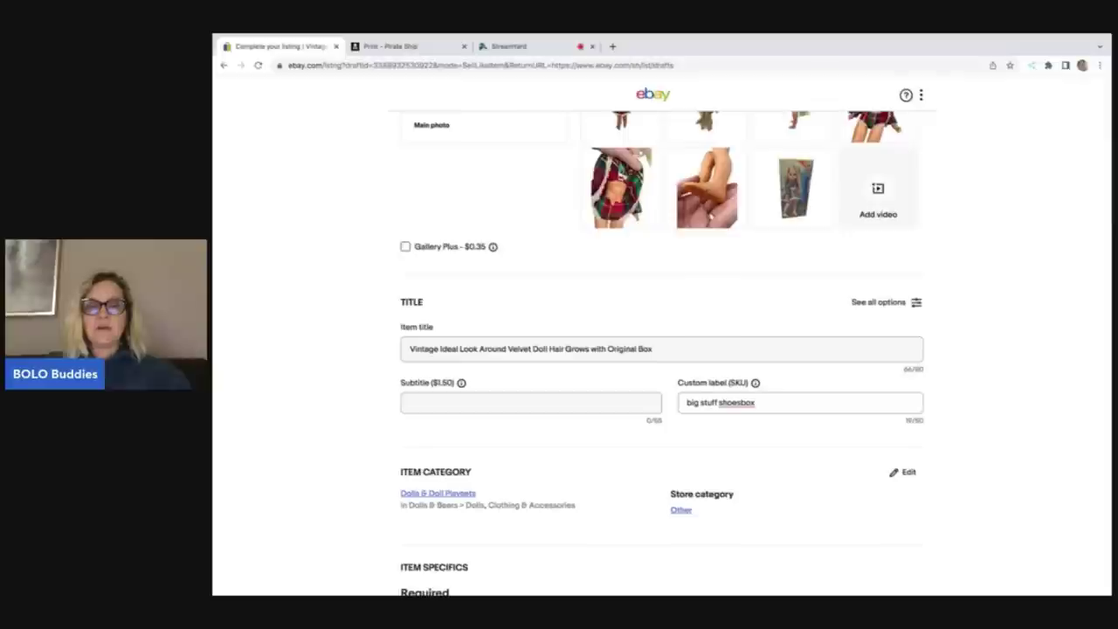
{"action": "type", "text": "GS"}
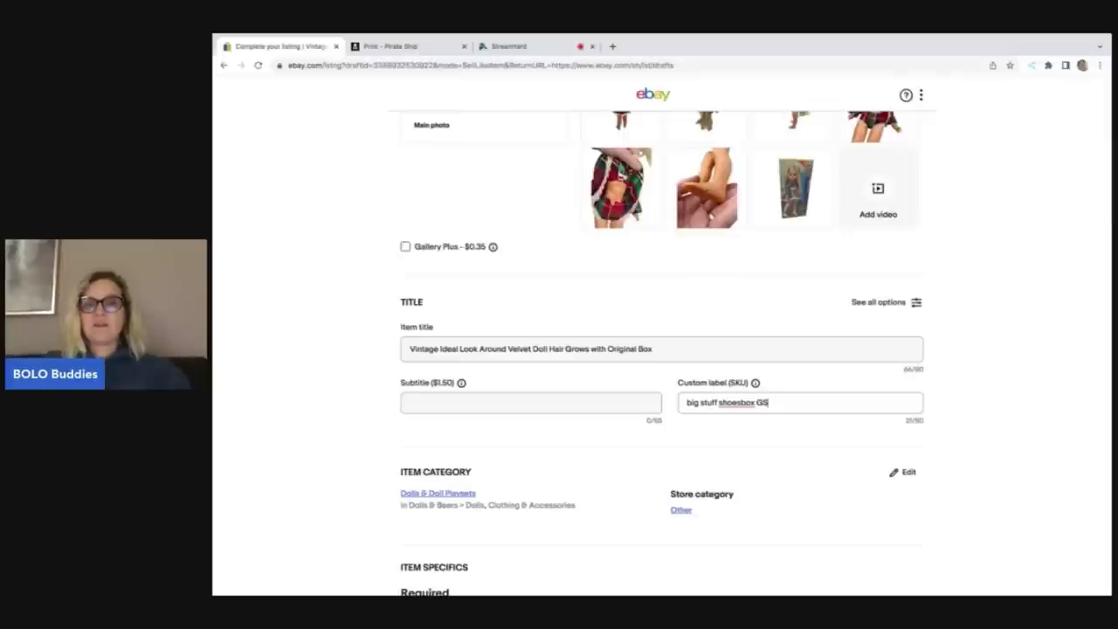
{"action": "type", "text": "7"}
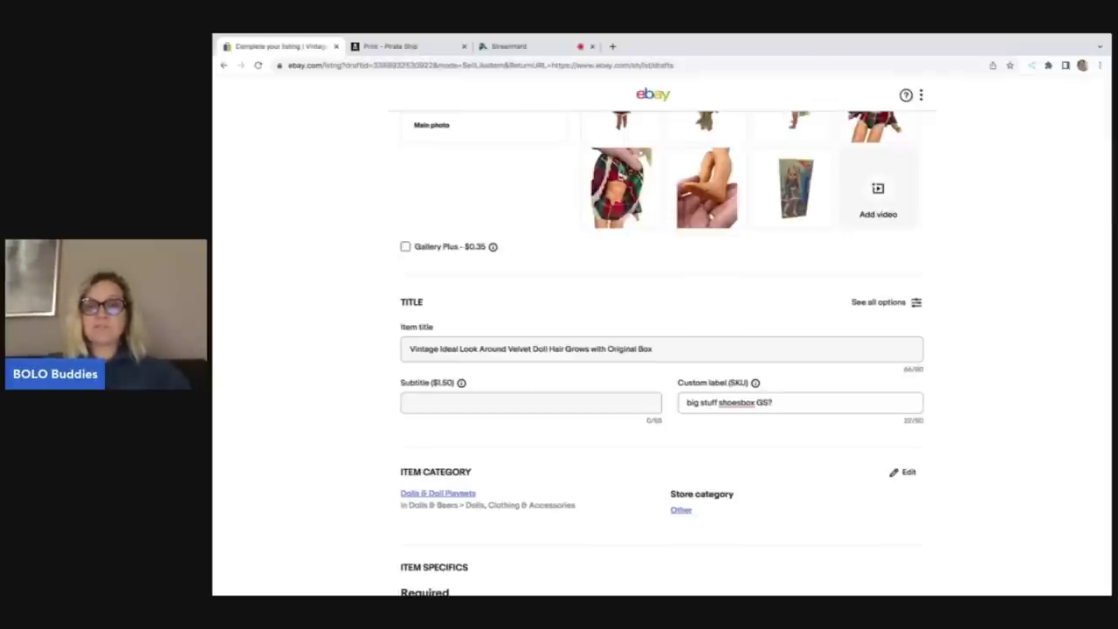
- Set the first store category to Toys and the second store category to Unique Rare Different Other
{"action": "left_click", "coordinate": [904, 472]}
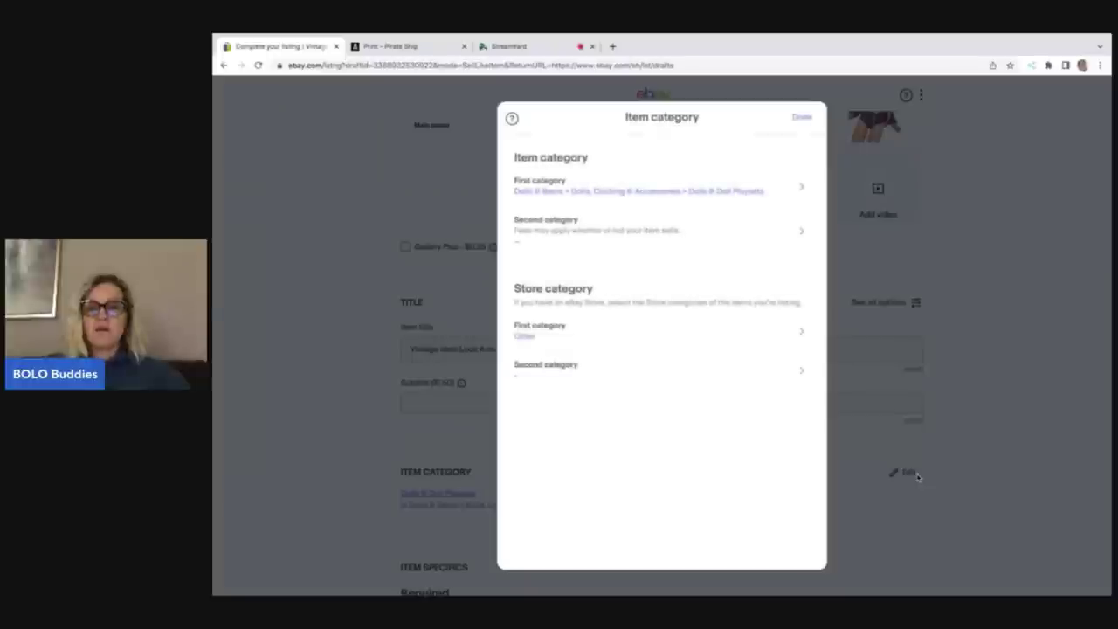
{"action": "left_click", "coordinate": [527, 336]}
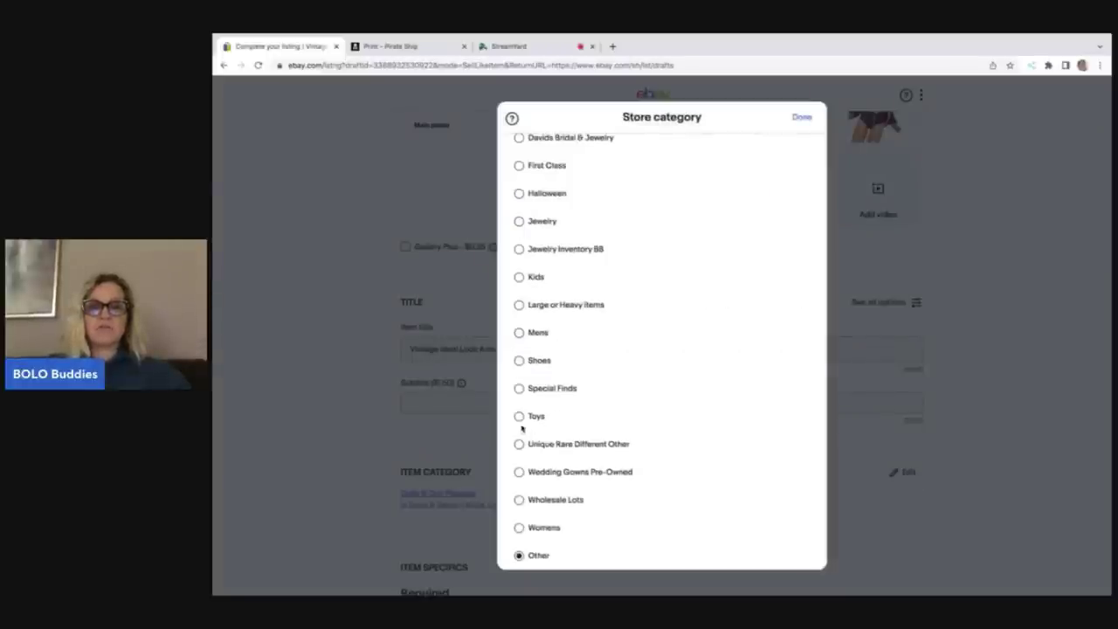
{"action": "left_click", "coordinate": [521, 417]}
{"action": "left_click", "coordinate": [541, 382]}
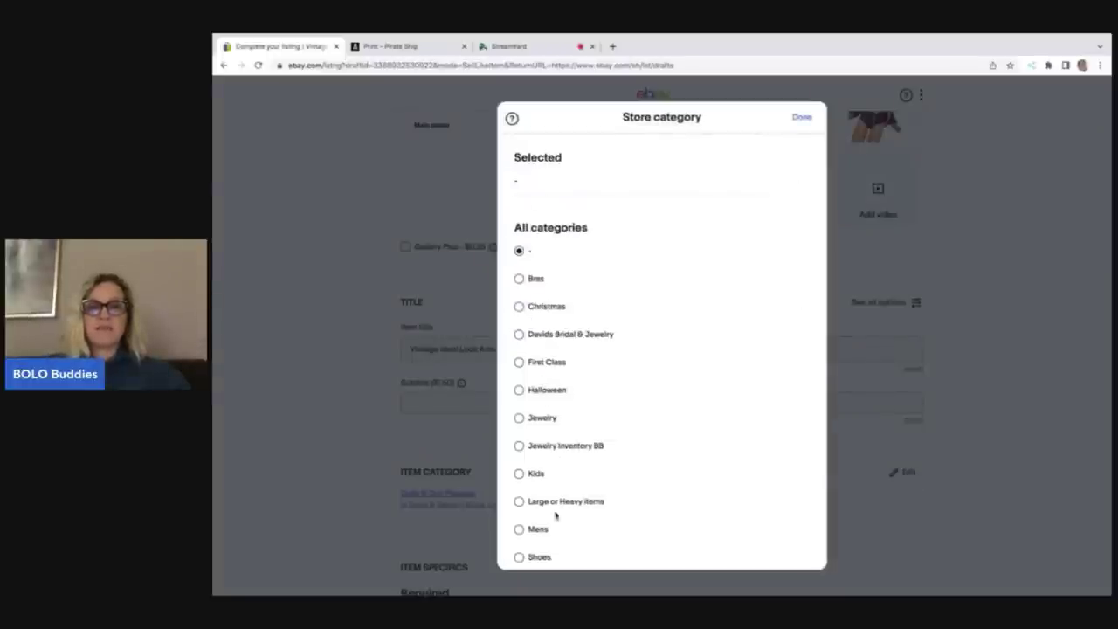
{"action": "scroll", "coordinate": [554, 516], "scroll_direction": "down", "scroll_amount": 3}
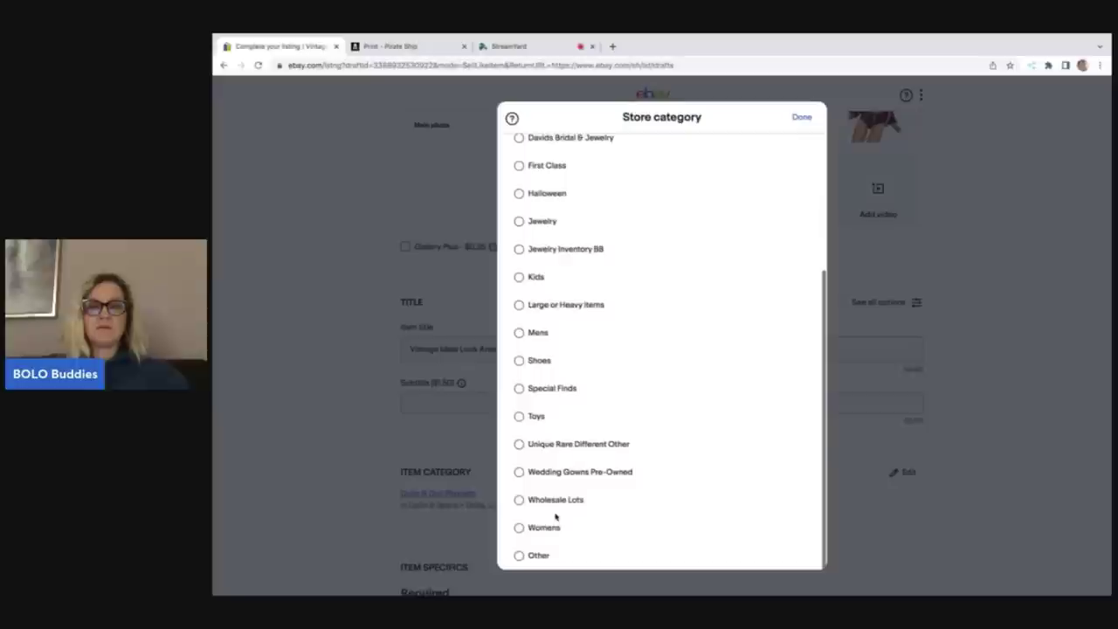
{"action": "left_click", "coordinate": [519, 445]}
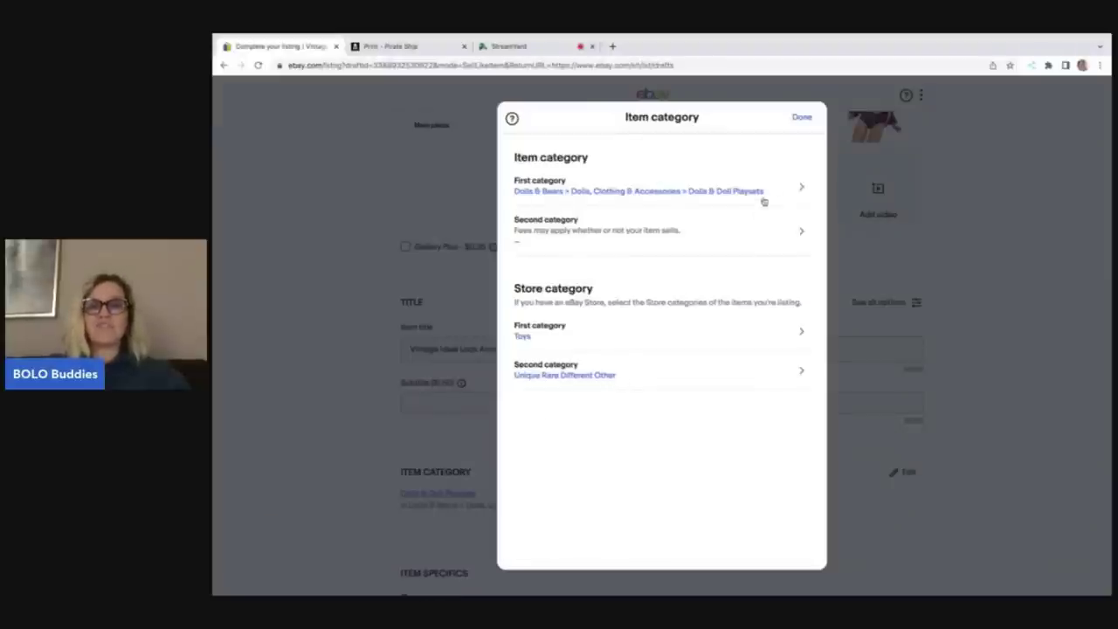
{"action": "left_click", "coordinate": [802, 119]}
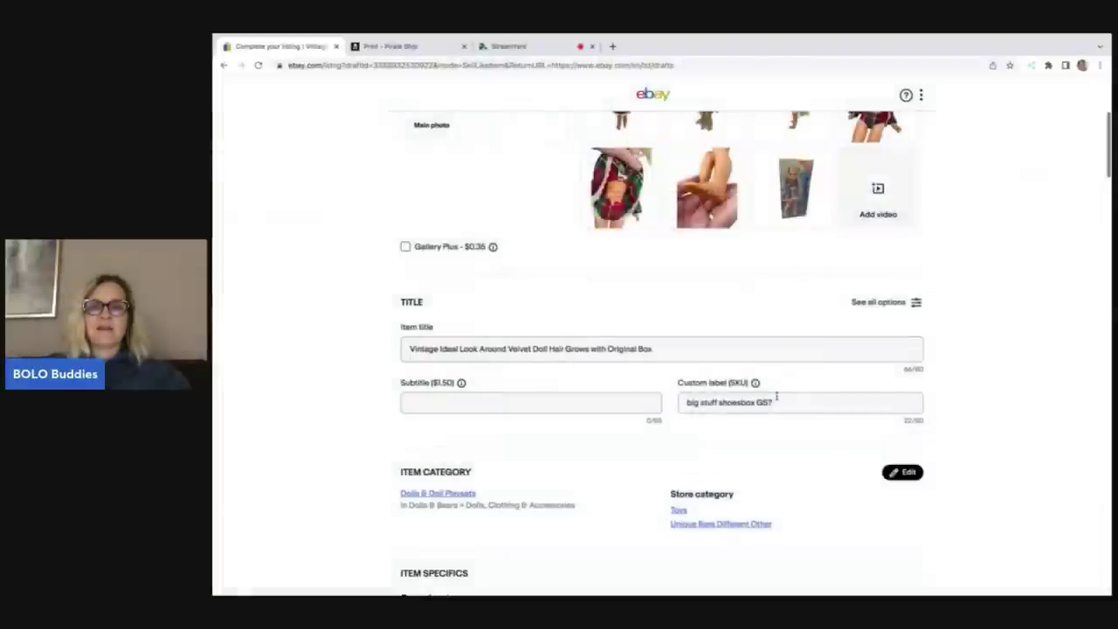
- Review the doll's categories, required and additional item specifics, and the listing photos
{"action": "scroll", "coordinate": [775, 396], "scroll_direction": "down", "scroll_amount": 1}
{"action": "scroll", "coordinate": [775, 396], "scroll_direction": "down", "scroll_amount": 1}
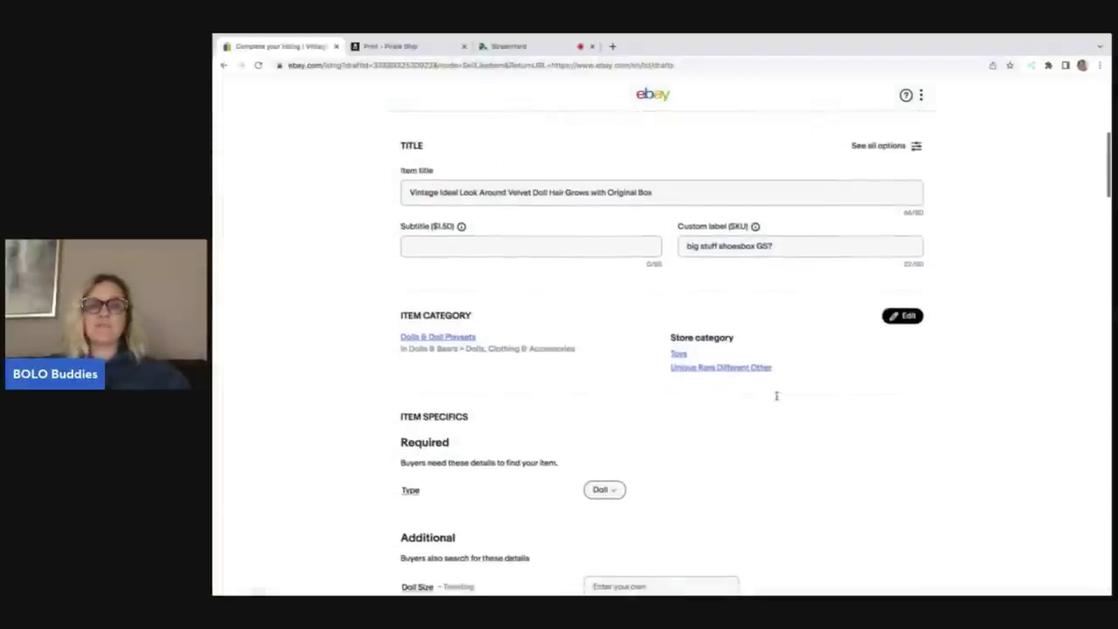
{"action": "scroll", "coordinate": [777, 398], "scroll_direction": "down", "scroll_amount": 2}
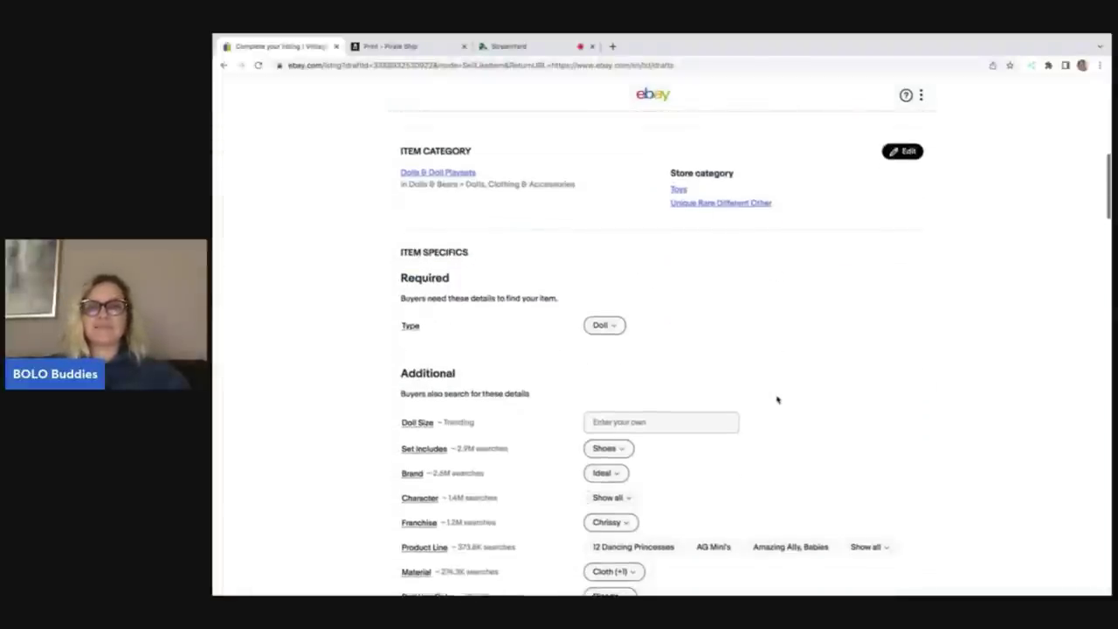
{"action": "scroll", "coordinate": [778, 399], "scroll_direction": "down", "scroll_amount": 2}
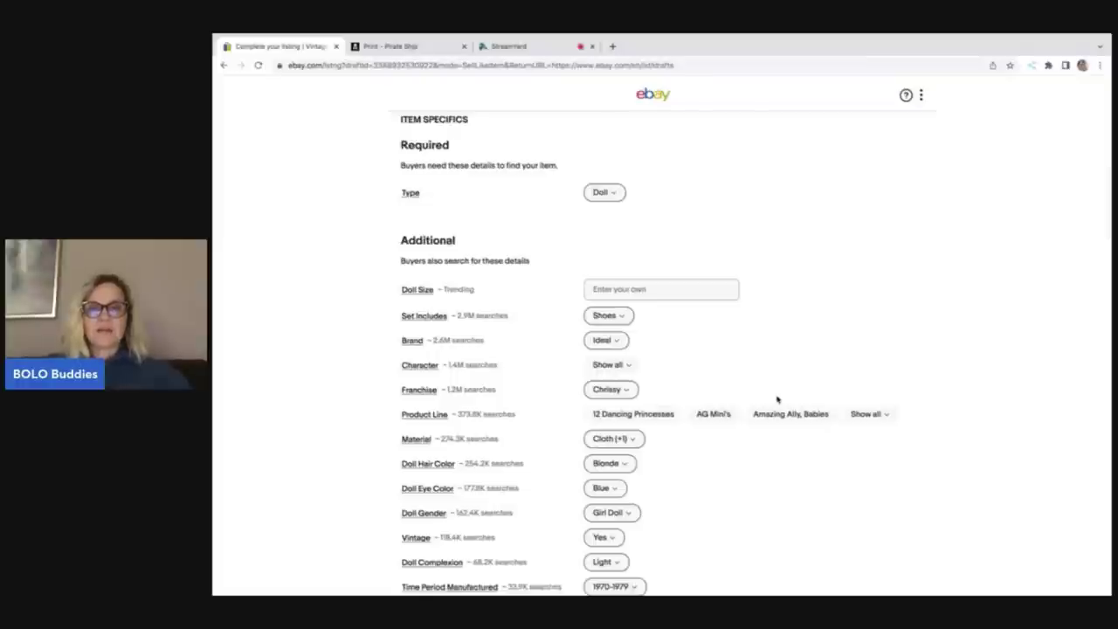
{"action": "scroll", "coordinate": [777, 399], "scroll_direction": "up", "scroll_amount": 10}
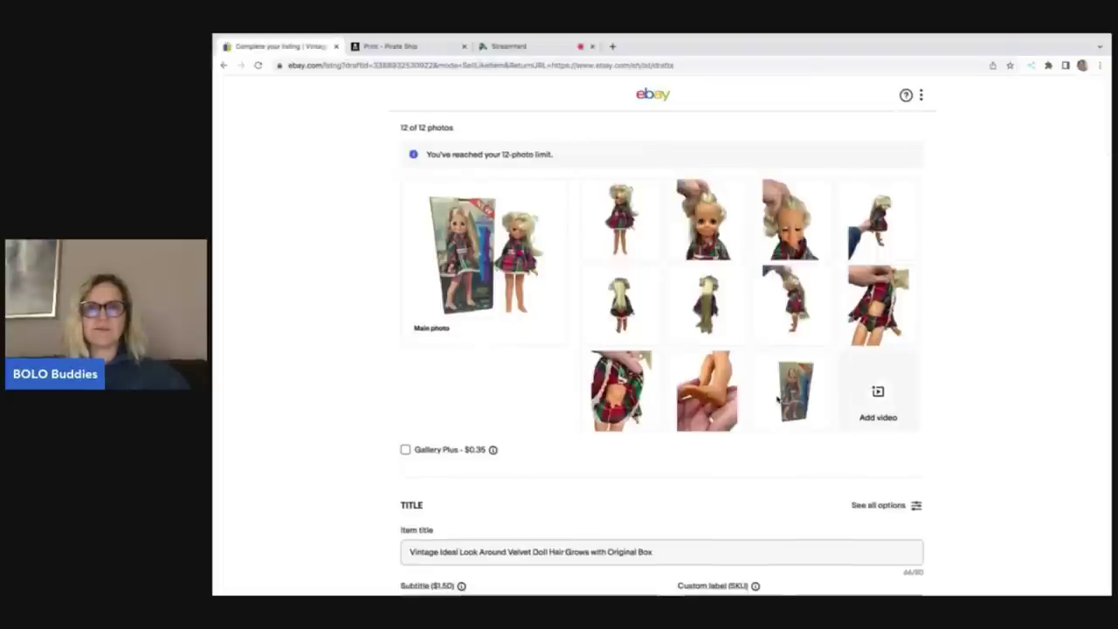
- Clear the Set Includes and Franchise values in the doll's additional item specifics
{"action": "scroll", "coordinate": [777, 399], "scroll_direction": "down", "scroll_amount": 10}
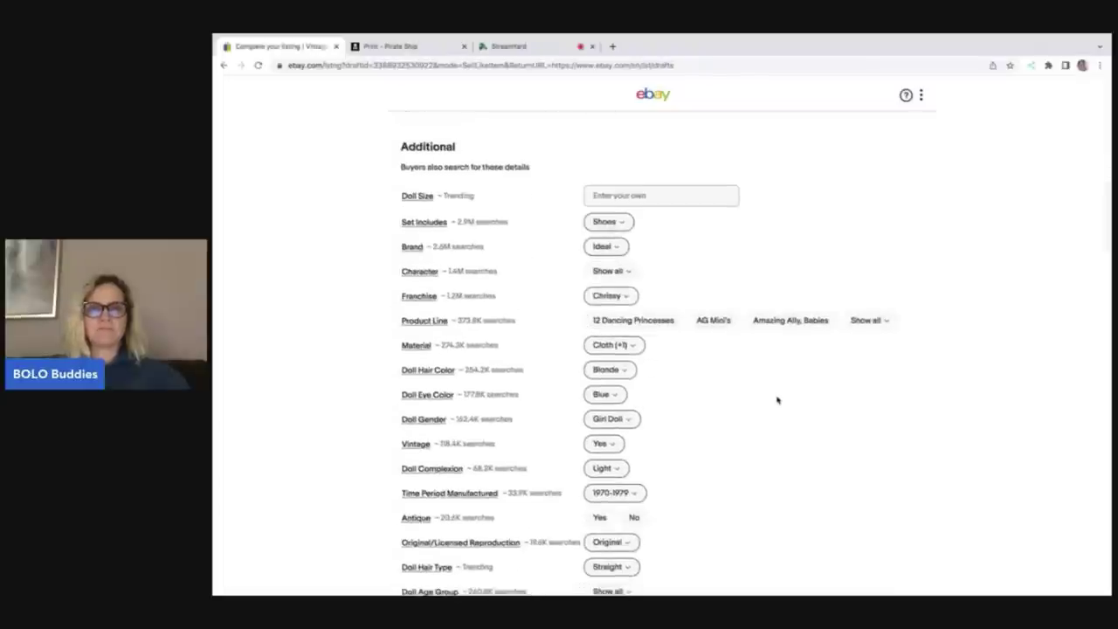
{"action": "left_click", "coordinate": [627, 223]}
{"action": "left_click", "coordinate": [691, 292]}
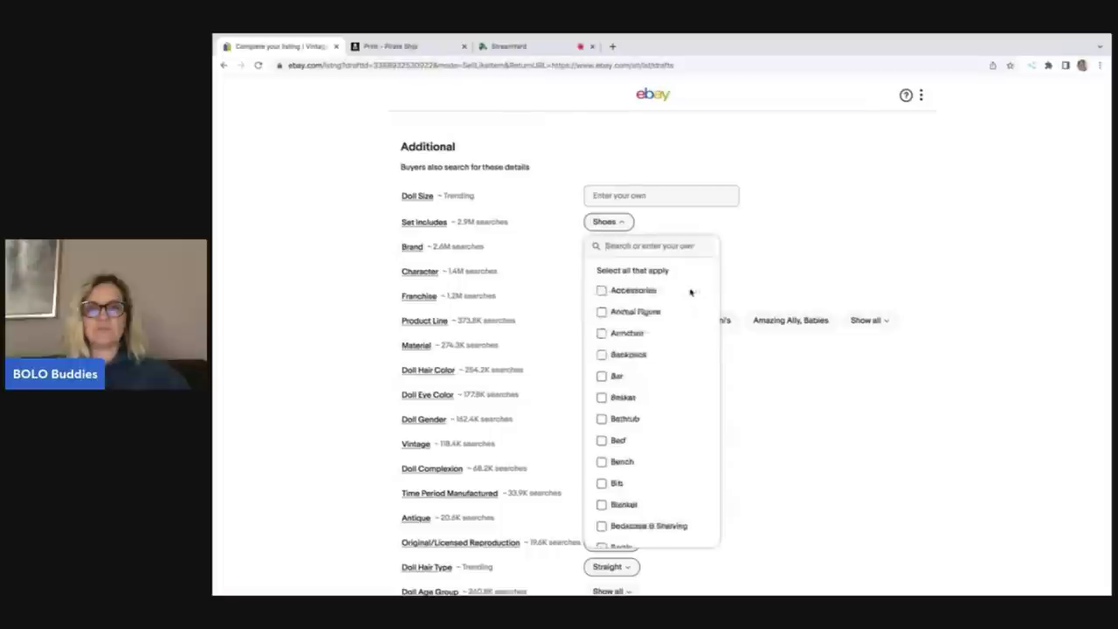
{"action": "left_click", "coordinate": [769, 249]}
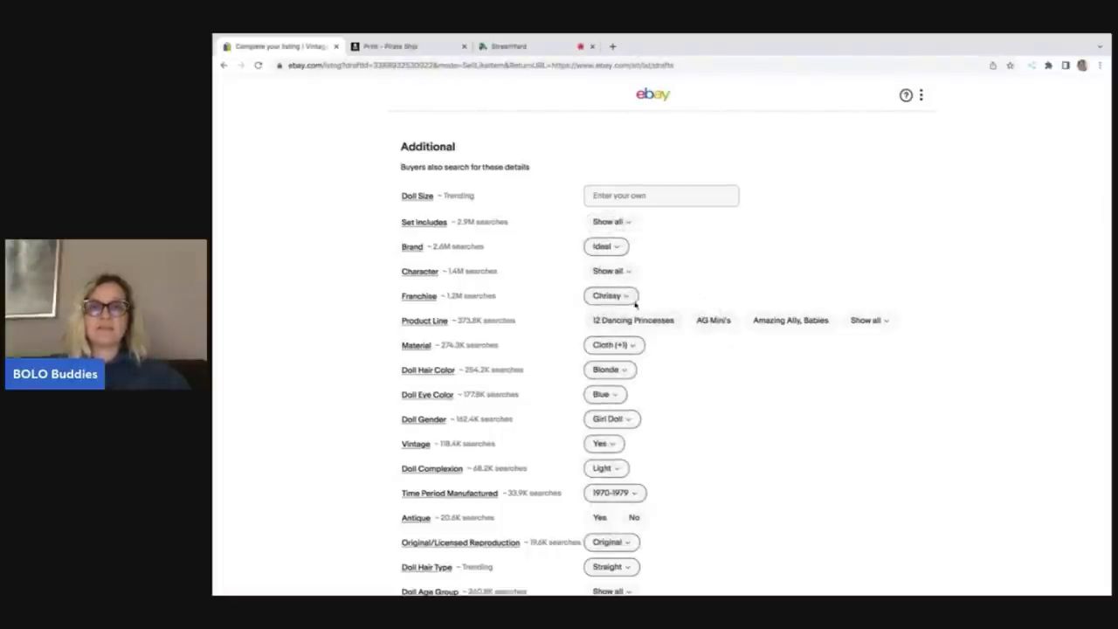
{"action": "left_click", "coordinate": [632, 301]}
{"action": "left_click", "coordinate": [691, 352]}
- Check the doll's selected materials and clear the Time Period Manufactured value
{"action": "scroll", "coordinate": [715, 363], "scroll_direction": "down", "scroll_amount": 1}
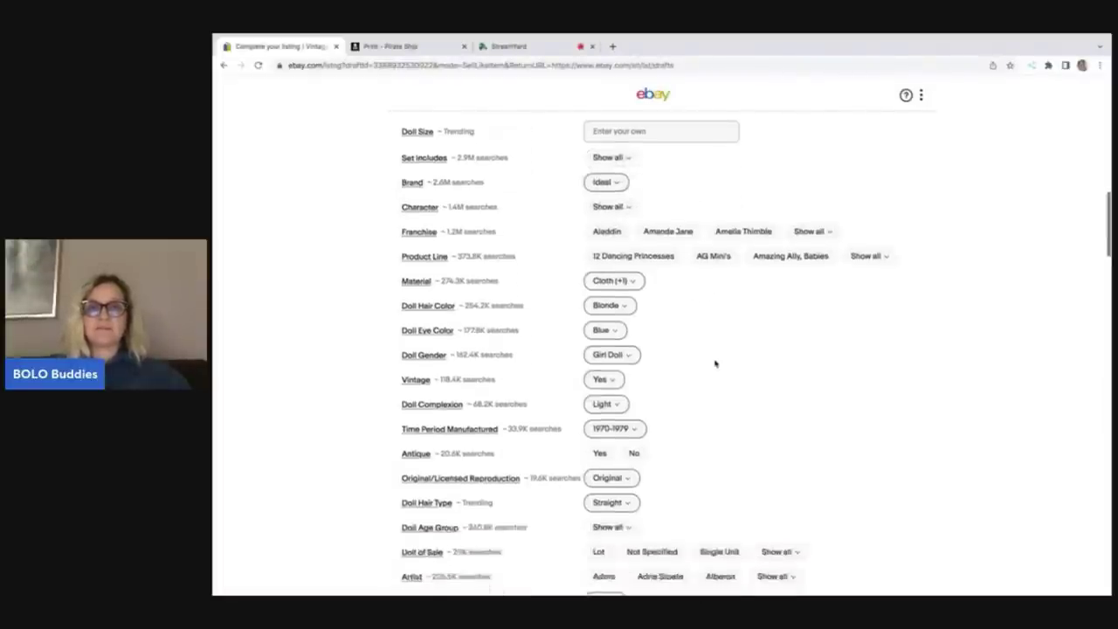
{"action": "left_click", "coordinate": [636, 281]}
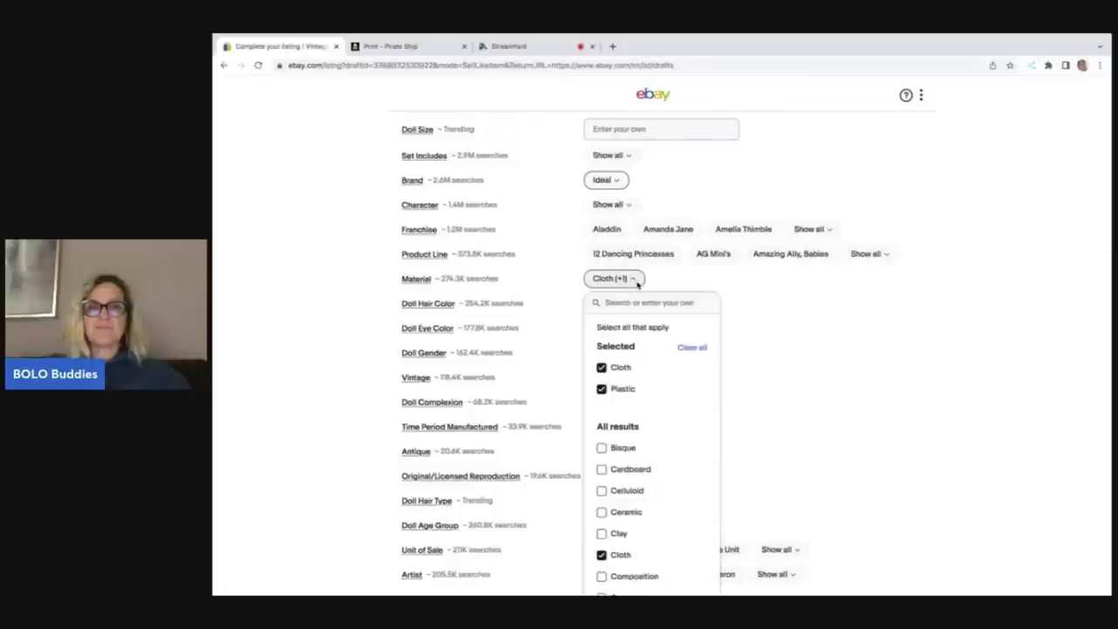
{"action": "left_click", "coordinate": [778, 357]}
{"action": "scroll", "coordinate": [778, 356], "scroll_direction": "down", "scroll_amount": 1}
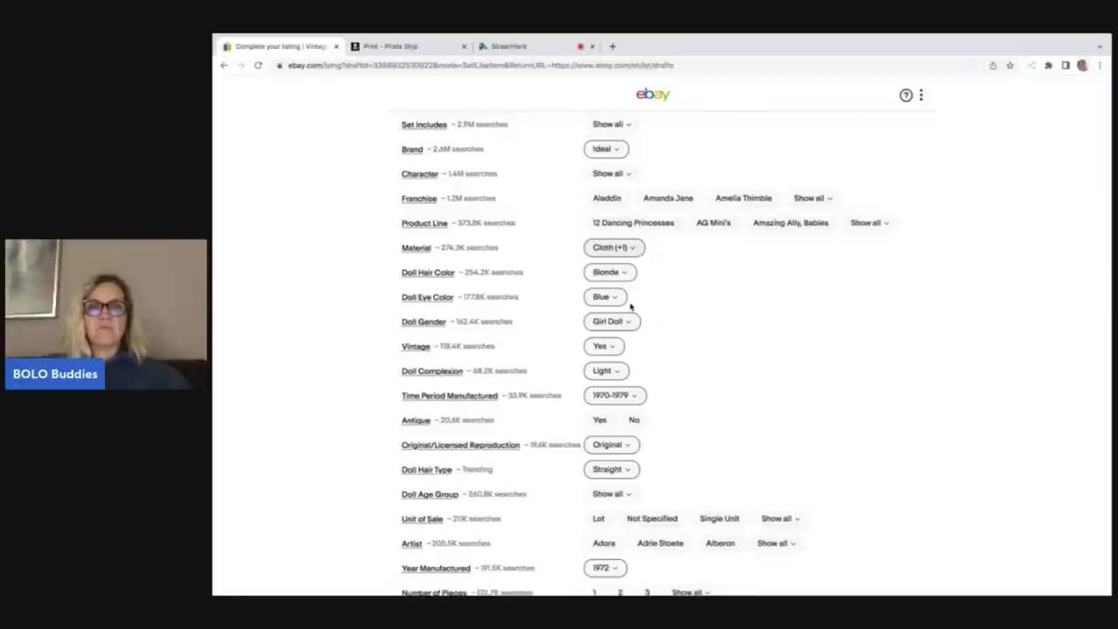
{"action": "scroll", "coordinate": [631, 306], "scroll_direction": "down", "scroll_amount": 2}
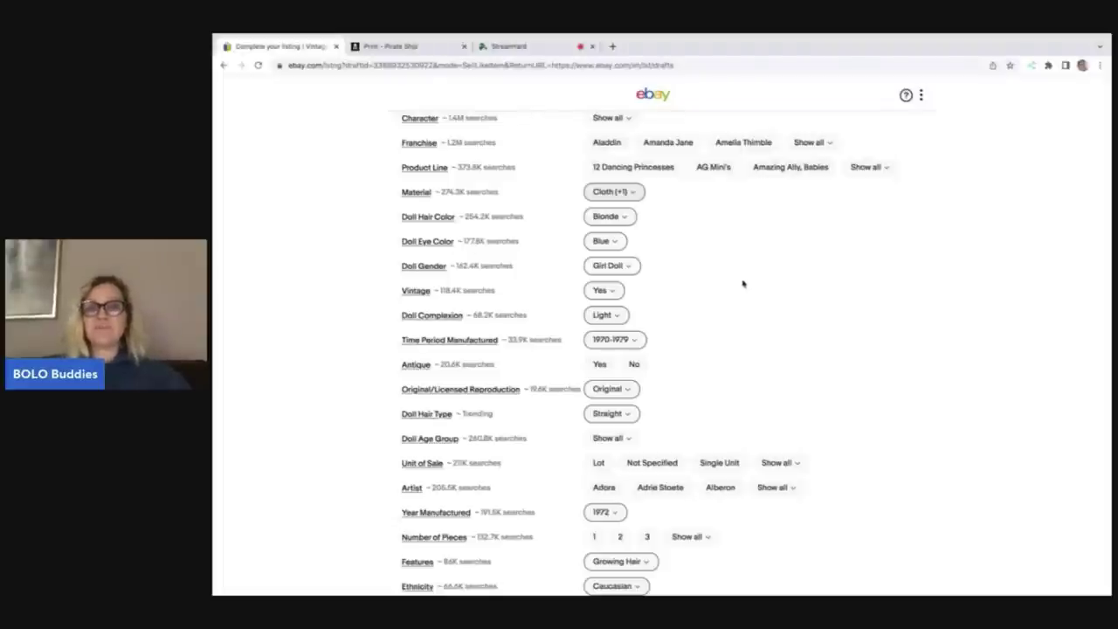
{"action": "left_click", "coordinate": [634, 340]}
{"action": "left_click", "coordinate": [700, 396]}
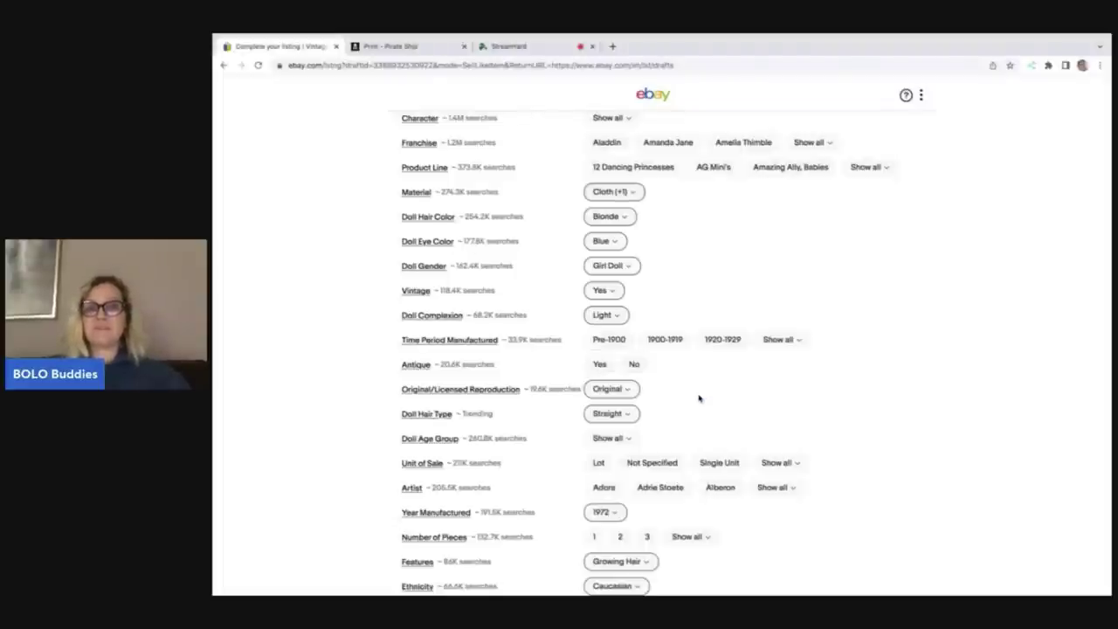
- Clear the Year Manufactured and Country/Region of Manufacture values in the item specifics
{"action": "scroll", "coordinate": [740, 369], "scroll_direction": "down", "scroll_amount": 3}
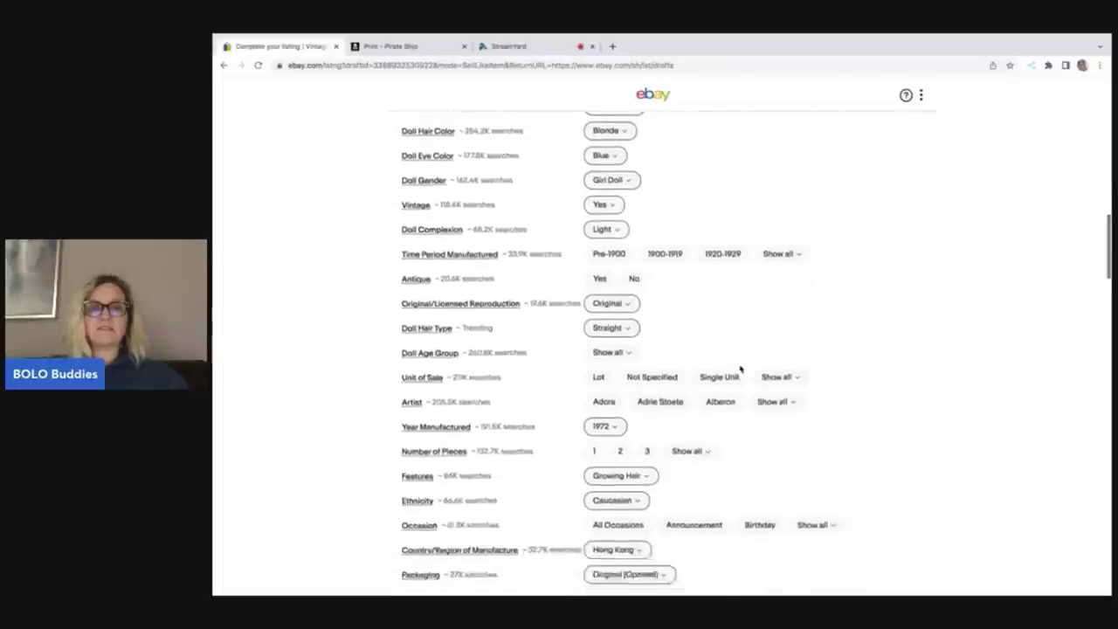
{"action": "scroll", "coordinate": [644, 370], "scroll_direction": "down", "scroll_amount": 1}
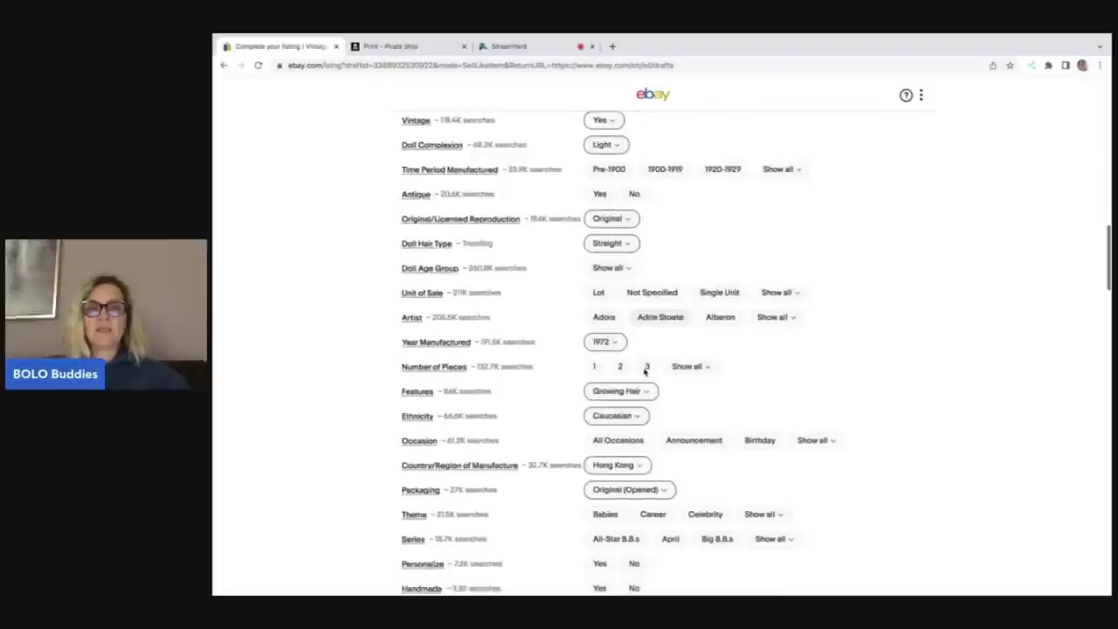
{"action": "left_click", "coordinate": [616, 342]}
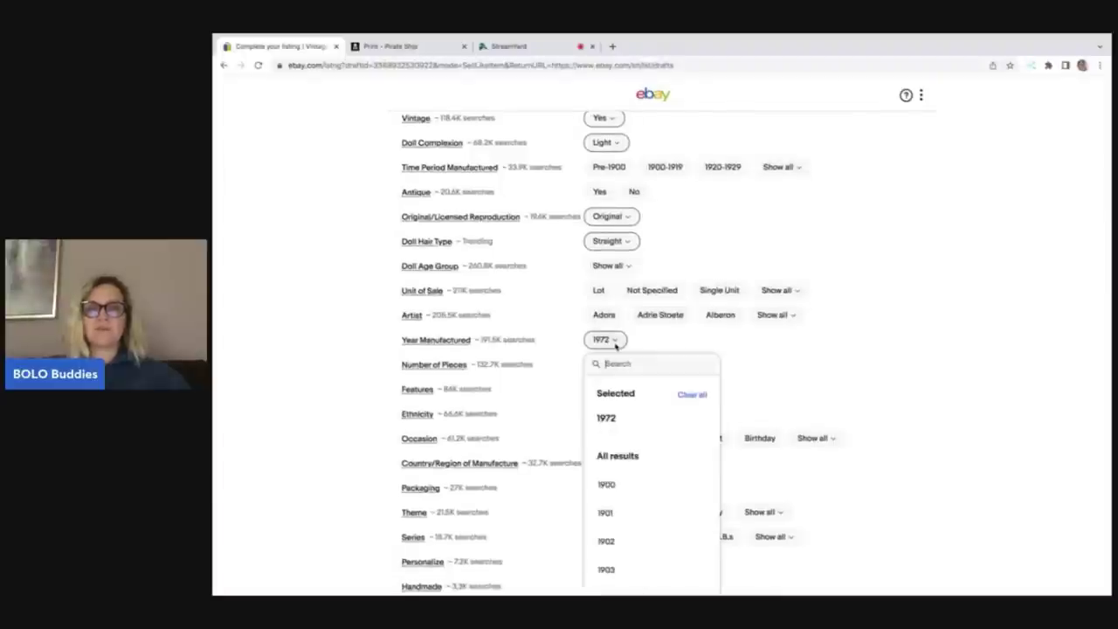
{"action": "left_click", "coordinate": [689, 394]}
{"action": "scroll", "coordinate": [757, 376], "scroll_direction": "down", "scroll_amount": 2}
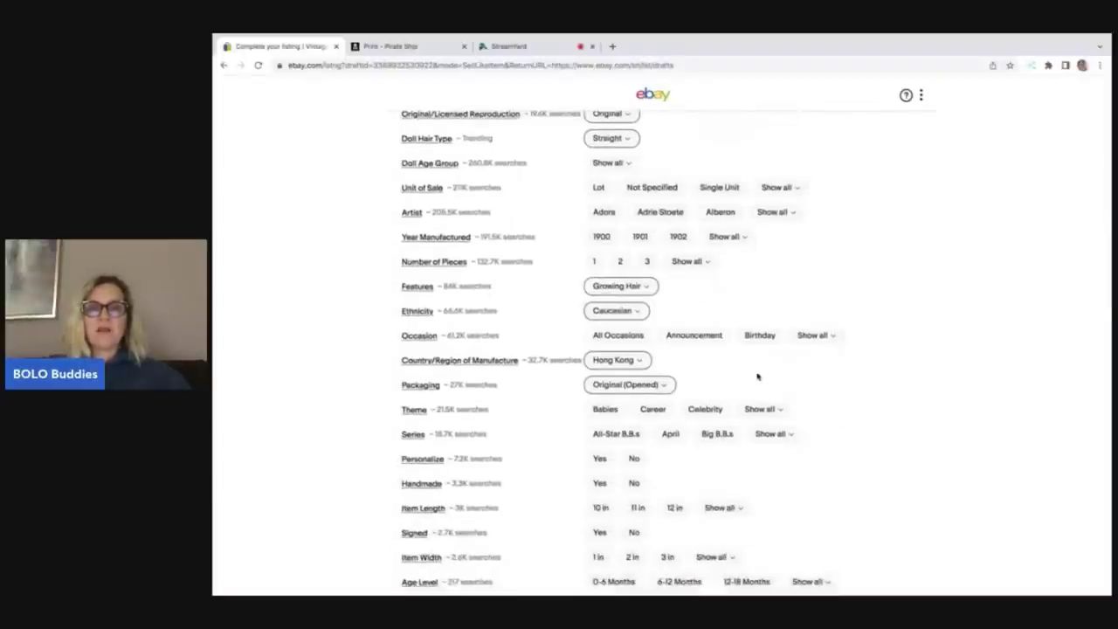
{"action": "scroll", "coordinate": [757, 371], "scroll_direction": "down", "scroll_amount": 3}
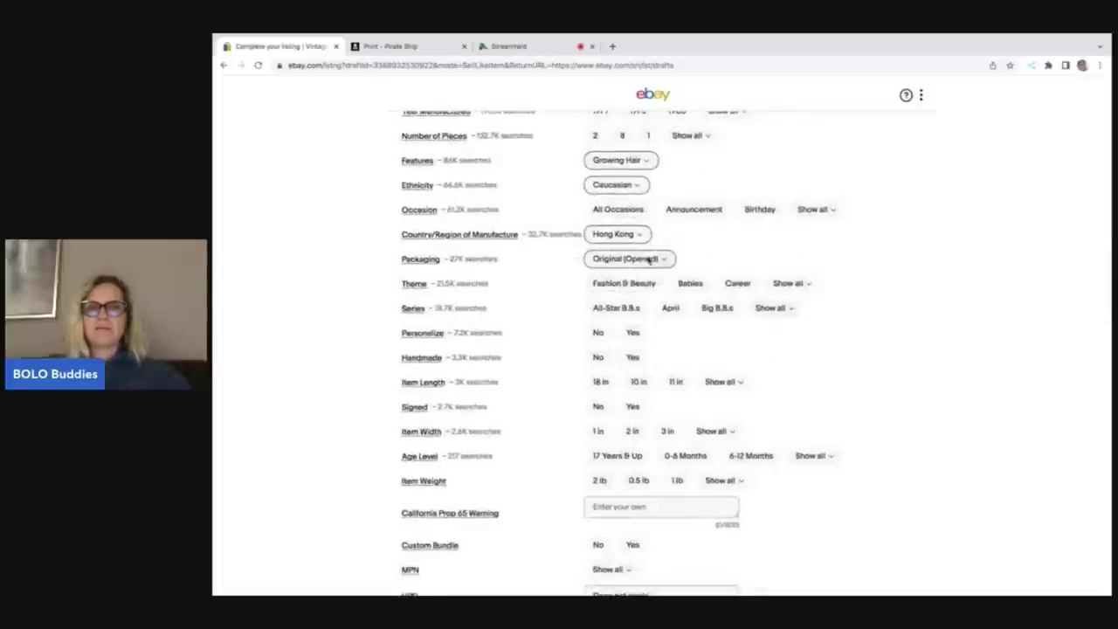
{"action": "left_click", "coordinate": [641, 236]}
{"action": "left_click", "coordinate": [700, 291]}
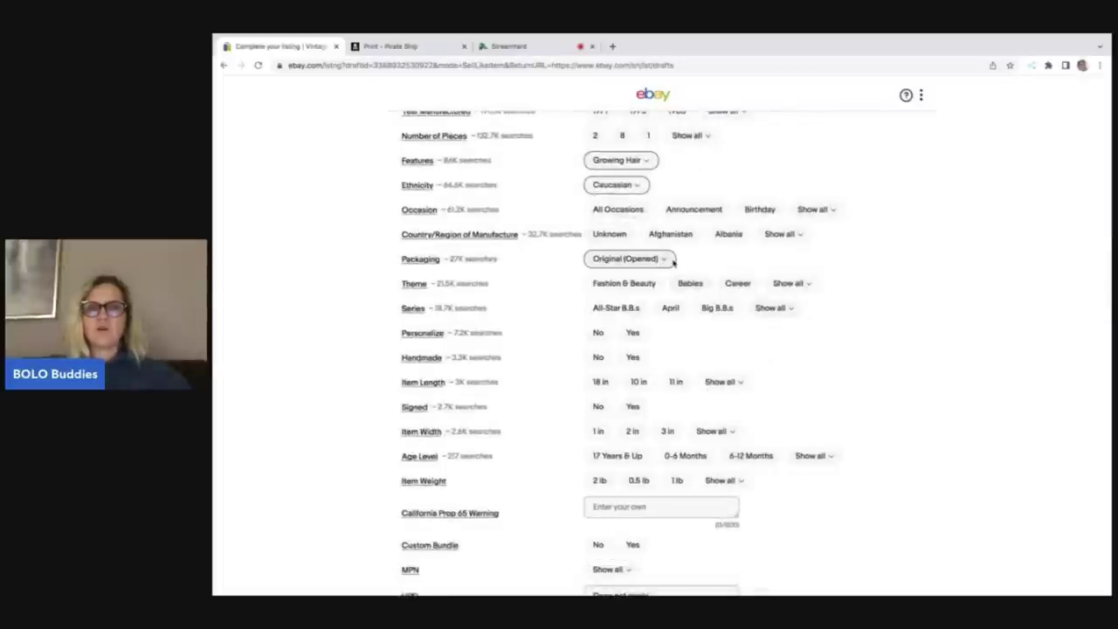
- Set the item condition to Used and enter the condition description "She does have a slit in her foot."
{"action": "scroll", "coordinate": [701, 349], "scroll_direction": "down", "scroll_amount": 5}
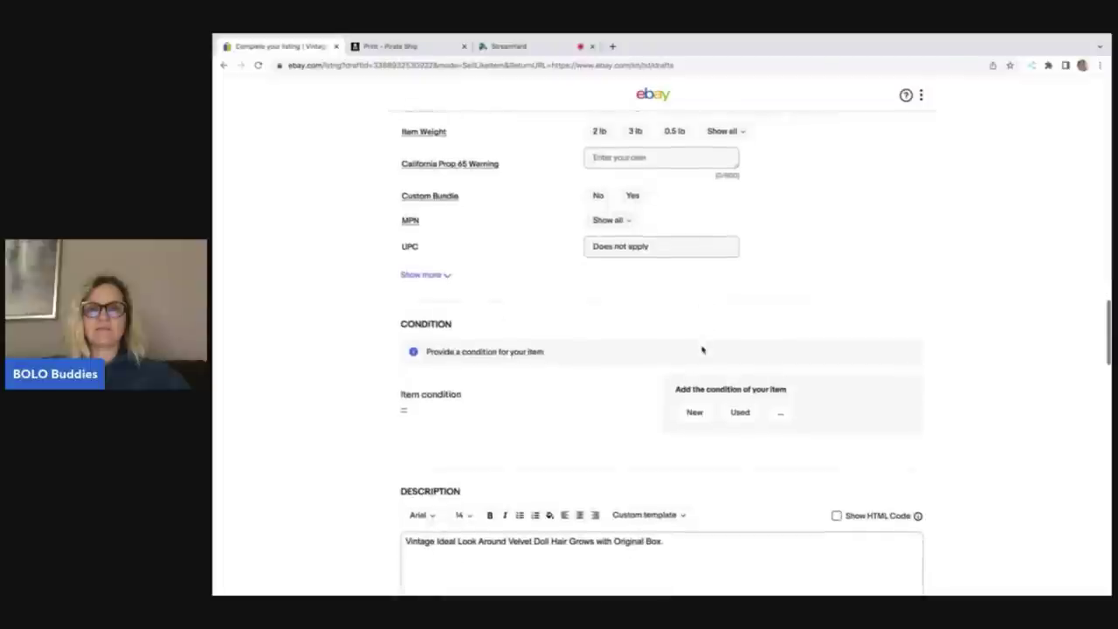
{"action": "left_click", "coordinate": [741, 412]}
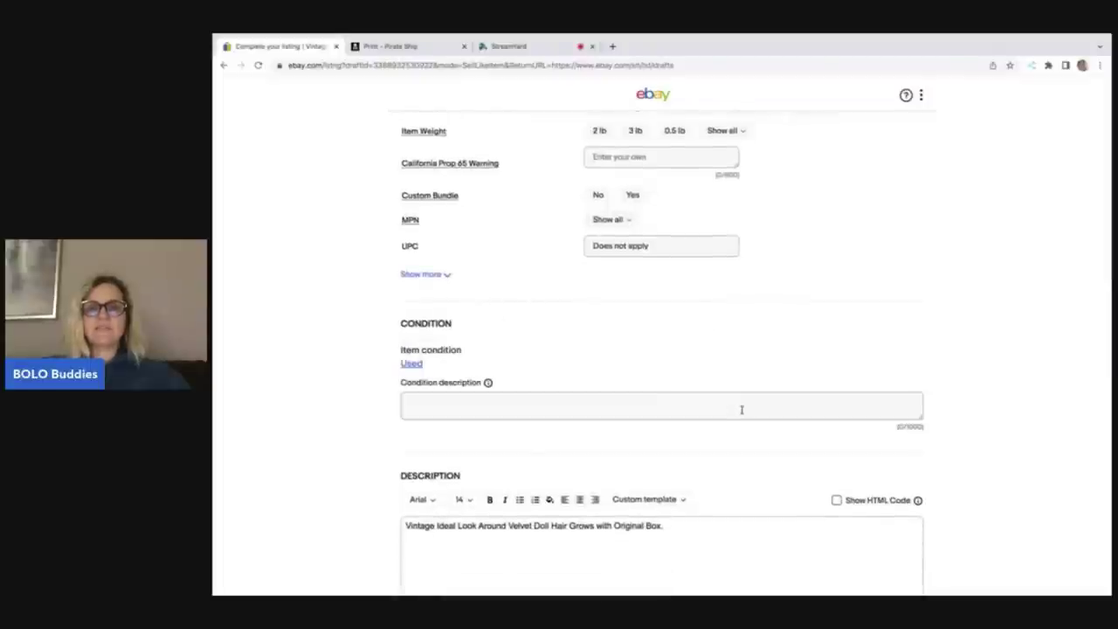
{"action": "left_click", "coordinate": [629, 405]}
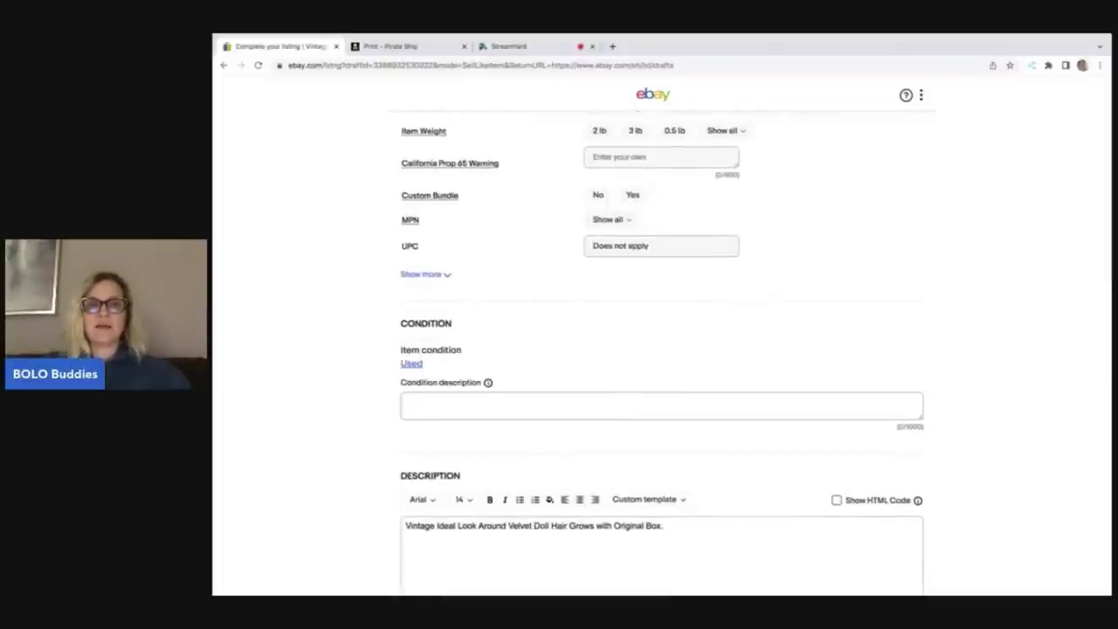
{"action": "type", "text": "She does"}
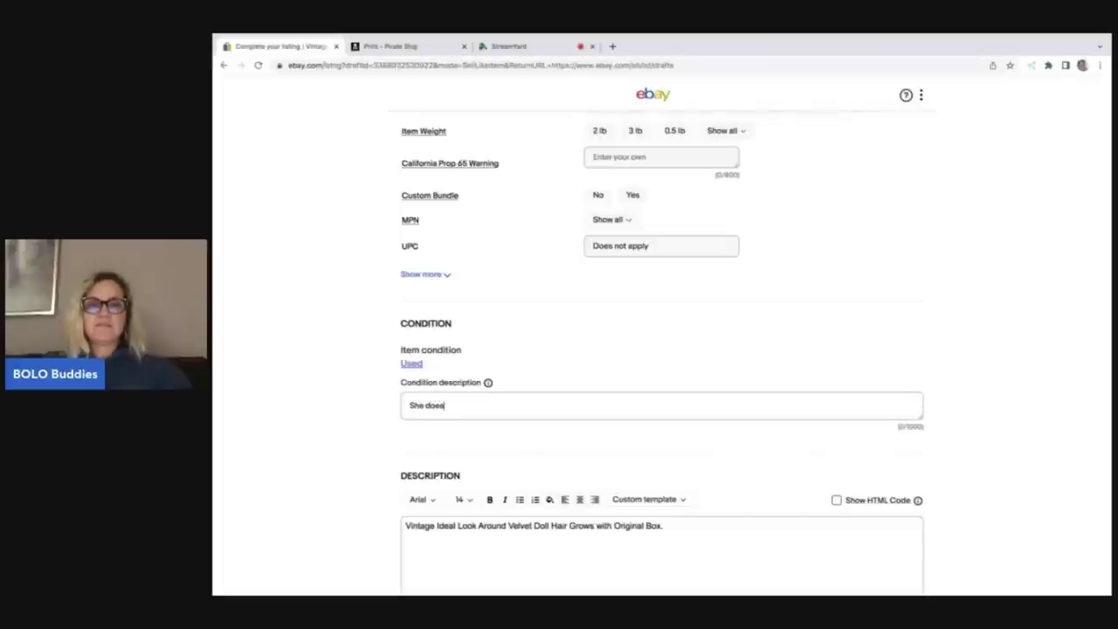
{"action": "type", "text": " have a sli"}
{"action": "type", "text": "t"}
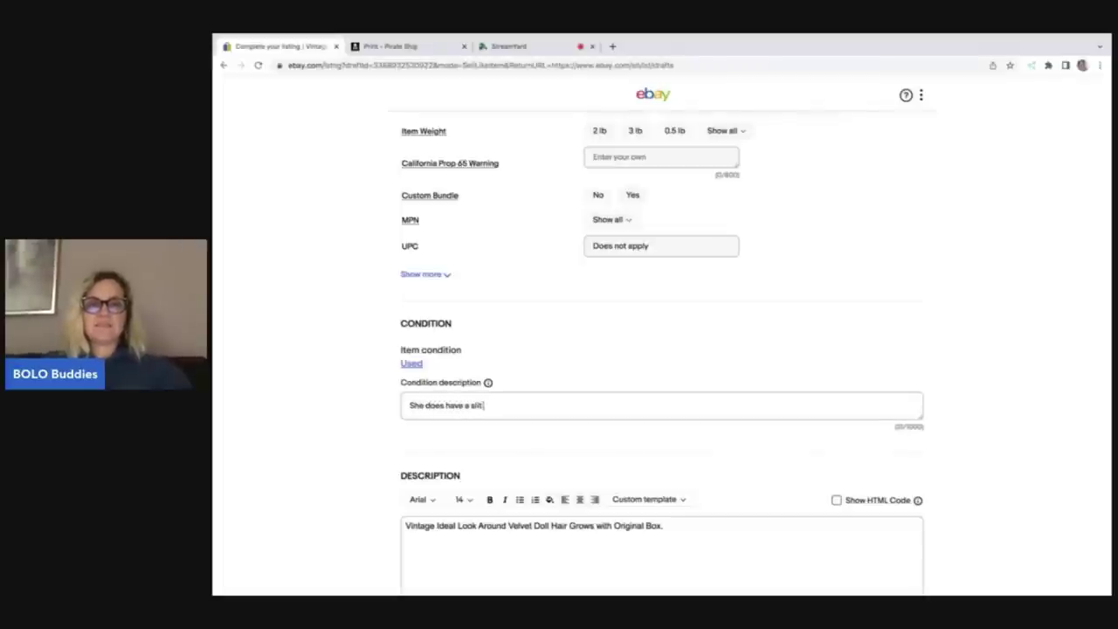
{"action": "type", "text": " in her f"}
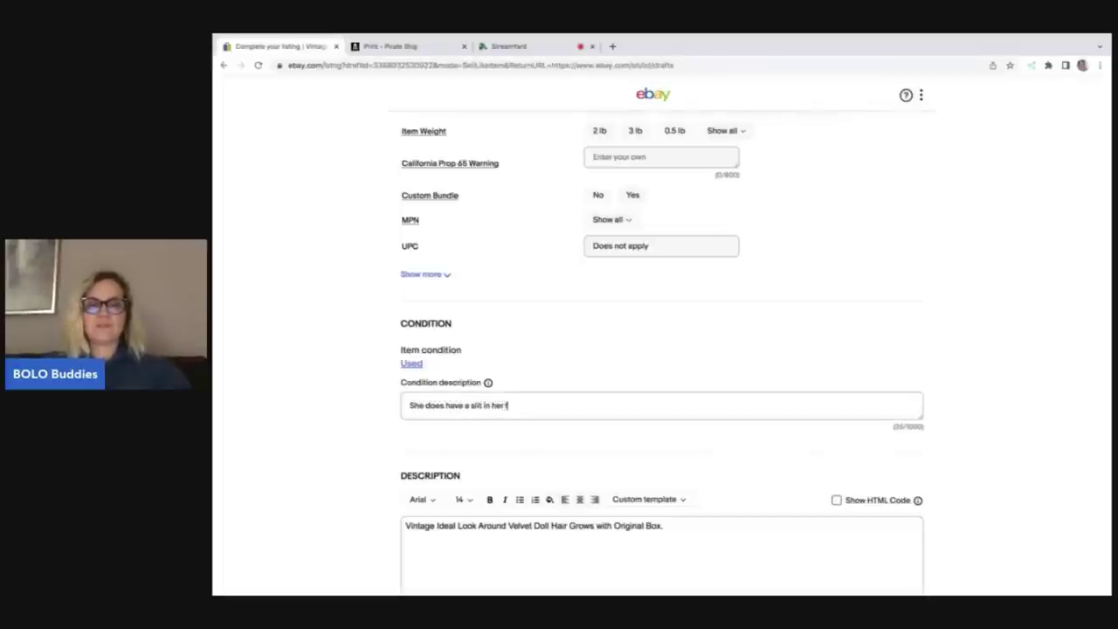
{"action": "type", "text": "oot."}
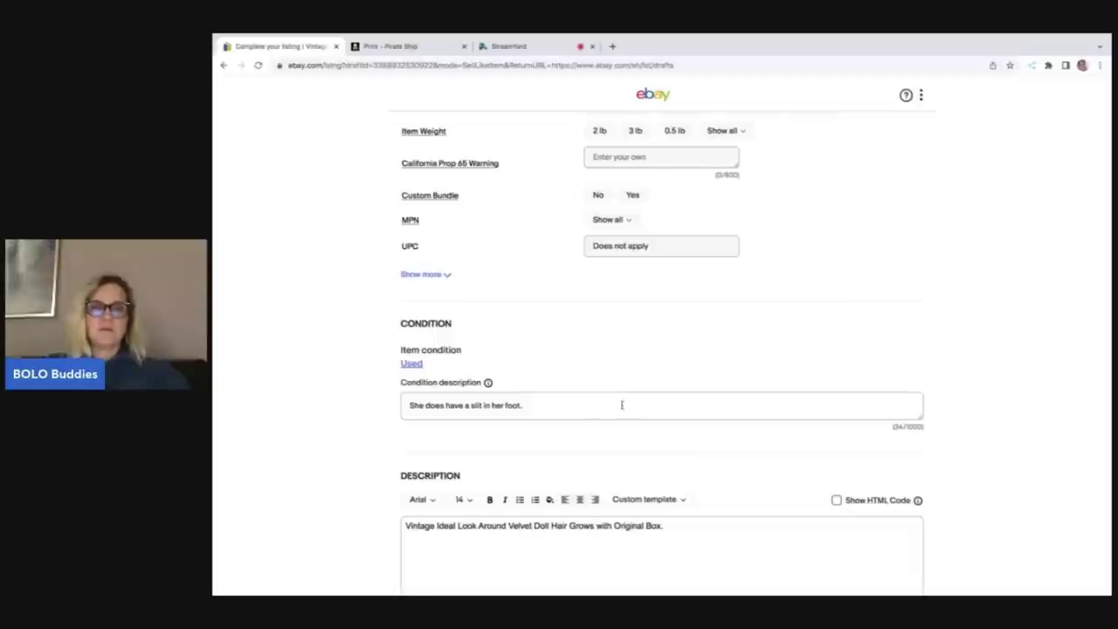
- Insert "damage--" at the beginning of the condition description
{"action": "left_click", "coordinate": [409, 404]}
{"action": "type", "text": "damage"}
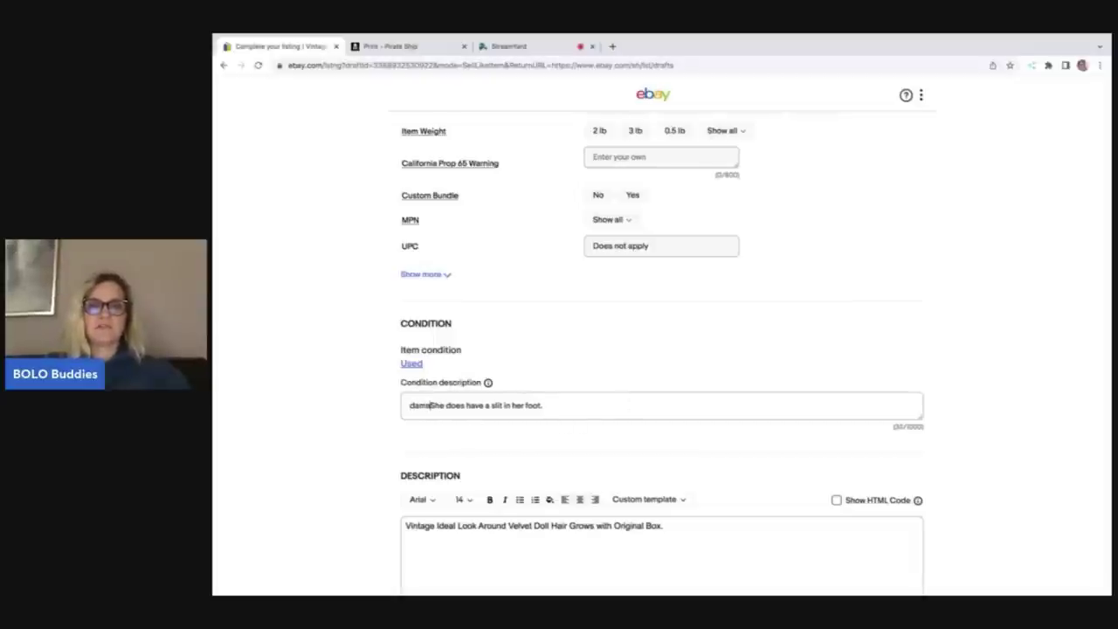
{"action": "type", "text": " -"}
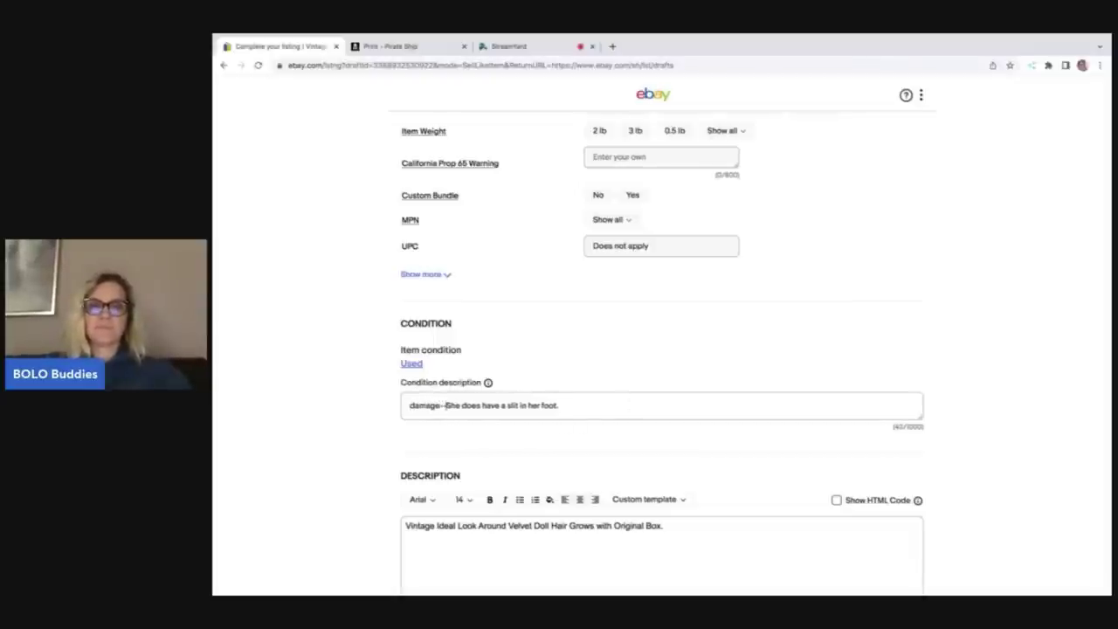
- Add the sentence "Sometimes her belly button gets stuck." to the end of the condition description
{"action": "left_click", "coordinate": [590, 408]}
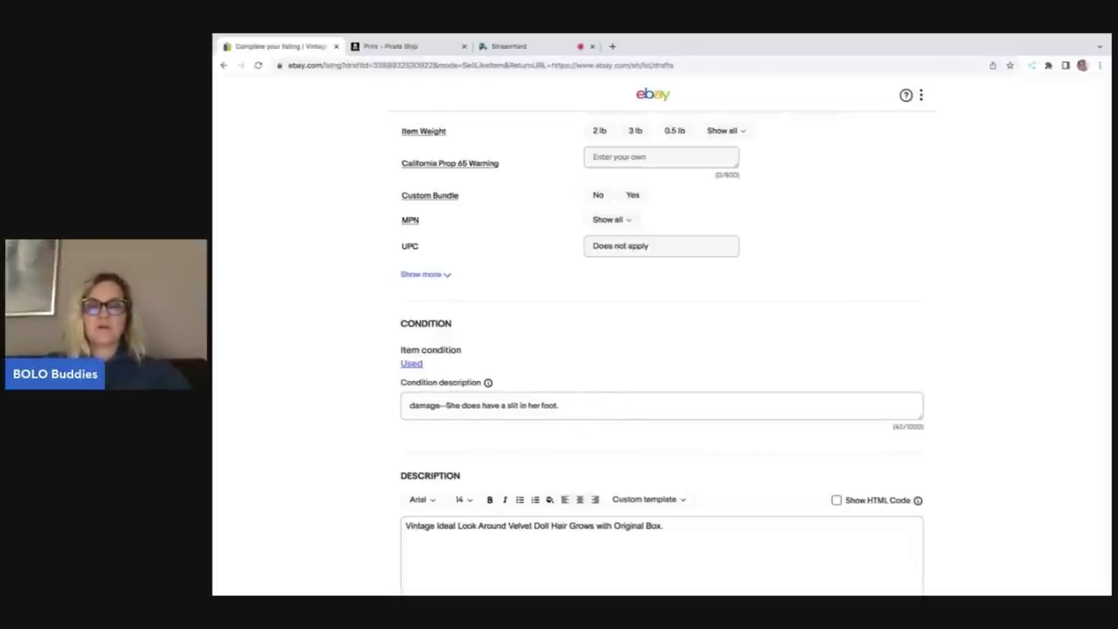
{"action": "type", "text": "S"}
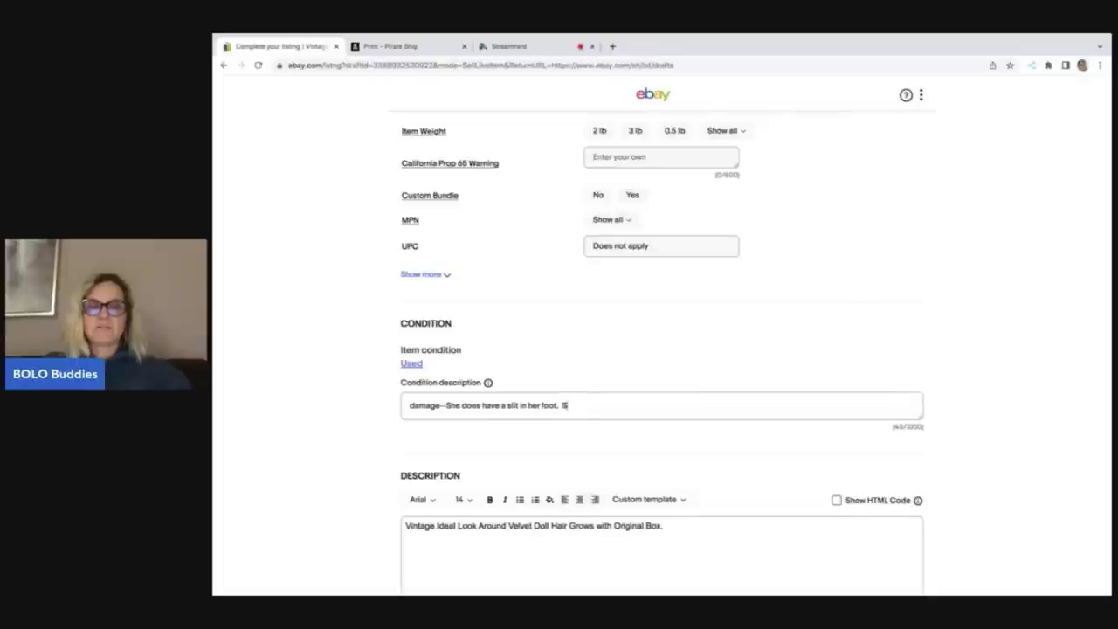
{"action": "type", "text": "oemtime"}
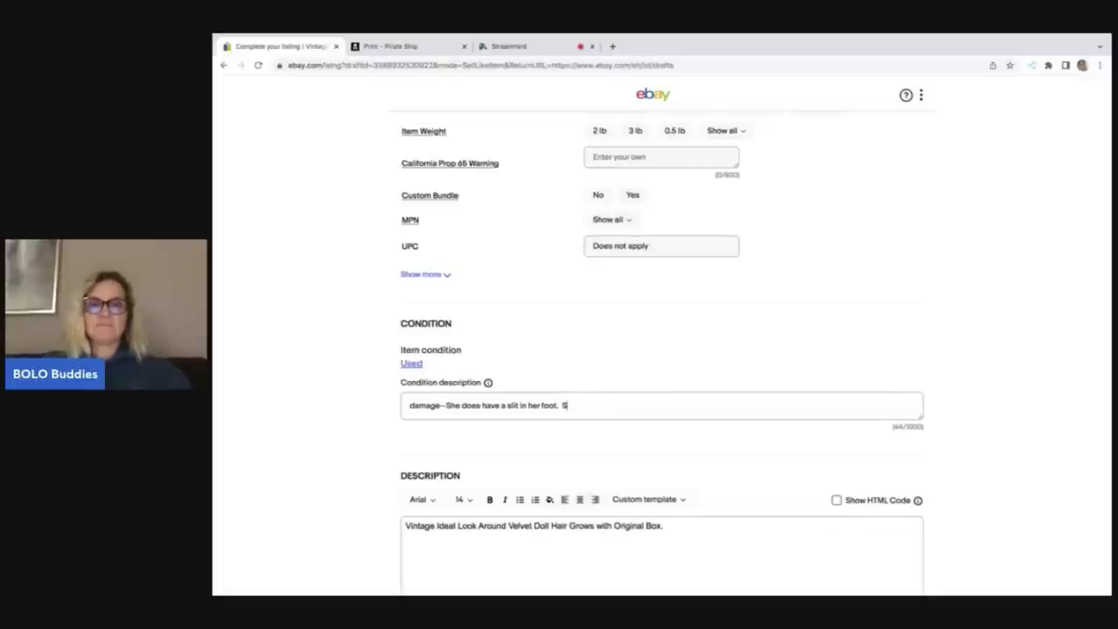
{"action": "type", "text": "ome"}
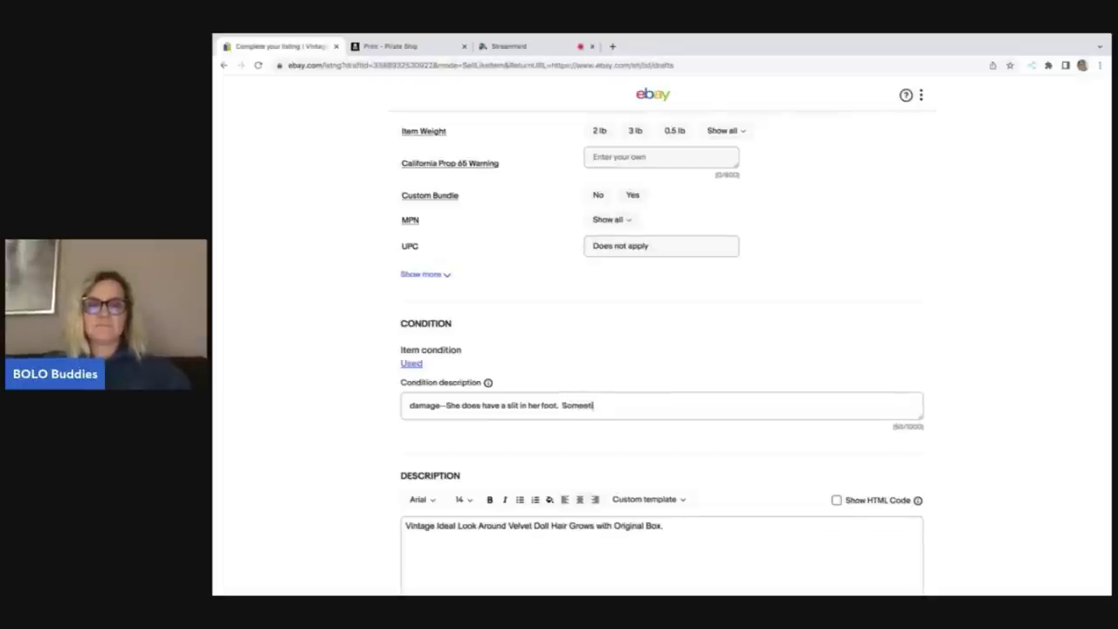
{"action": "type", "text": "times her"}
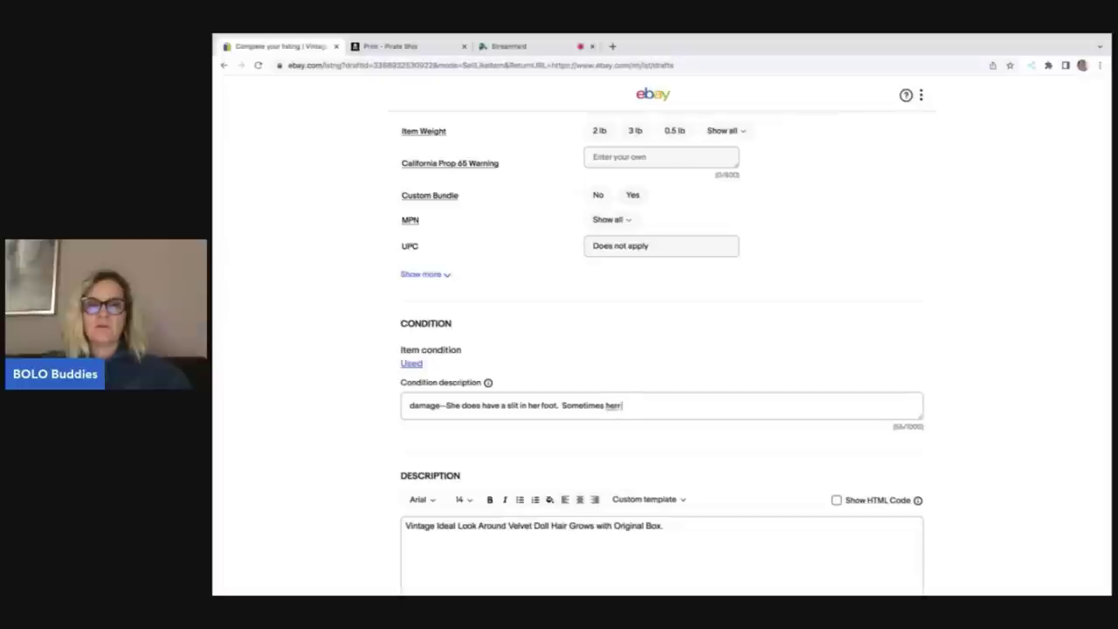
{"action": "type", "text": " belly"}
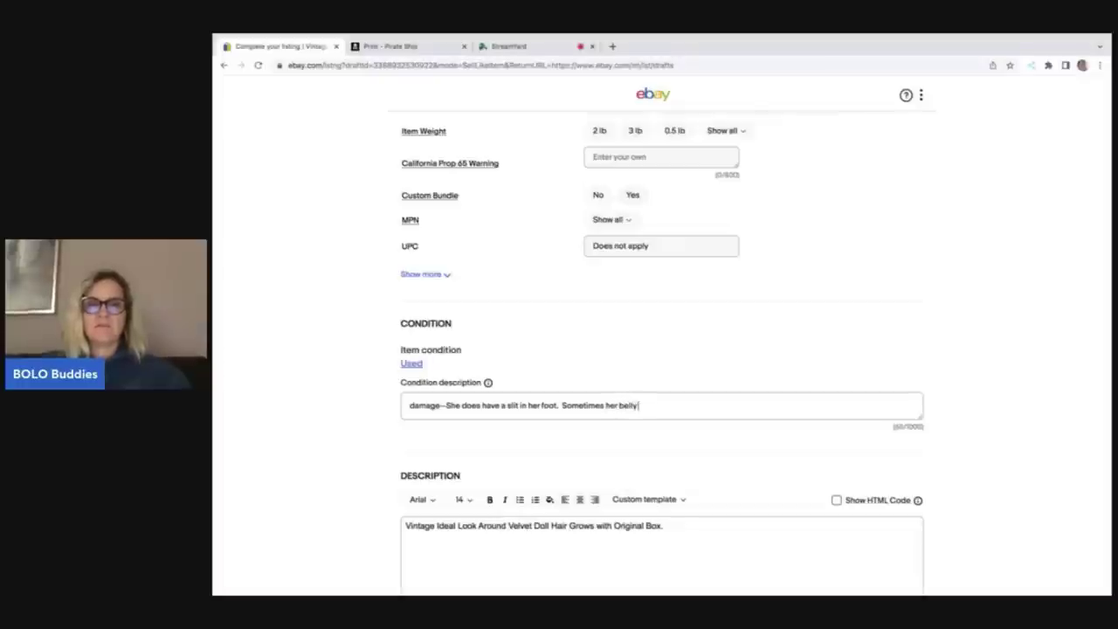
{"action": "type", "text": " button get"}
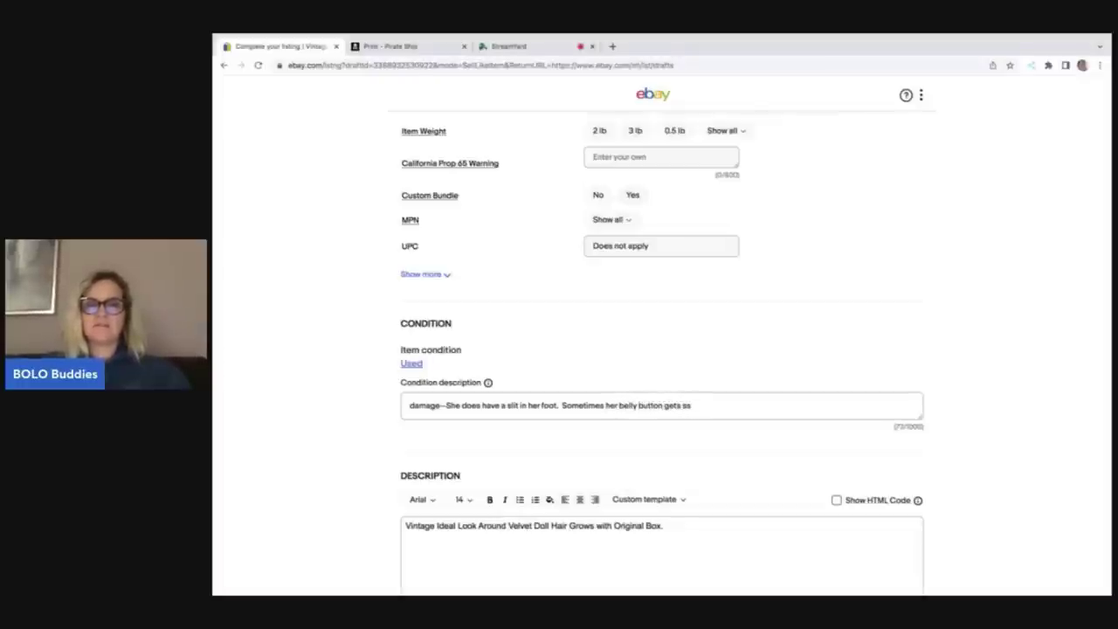
{"action": "type", "text": "s stuck. "}
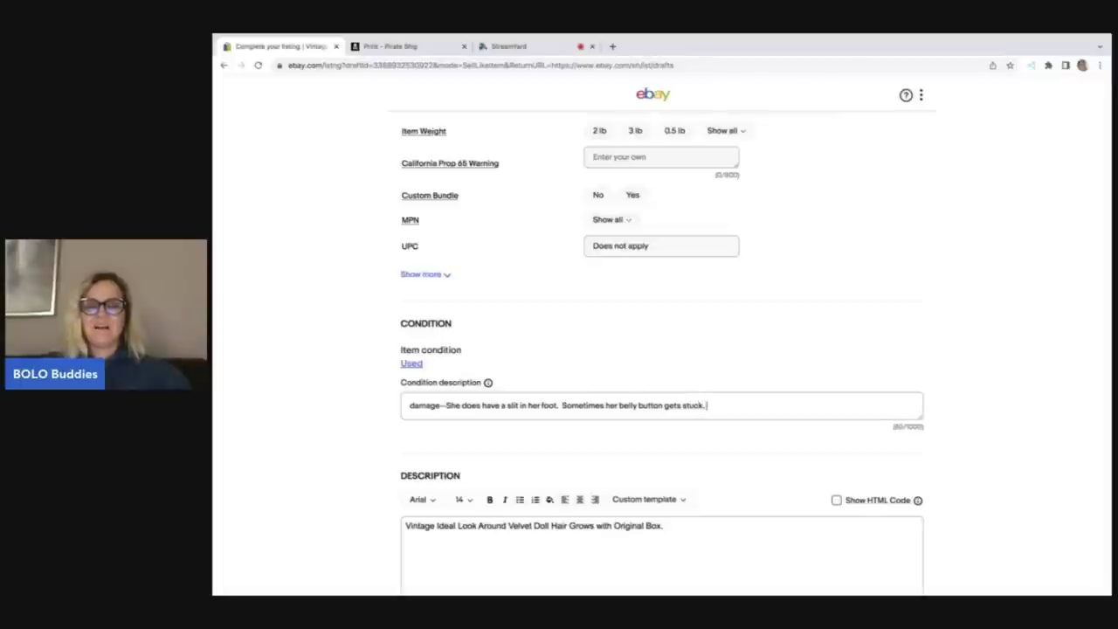
- Complete the condition description with the sentence "Item is vintage sold in as is condition."
{"action": "type", "text": "Item is vintage so"}
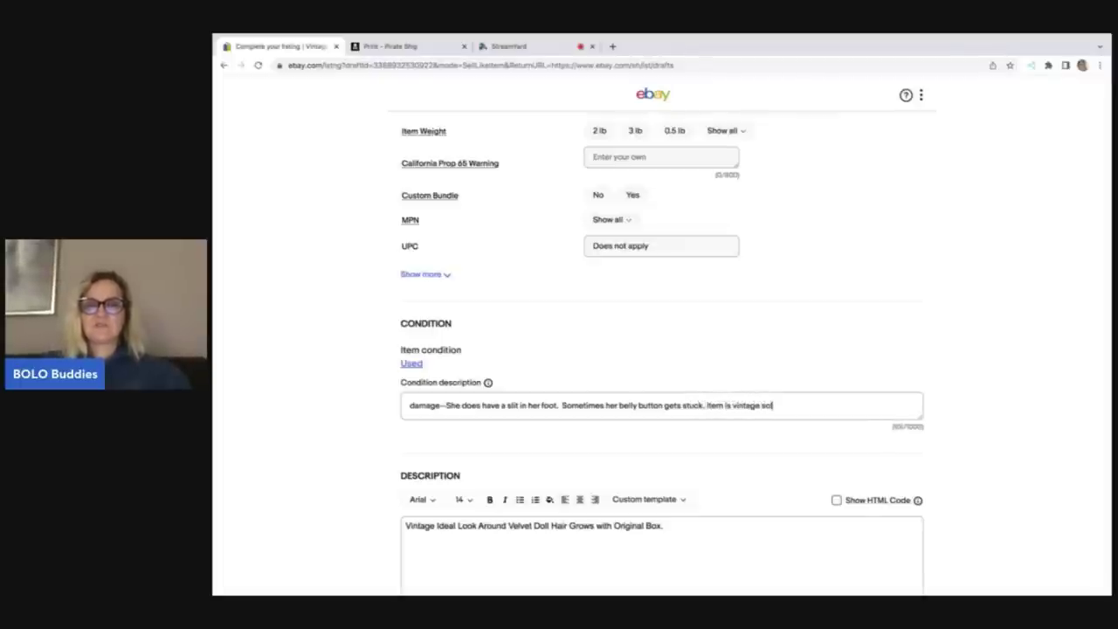
{"action": "type", "text": "condition."}
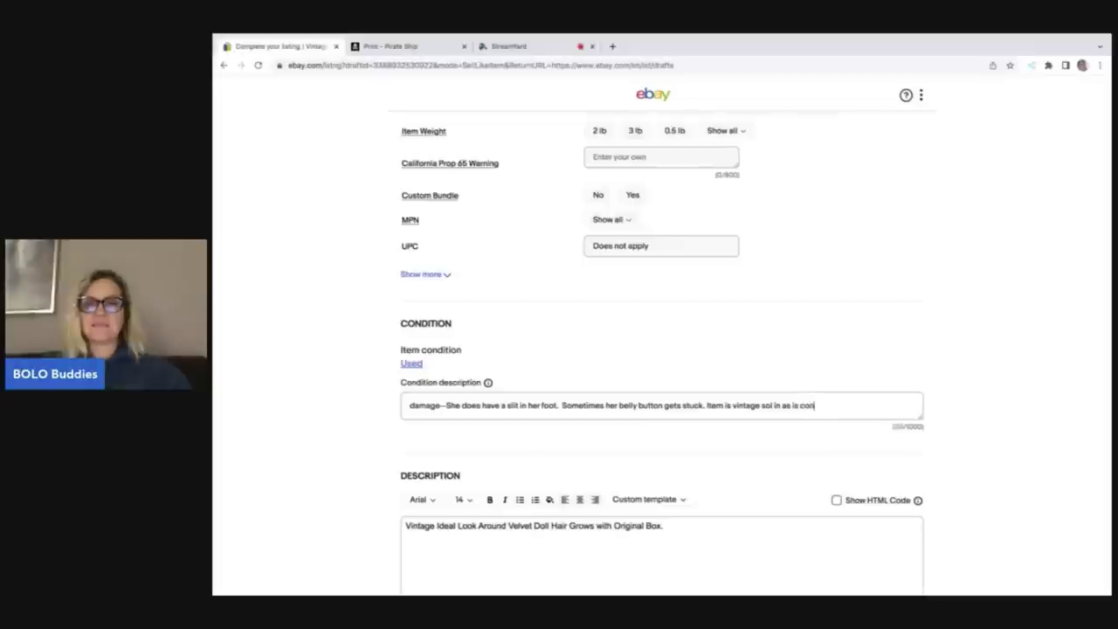
{"action": "key", "text": "BackSpace"}
{"action": "key", "text": "BackSpace"}
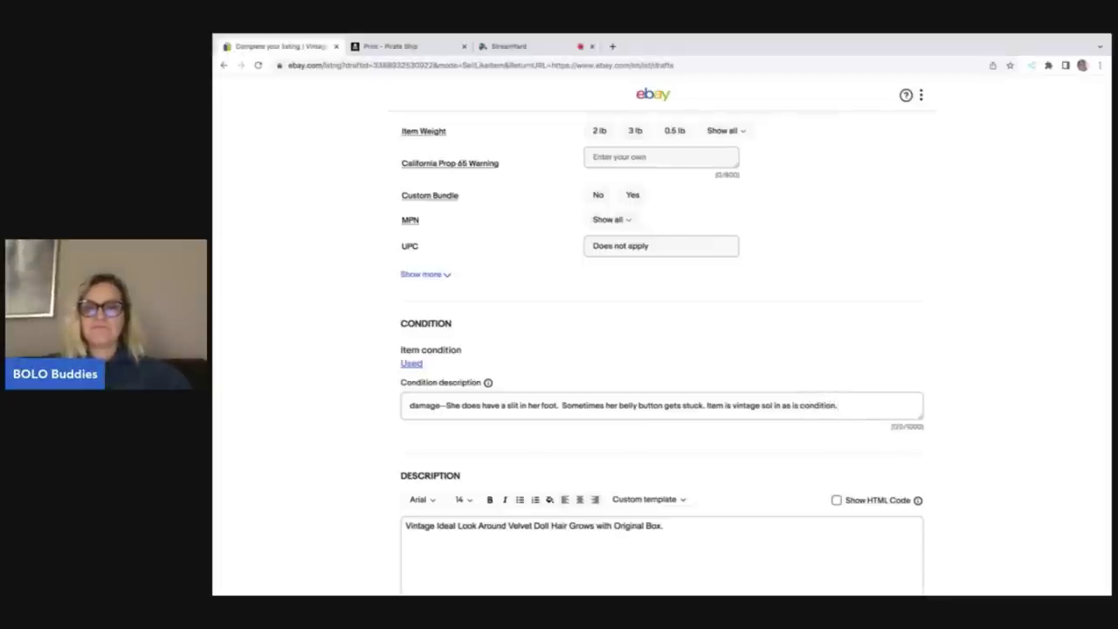
{"action": "left_click", "coordinate": [772, 406]}
{"action": "type", "text": "d"}
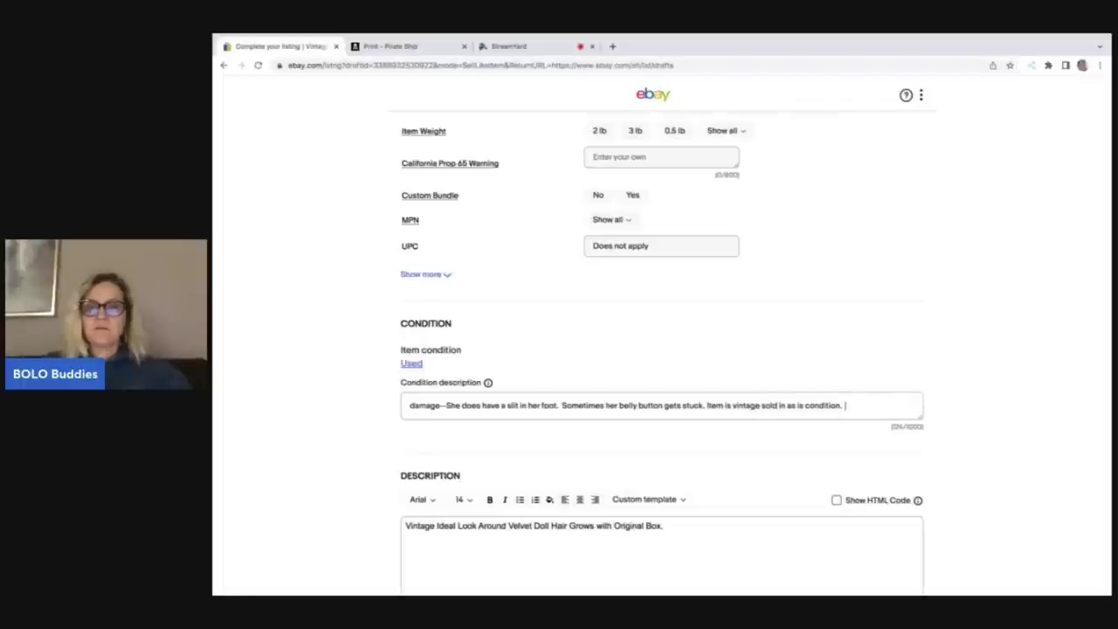
- Append "Preowned played with condition. Box does show damage and discoloration." to the condition description
{"action": "type", "text": "reowned"}
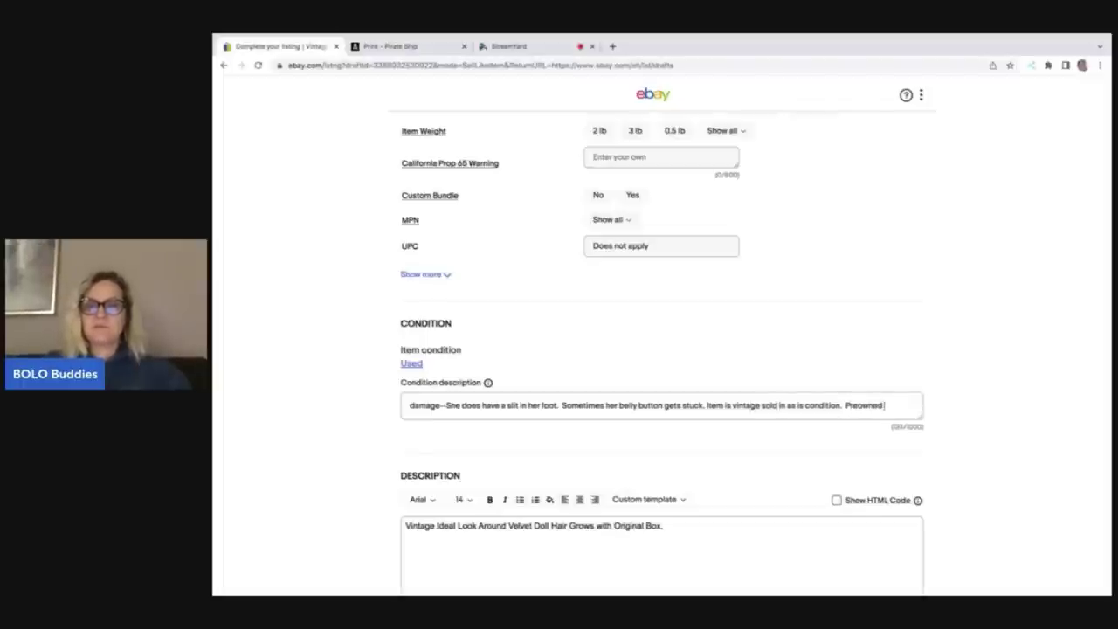
{"action": "type", "text": " played"}
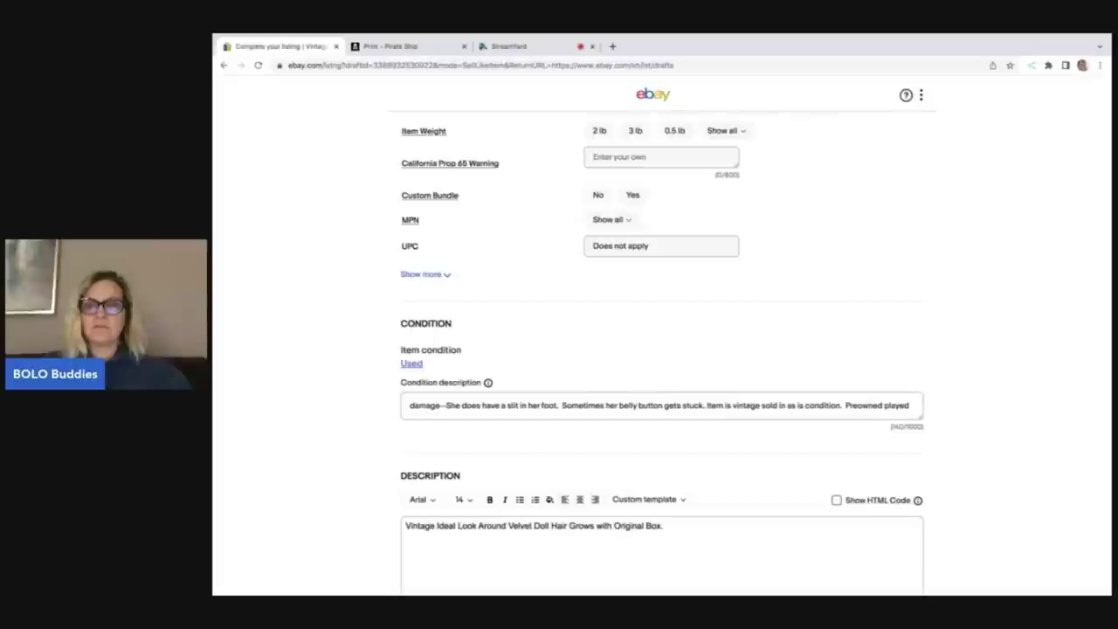
{"action": "type", "text": " with condition"}
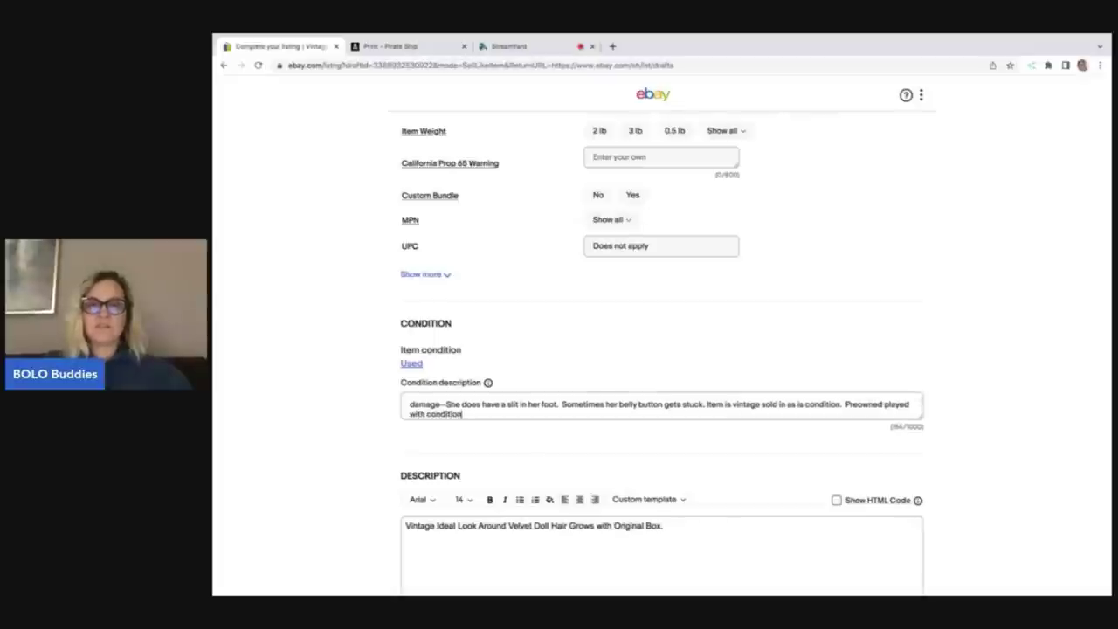
{"action": "type", "text": ". Box does show"}
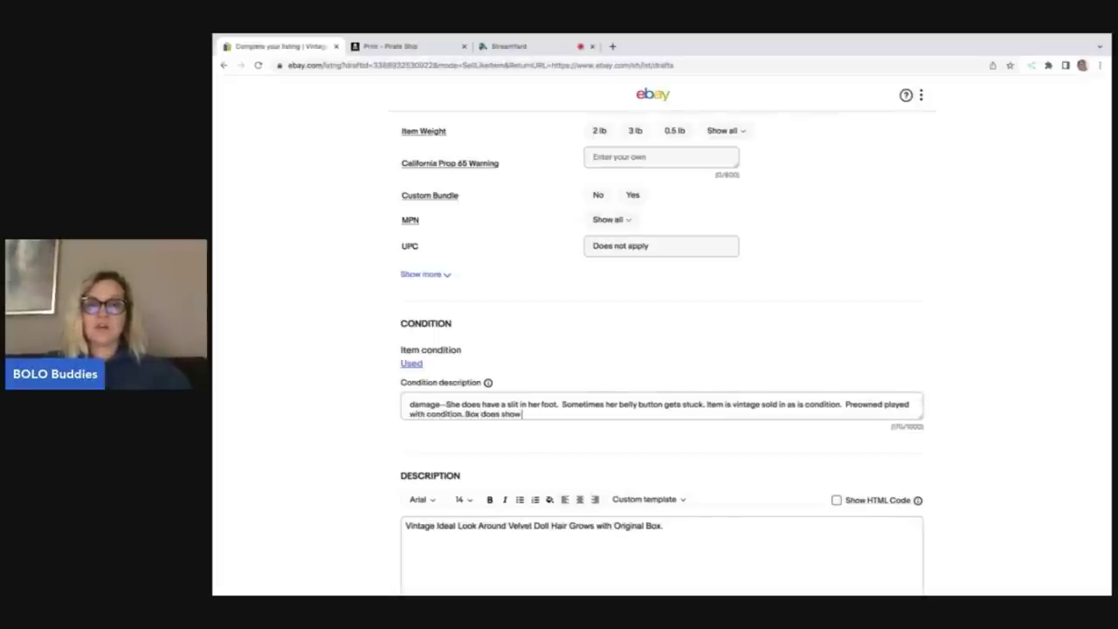
{"action": "type", "text": " dama"}
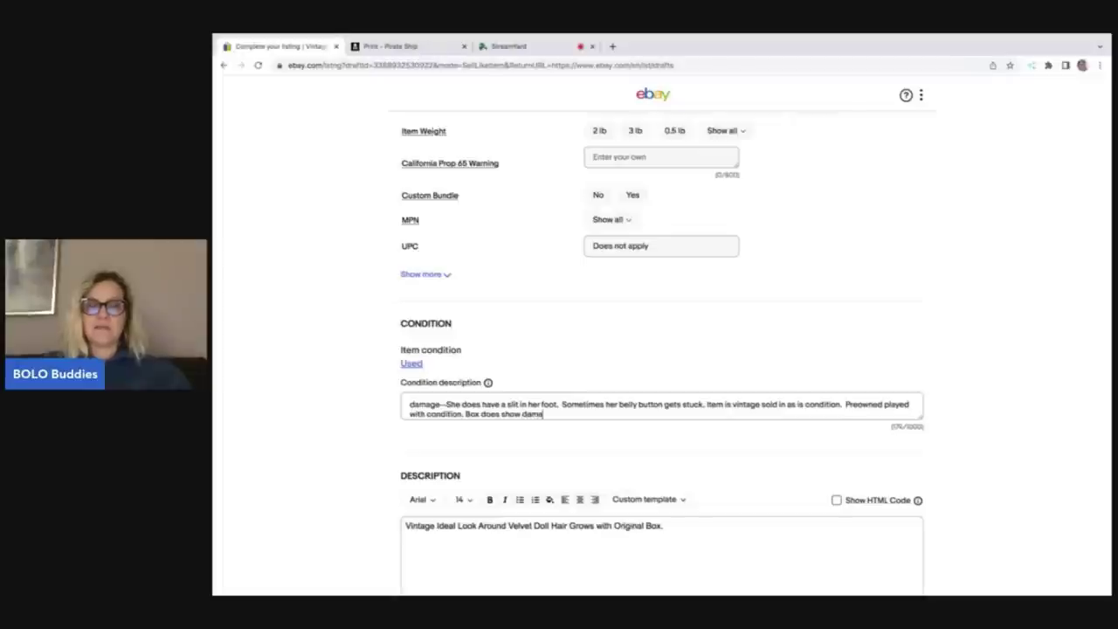
{"action": "type", "text": "ge and di"}
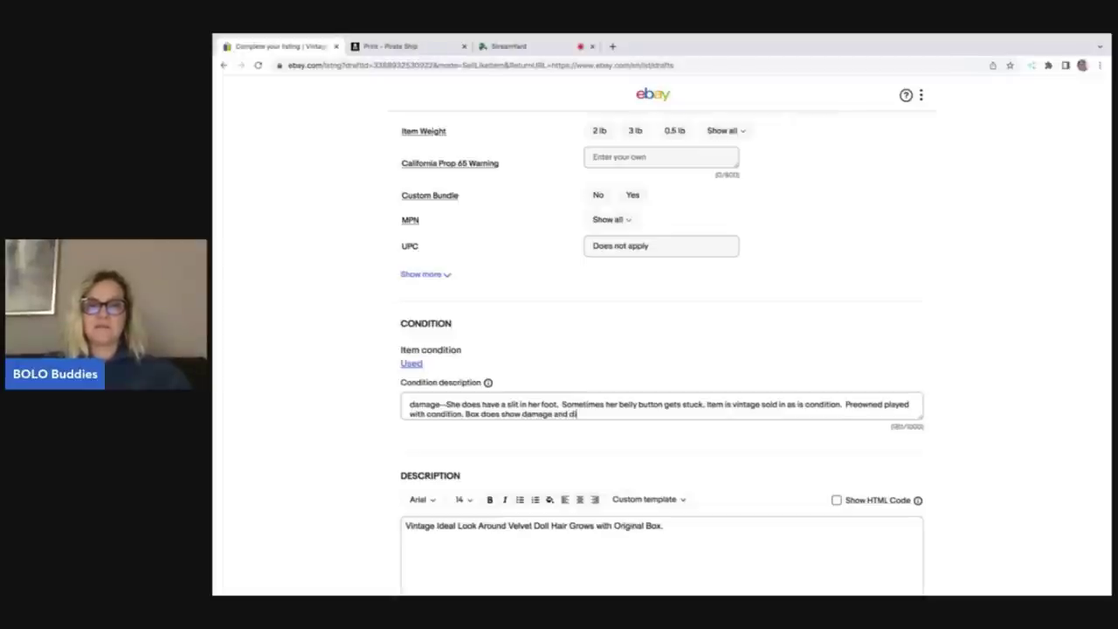
{"action": "type", "text": "scoloration."}
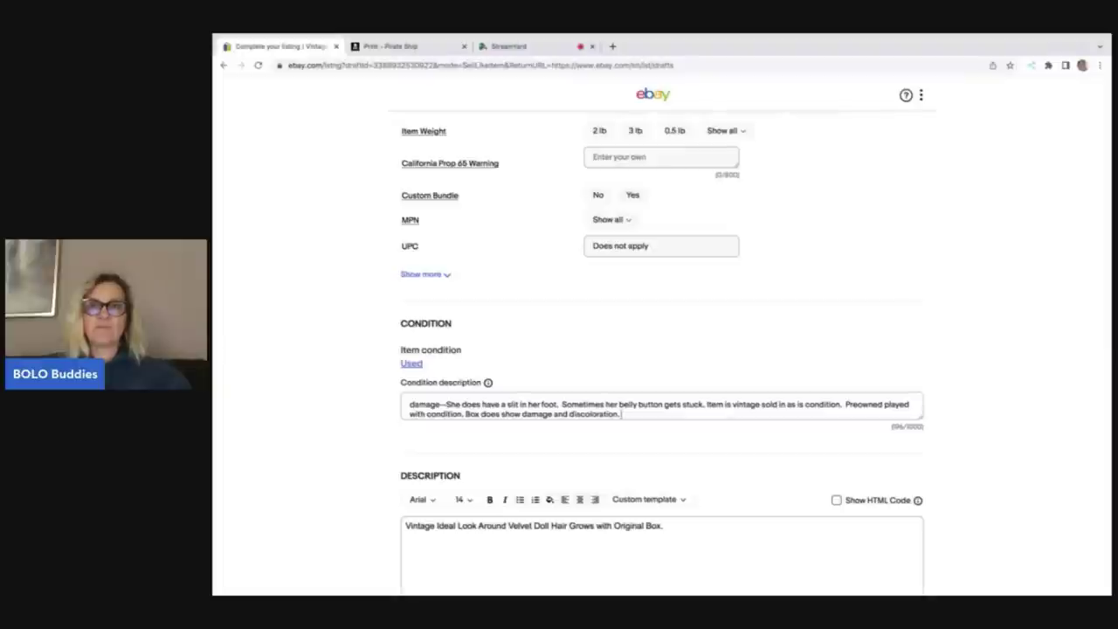
- Copy the full condition description text into the item description, on a new line below the doll's title
{"action": "scroll", "coordinate": [956, 353], "scroll_direction": "down", "scroll_amount": 1}
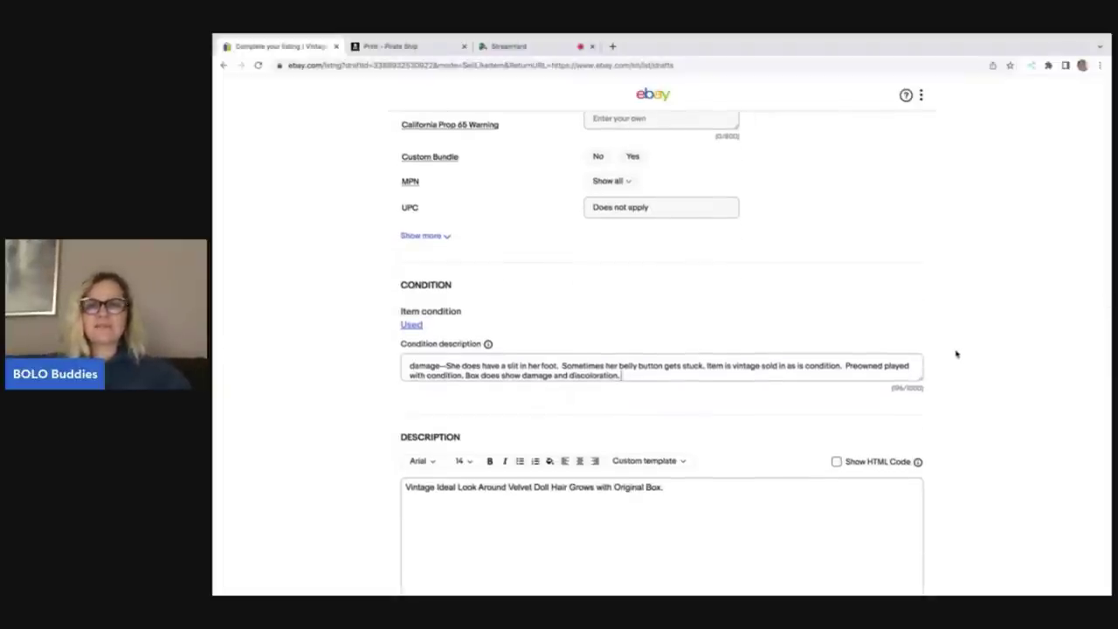
{"action": "key", "text": "super+a"}
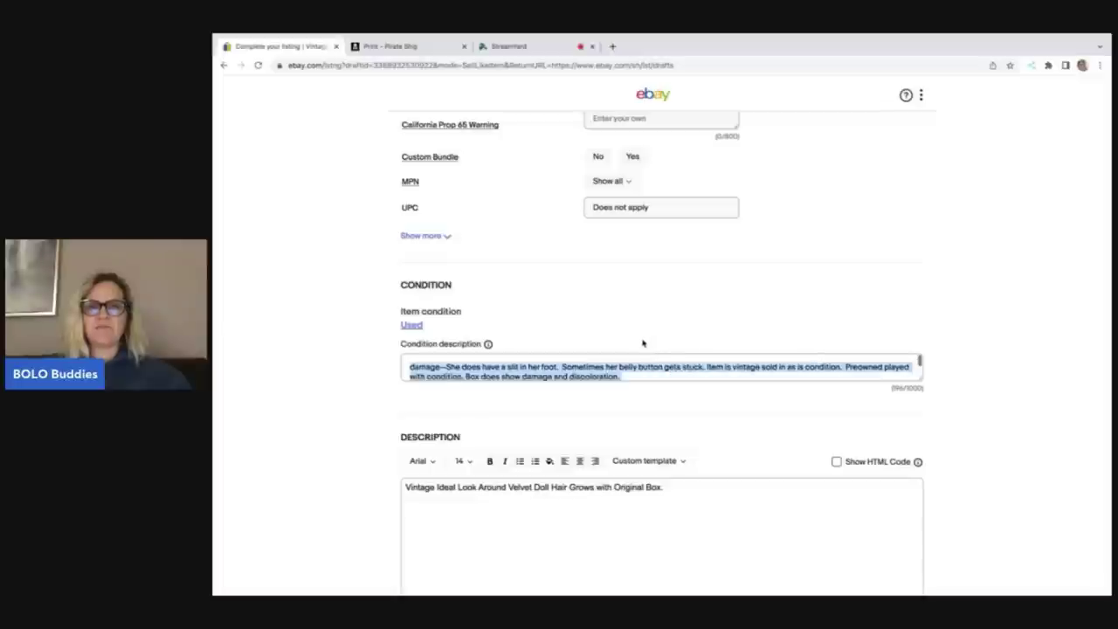
{"action": "right_click", "coordinate": [616, 360]}
{"action": "left_click", "coordinate": [637, 438]}
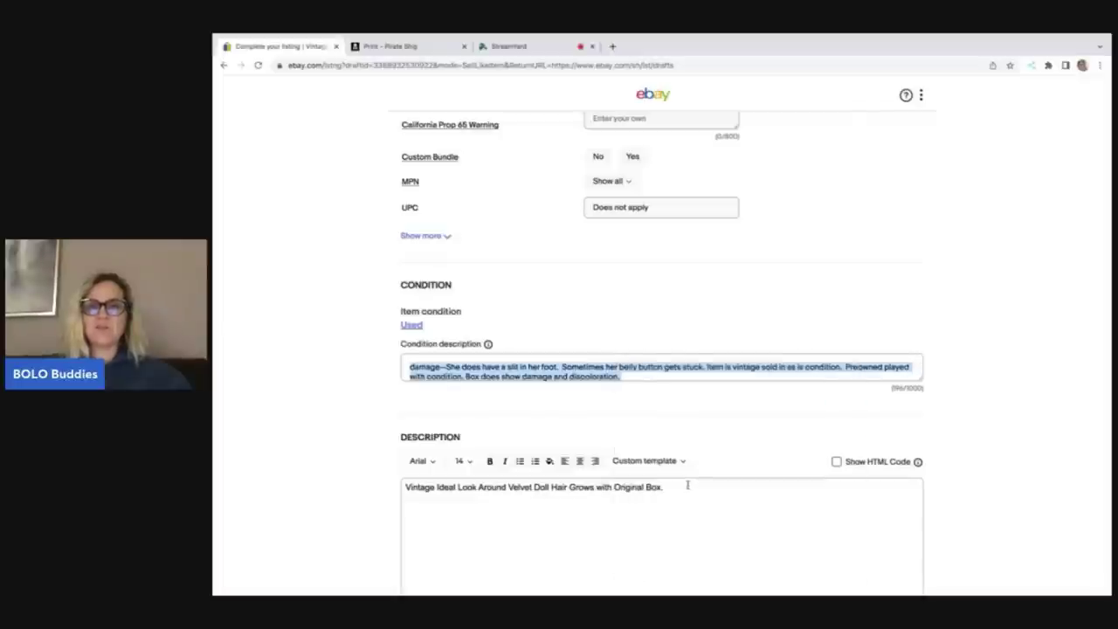
{"action": "left_click", "coordinate": [686, 489]}
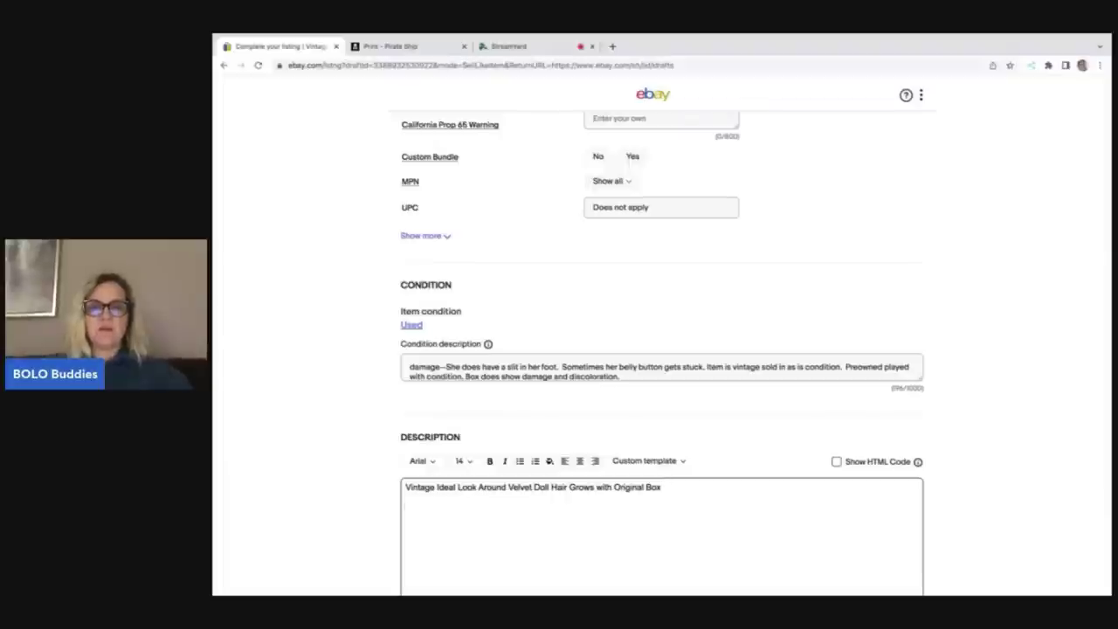
{"action": "right_click", "coordinate": [541, 519]}
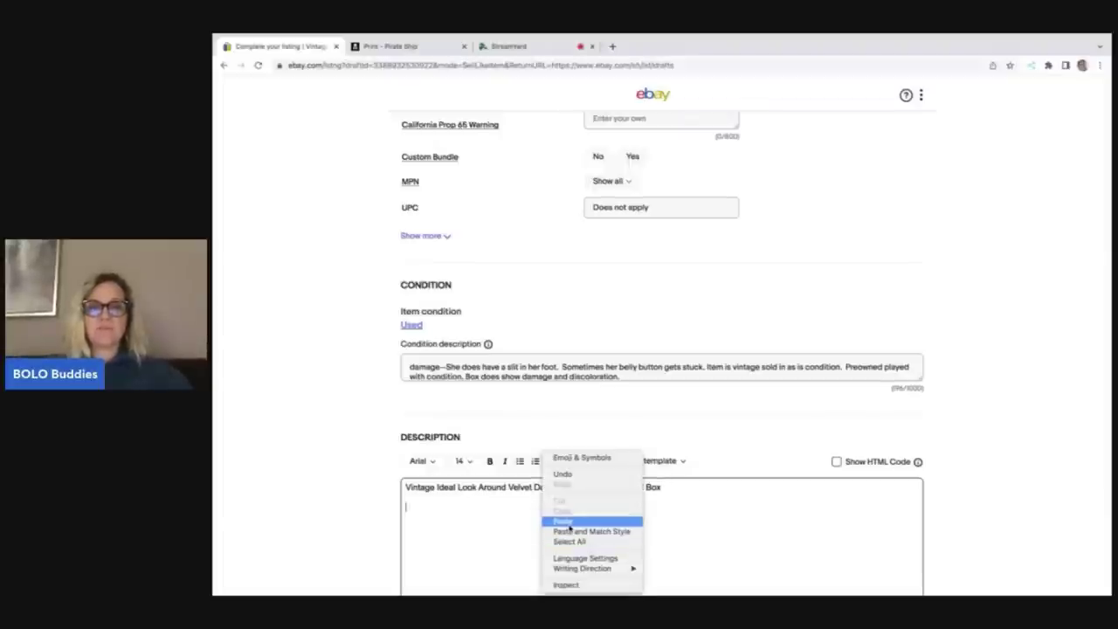
{"action": "left_click", "coordinate": [567, 522]}
- Insert the saved custom template "everything" into the item description
{"action": "scroll", "coordinate": [569, 524], "scroll_direction": "down", "scroll_amount": 2}
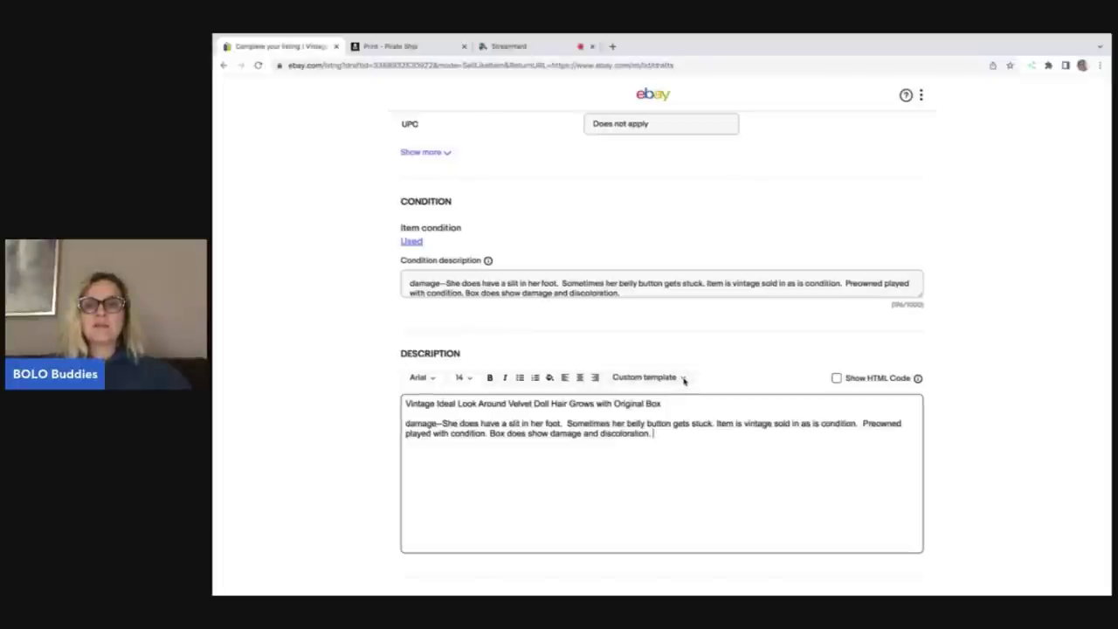
{"action": "left_click", "coordinate": [683, 379]}
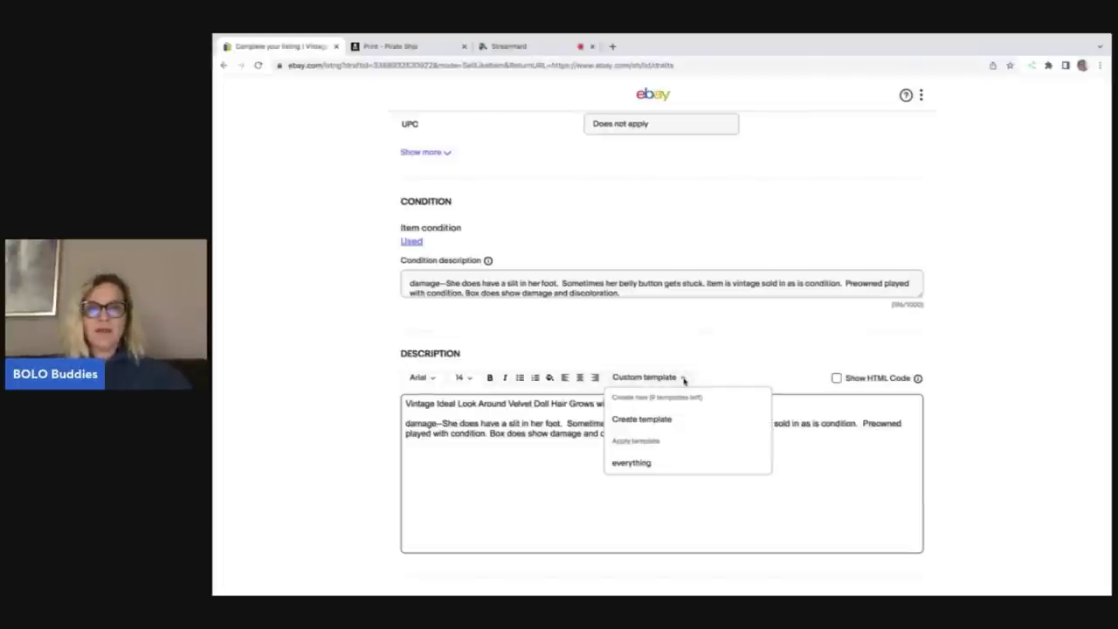
{"action": "mouse_move", "coordinate": [651, 462]}
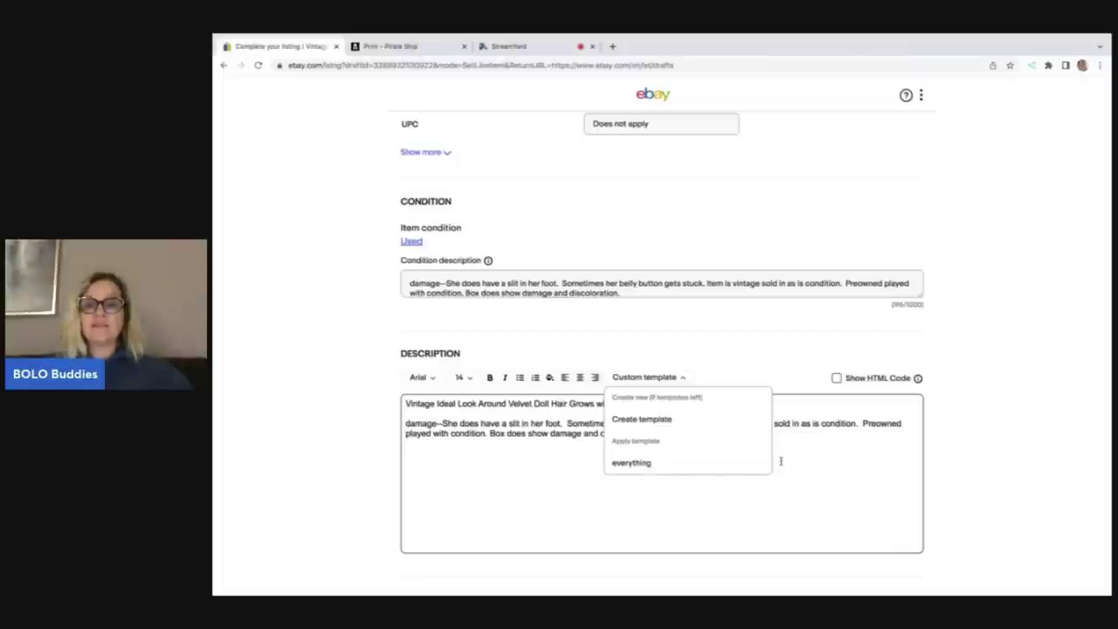
{"action": "mouse_move", "coordinate": [731, 469]}
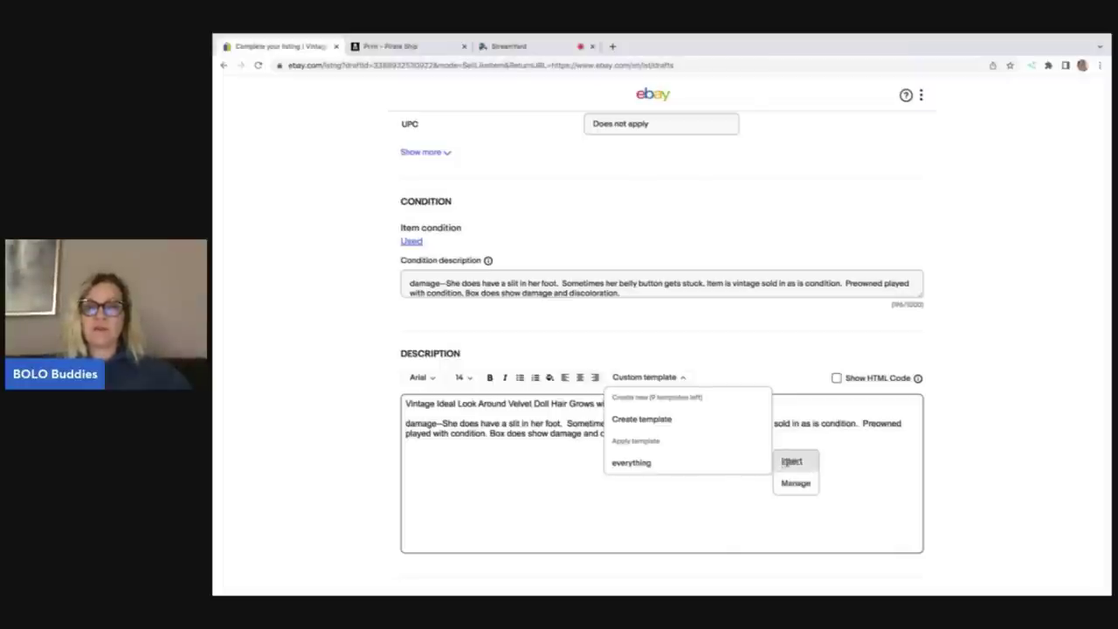
{"action": "left_click", "coordinate": [783, 469]}
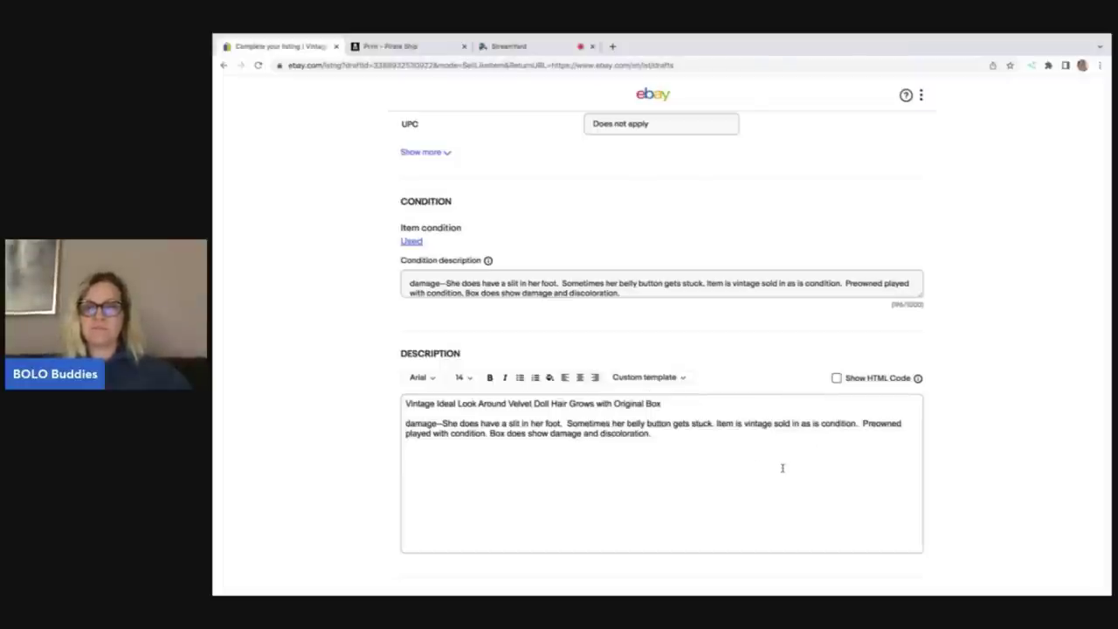
{"action": "left_click", "coordinate": [681, 378]}
{"action": "mouse_move", "coordinate": [711, 463]}
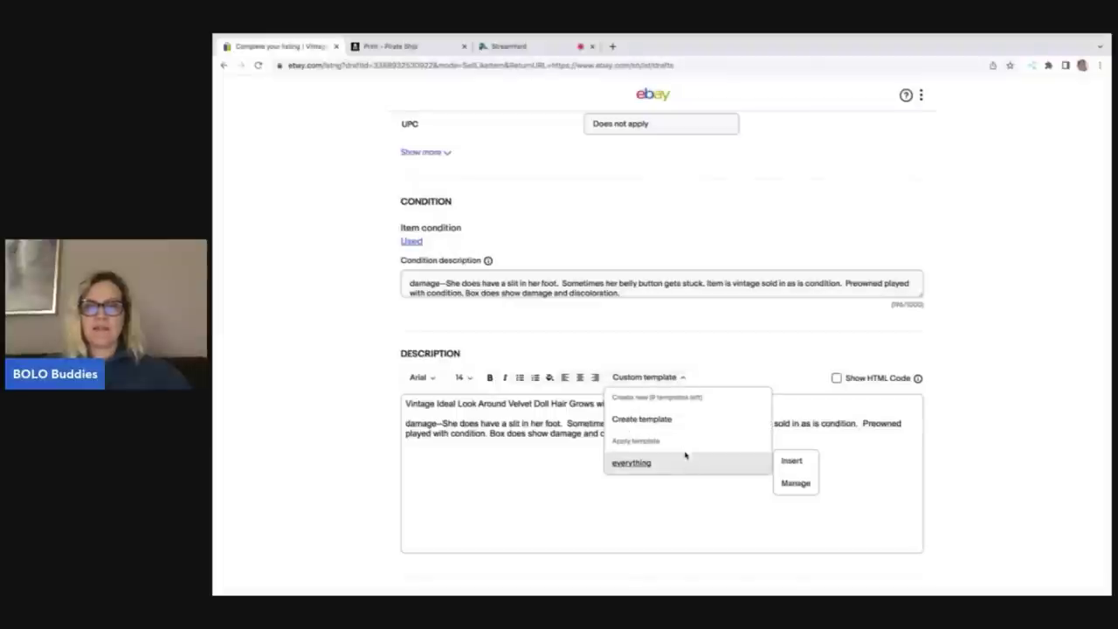
{"action": "left_click", "coordinate": [792, 466]}
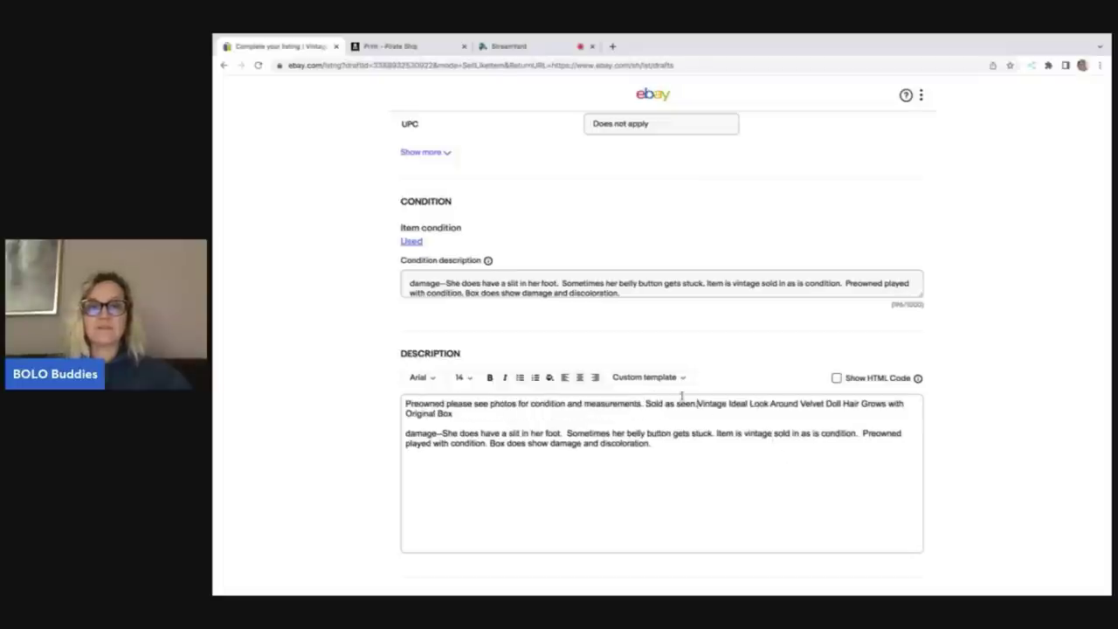
- Move the sentences "Preowned please see photos for condition and measurements. Sold as seen." to their own line between the doll's title and the damage text
{"action": "key", "text": "shift+super+Left"}
{"action": "key", "text": "super+b"}
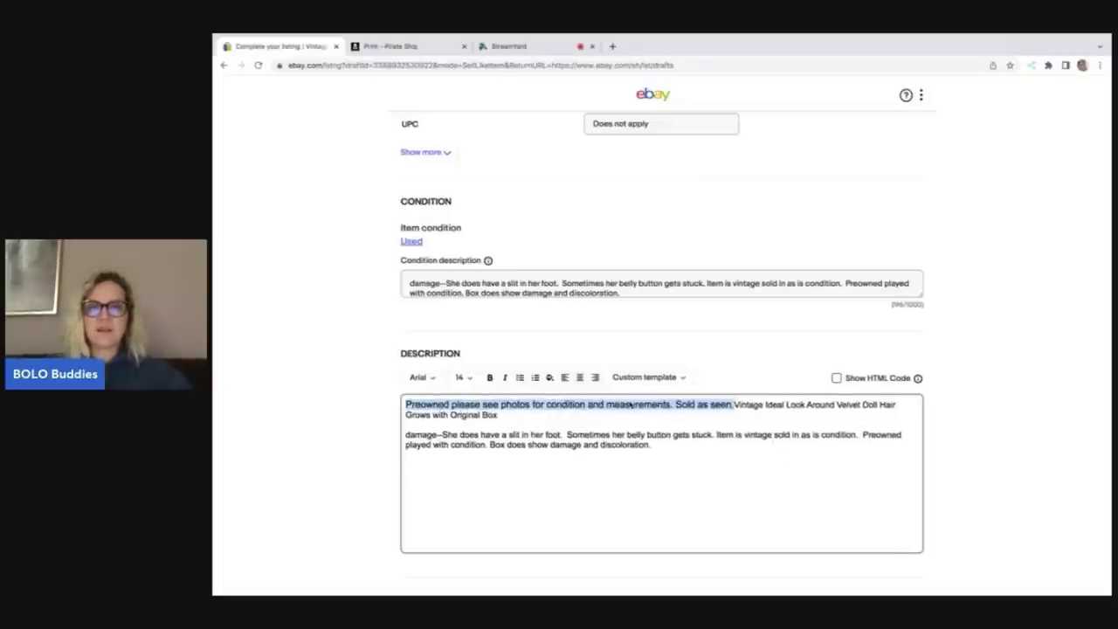
{"action": "right_click", "coordinate": [631, 405]}
{"action": "left_click", "coordinate": [634, 449]}
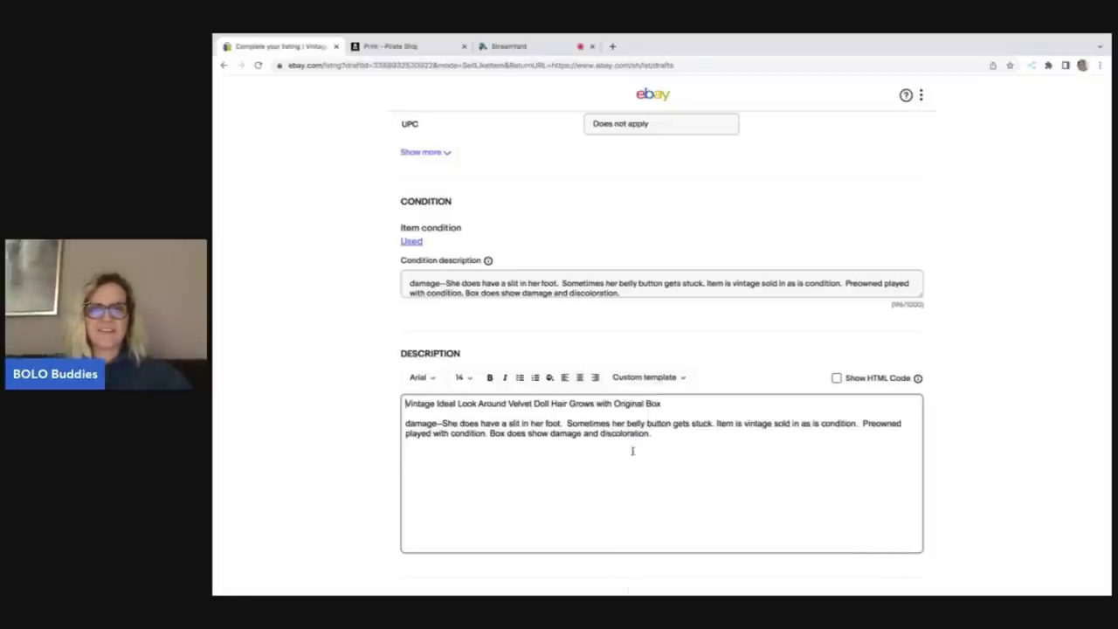
{"action": "left_click", "coordinate": [677, 404]}
{"action": "key", "text": "Return"}
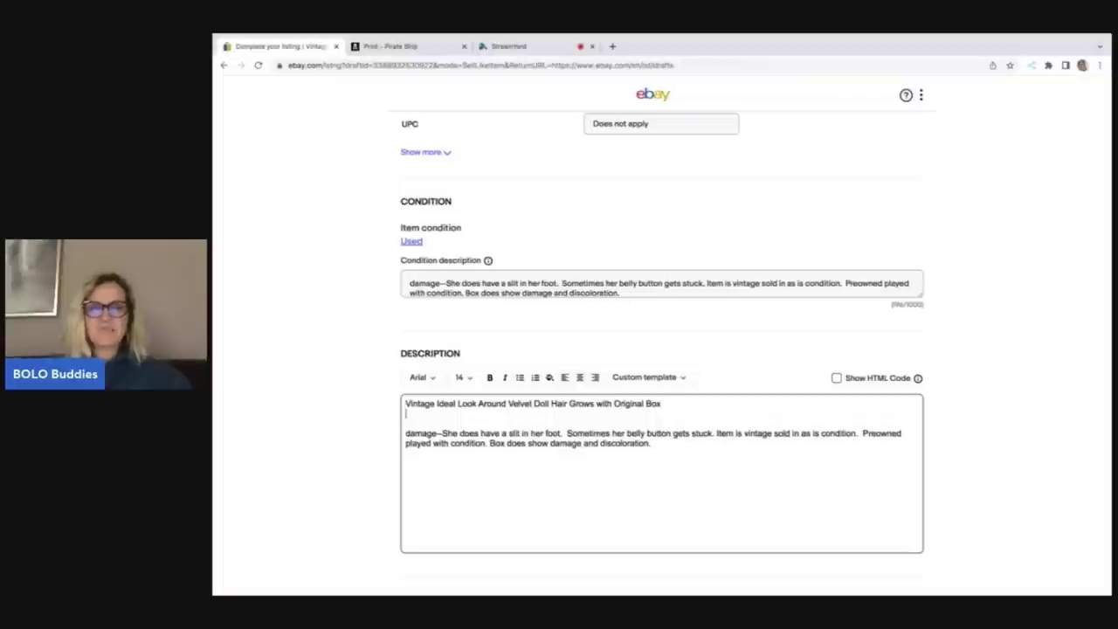
{"action": "right_click", "coordinate": [562, 416]}
{"action": "left_click", "coordinate": [593, 485]}
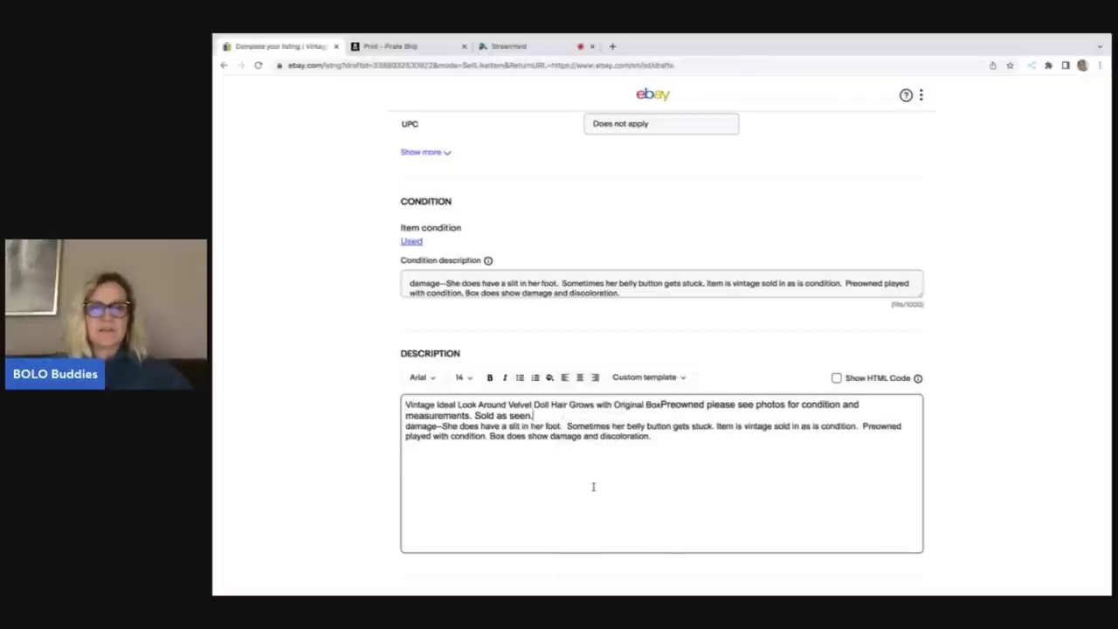
{"action": "left_click", "coordinate": [661, 404]}
{"action": "key", "text": "Return"}
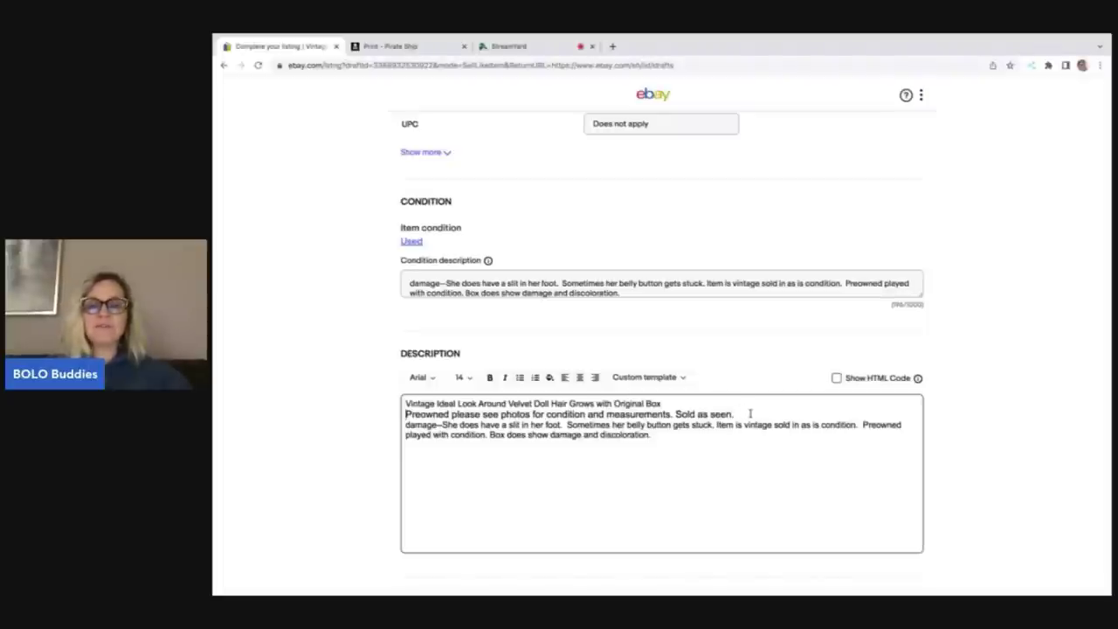
- Start creating a new custom description template and clear its prefilled description text
{"action": "left_click", "coordinate": [680, 376]}
{"action": "mouse_move", "coordinate": [648, 464]}
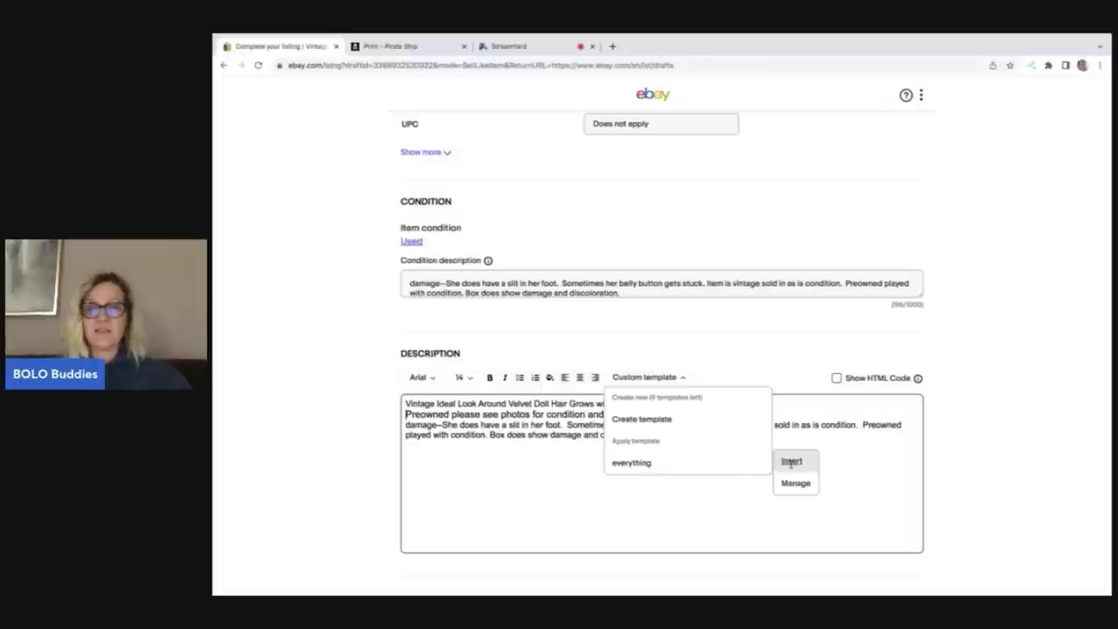
{"action": "left_click", "coordinate": [669, 424]}
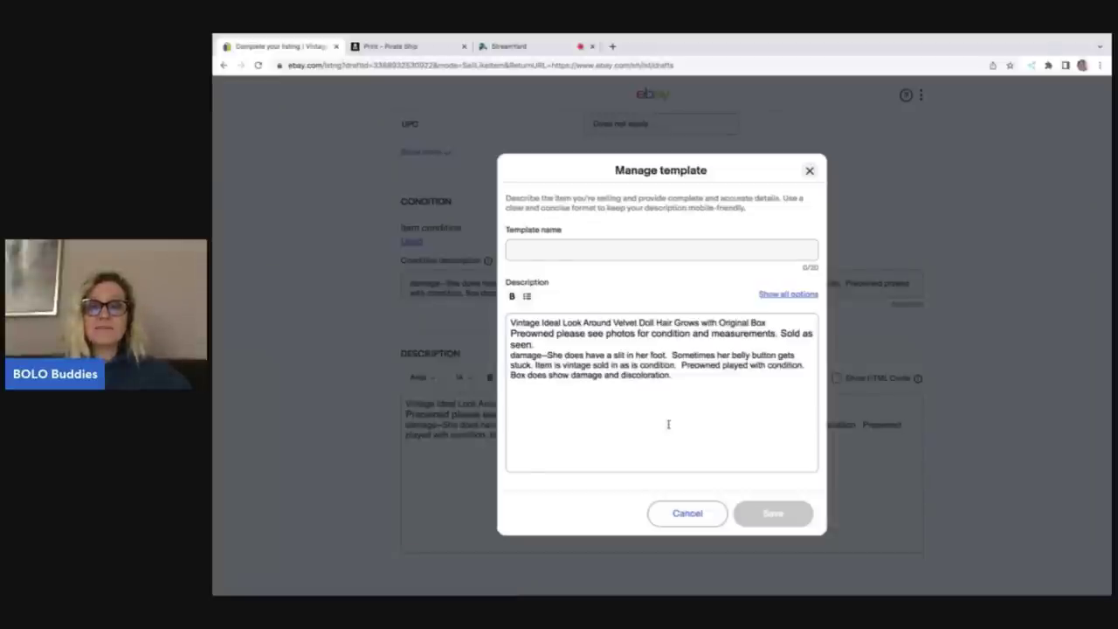
{"action": "left_click", "coordinate": [681, 384]}
{"action": "key", "text": "ctrl+a"}
{"action": "key", "text": "BackSpace"}
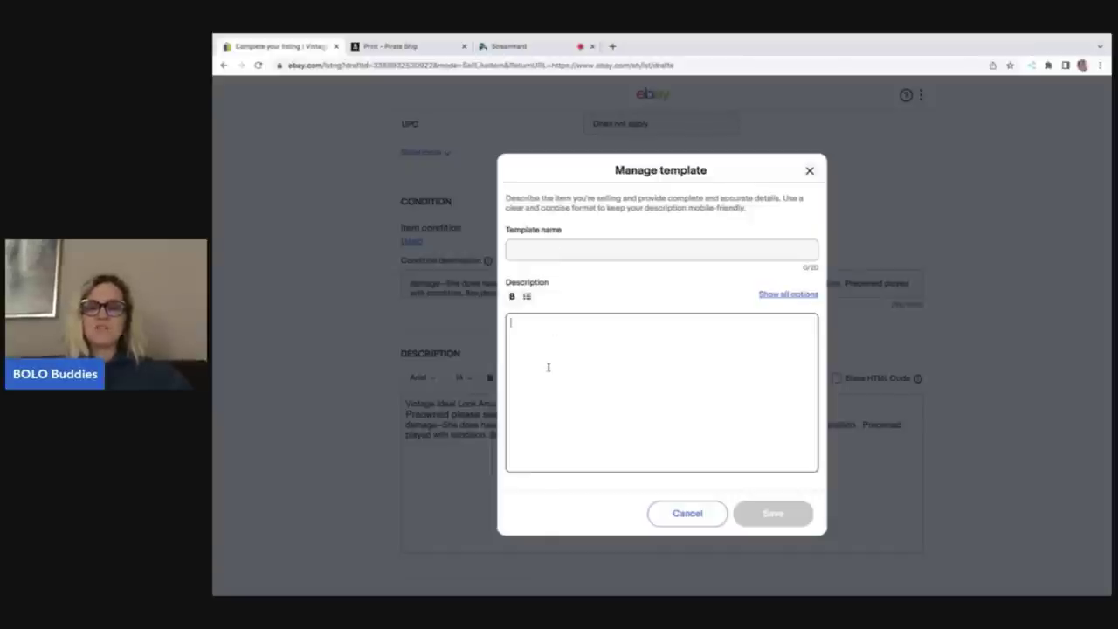
- Enter "See my store for more great items." as the new template's description, and close the template without saving it
{"action": "type", "text": "Sea"}
{"action": "key", "text": "BackSpace"}
{"action": "type", "text": "my"}
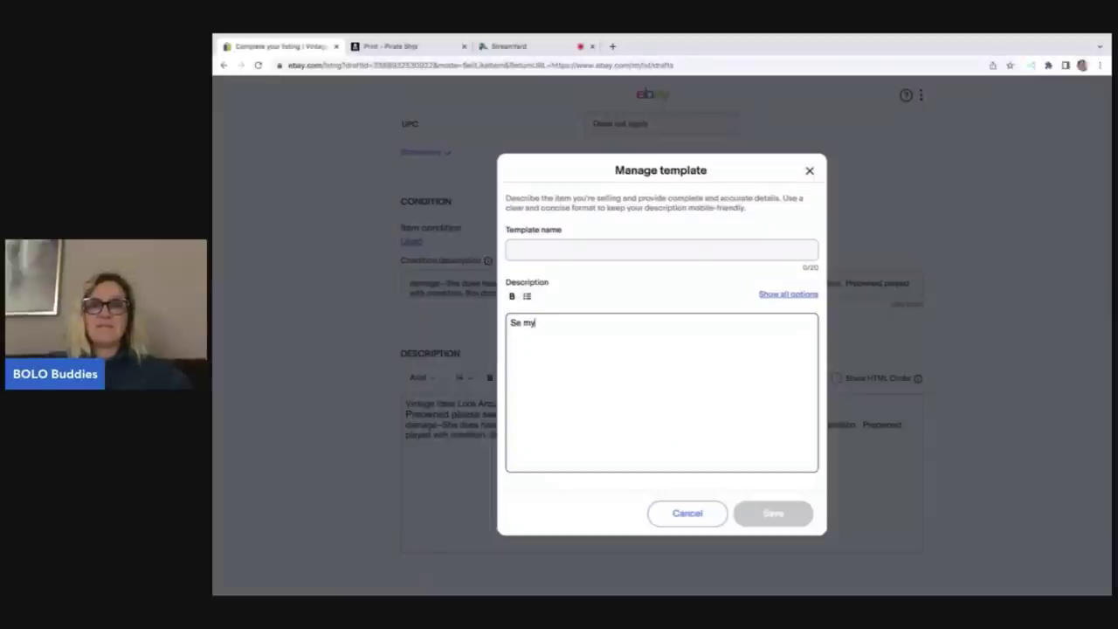
{"action": "key", "text": "BackSpace"}
{"action": "key", "text": "BackSpace"}
{"action": "key", "text": "BackSpace"}
{"action": "type", "text": "e my"}
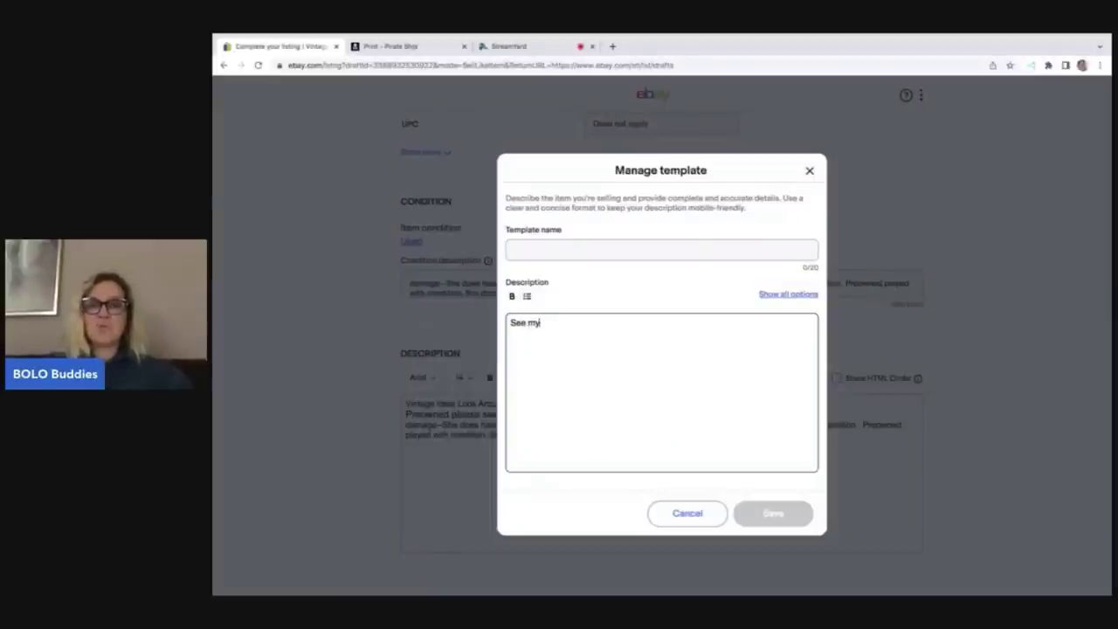
{"action": "type", "text": " store for"}
{"action": "type", "text": "more"}
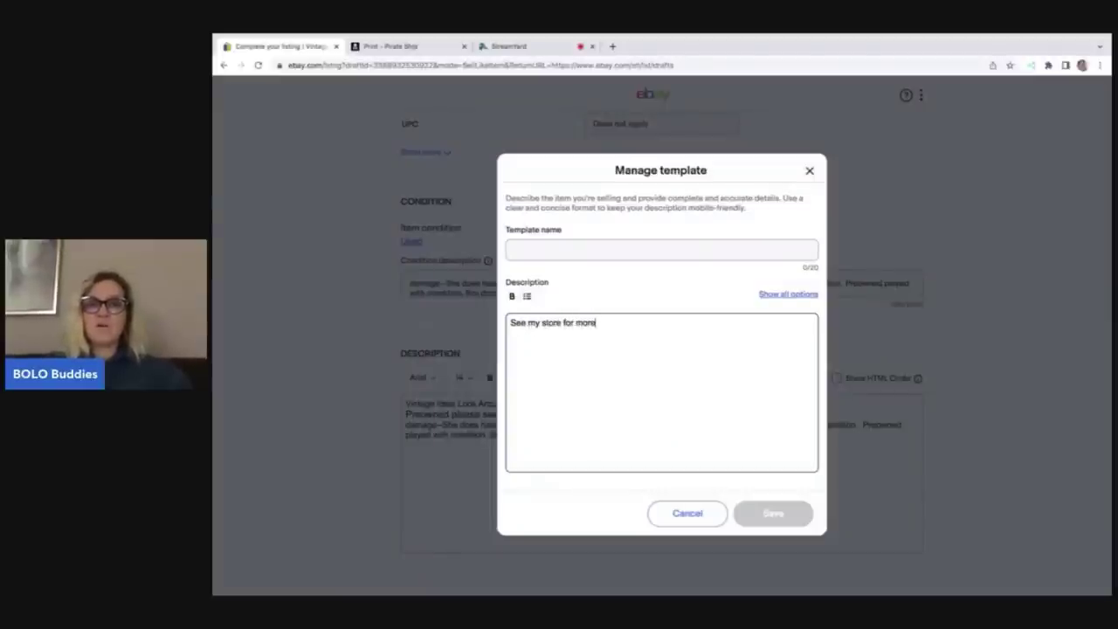
{"action": "type", "text": " great items."}
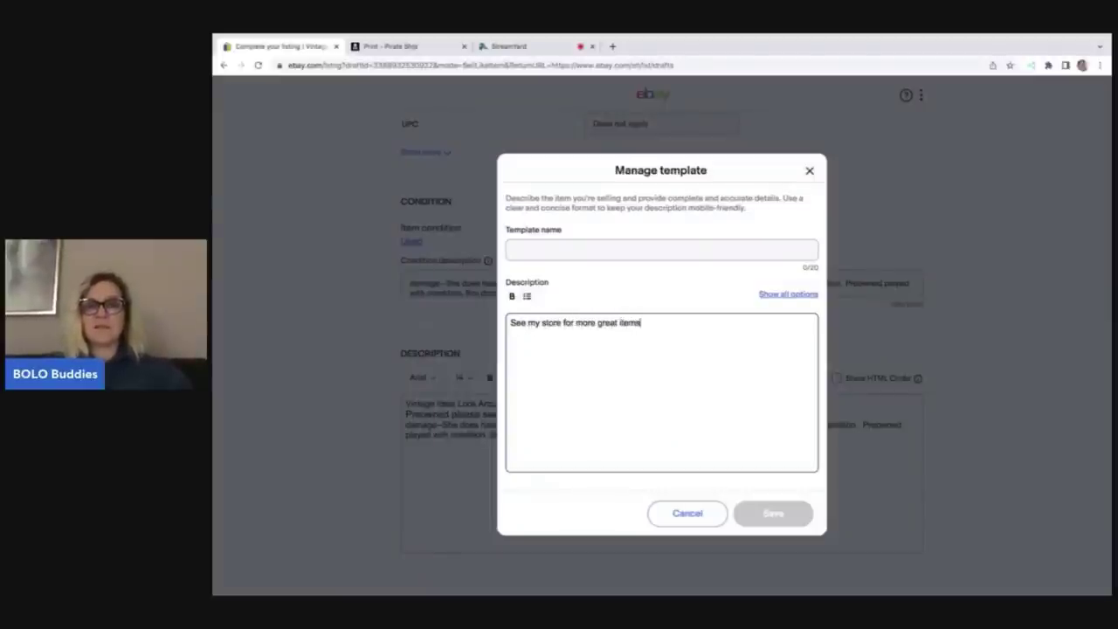
{"action": "left_click", "coordinate": [582, 249]}
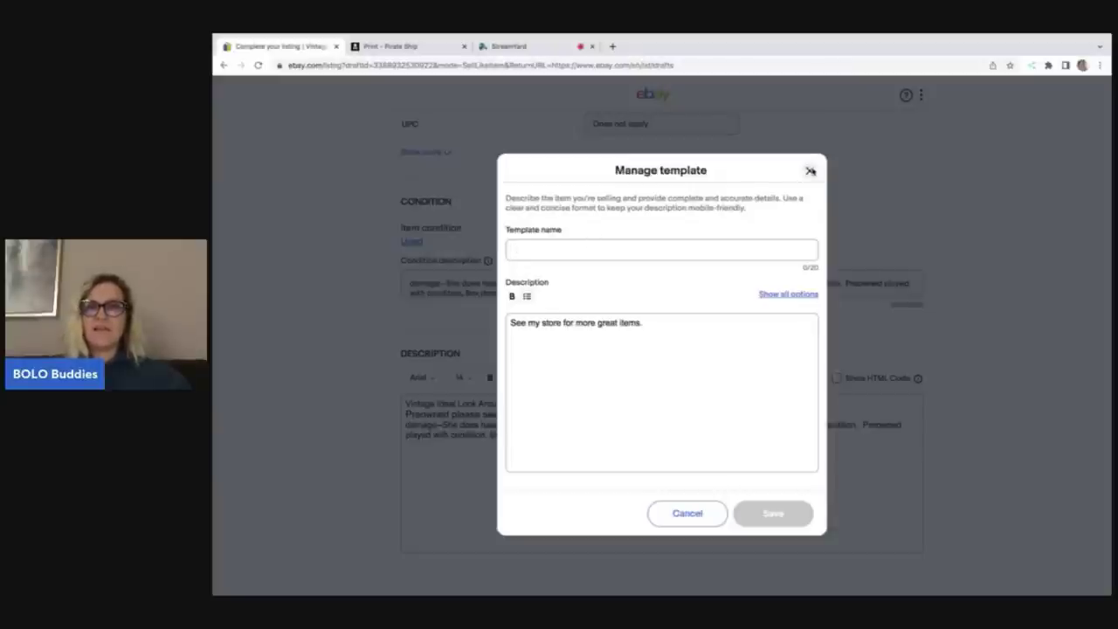
{"action": "left_click", "coordinate": [809, 170]}
{"action": "left_click", "coordinate": [679, 378]}
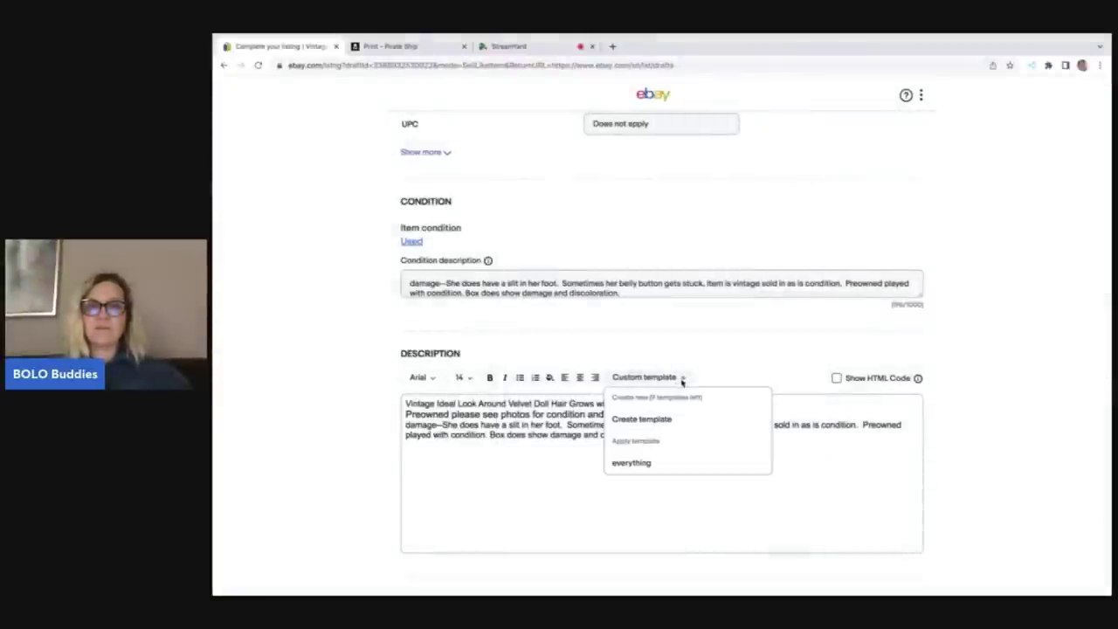
{"action": "mouse_move", "coordinate": [671, 462]}
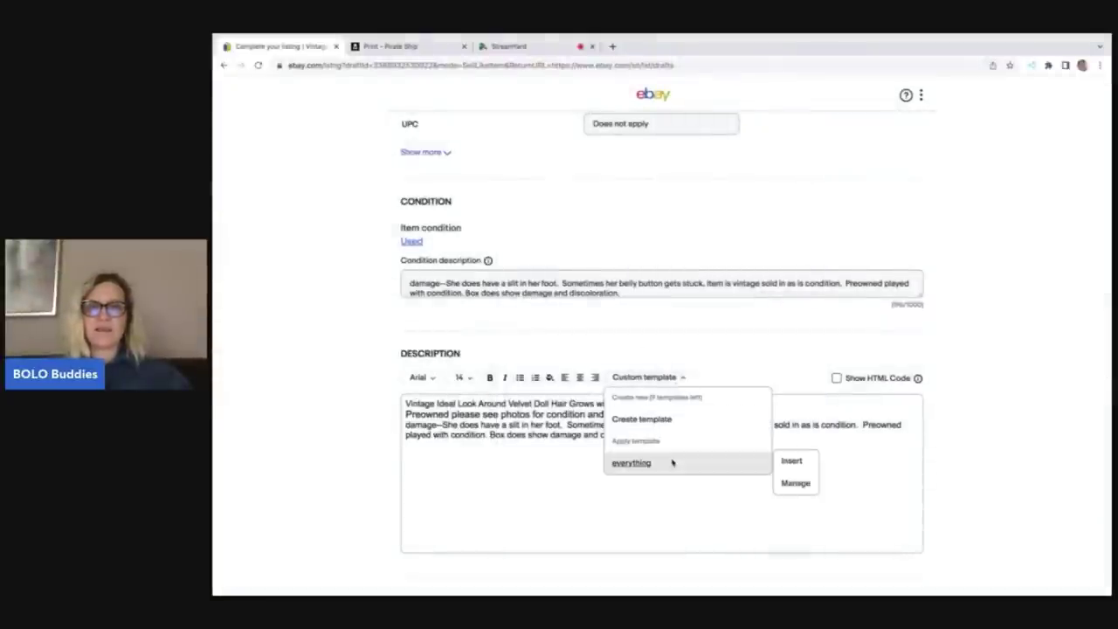
{"action": "left_click", "coordinate": [708, 332]}
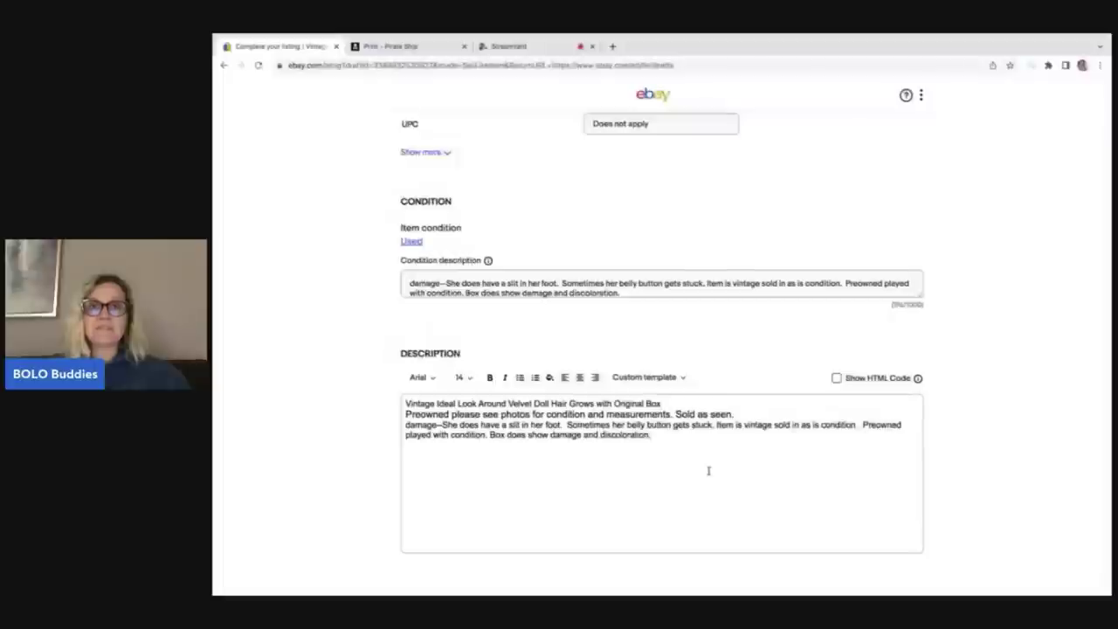
- Set the doll auction's starting bid to $59.99
{"action": "scroll", "coordinate": [708, 471], "scroll_direction": "down", "scroll_amount": 1}
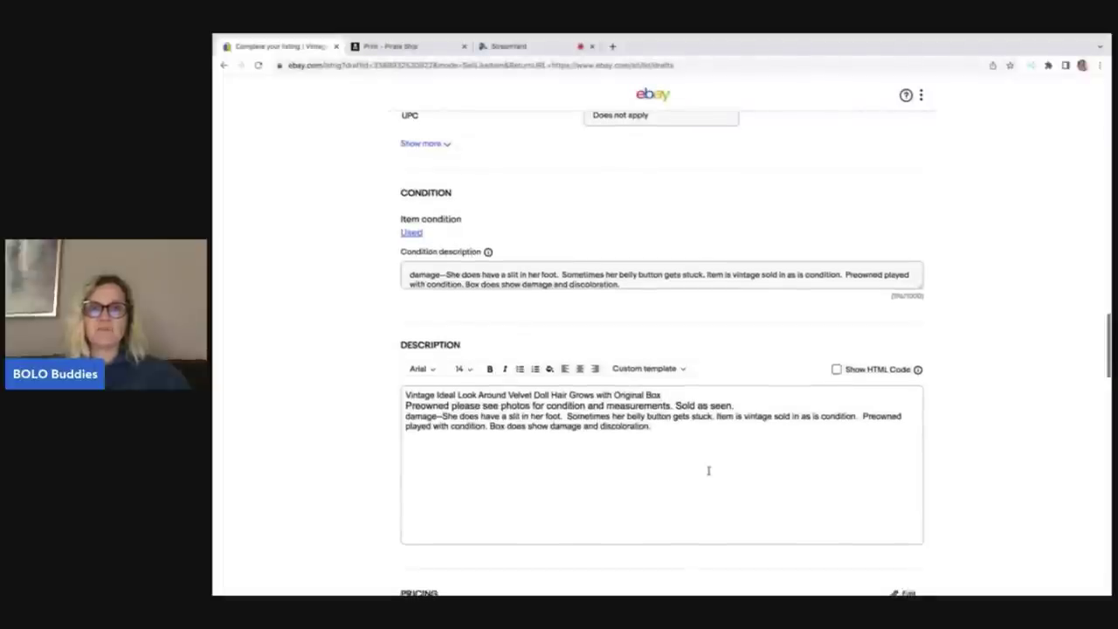
{"action": "scroll", "coordinate": [708, 470], "scroll_direction": "down", "scroll_amount": 5}
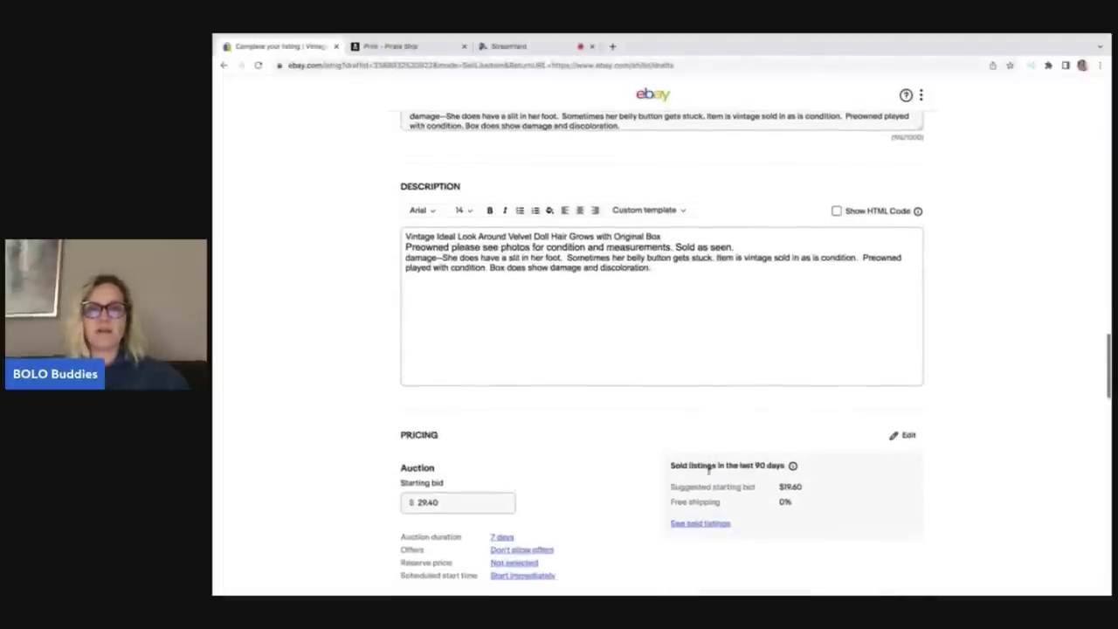
{"action": "scroll", "coordinate": [709, 474], "scroll_direction": "down", "scroll_amount": 1}
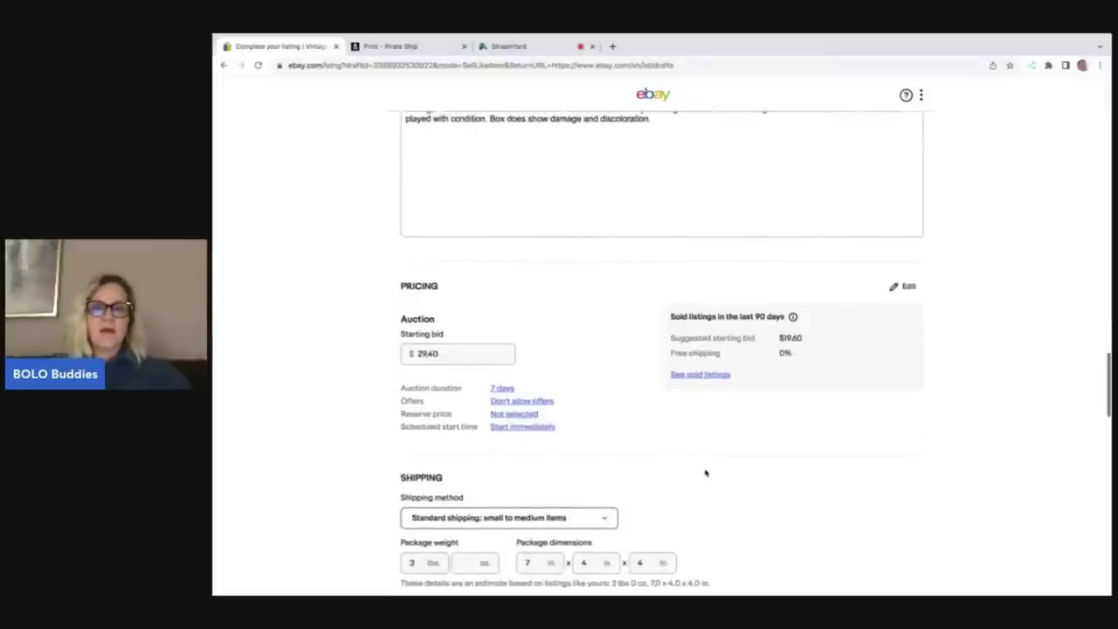
{"action": "left_click_drag", "start_coordinate": [469, 357], "coordinate": [396, 332]}
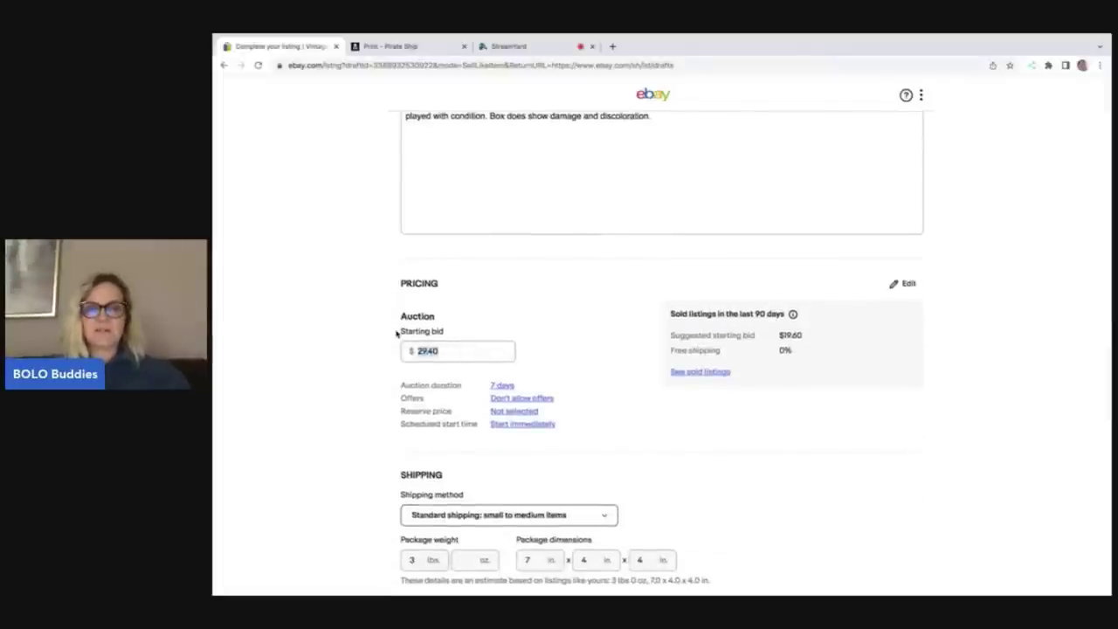
{"action": "type", "text": "59"}
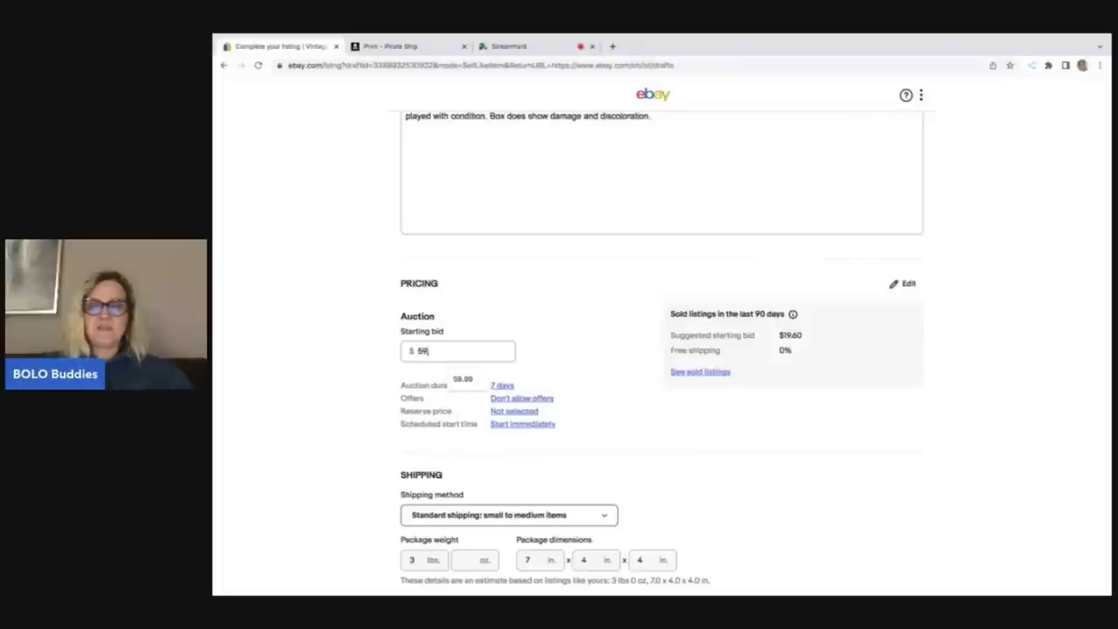
{"action": "type", "text": ".99"}
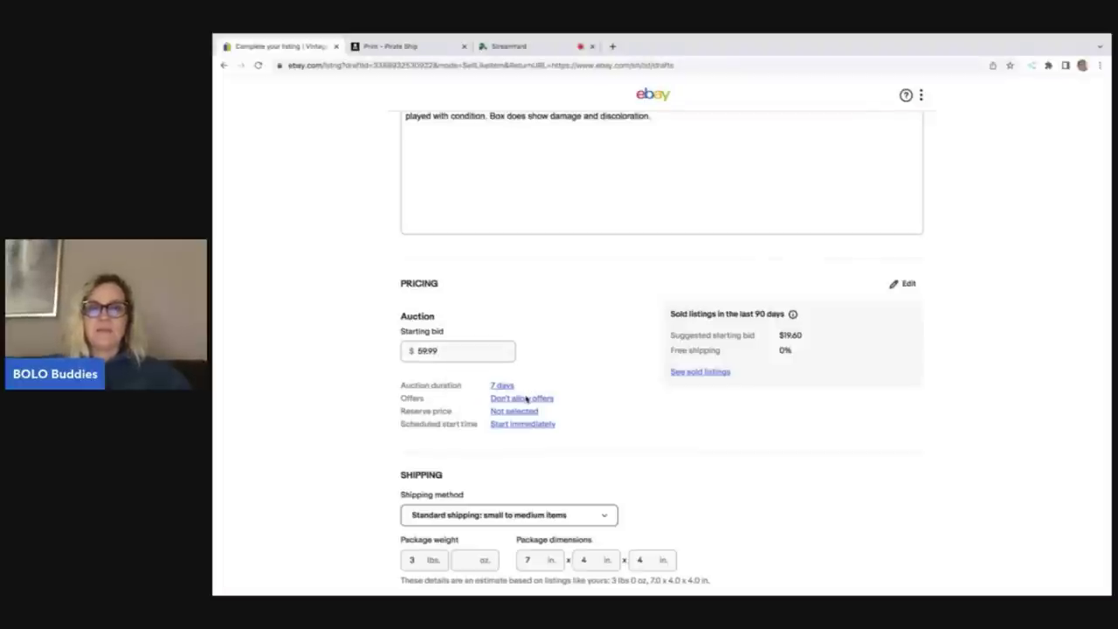
- Allow buyers to make offers on the doll auction
{"action": "left_click", "coordinate": [527, 399]}
{"action": "left_click", "coordinate": [518, 184]}
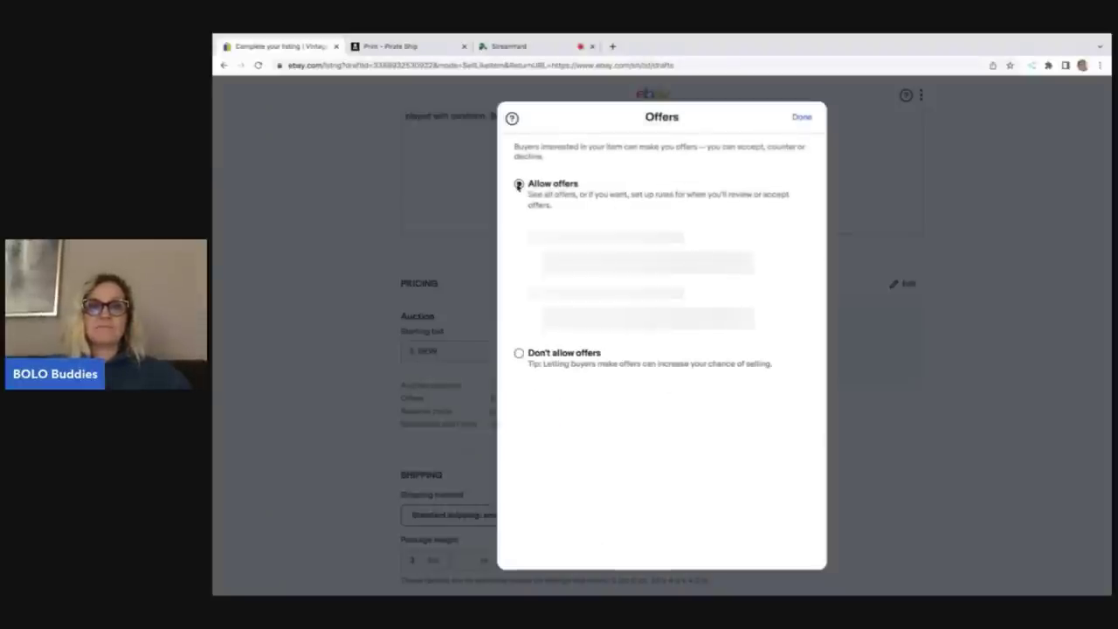
{"action": "left_click", "coordinate": [800, 119]}
- Set the package dimensions to 18 x 8 x 6 in and the package weight to 2 lbs
{"action": "scroll", "coordinate": [727, 430], "scroll_direction": "down", "scroll_amount": 2}
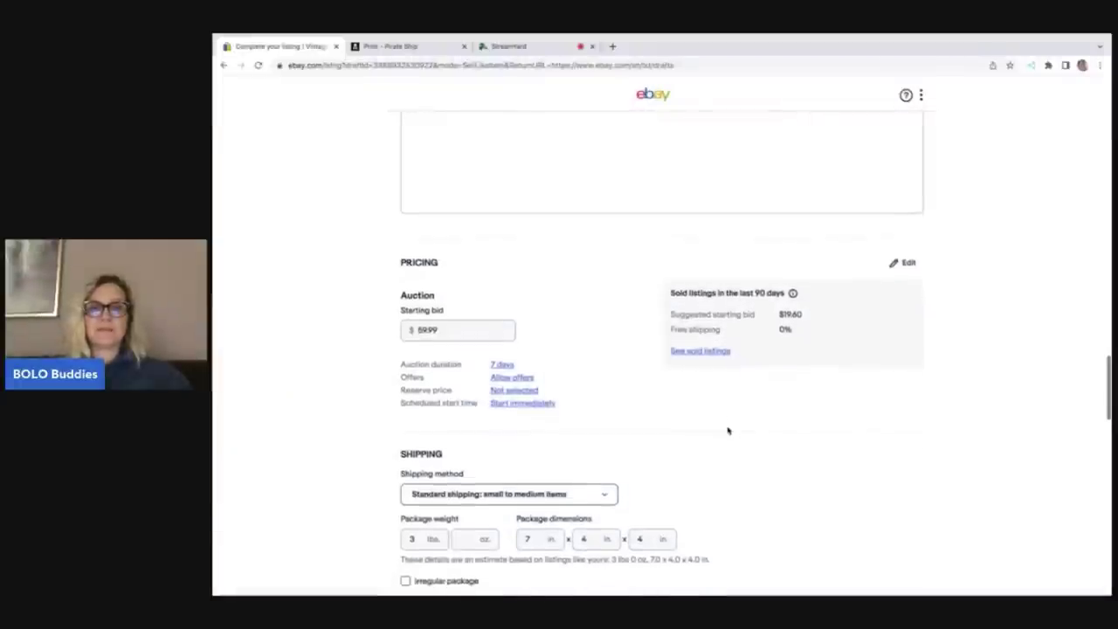
{"action": "scroll", "coordinate": [727, 430], "scroll_direction": "down", "scroll_amount": 1}
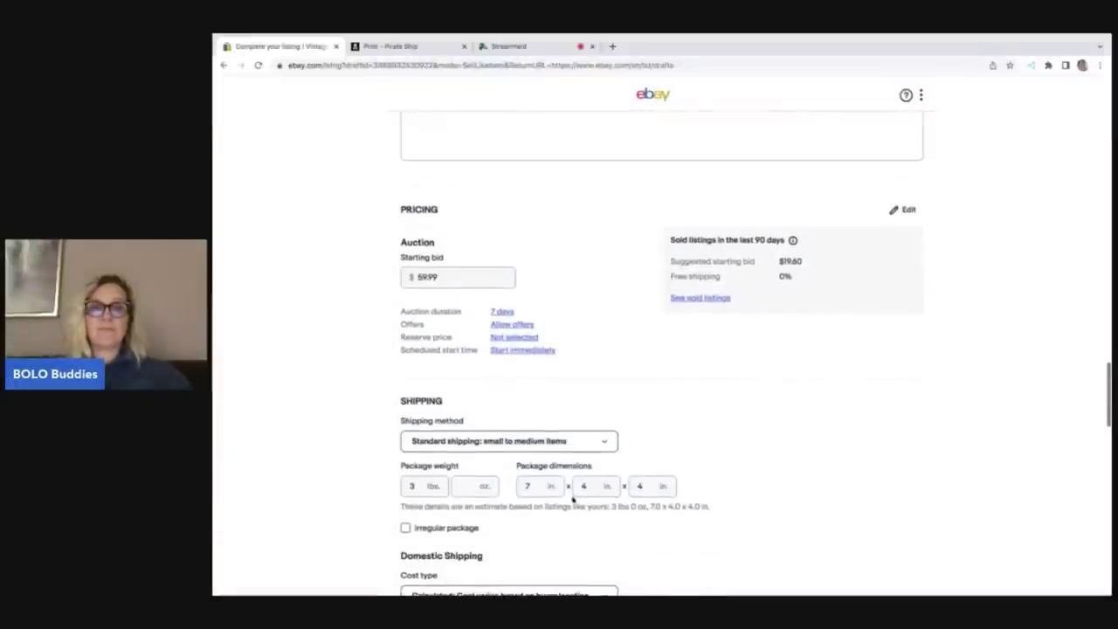
{"action": "double_click", "coordinate": [527, 485]}
{"action": "type", "text": "18"}
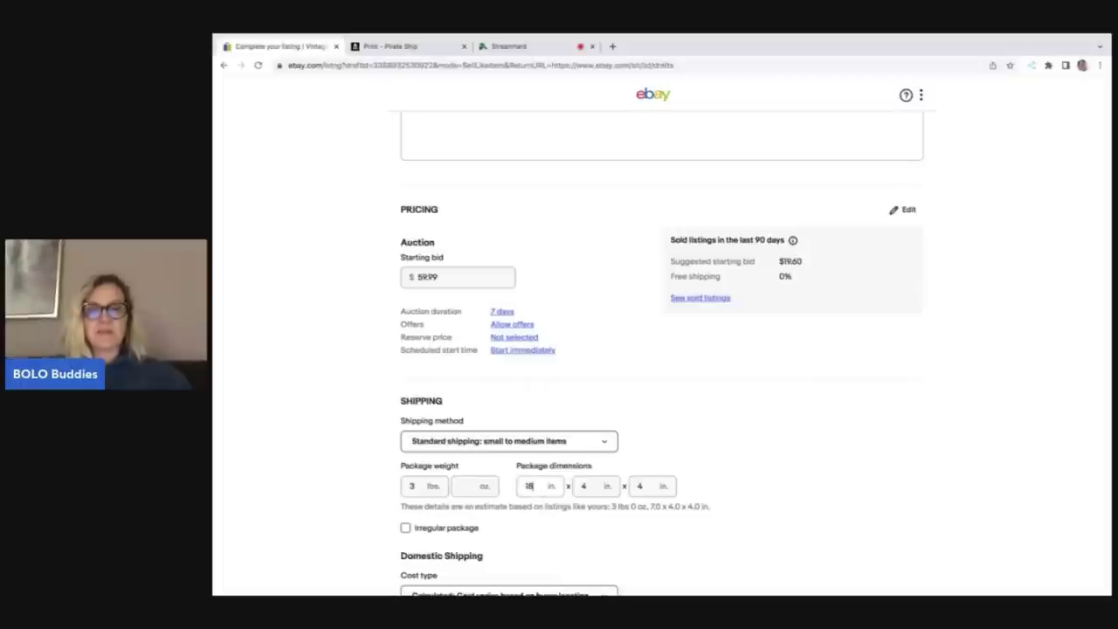
{"action": "key", "text": "Tab"}
{"action": "type", "text": "8"}
{"action": "key", "text": "Tab"}
{"action": "type", "text": "6"}
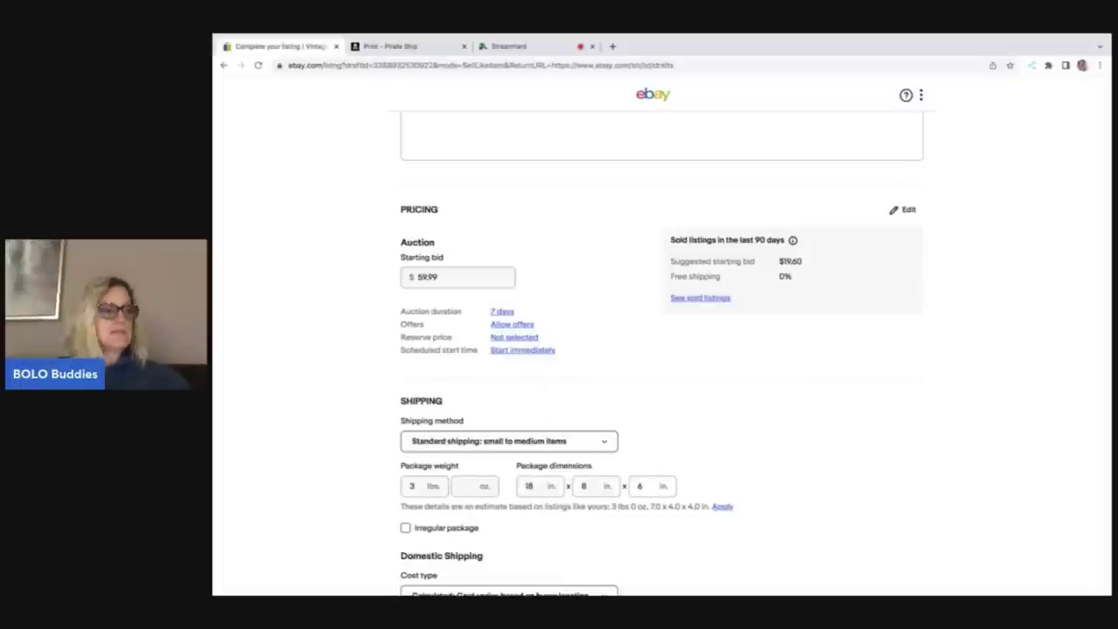
{"action": "double_click", "coordinate": [412, 486]}
{"action": "type", "text": "2"}
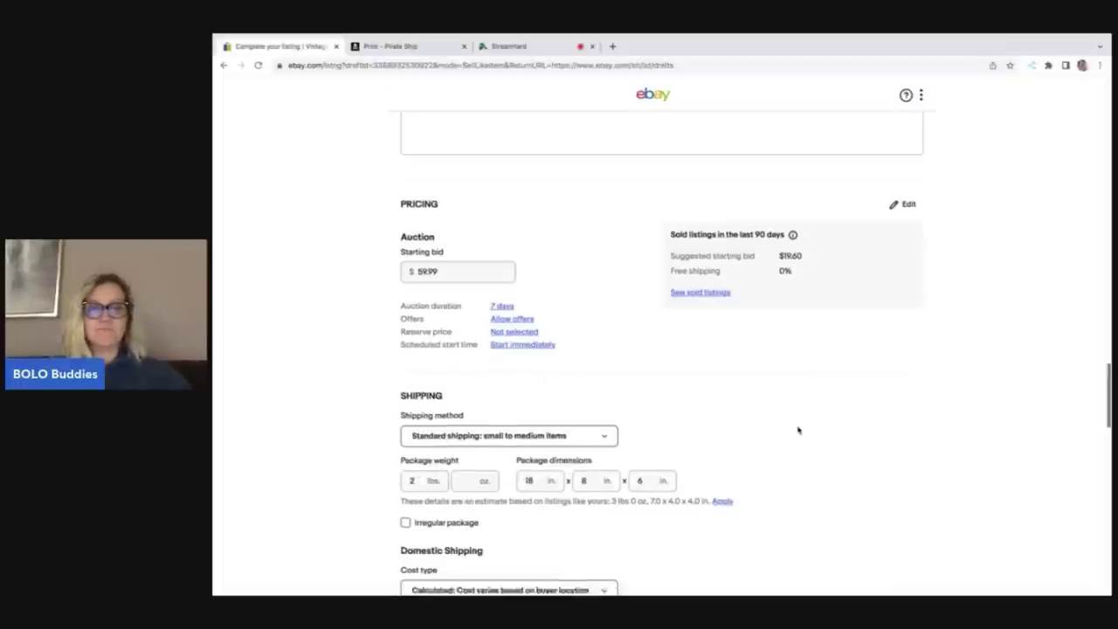
- Save the doll listing for later and resume the draft for the Christmas windmill carousel replacement candle holders
{"action": "scroll", "coordinate": [790, 430], "scroll_direction": "down", "scroll_amount": 4}
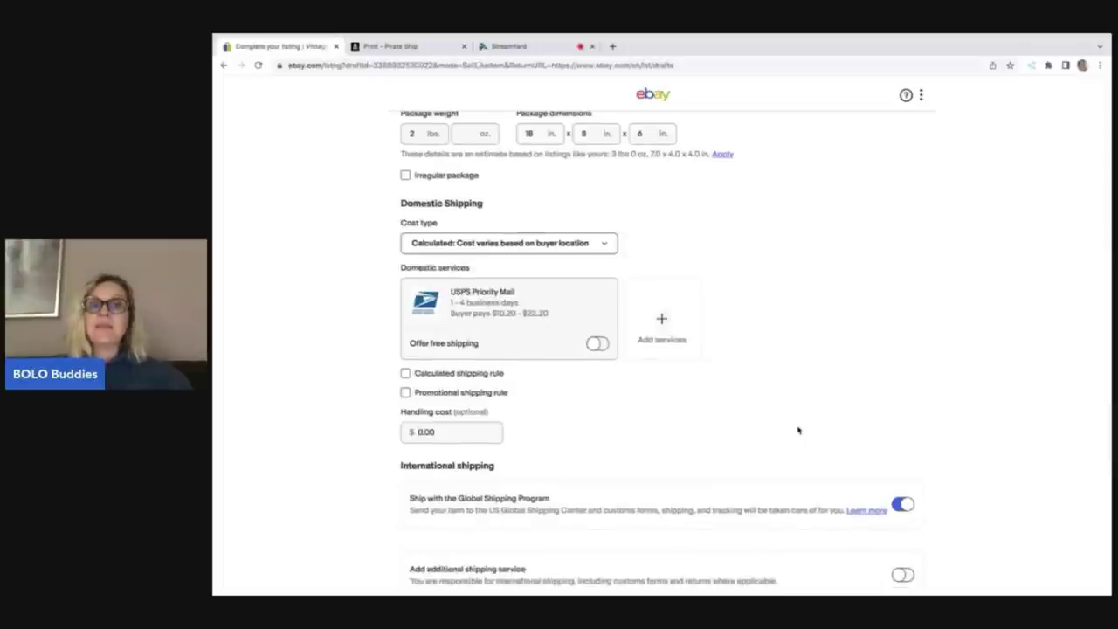
{"action": "scroll", "coordinate": [797, 429], "scroll_direction": "down", "scroll_amount": 7}
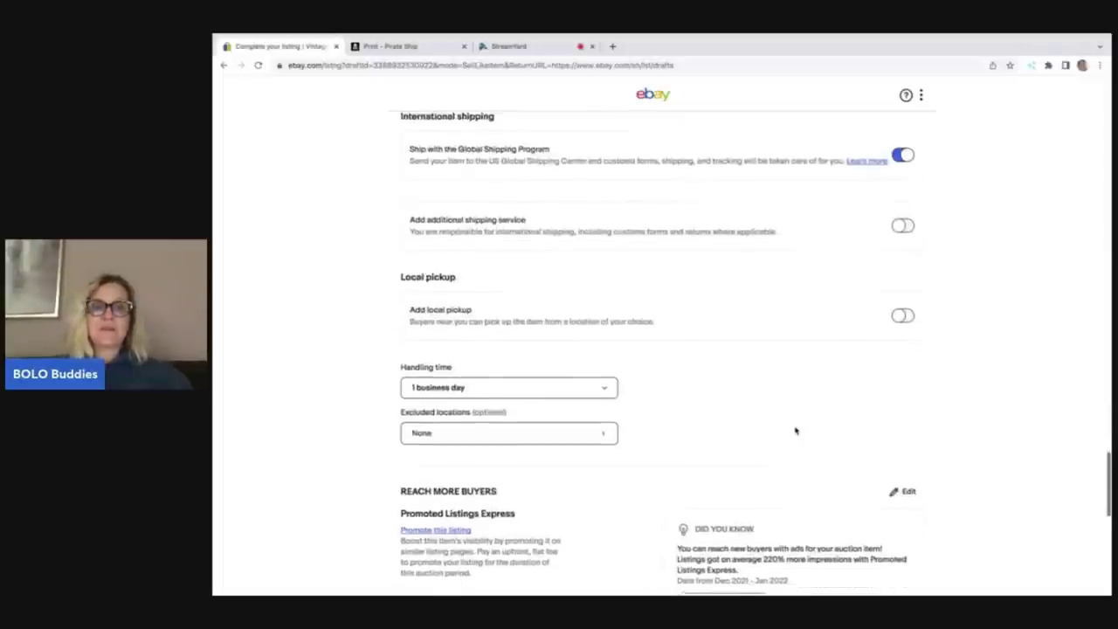
{"action": "scroll", "coordinate": [795, 429], "scroll_direction": "down", "scroll_amount": 4}
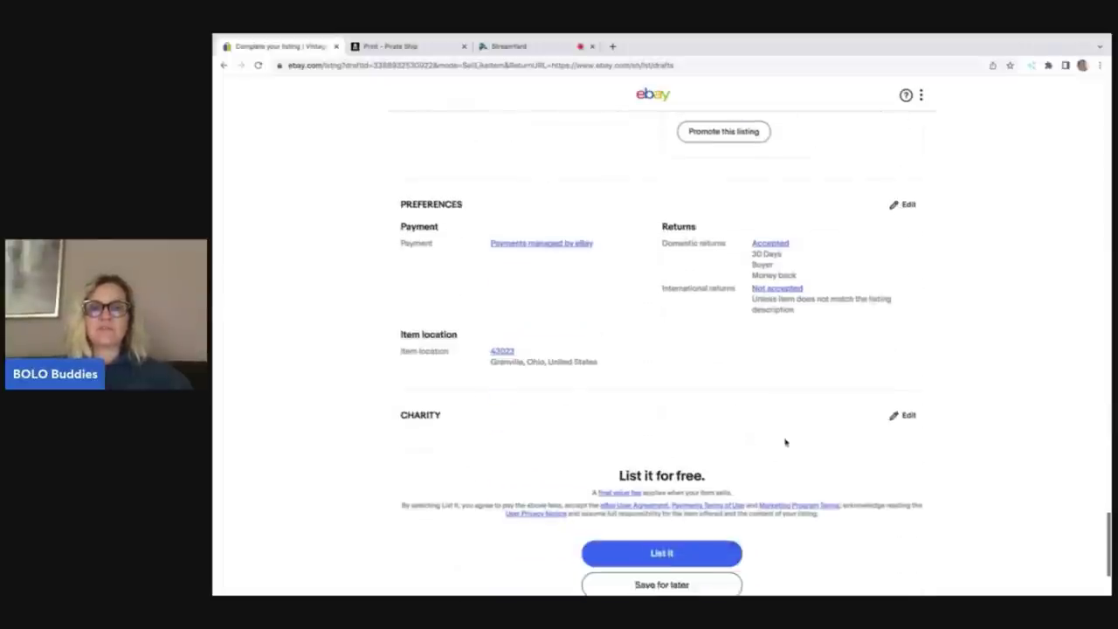
{"action": "left_click", "coordinate": [694, 517]}
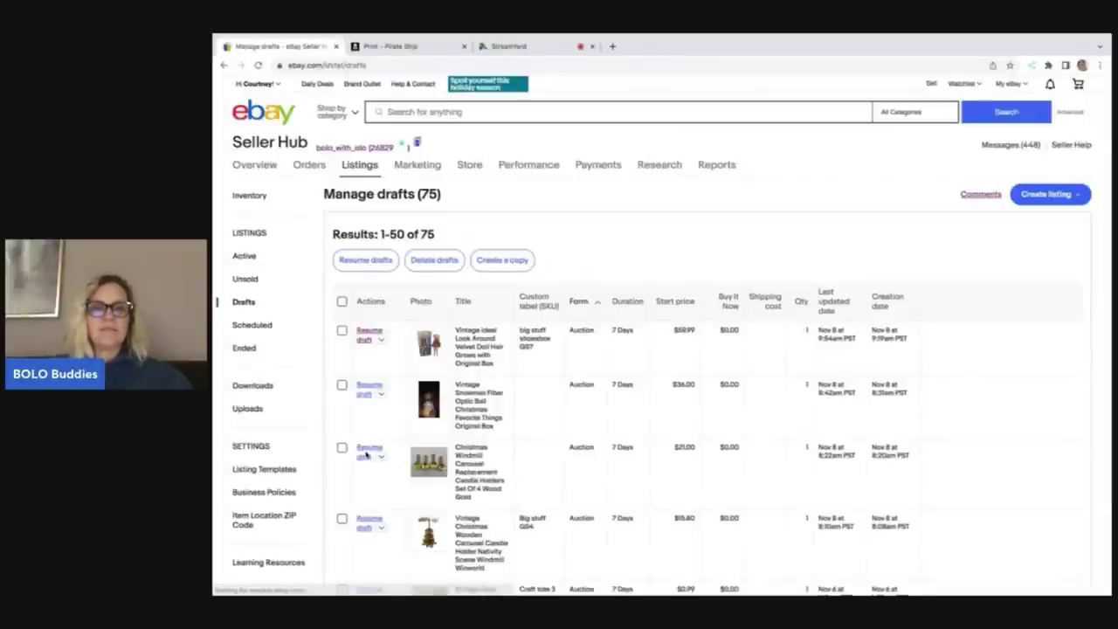
{"action": "left_click", "coordinate": [366, 451]}
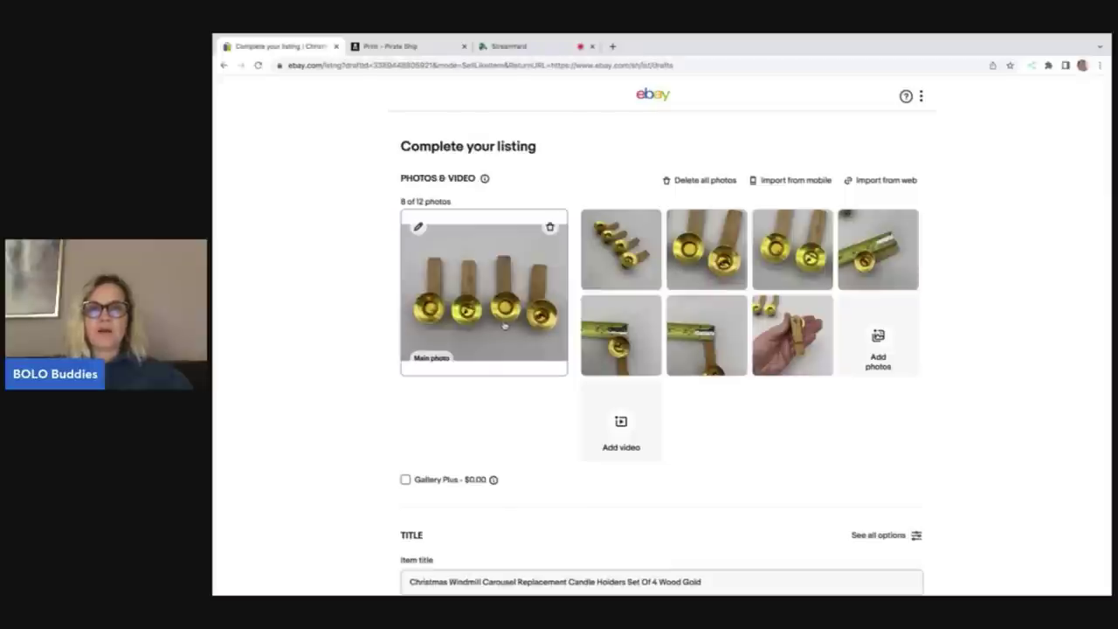
- Try to remove the background from the candle holders' main photo, and discard the edit
{"action": "left_click", "coordinate": [504, 325]}
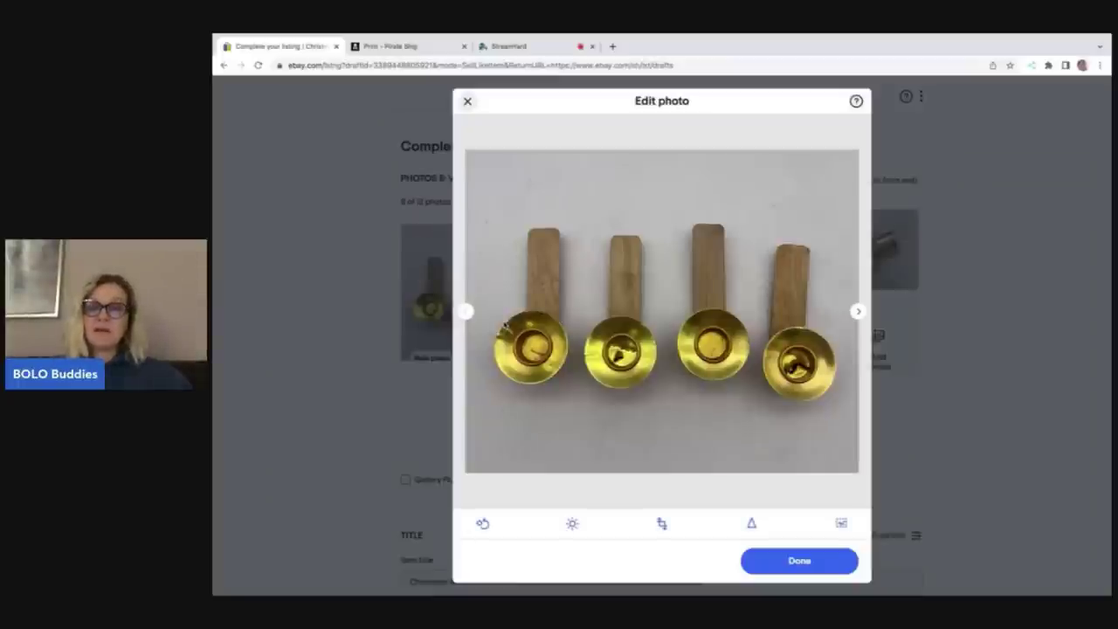
{"action": "left_click", "coordinate": [841, 524]}
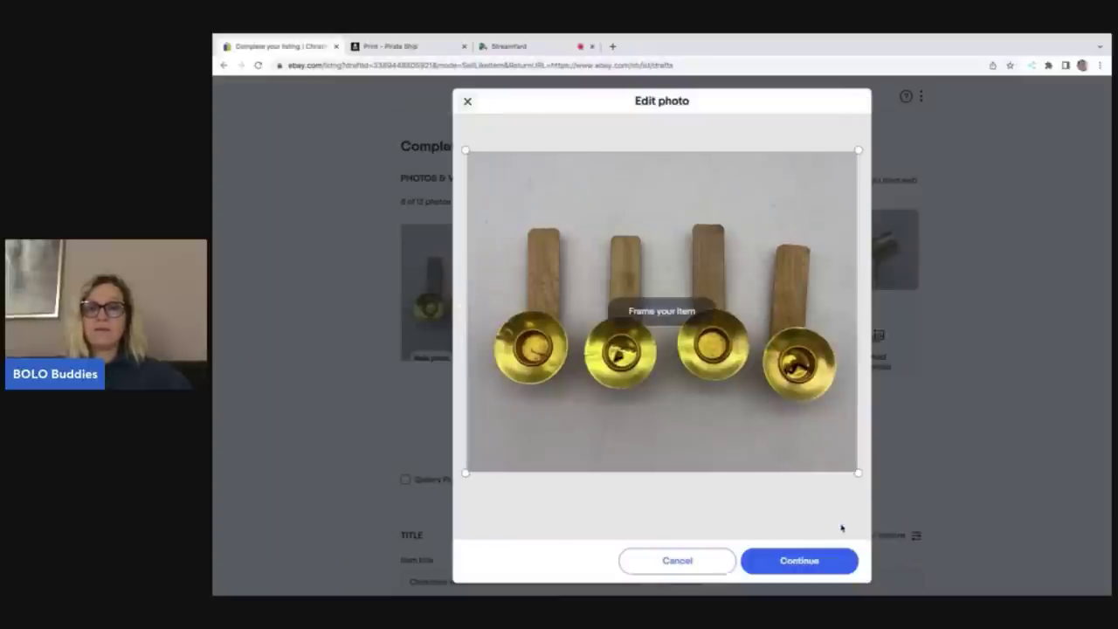
{"action": "left_click", "coordinate": [810, 563]}
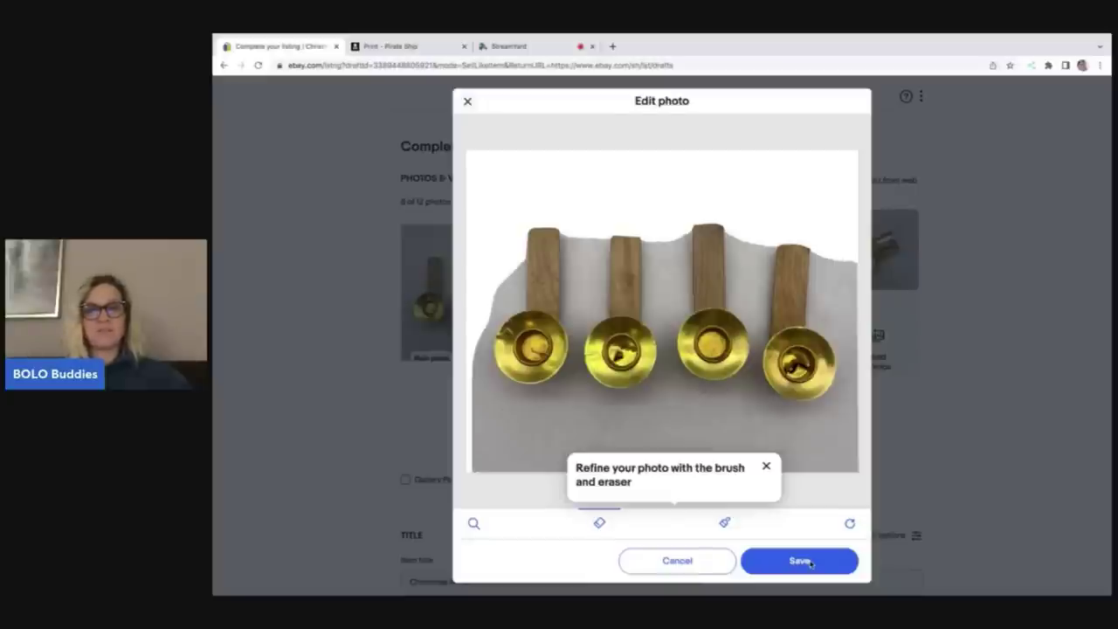
{"action": "left_click", "coordinate": [849, 523]}
{"action": "left_click", "coordinate": [694, 560]}
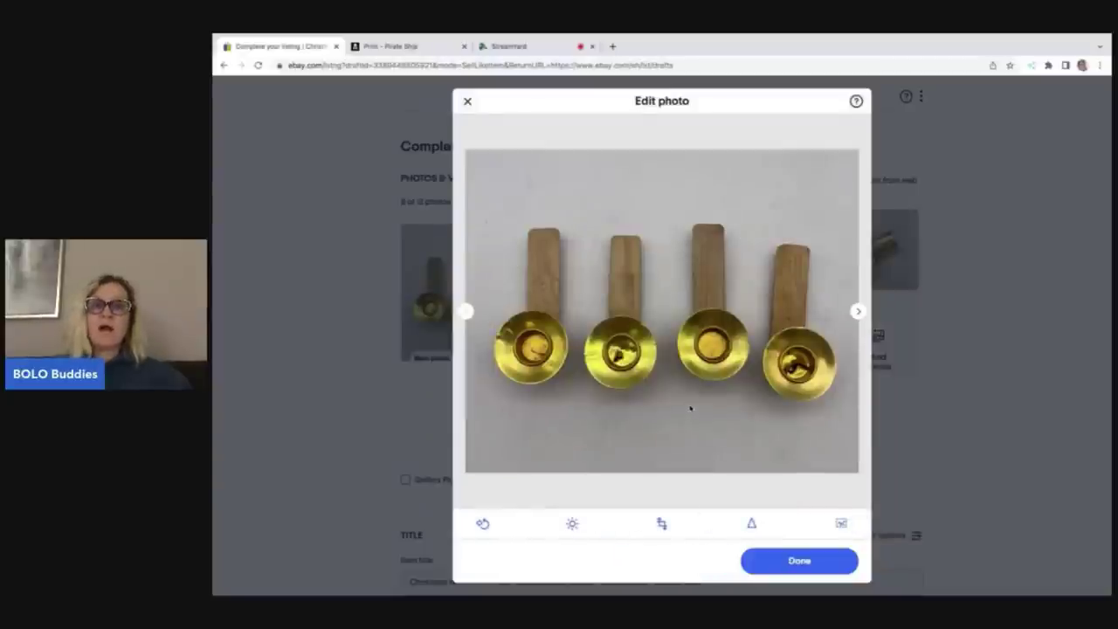
{"action": "left_click", "coordinate": [468, 103]}
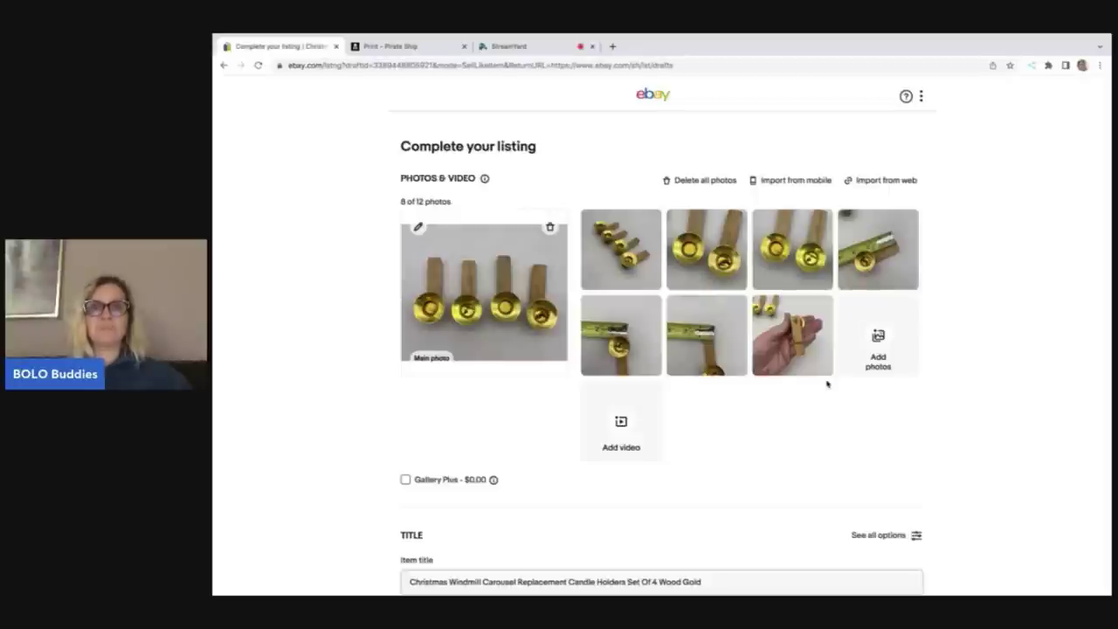
- Enter "tote F GS0" as the candle holder listing's custom label (SKU)
{"action": "scroll", "coordinate": [827, 383], "scroll_direction": "down", "scroll_amount": 1}
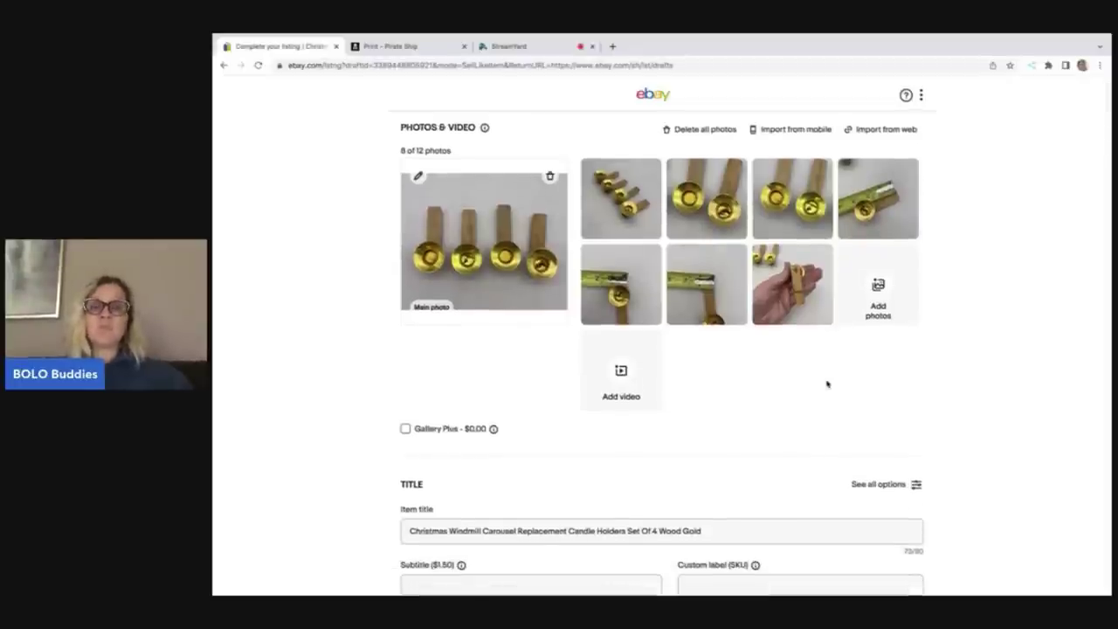
{"action": "scroll", "coordinate": [827, 384], "scroll_direction": "down", "scroll_amount": 1}
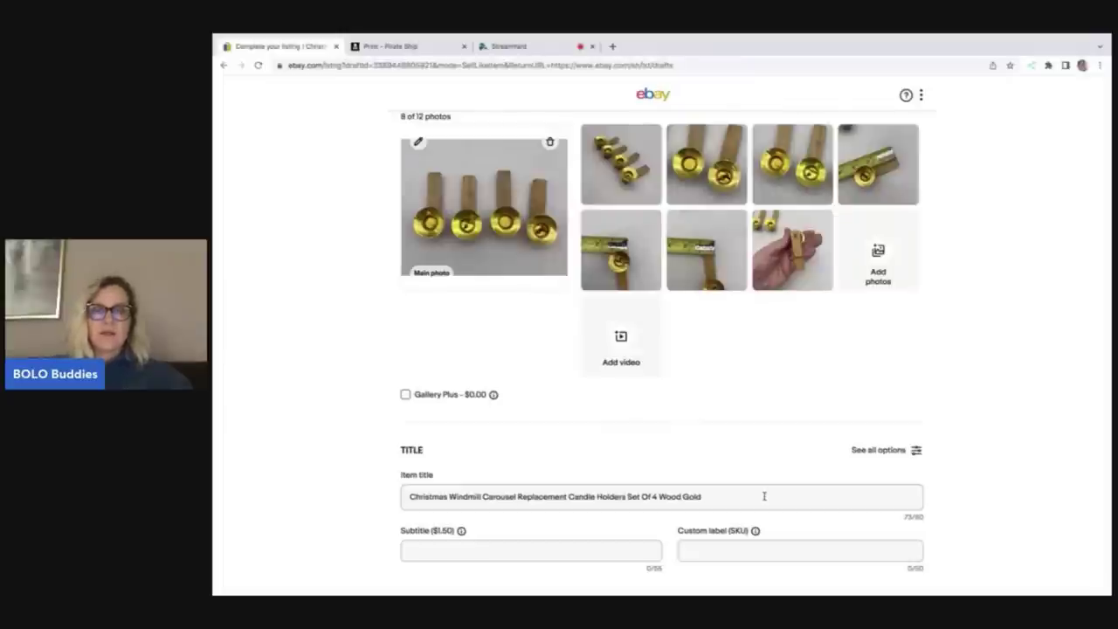
{"action": "left_click", "coordinate": [723, 554]}
{"action": "type", "text": "tote F"}
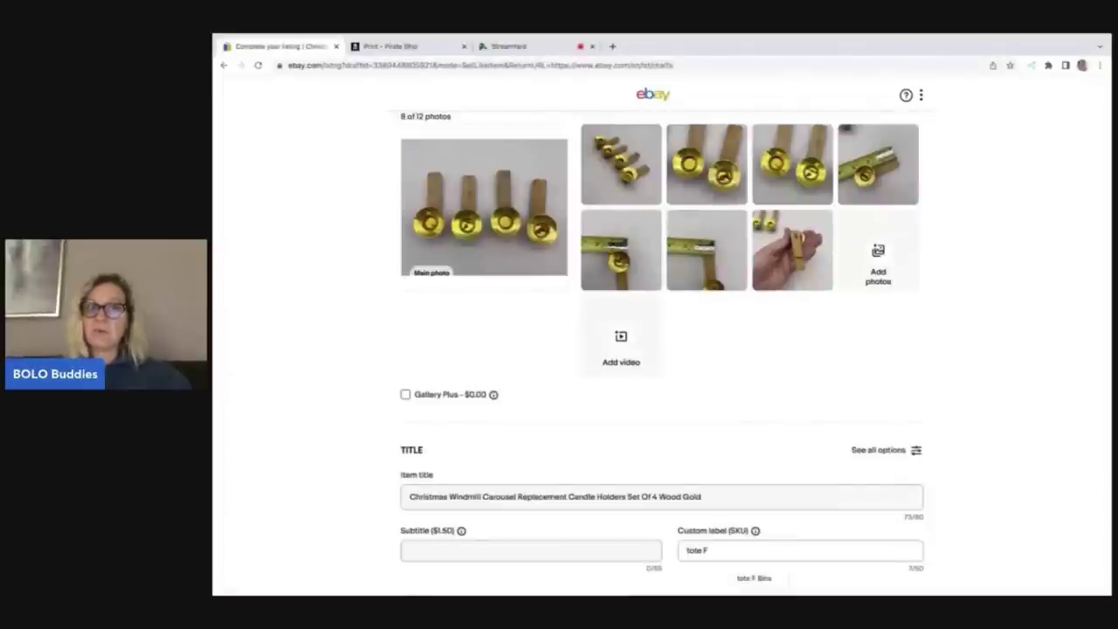
{"action": "type", "text": "GS"}
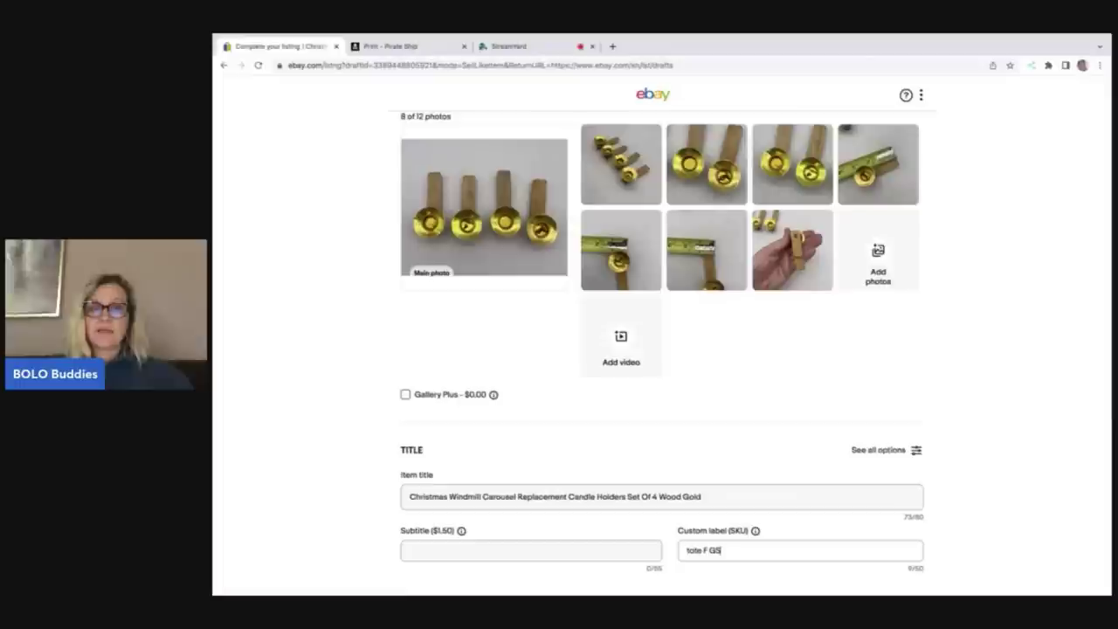
{"action": "type", "text": "0"}
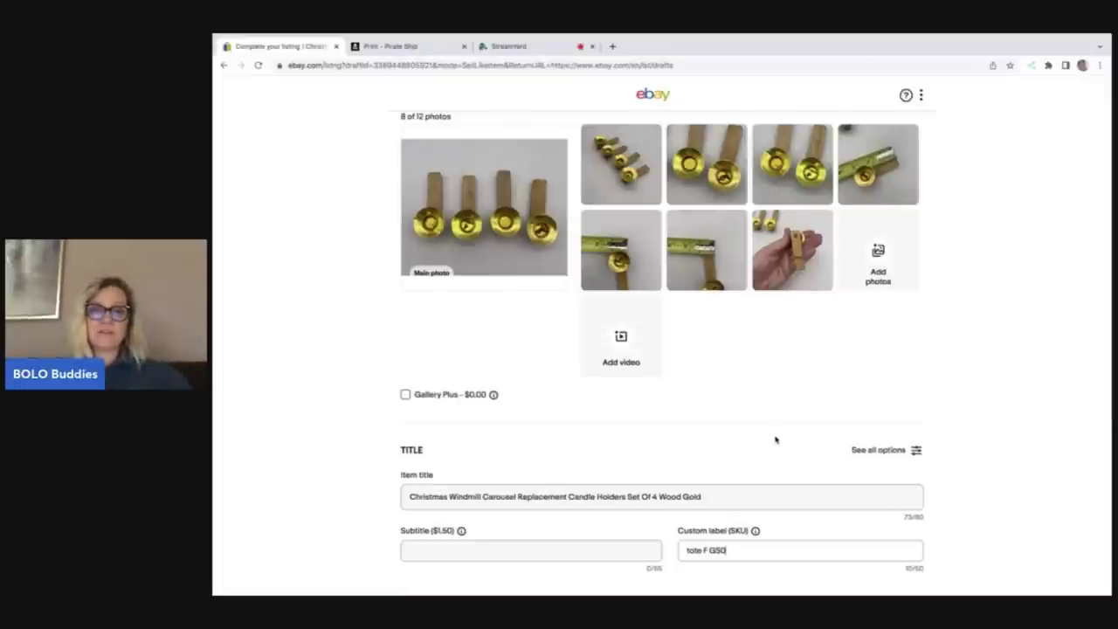
- Set the listing's first store category to First Class and its second store category to Christmas
{"action": "scroll", "coordinate": [774, 439], "scroll_direction": "down", "scroll_amount": 4}
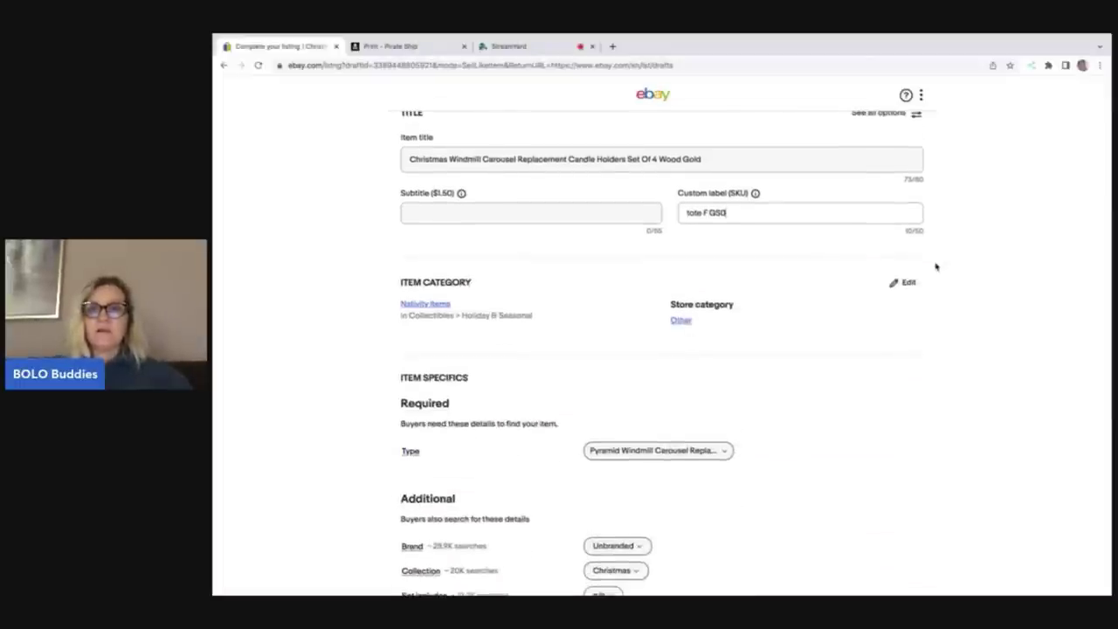
{"action": "left_click", "coordinate": [904, 283]}
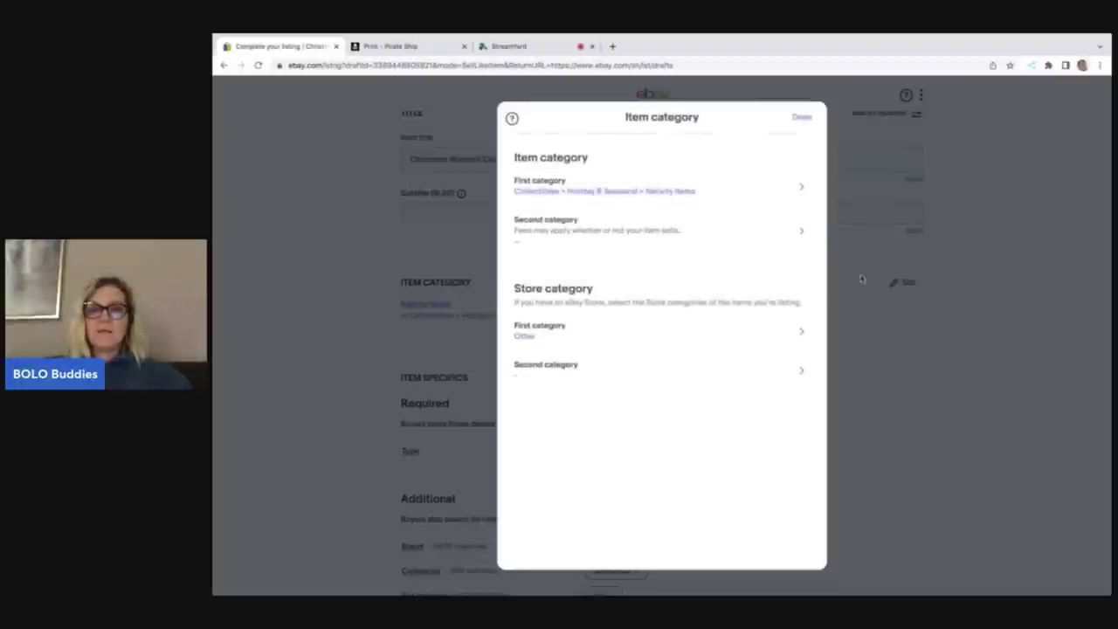
{"action": "left_click", "coordinate": [536, 344]}
{"action": "left_click", "coordinate": [521, 167]}
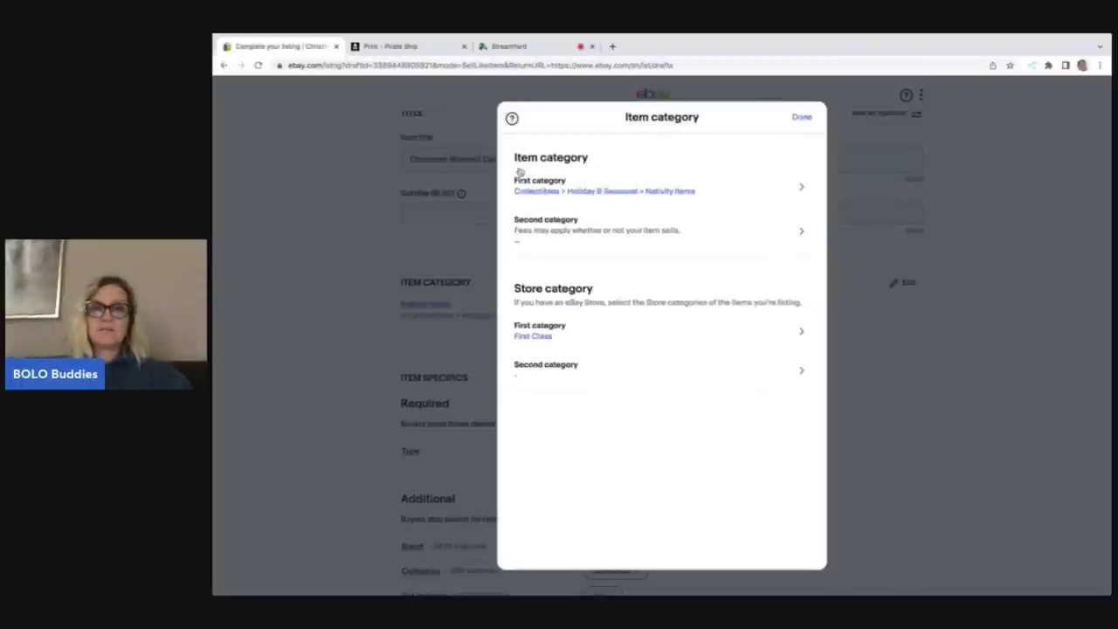
{"action": "left_click", "coordinate": [548, 377]}
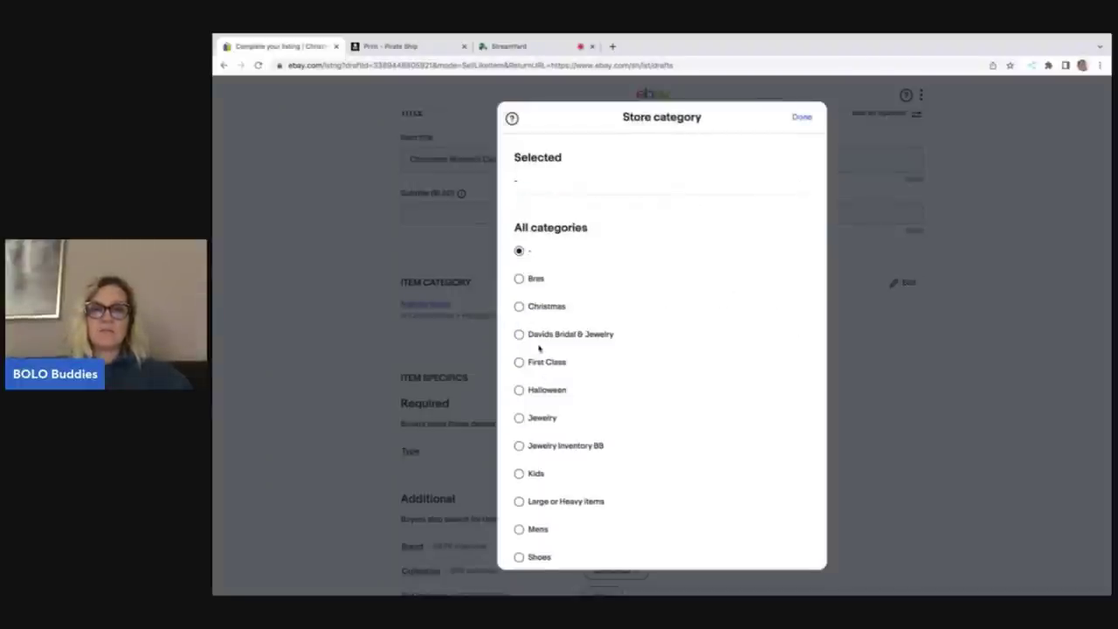
{"action": "left_click", "coordinate": [519, 309]}
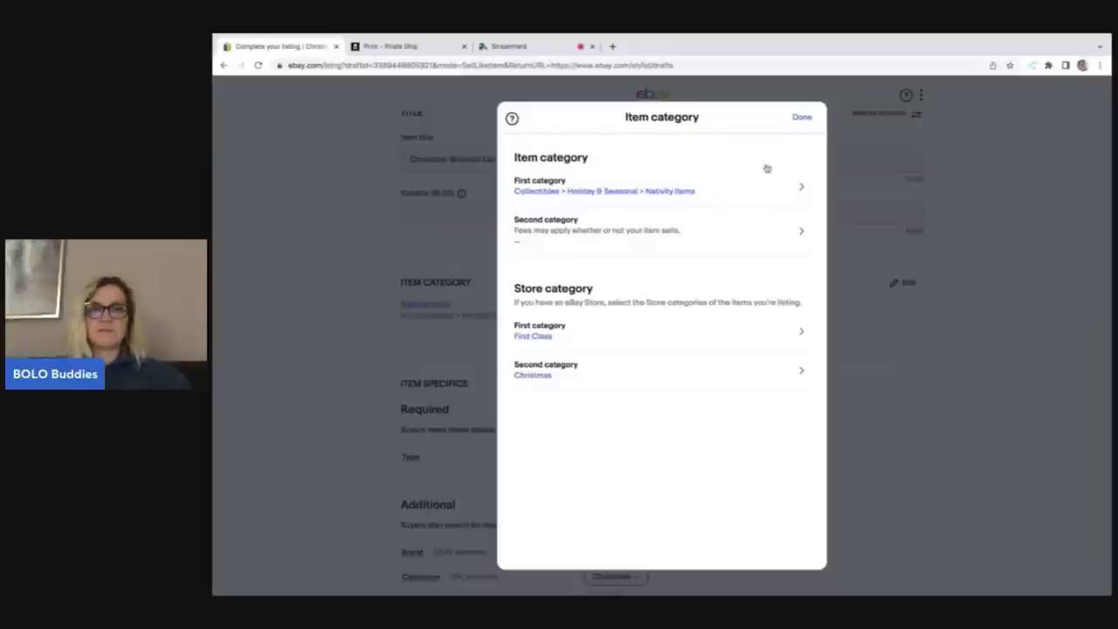
{"action": "left_click", "coordinate": [803, 117]}
- Review the required Type choice and the additional item specifics of the candle holder listing
{"action": "scroll", "coordinate": [759, 387], "scroll_direction": "down", "scroll_amount": 2}
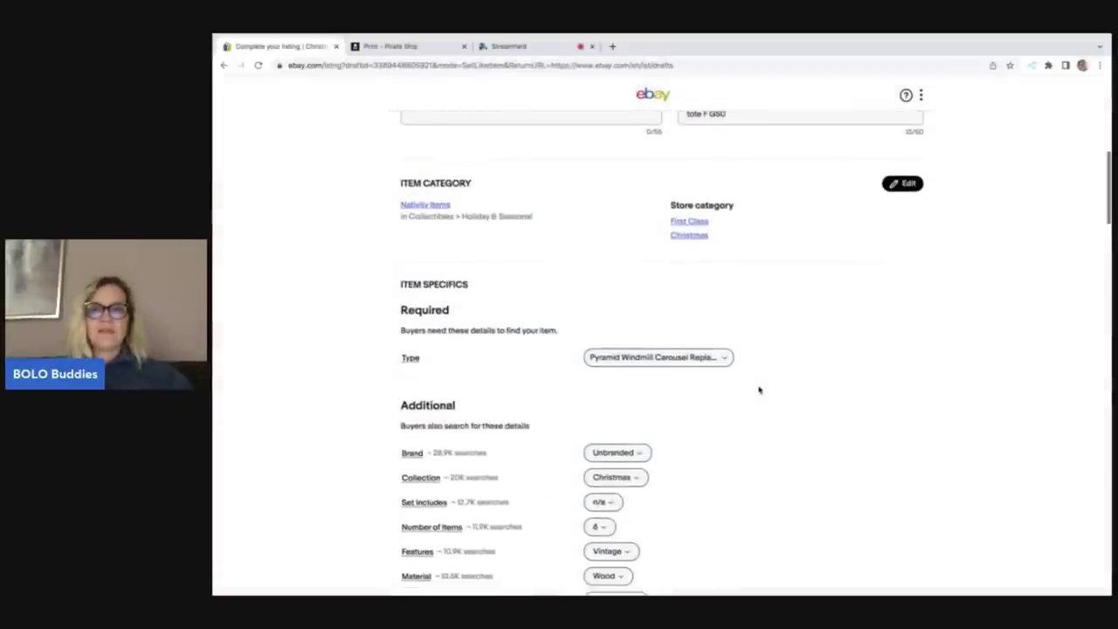
{"action": "left_click", "coordinate": [723, 359]}
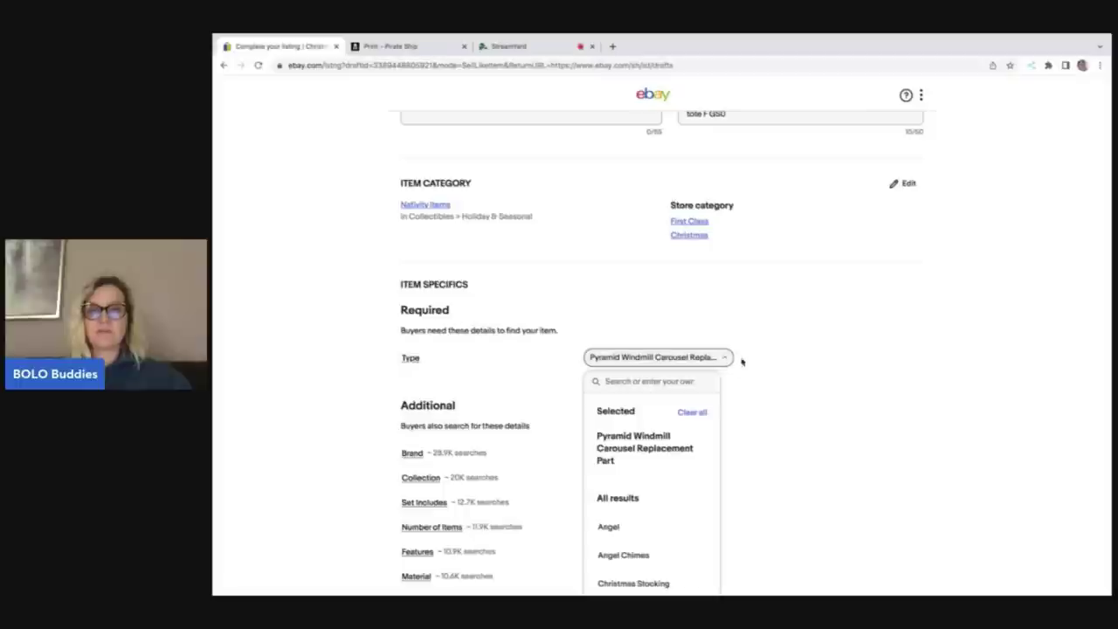
{"action": "left_click", "coordinate": [772, 370]}
{"action": "scroll", "coordinate": [766, 429], "scroll_direction": "down", "scroll_amount": 5}
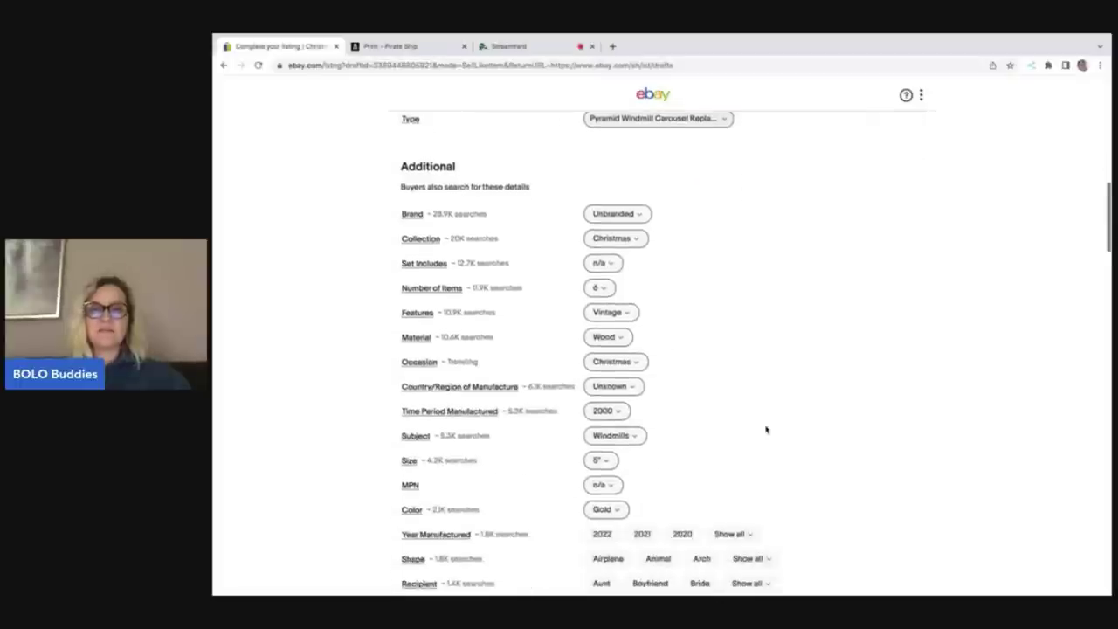
- Clear the Number of Items and Time Period Manufactured item specifics of the candle holder listing
{"action": "left_click", "coordinate": [606, 288]}
{"action": "left_click", "coordinate": [689, 340]}
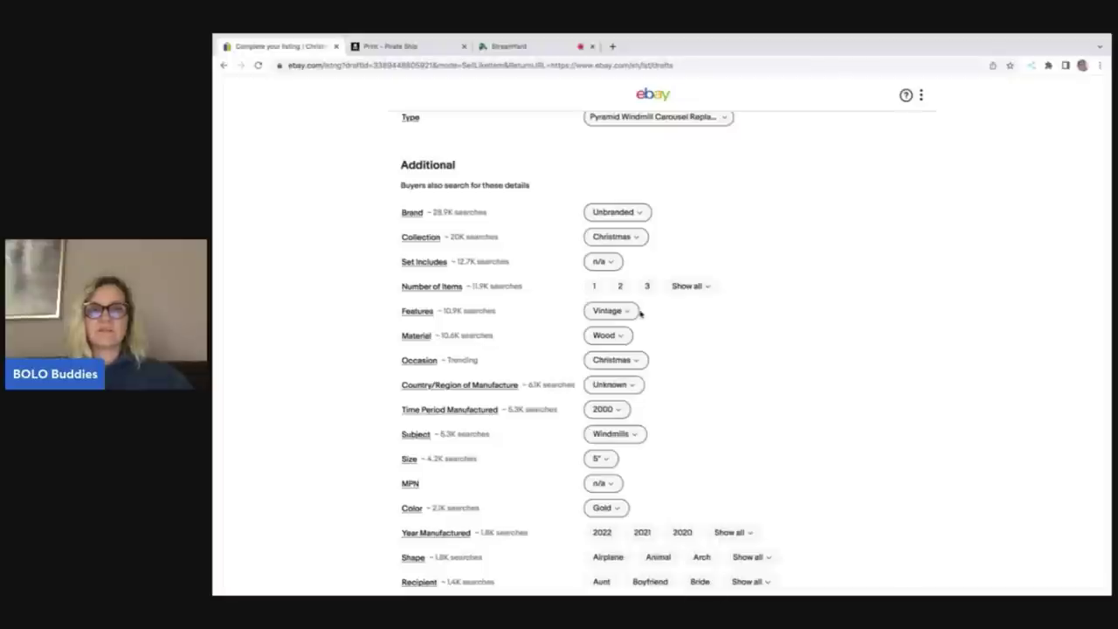
{"action": "left_click", "coordinate": [623, 410]}
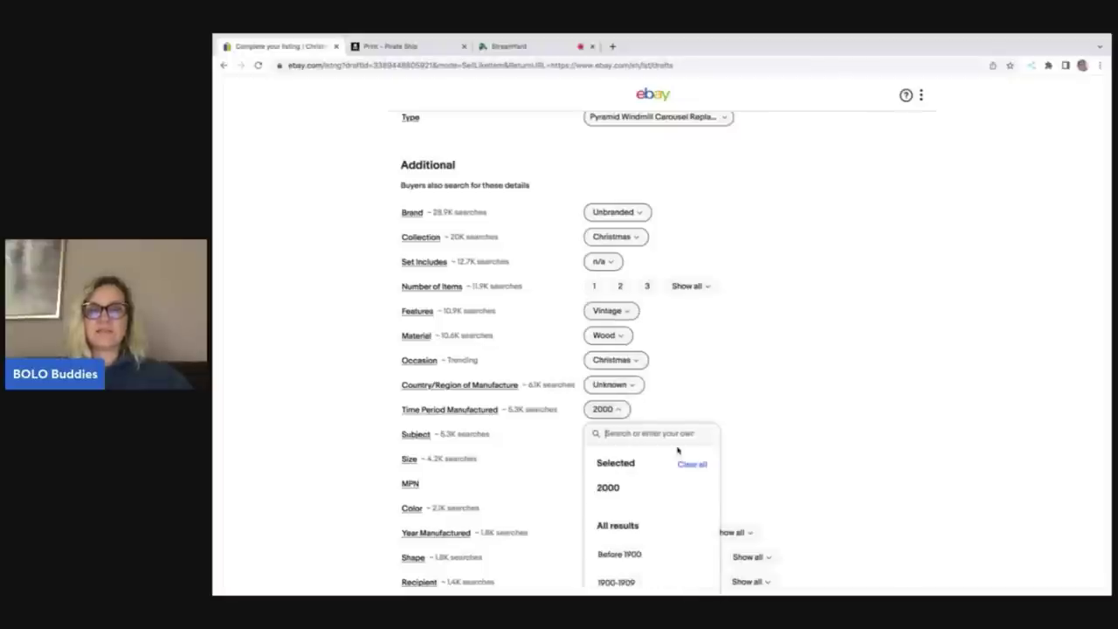
{"action": "left_click", "coordinate": [690, 463]}
{"action": "scroll", "coordinate": [663, 419], "scroll_direction": "down", "scroll_amount": 1}
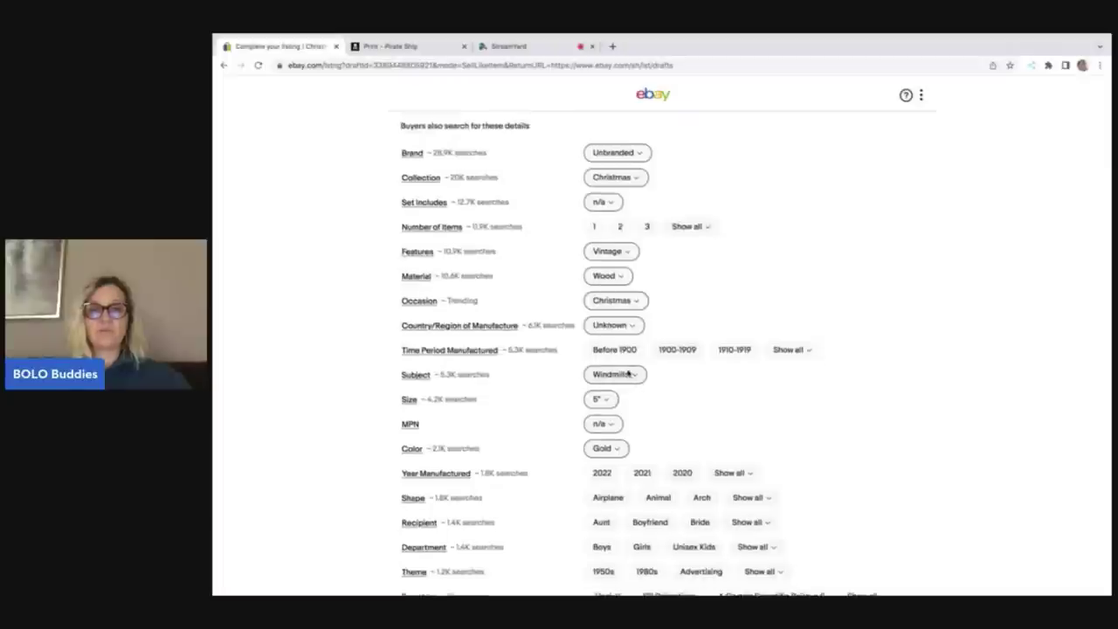
- Clear the Subject and Size item specifics of the candle holder listing
{"action": "left_click", "coordinate": [634, 375]}
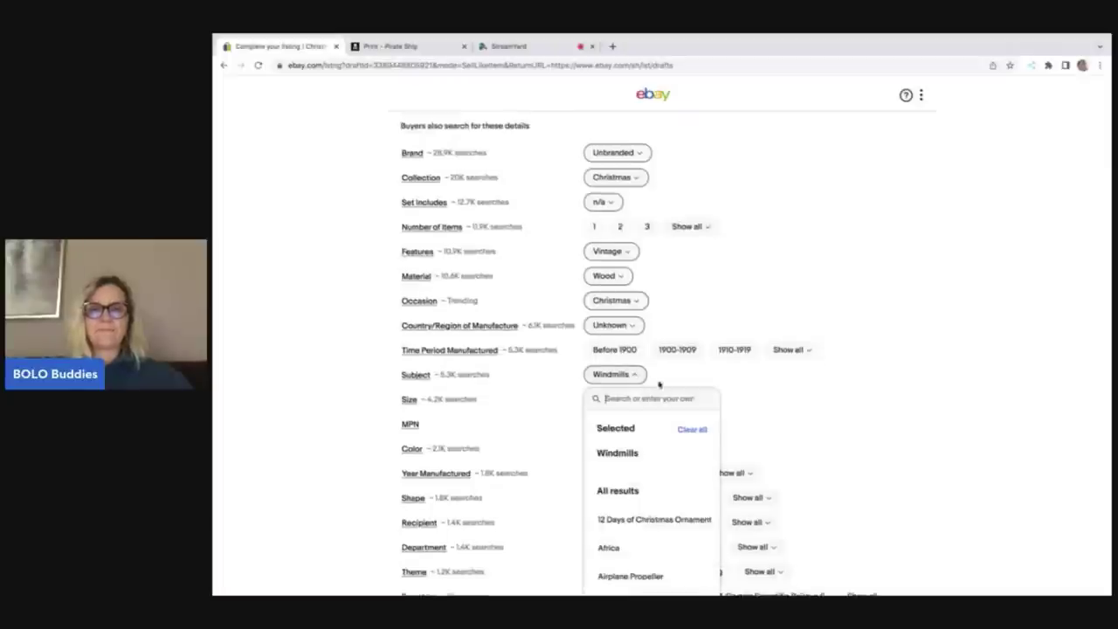
{"action": "left_click", "coordinate": [701, 429]}
{"action": "left_click", "coordinate": [604, 399]}
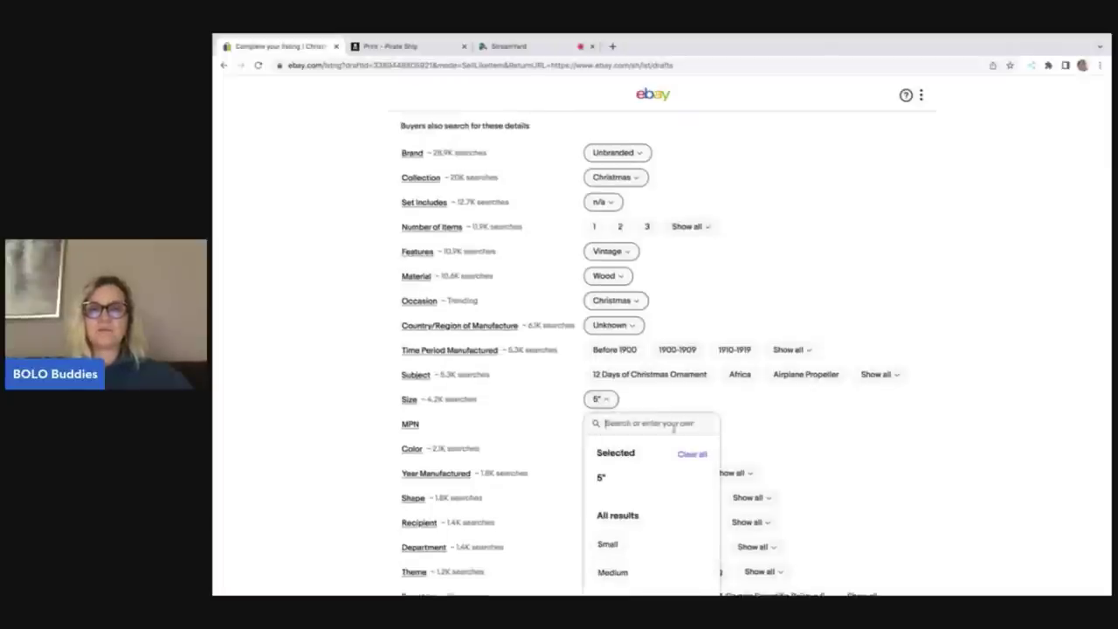
{"action": "left_click", "coordinate": [689, 454]}
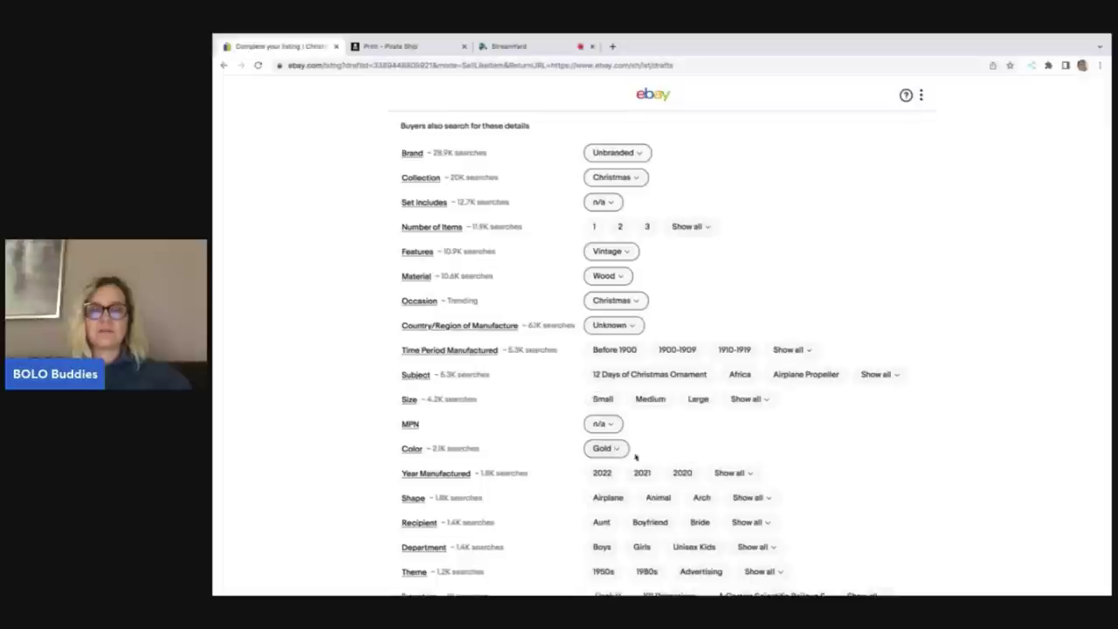
- Set the candle holder listing's item condition to Used
{"action": "scroll", "coordinate": [635, 456], "scroll_direction": "down", "scroll_amount": 10}
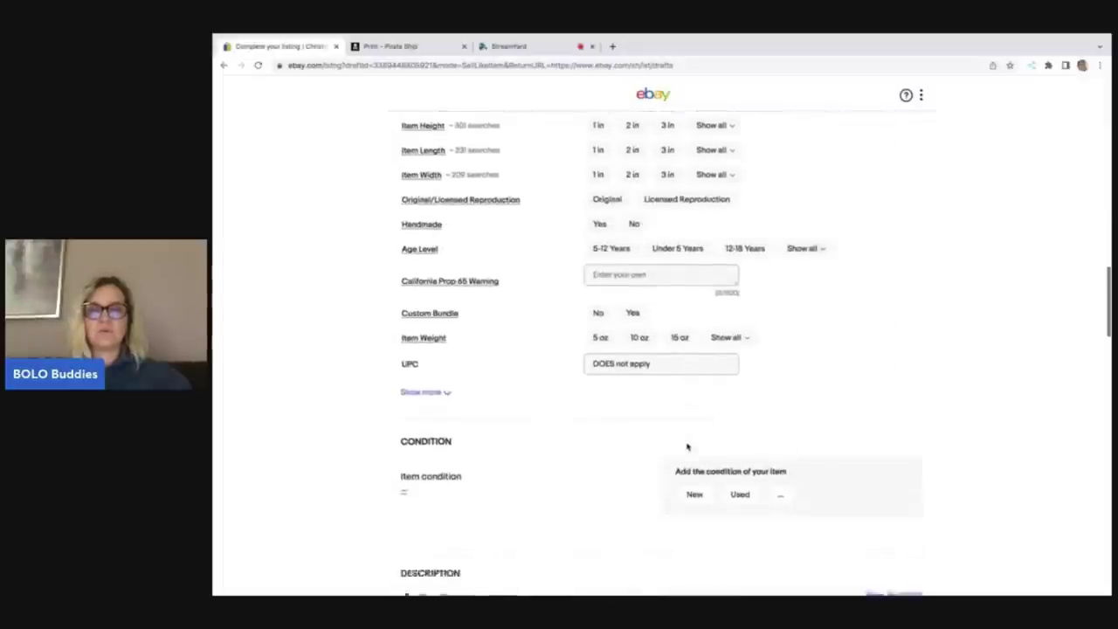
{"action": "left_click", "coordinate": [739, 458]}
{"action": "scroll", "coordinate": [743, 461], "scroll_direction": "down", "scroll_amount": 3}
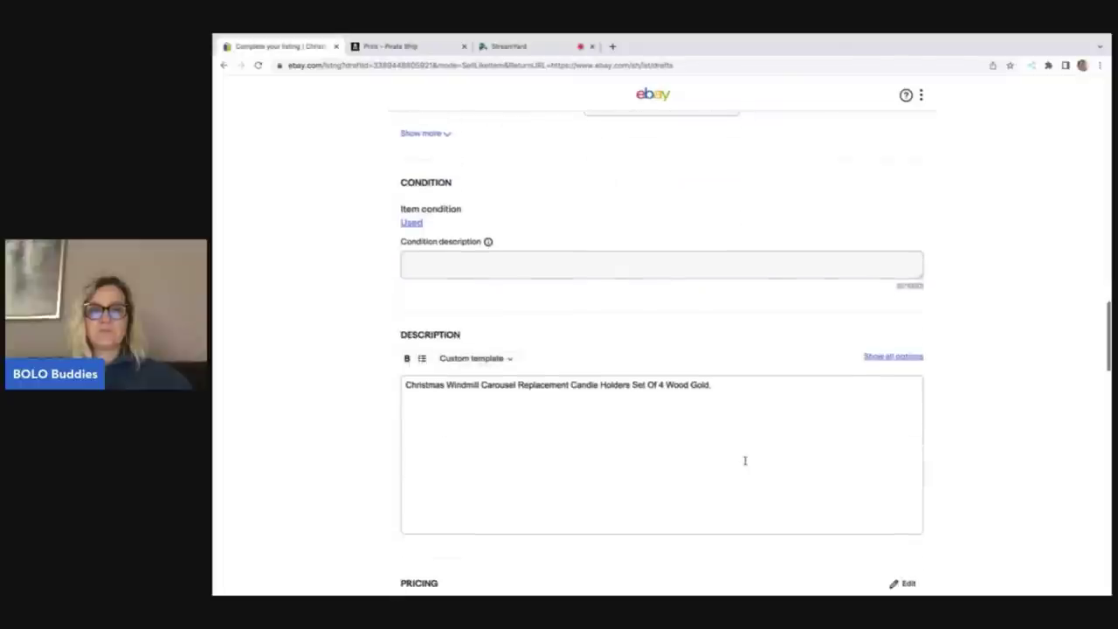
- Remove the description's final period and add the line "Preowned please see photos for condition and measurements. Sold as seen."
{"action": "left_click", "coordinate": [728, 386]}
{"action": "key", "text": "BackSpace"}
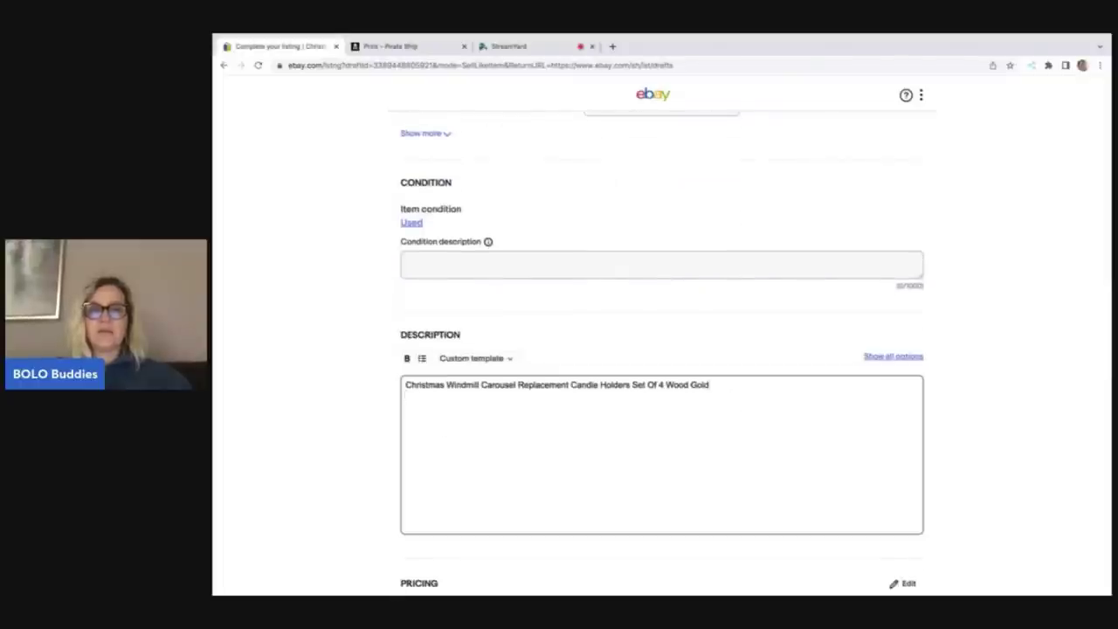
{"action": "key", "text": "Return"}
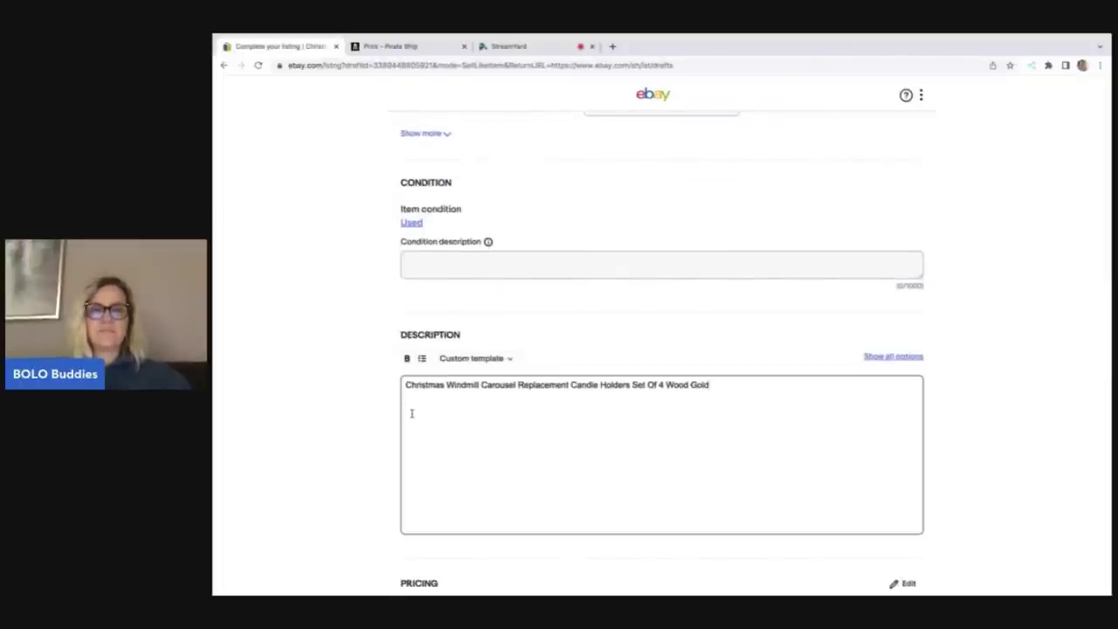
{"action": "left_click", "coordinate": [512, 358]}
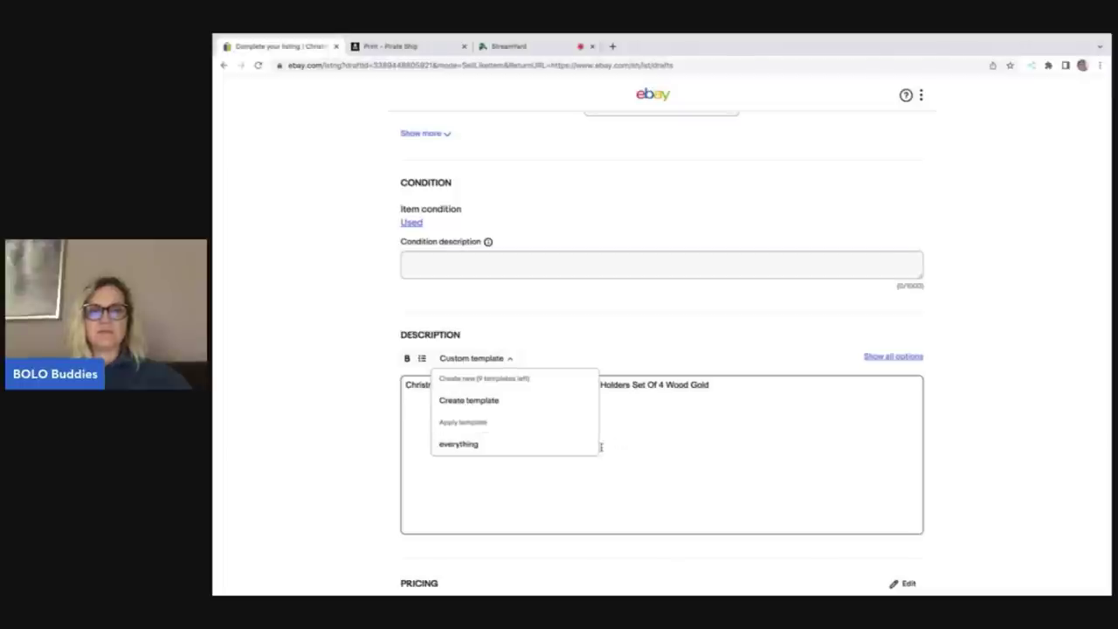
{"action": "left_click", "coordinate": [611, 444]}
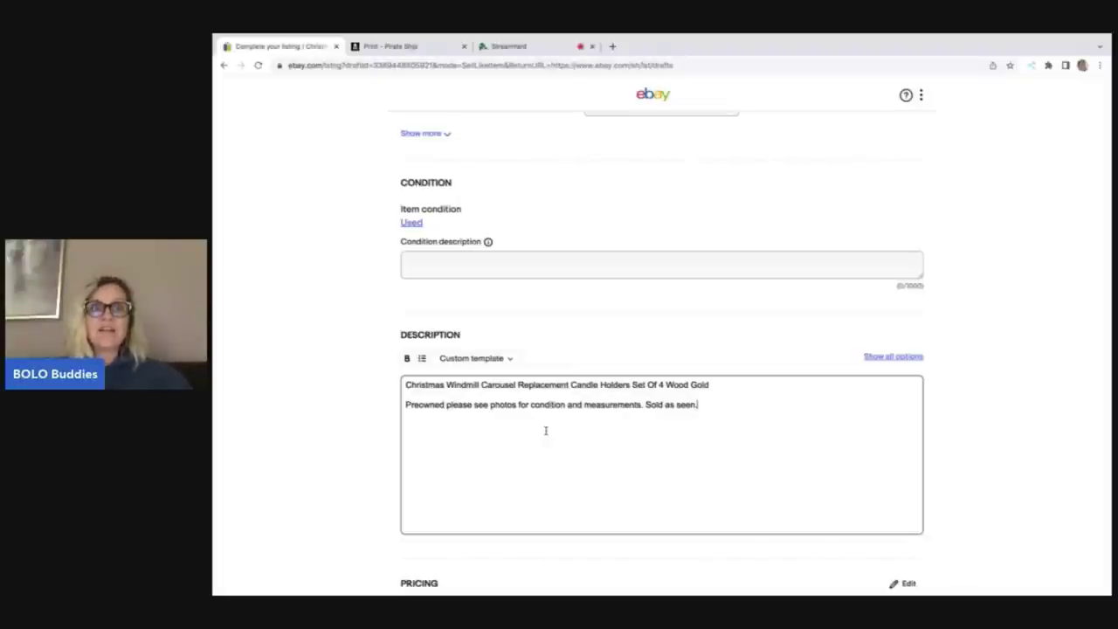
- Switch the listing's pricing from Auction to Buy It Now and allow offers
{"action": "scroll", "coordinate": [545, 430], "scroll_direction": "down", "scroll_amount": 2}
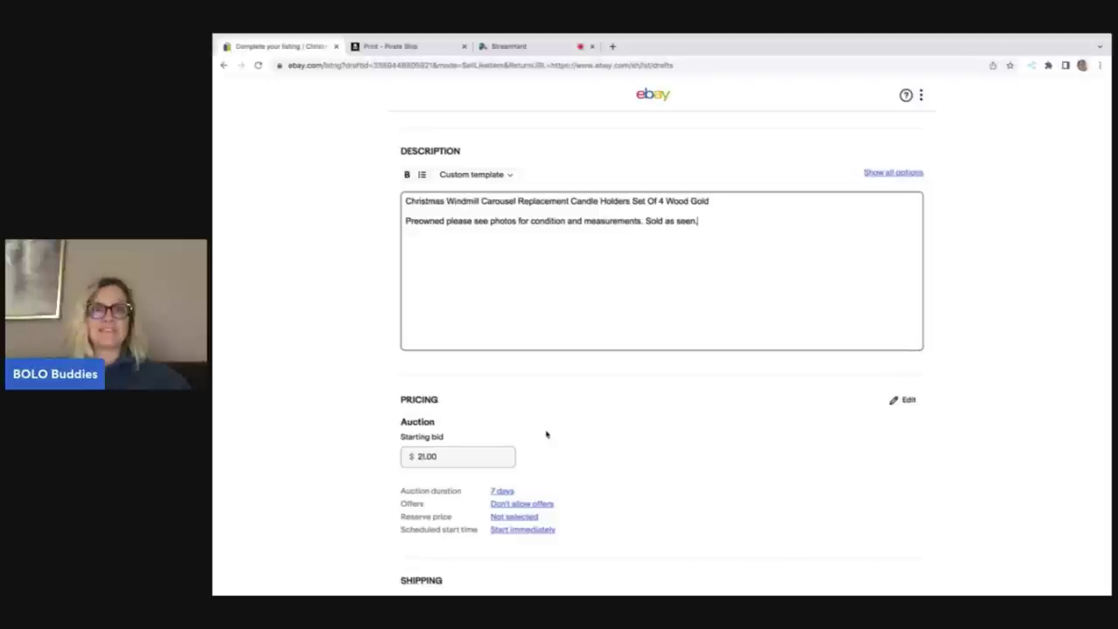
{"action": "scroll", "coordinate": [546, 434], "scroll_direction": "down", "scroll_amount": 1}
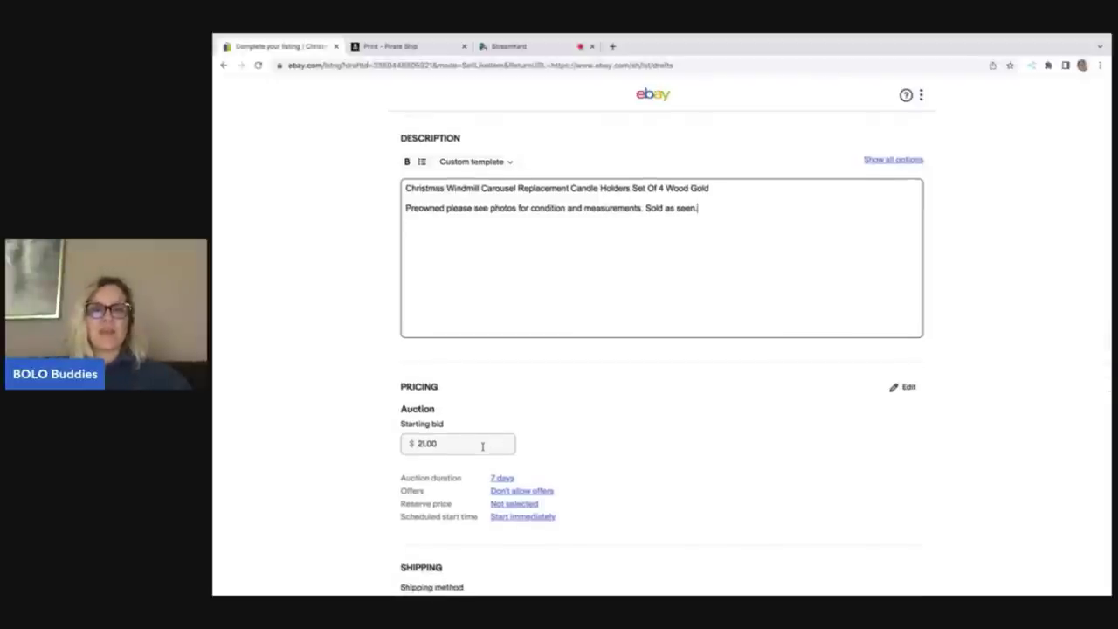
{"action": "left_click", "coordinate": [904, 387]}
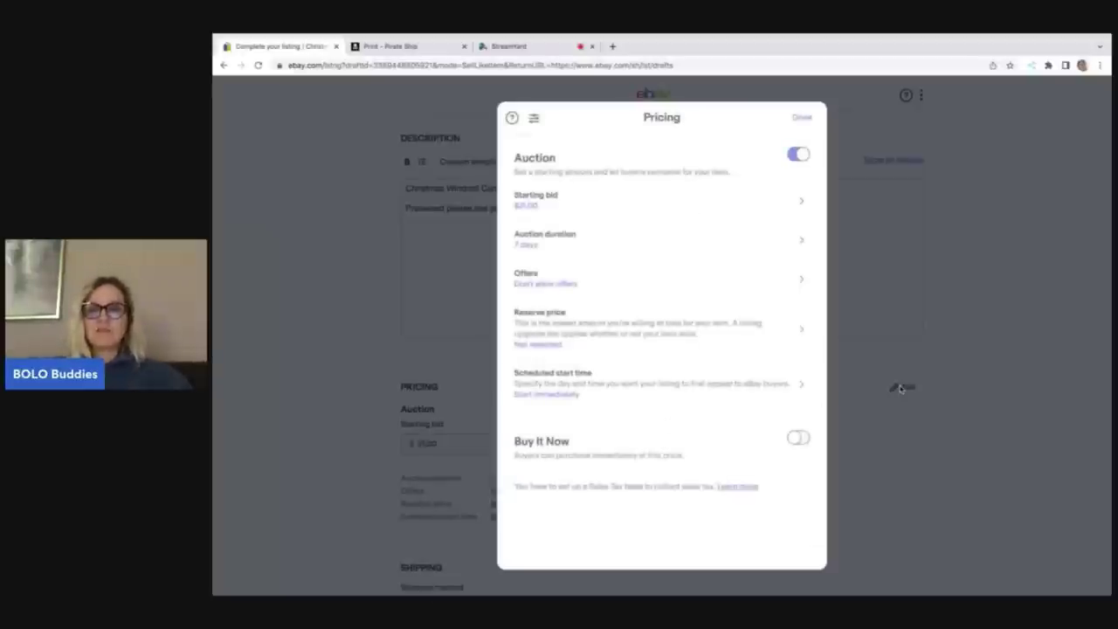
{"action": "left_click", "coordinate": [796, 155]}
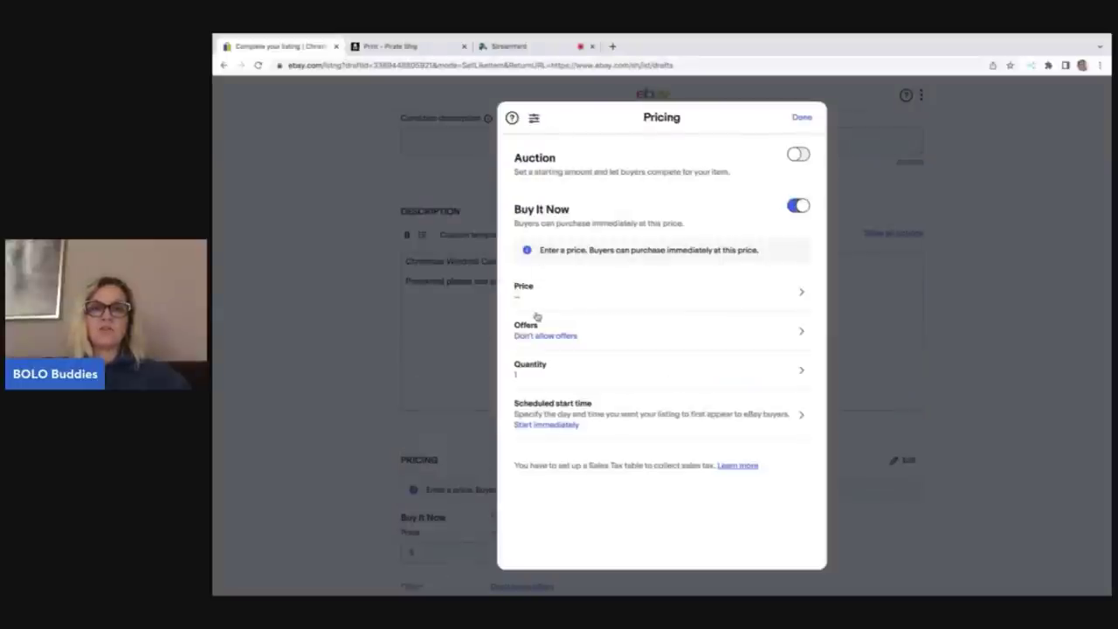
{"action": "left_click", "coordinate": [536, 316]}
{"action": "left_click", "coordinate": [519, 184]}
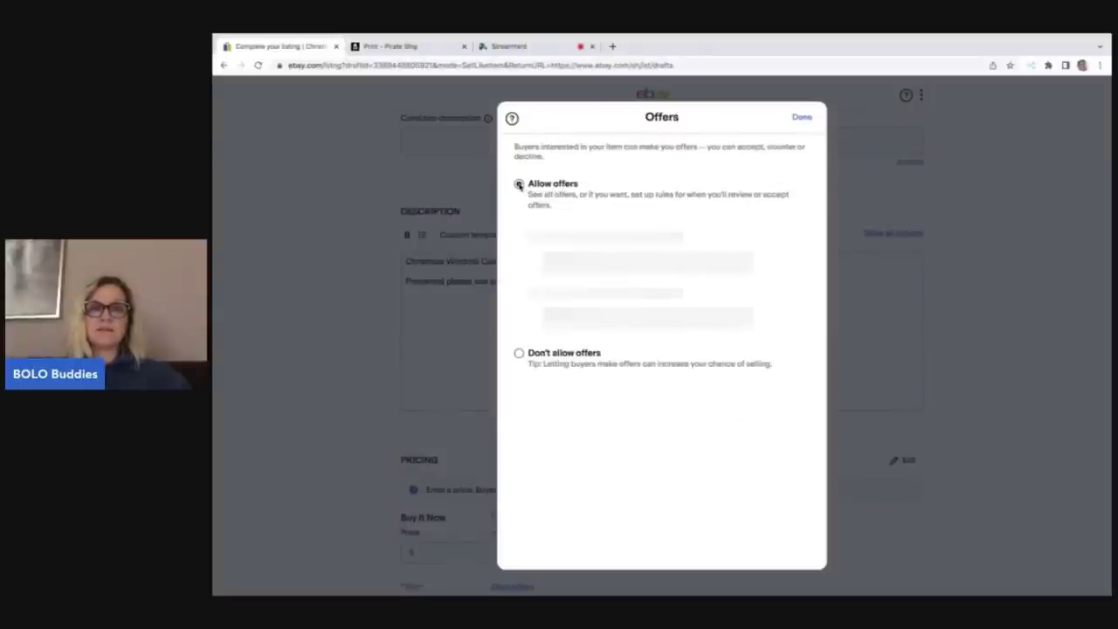
{"action": "left_click", "coordinate": [801, 116]}
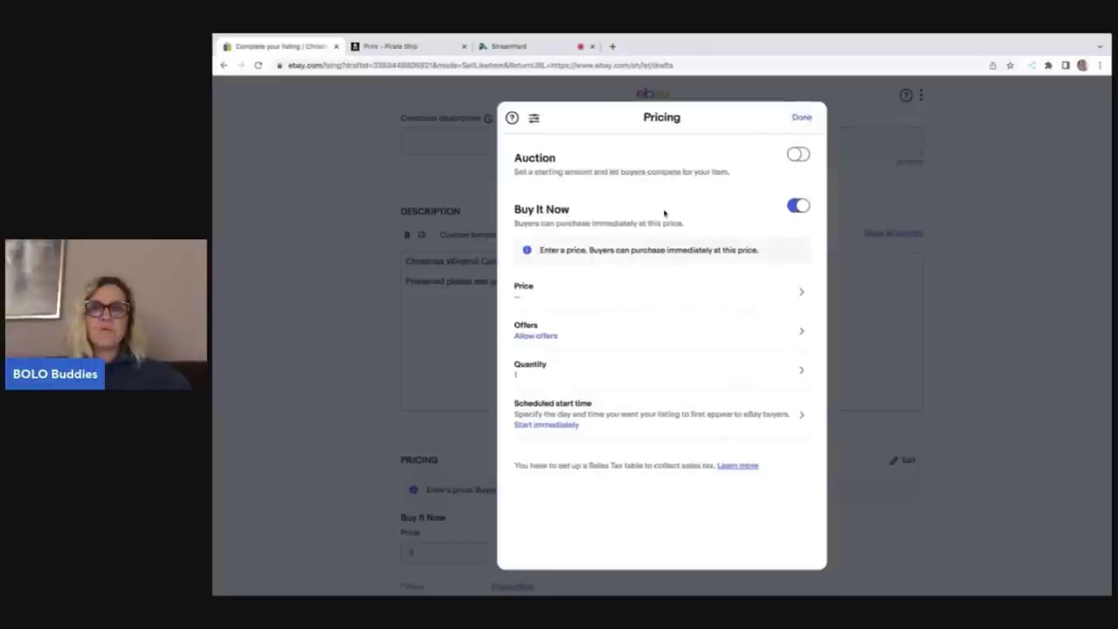
- Set the Buy It Now price to $20 and close the pricing settings
{"action": "left_click", "coordinate": [560, 302]}
{"action": "type", "text": "20"}
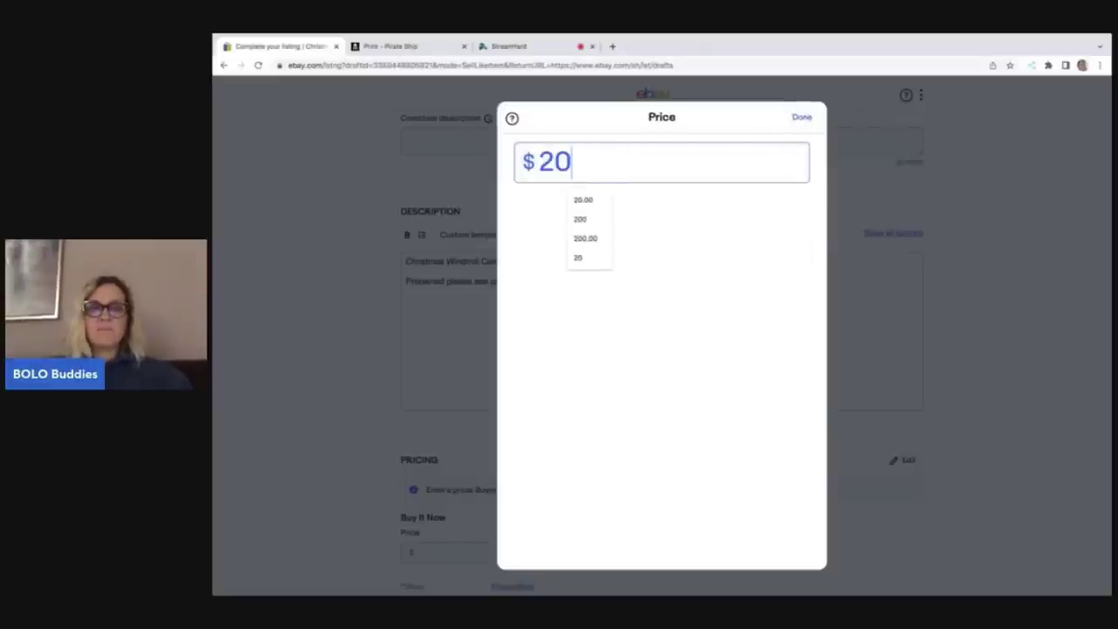
{"action": "left_click", "coordinate": [802, 118]}
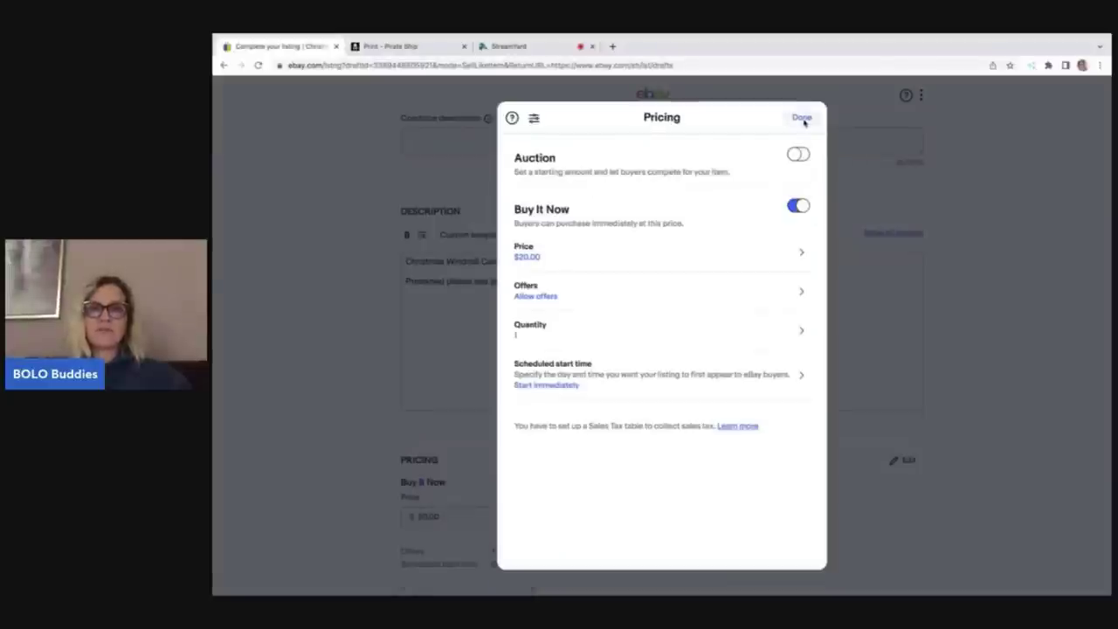
{"action": "left_click", "coordinate": [802, 119]}
- Clear the package weight, leaving both the pounds and ounces values blank
{"action": "scroll", "coordinate": [726, 391], "scroll_direction": "down", "scroll_amount": 3}
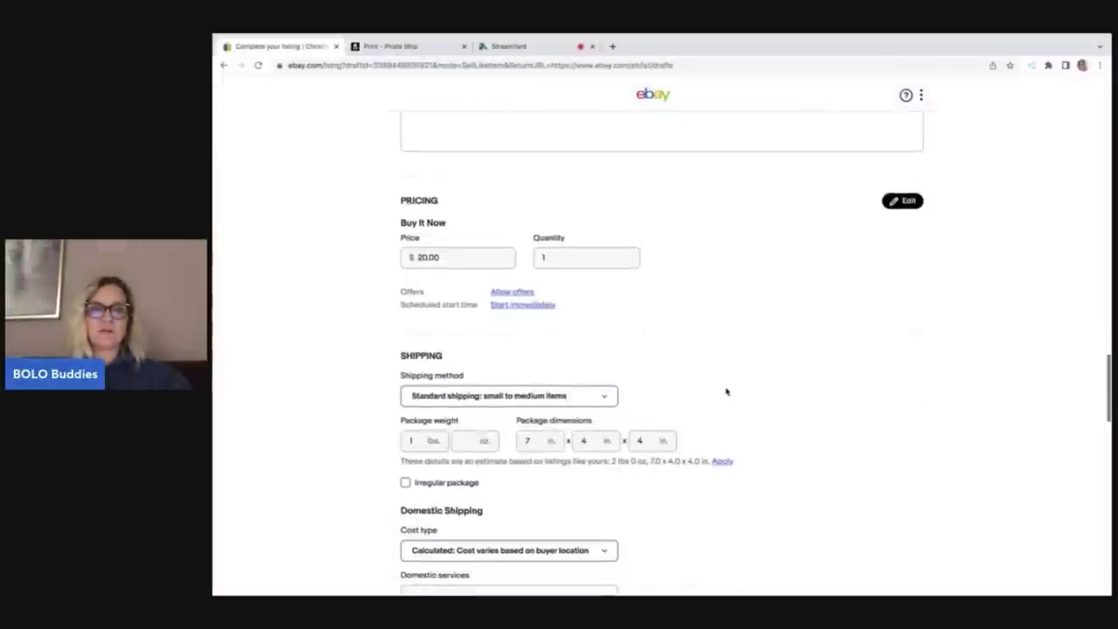
{"action": "scroll", "coordinate": [489, 305], "scroll_direction": "down", "scroll_amount": 2}
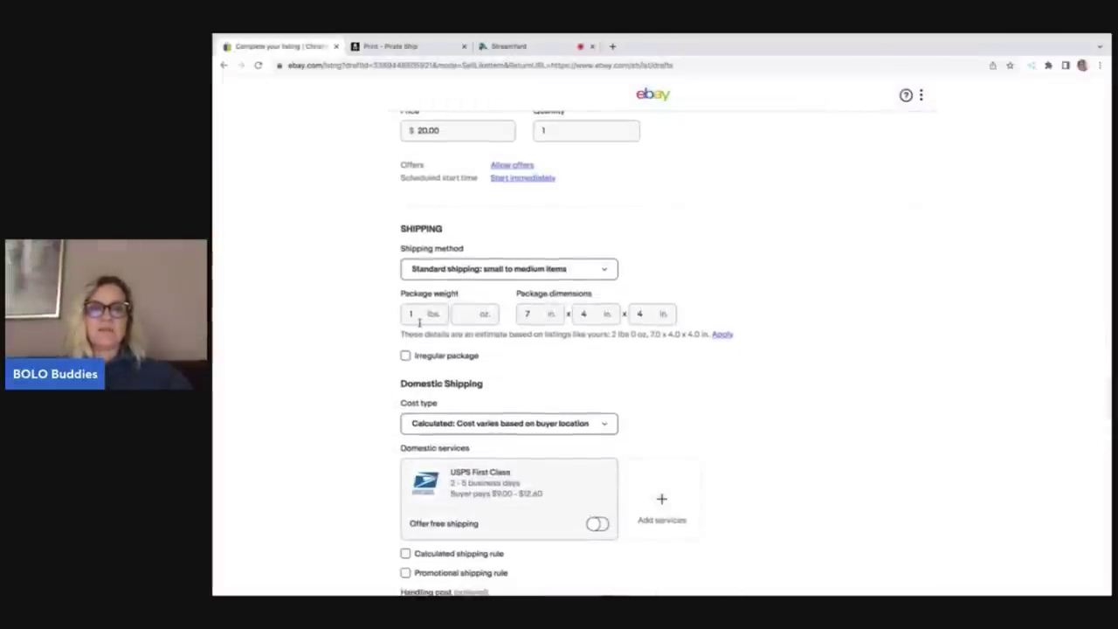
{"action": "left_click", "coordinate": [420, 320]}
{"action": "key", "text": "BackSpace"}
{"action": "key", "text": "Tab"}
{"action": "type", "text": "6"}
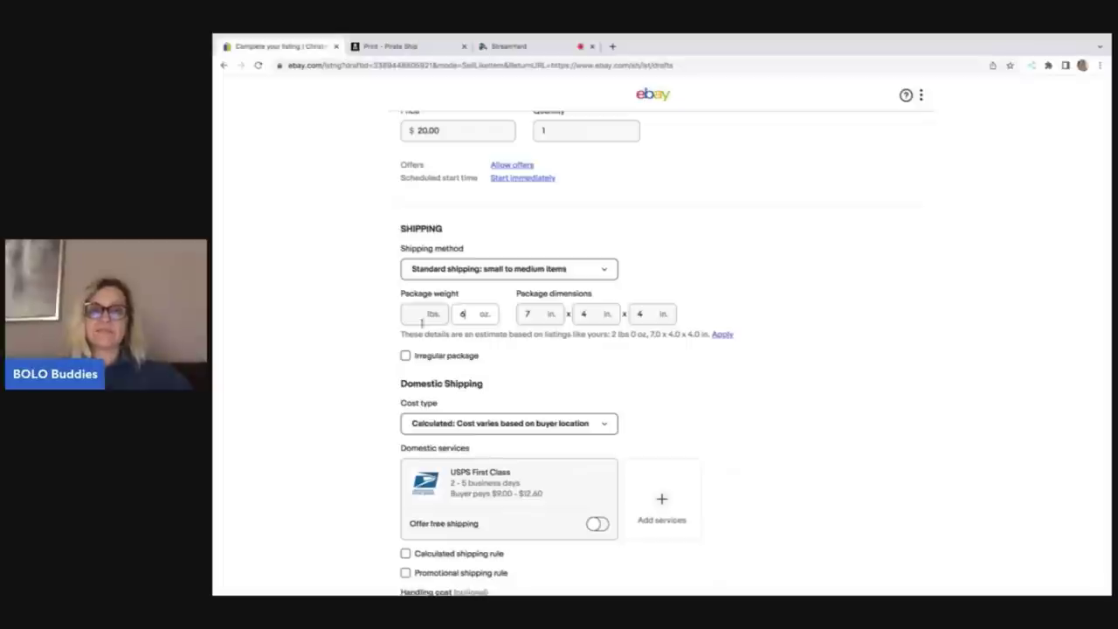
{"action": "key", "text": "BackSpace"}
- Add USPS Priority Mail as a second domestic service and enable the calculated and promotional shipping rules
{"action": "scroll", "coordinate": [623, 393], "scroll_direction": "down", "scroll_amount": 2}
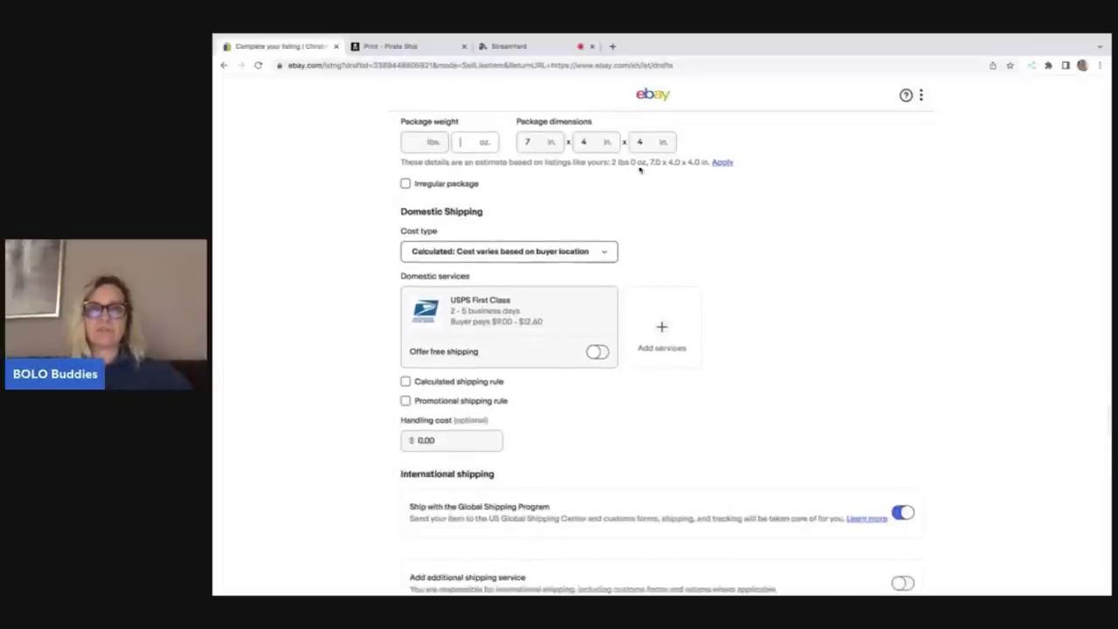
{"action": "left_click", "coordinate": [661, 328]}
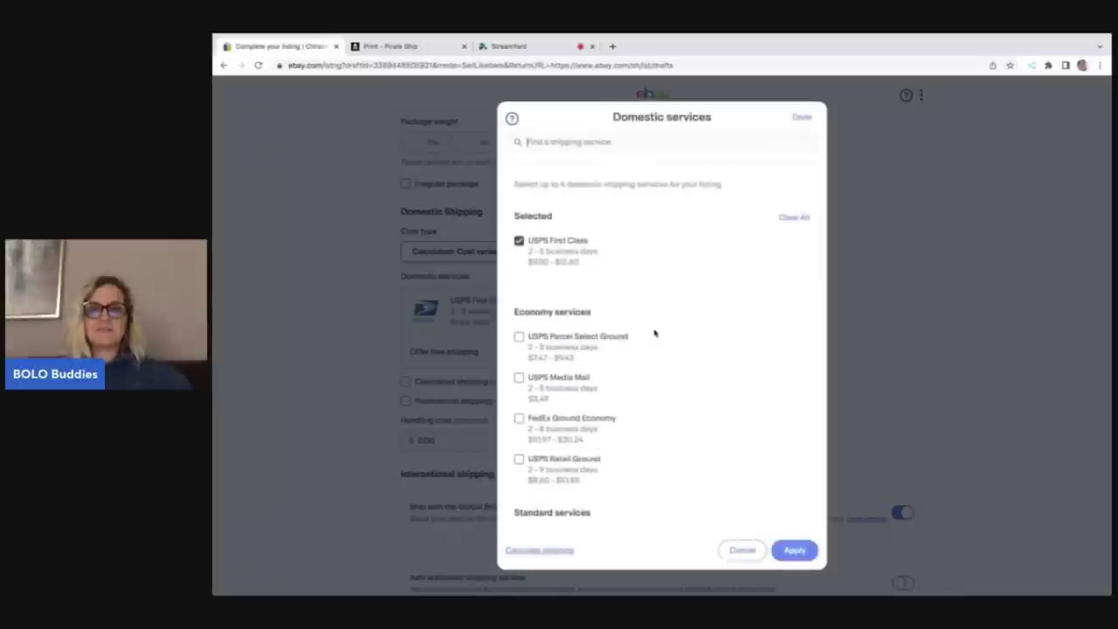
{"action": "scroll", "coordinate": [559, 367], "scroll_direction": "down", "scroll_amount": 3}
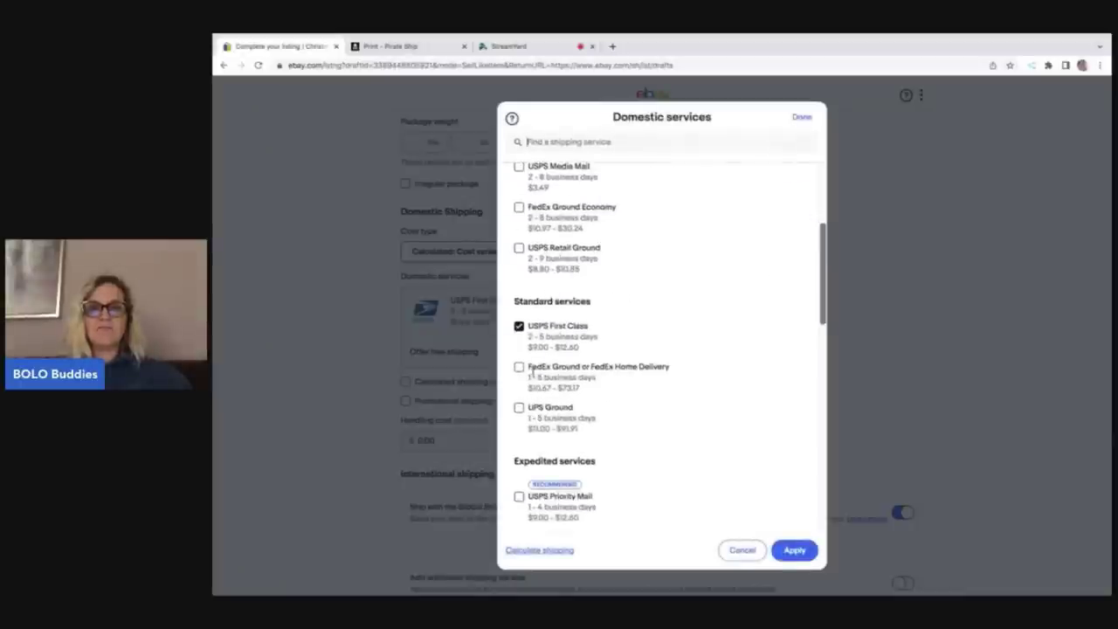
{"action": "left_click", "coordinate": [519, 498]}
{"action": "left_click", "coordinate": [794, 550]}
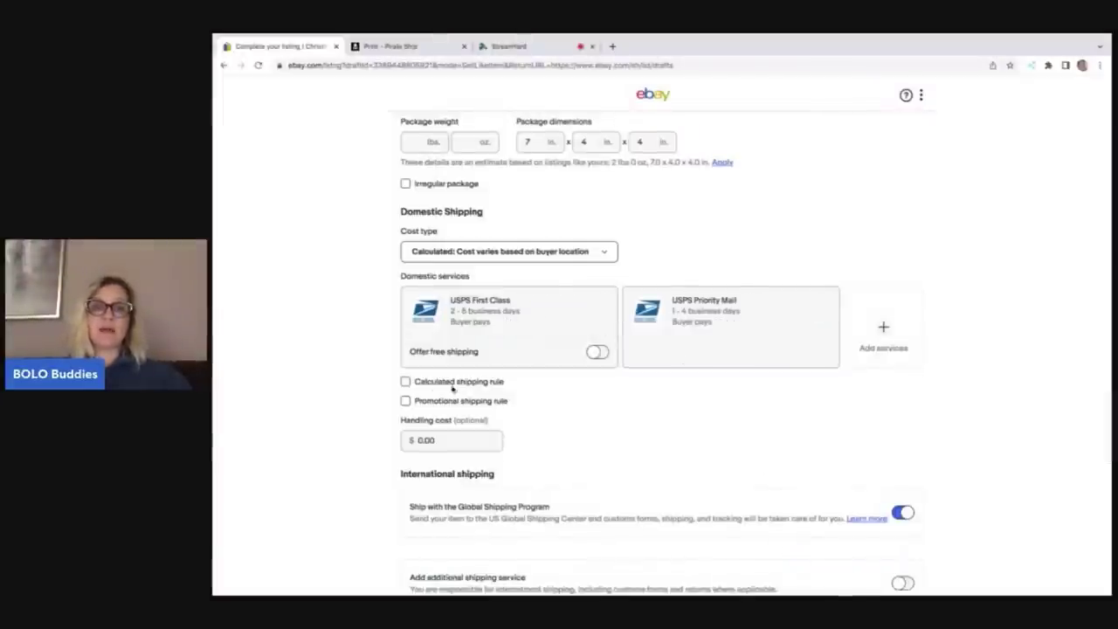
{"action": "left_click", "coordinate": [405, 401]}
- Review the listing's shipping, handling time, payment, returns and item location settings
{"action": "scroll", "coordinate": [624, 439], "scroll_direction": "down", "scroll_amount": 5}
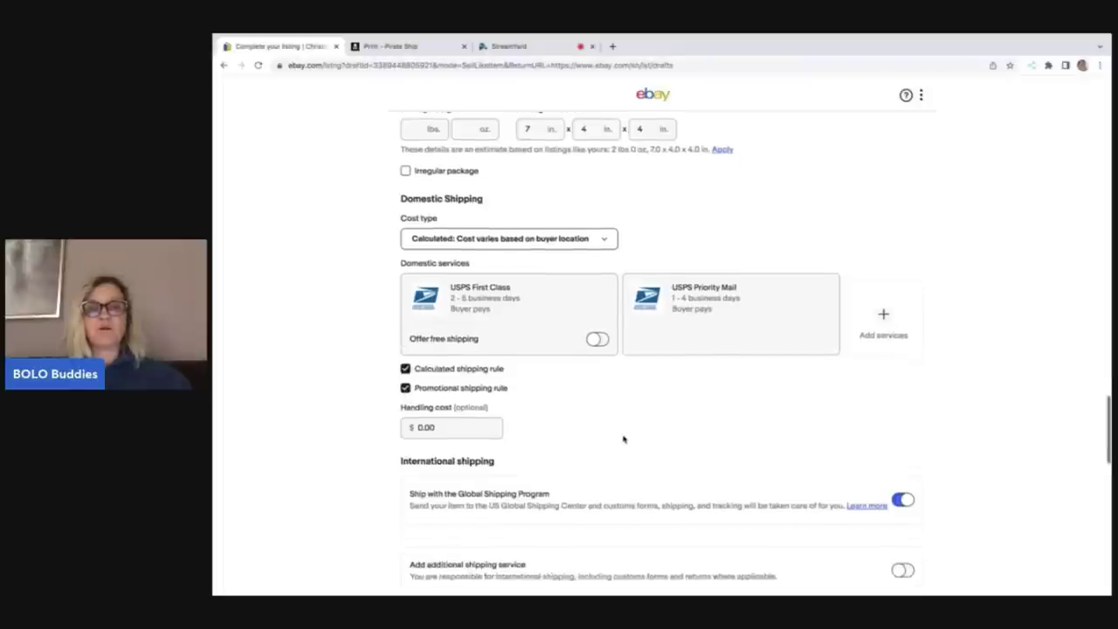
{"action": "scroll", "coordinate": [623, 440], "scroll_direction": "down", "scroll_amount": 9}
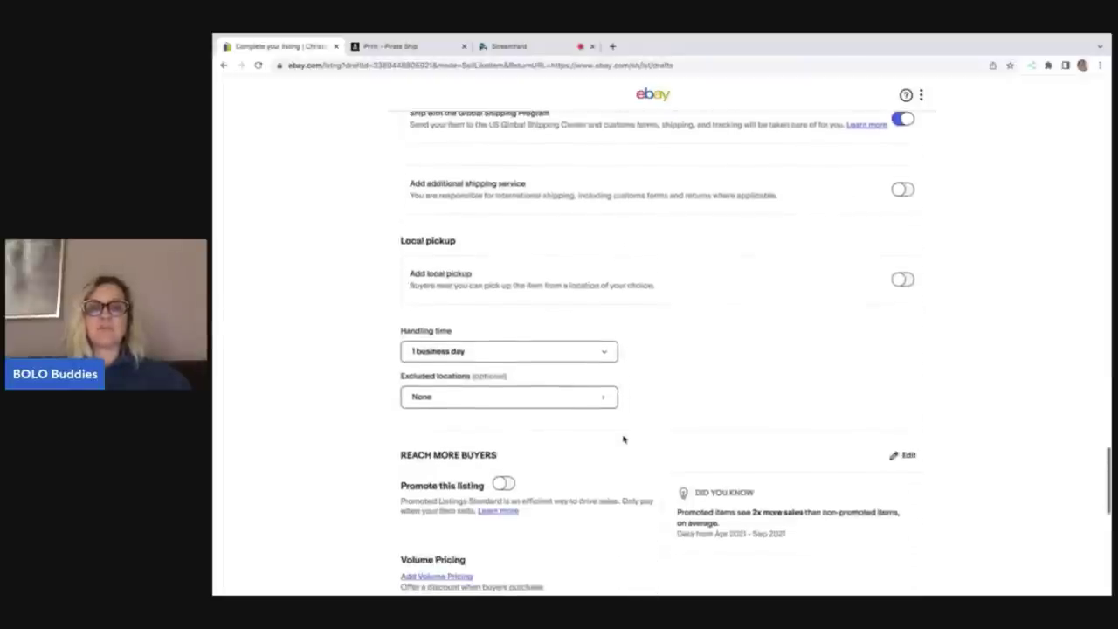
{"action": "scroll", "coordinate": [623, 439], "scroll_direction": "up", "scroll_amount": 1}
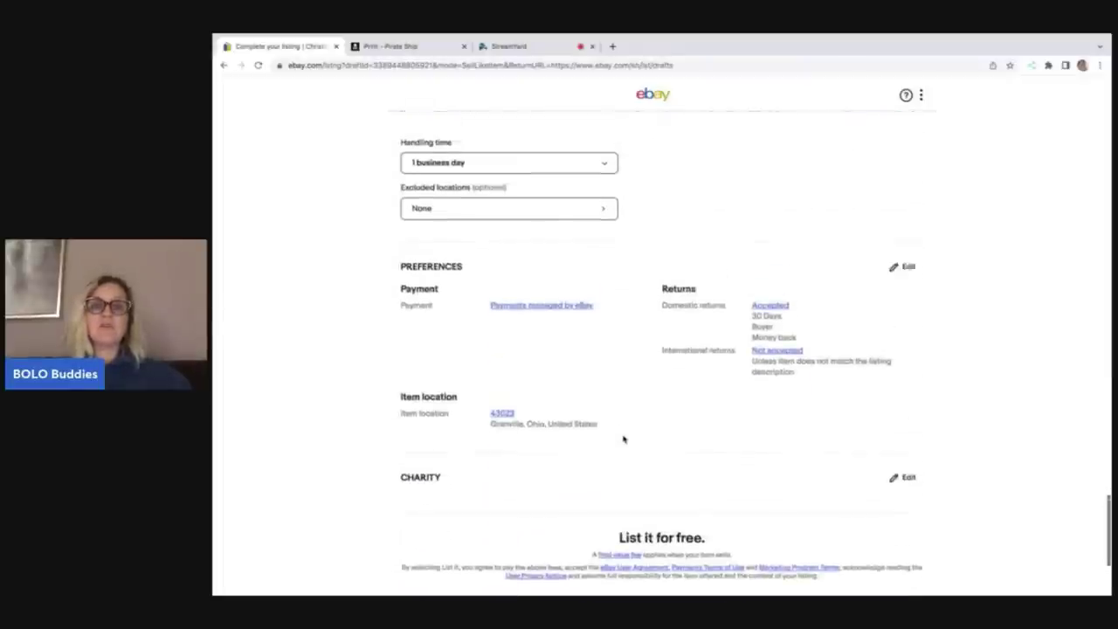
{"action": "scroll", "coordinate": [623, 439], "scroll_direction": "down", "scroll_amount": 5}
{"action": "scroll", "coordinate": [624, 439], "scroll_direction": "up", "scroll_amount": 9}
{"action": "scroll", "coordinate": [624, 439], "scroll_direction": "up", "scroll_amount": 6}
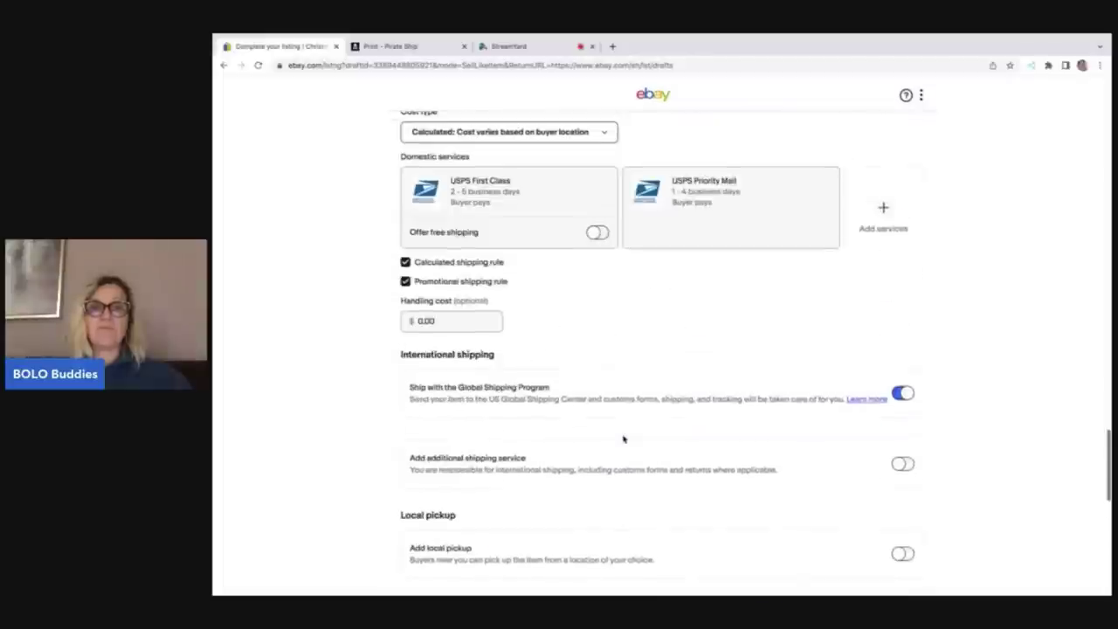
{"action": "scroll", "coordinate": [623, 439], "scroll_direction": "down", "scroll_amount": 7}
{"action": "scroll", "coordinate": [623, 439], "scroll_direction": "down", "scroll_amount": 4}
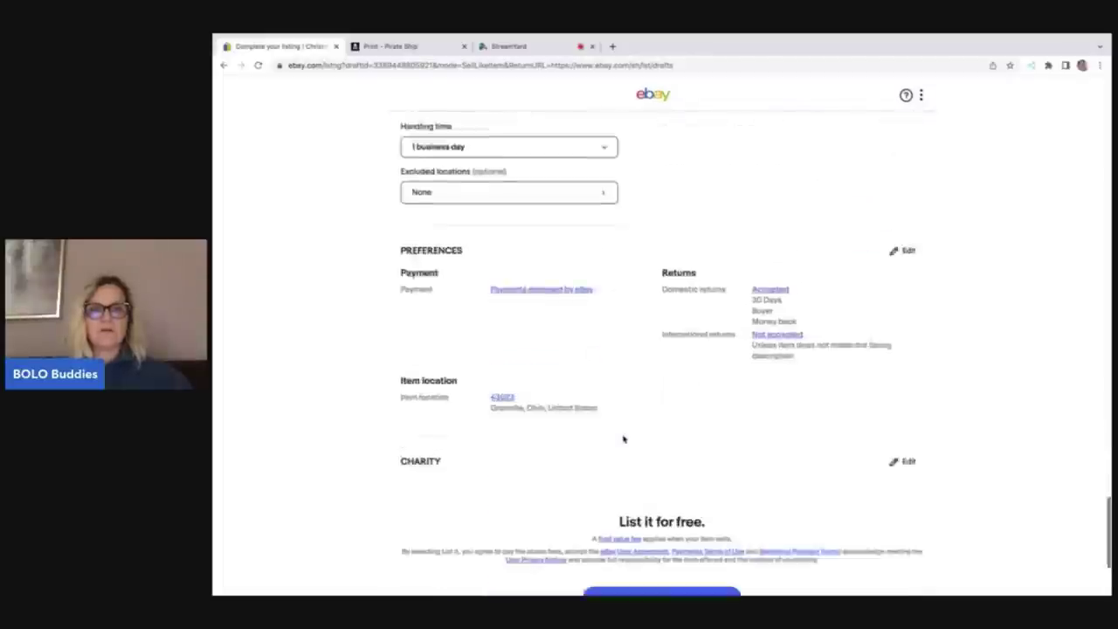
- Try to publish the candle holder listing
{"action": "scroll", "coordinate": [623, 439], "scroll_direction": "up", "scroll_amount": 5}
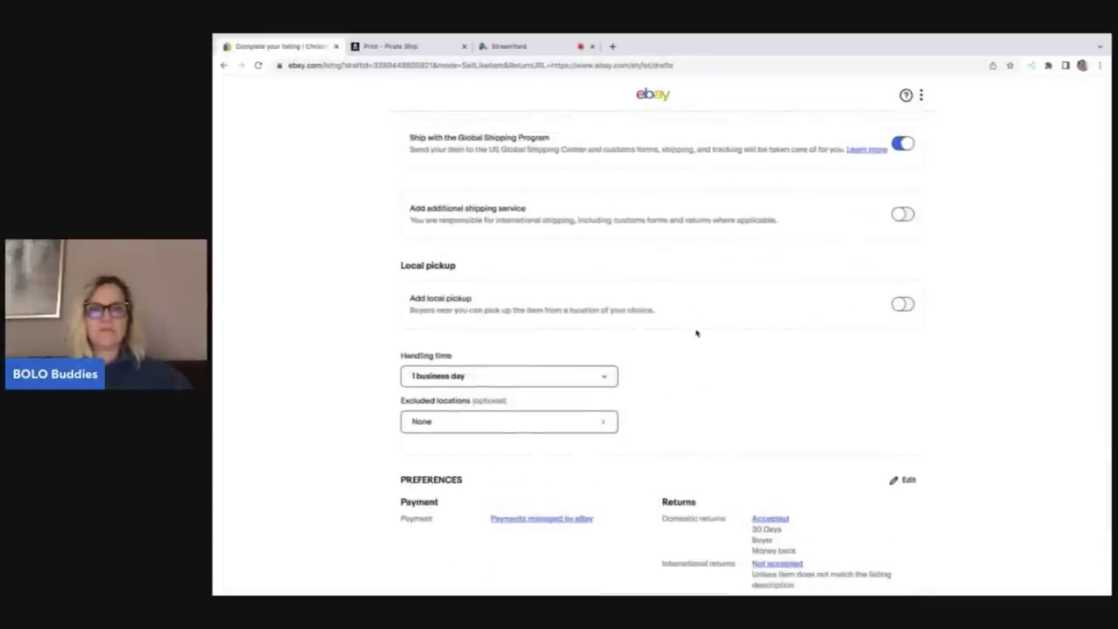
{"action": "scroll", "coordinate": [698, 334], "scroll_direction": "down", "scroll_amount": 10}
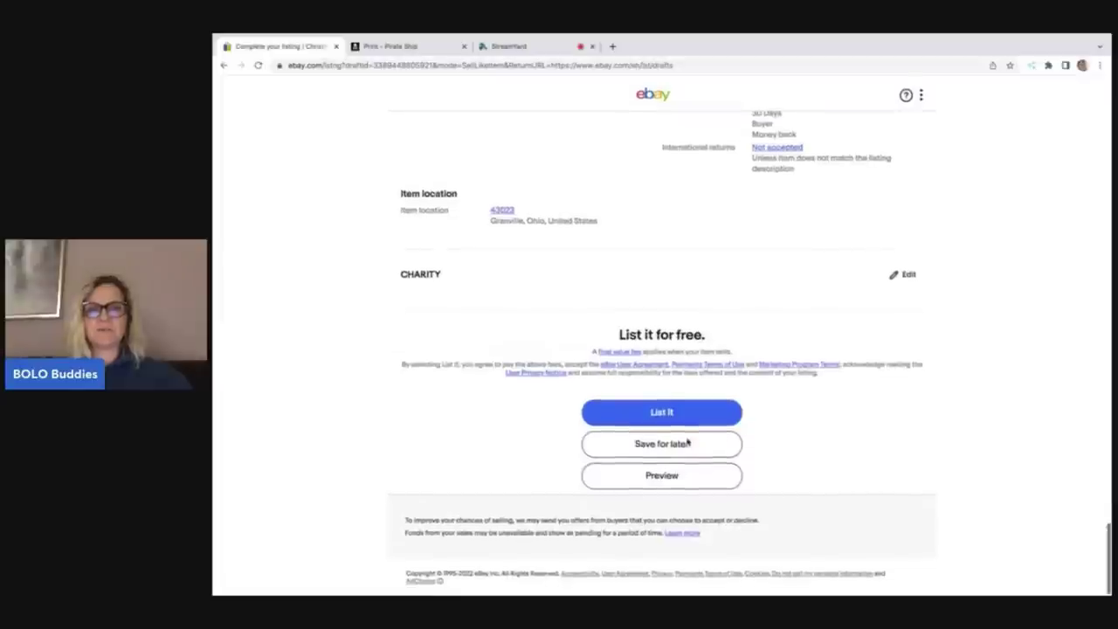
{"action": "left_click", "coordinate": [681, 417]}
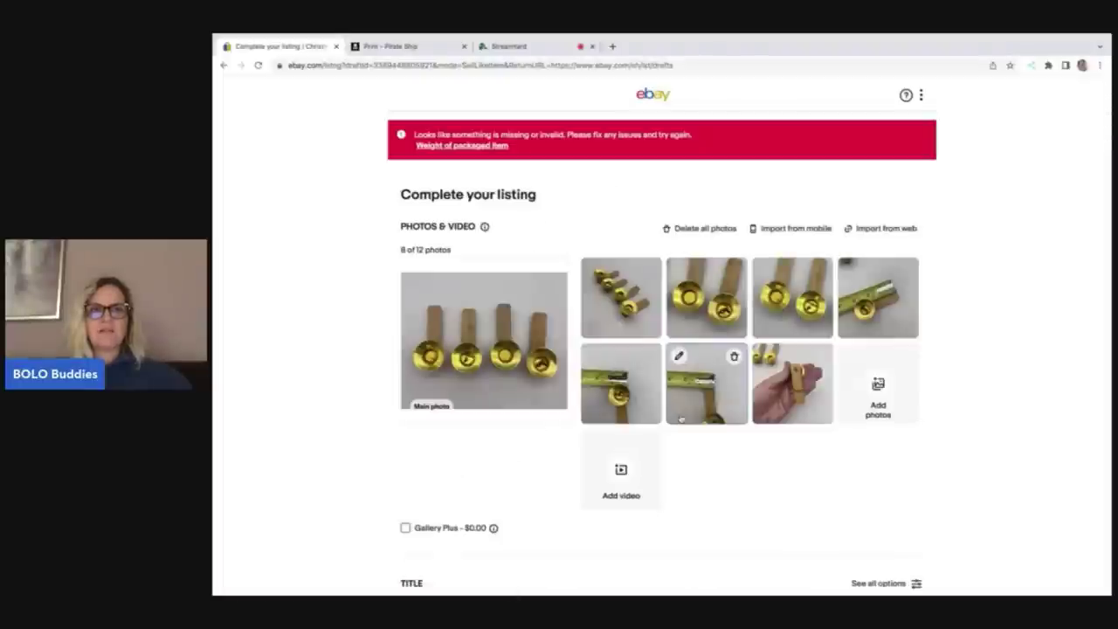
- Set the package weight of the candle holder listing to 6 oz
{"action": "scroll", "coordinate": [680, 418], "scroll_direction": "down", "scroll_amount": 15}
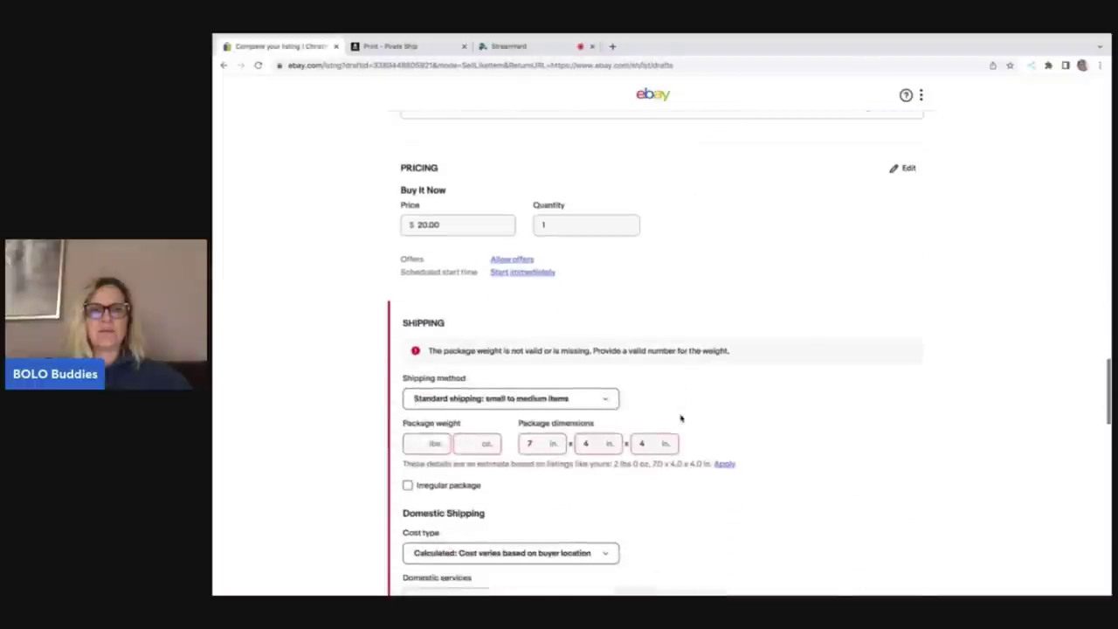
{"action": "left_click", "coordinate": [474, 443]}
{"action": "type", "text": "6"}
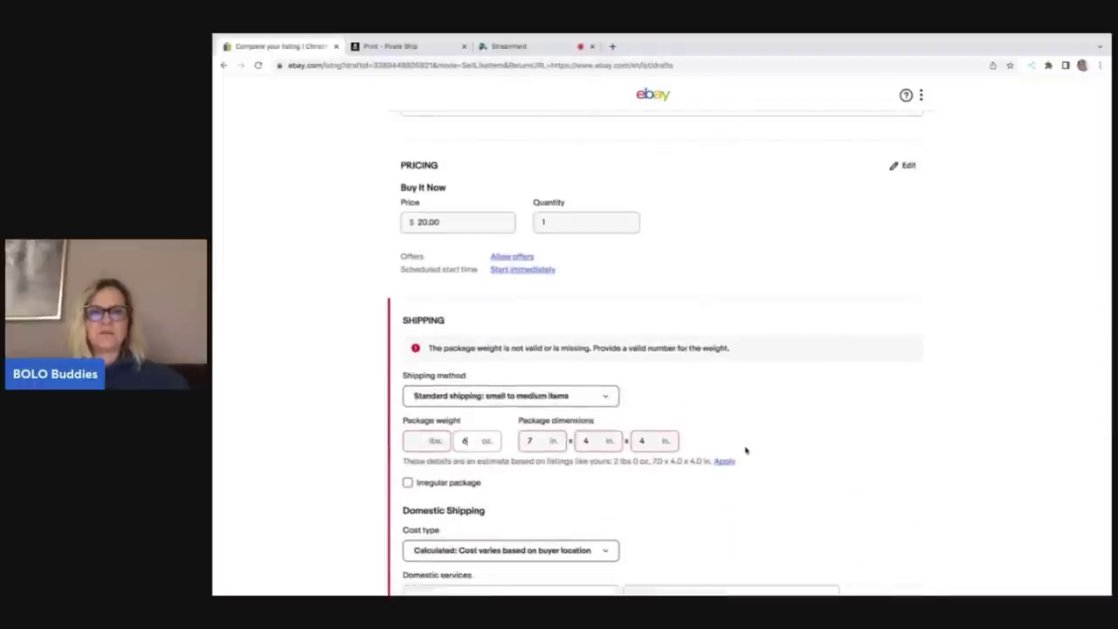
- Turn on promotion for the candle holder listing, keeping the suggested ad rate and the preset campaign
{"action": "scroll", "coordinate": [801, 499], "scroll_direction": "down", "scroll_amount": 4}
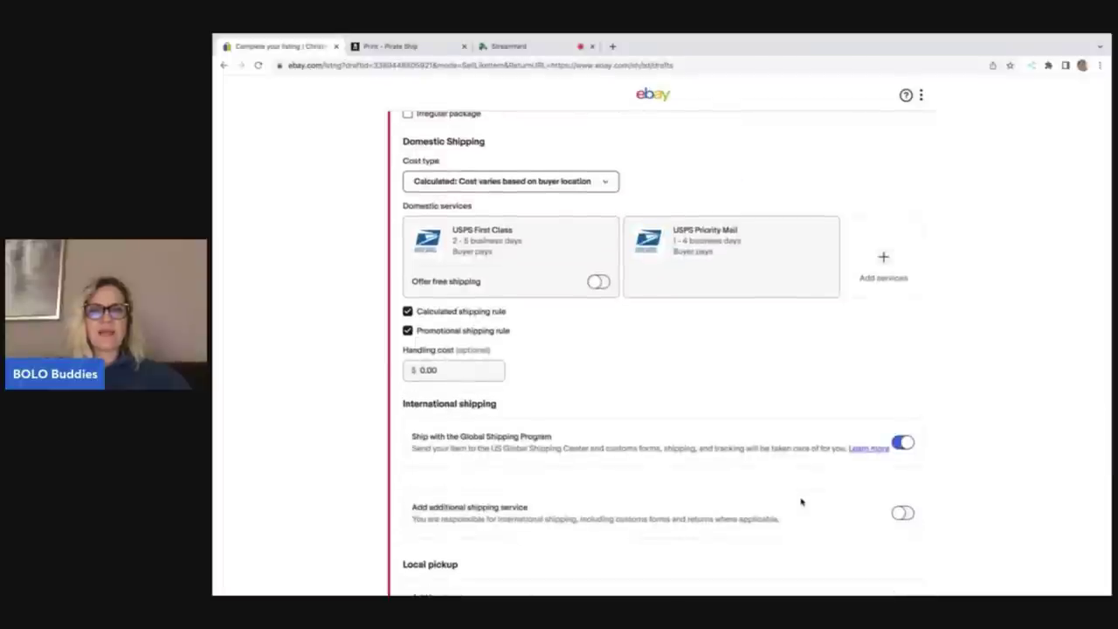
{"action": "scroll", "coordinate": [801, 502], "scroll_direction": "down", "scroll_amount": 5}
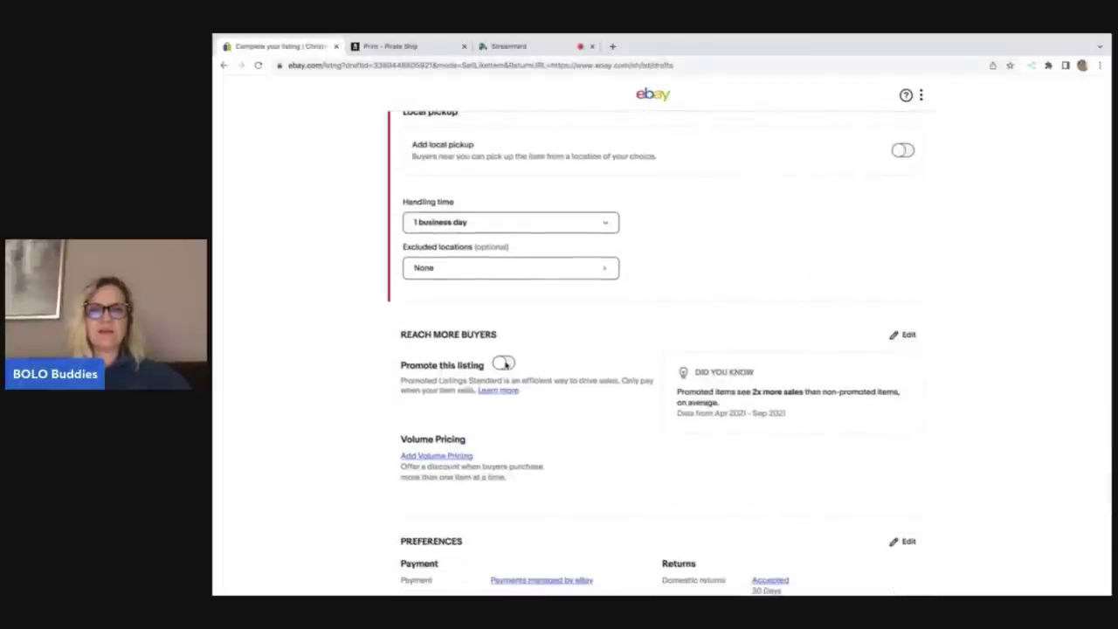
{"action": "left_click", "coordinate": [504, 364]}
{"action": "scroll", "coordinate": [668, 484], "scroll_direction": "down", "scroll_amount": 1}
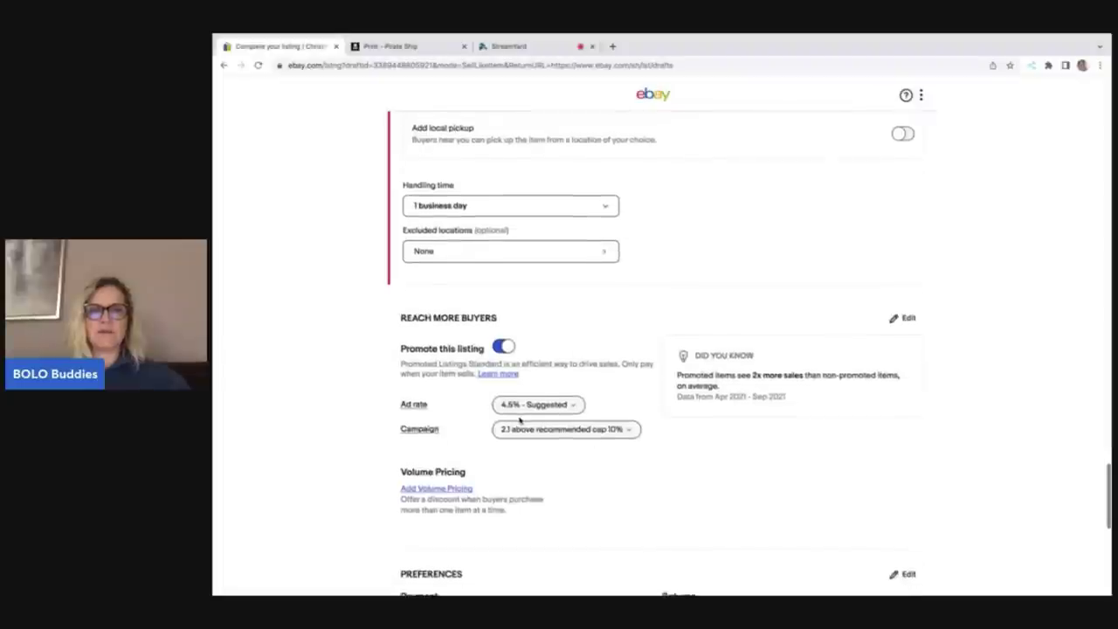
{"action": "scroll", "coordinate": [521, 411], "scroll_direction": "down", "scroll_amount": 1}
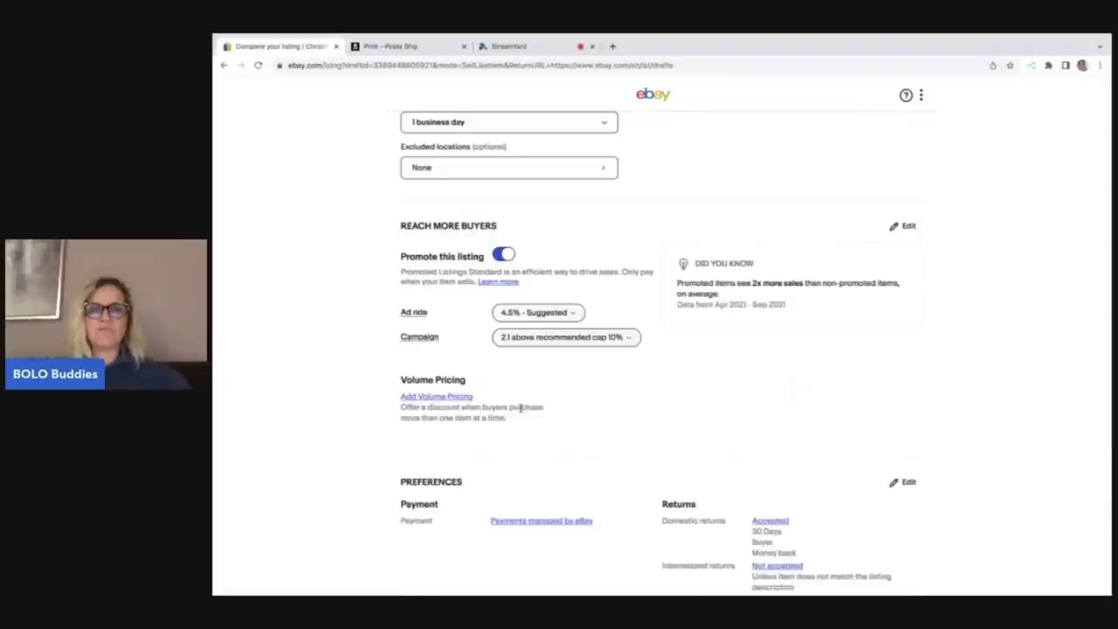
- Publish the candle holder listing and return to the drafts list
{"action": "scroll", "coordinate": [521, 408], "scroll_direction": "down", "scroll_amount": 4}
{"action": "left_click", "coordinate": [634, 529]}
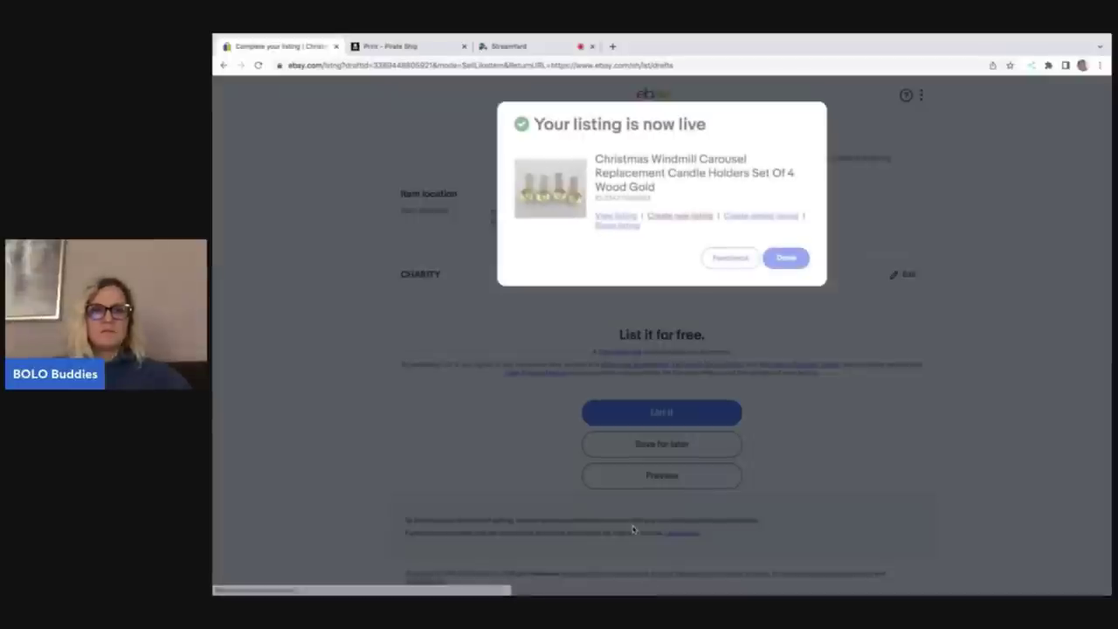
{"action": "left_click", "coordinate": [789, 258]}
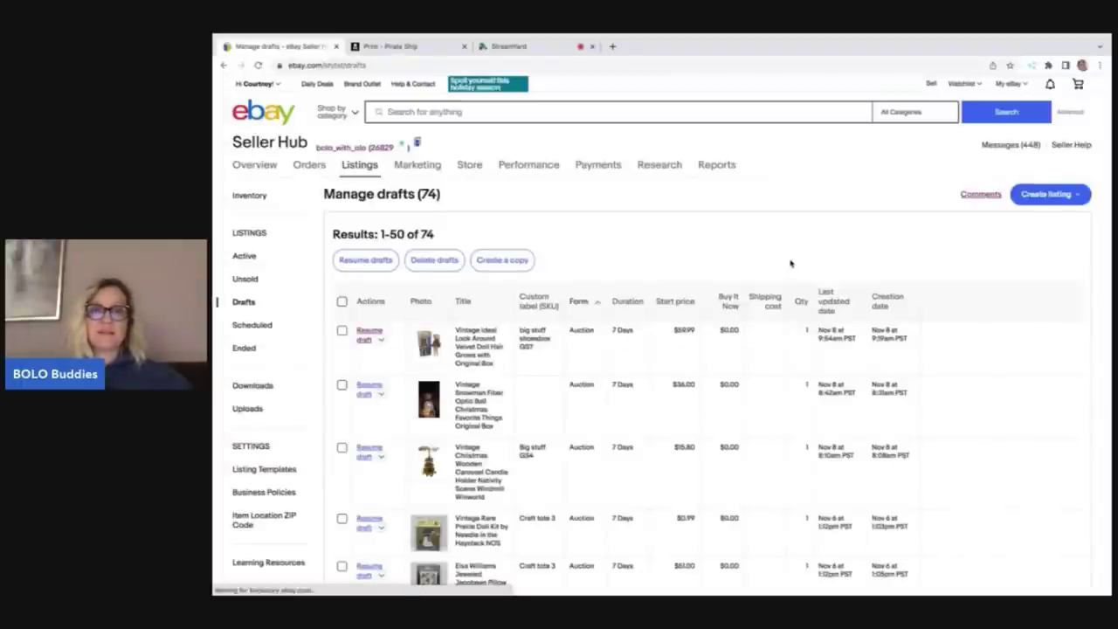
- Resume the vintage snowman fiber optic ball draft and set its custom label to "big stuff GW6.99"
{"action": "left_click", "coordinate": [364, 390]}
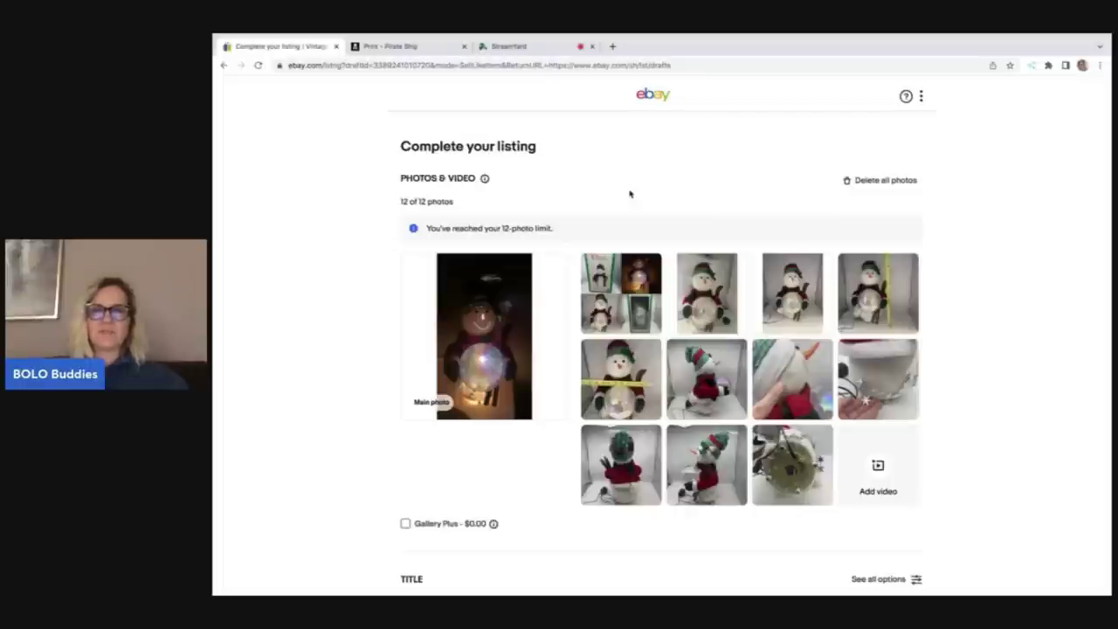
{"action": "scroll", "coordinate": [629, 194], "scroll_direction": "down", "scroll_amount": 3}
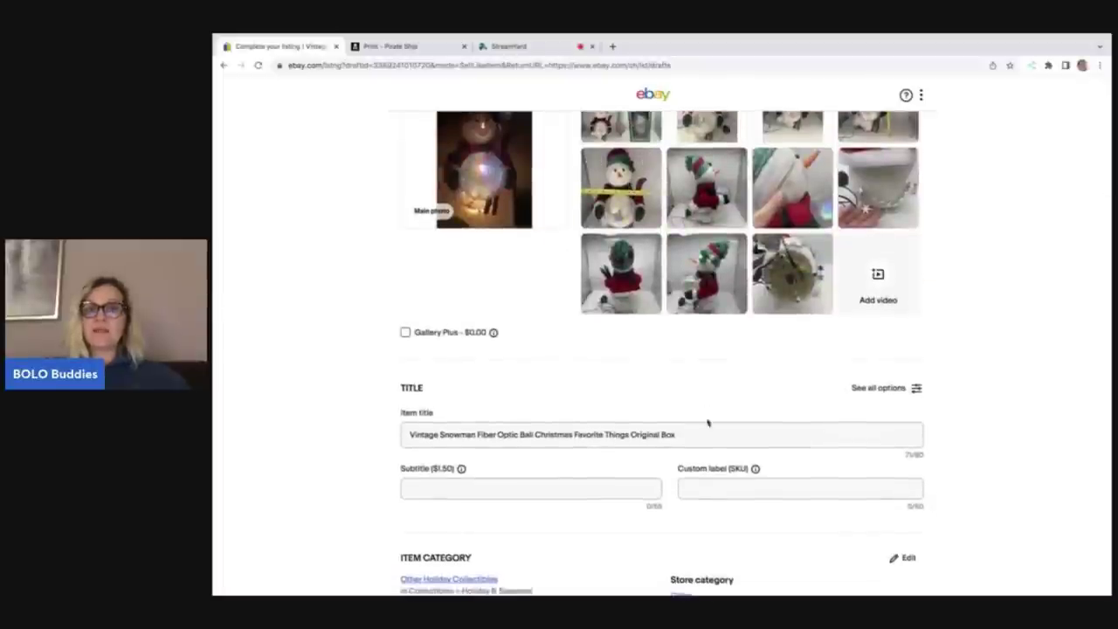
{"action": "left_click", "coordinate": [711, 494]}
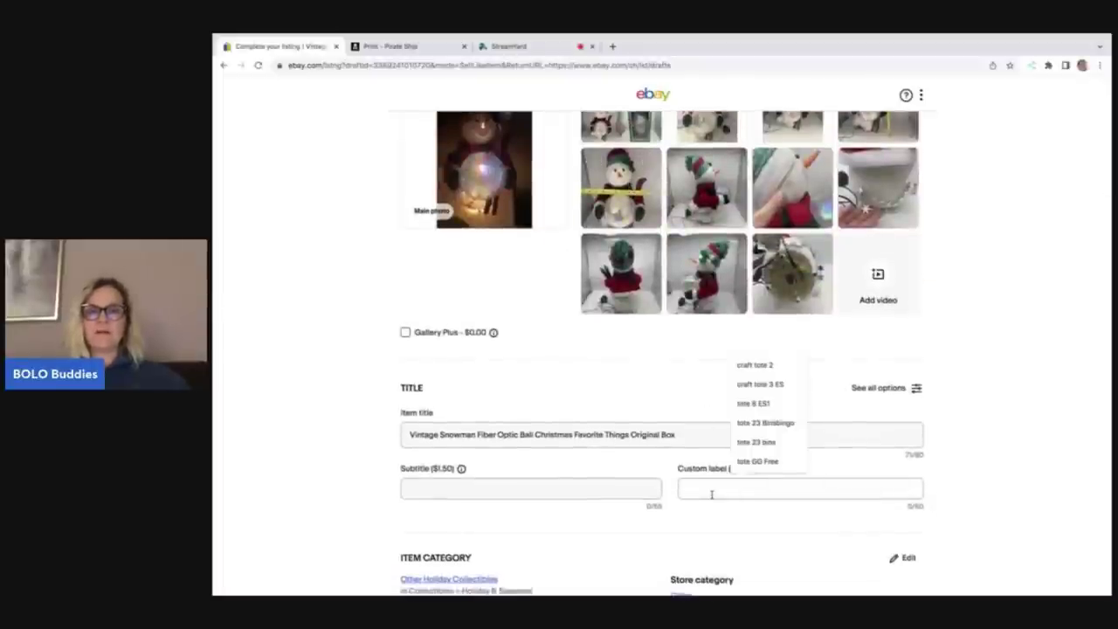
{"action": "type", "text": "big stuff"}
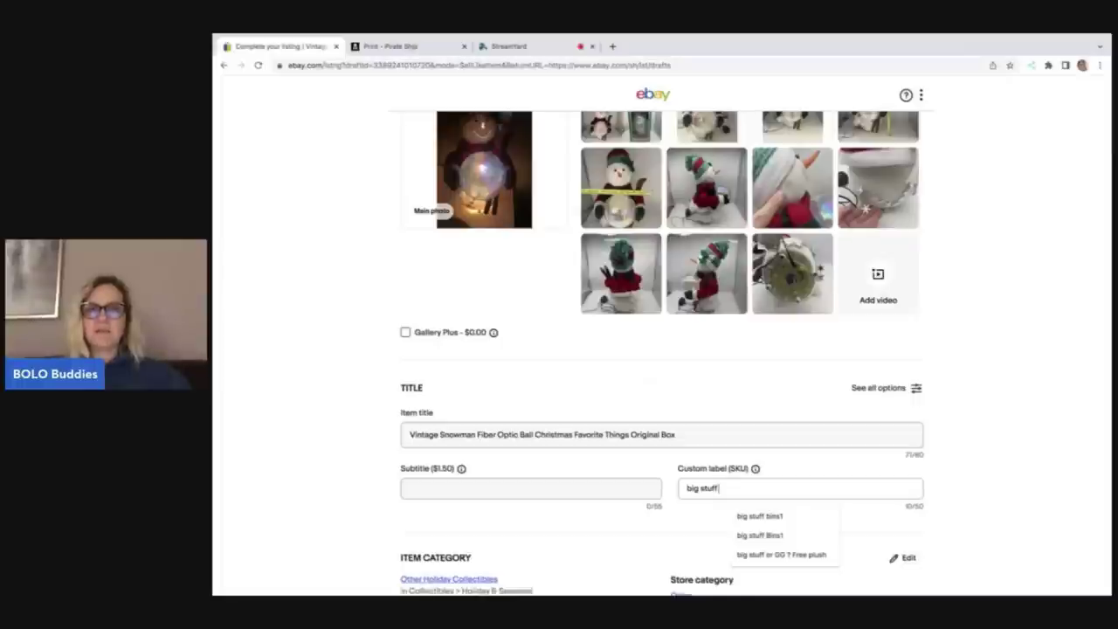
{"action": "type", "text": " GW"}
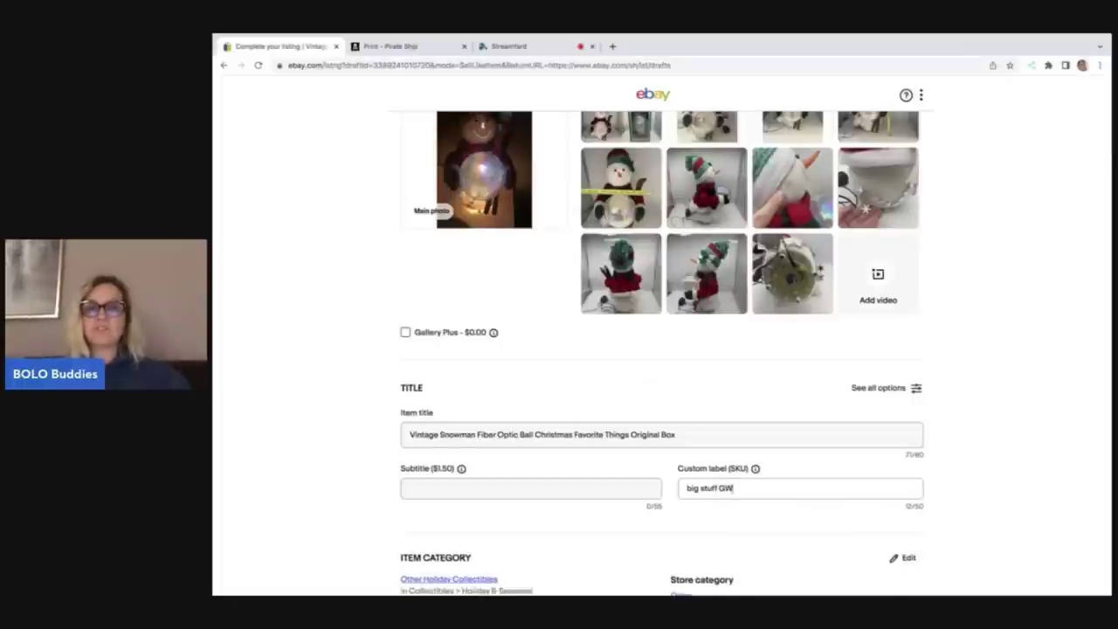
{"action": "type", "text": "6.99"}
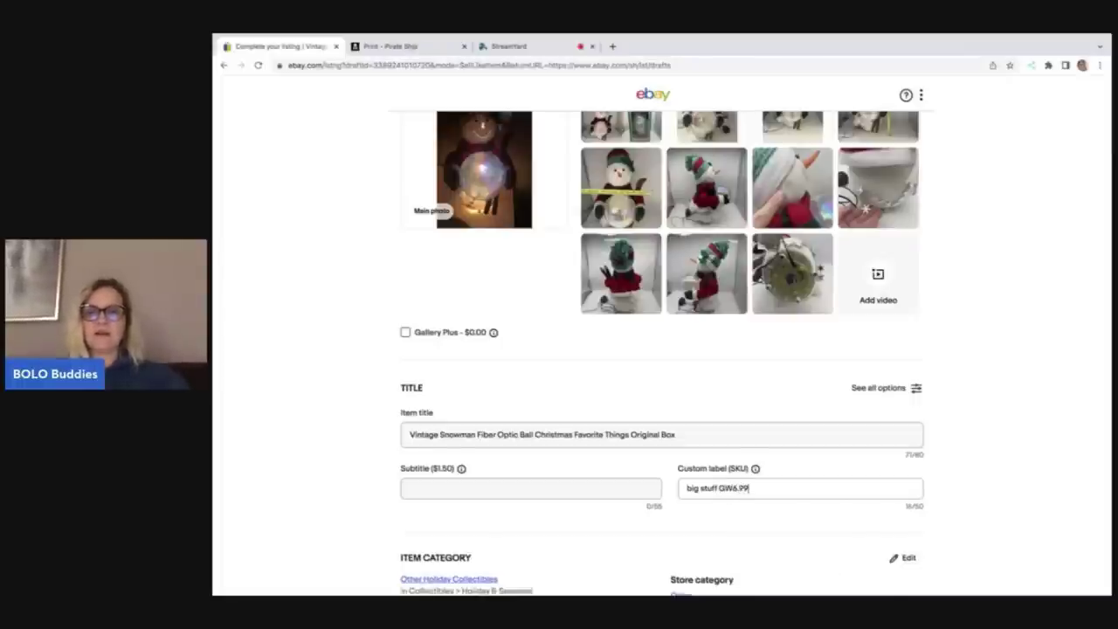
- Set the first store category to Christmas and the second to Unique Rare Different Other
{"action": "scroll", "coordinate": [733, 484], "scroll_direction": "down", "scroll_amount": 3}
{"action": "left_click", "coordinate": [906, 317]}
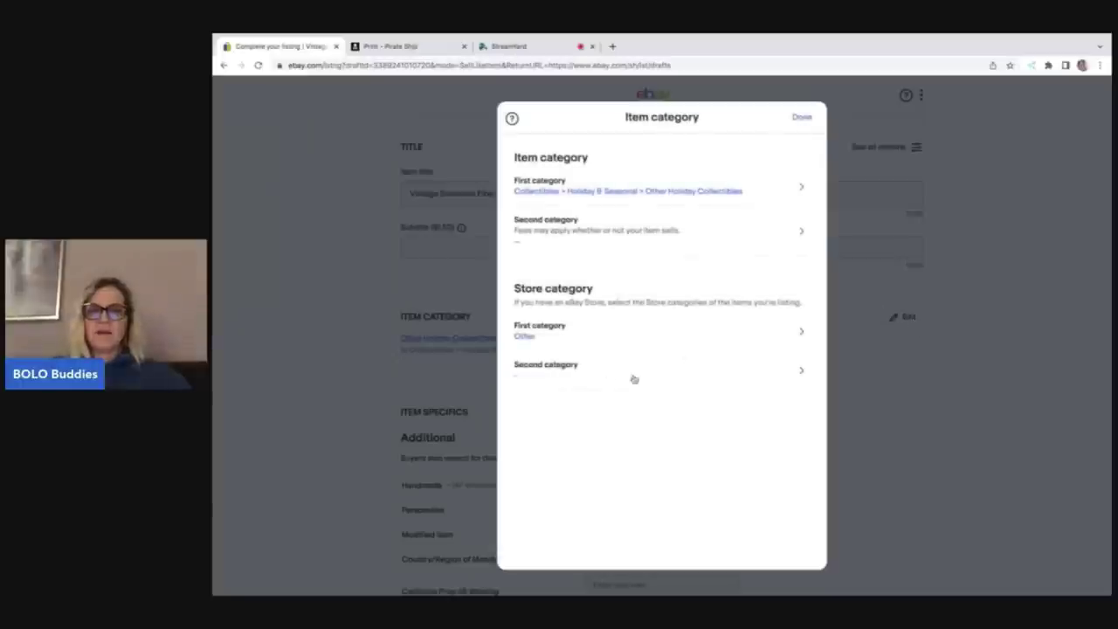
{"action": "left_click", "coordinate": [554, 337]}
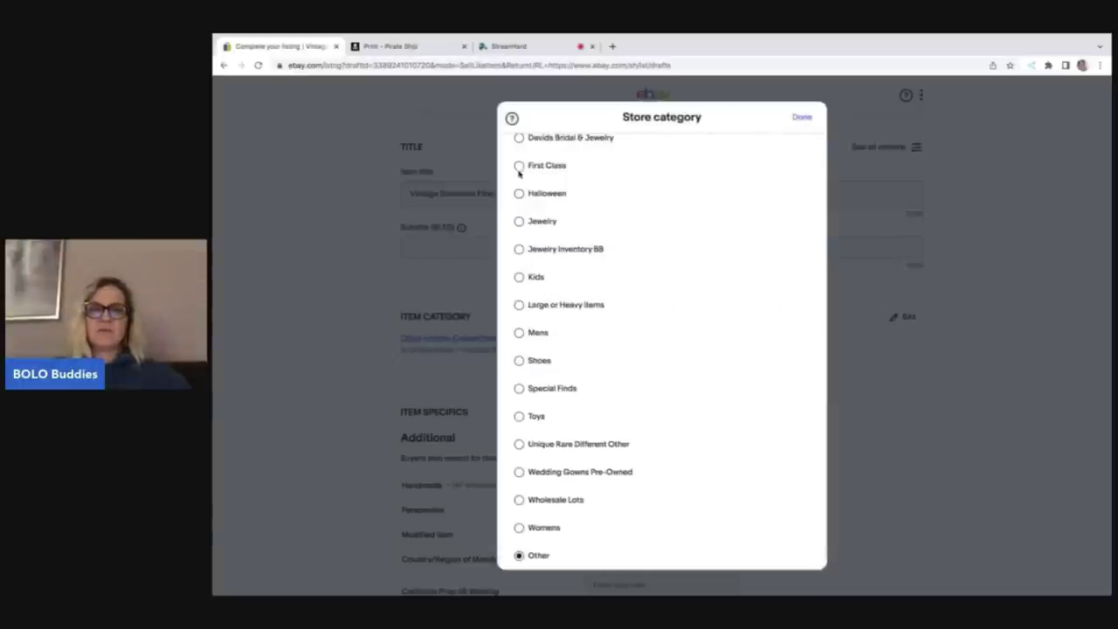
{"action": "scroll", "coordinate": [530, 227], "scroll_direction": "up", "scroll_amount": 1}
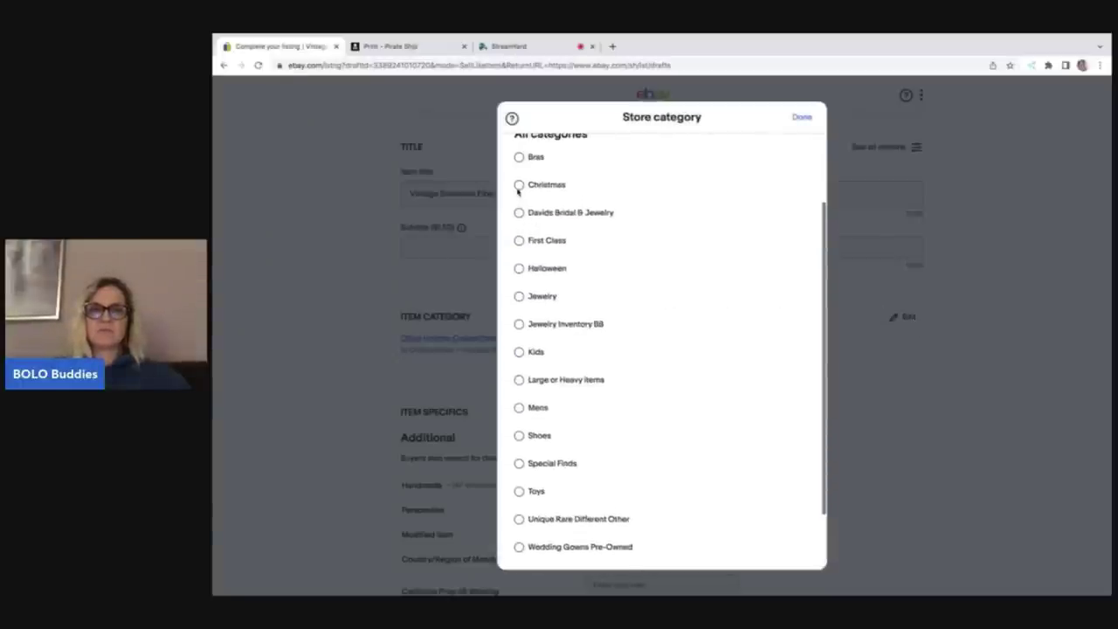
{"action": "left_click", "coordinate": [519, 186]}
{"action": "left_click", "coordinate": [671, 368]}
{"action": "scroll", "coordinate": [655, 456], "scroll_direction": "down", "scroll_amount": 5}
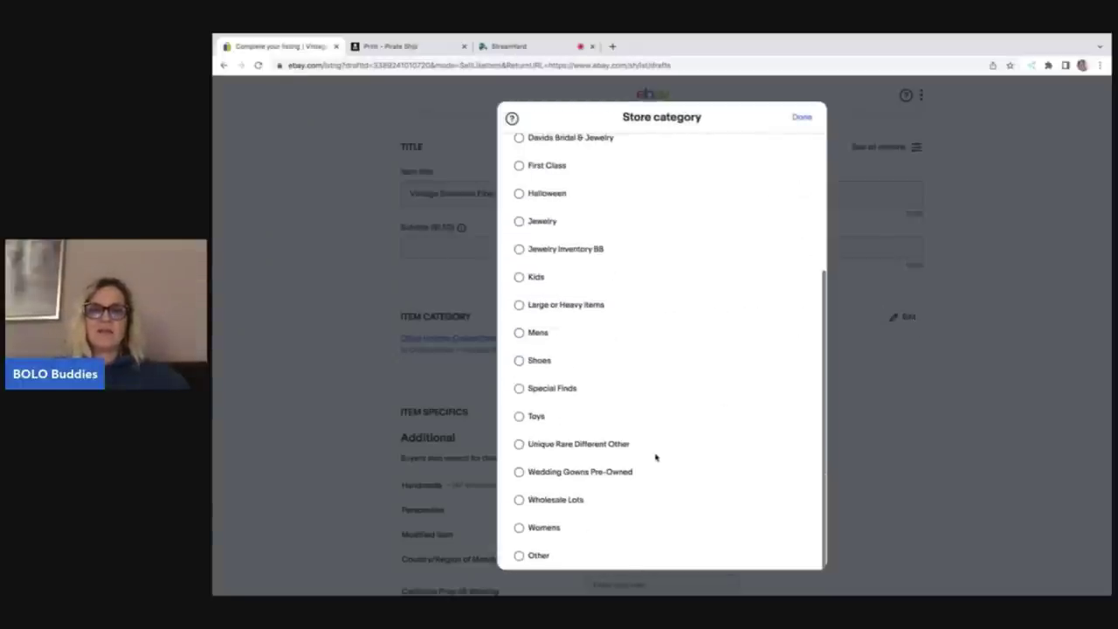
{"action": "left_click", "coordinate": [520, 446]}
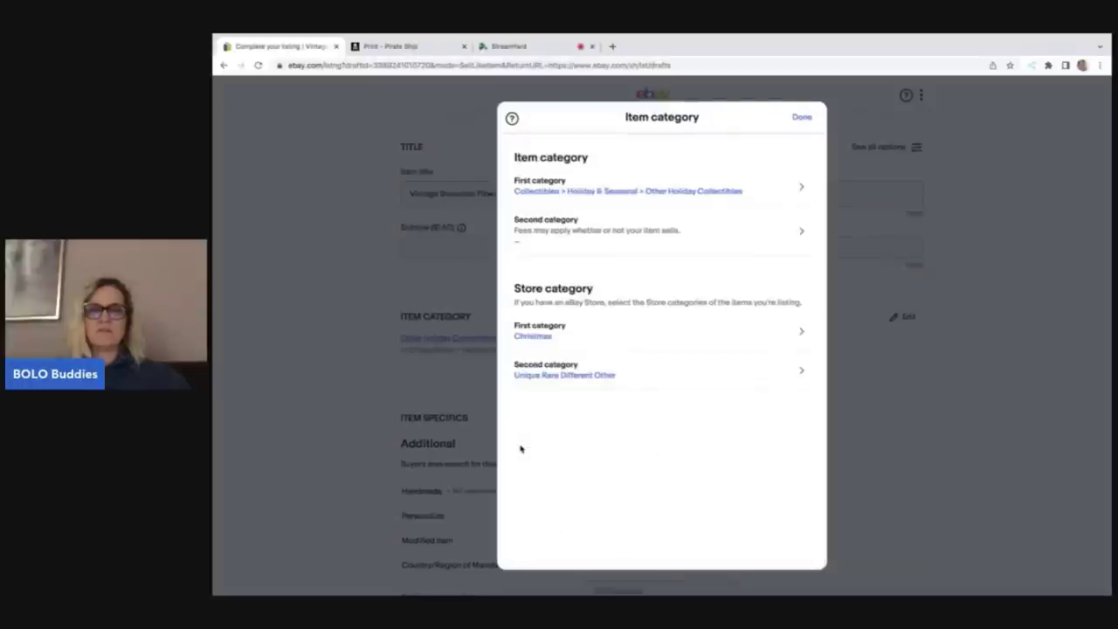
{"action": "left_click", "coordinate": [801, 117]}
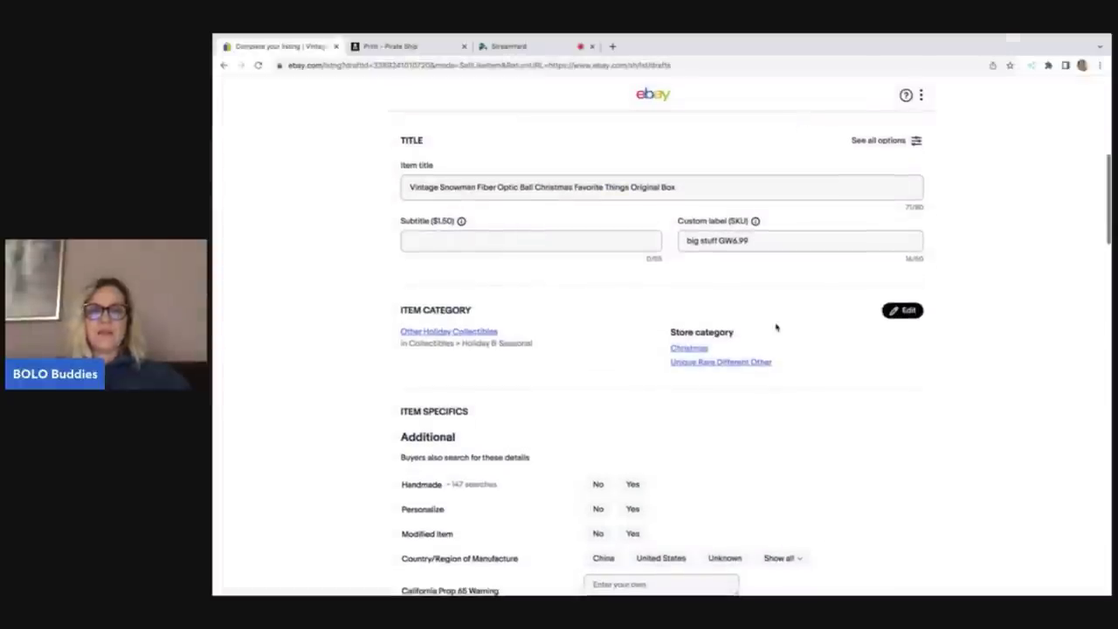
- Set the snowman's item condition to Used
{"action": "scroll", "coordinate": [739, 317], "scroll_direction": "down", "scroll_amount": 3}
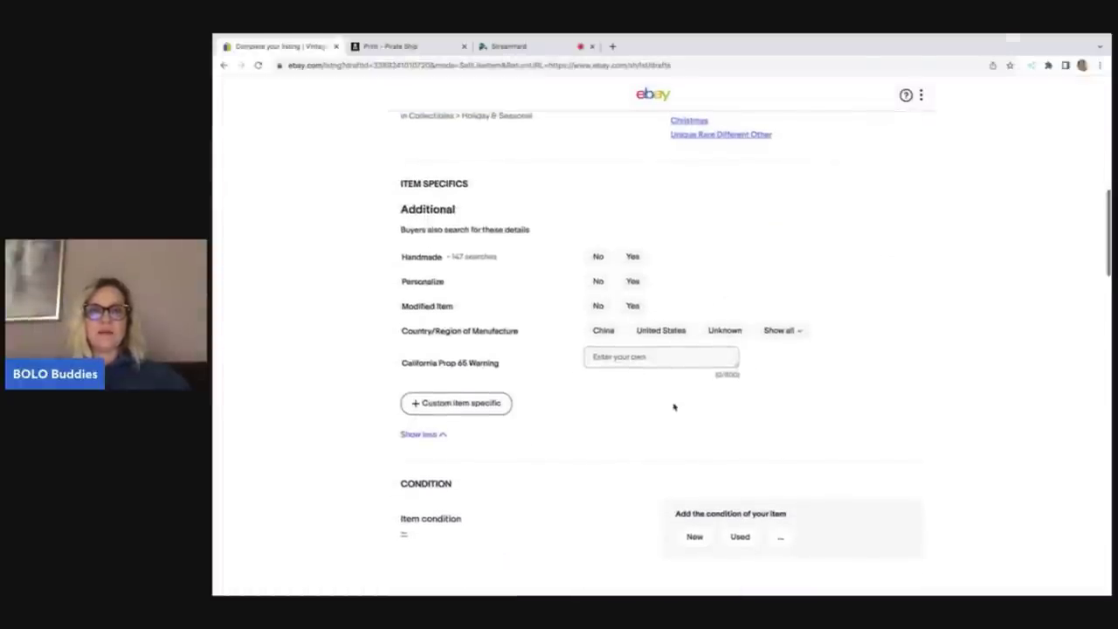
{"action": "scroll", "coordinate": [733, 356], "scroll_direction": "up", "scroll_amount": 4}
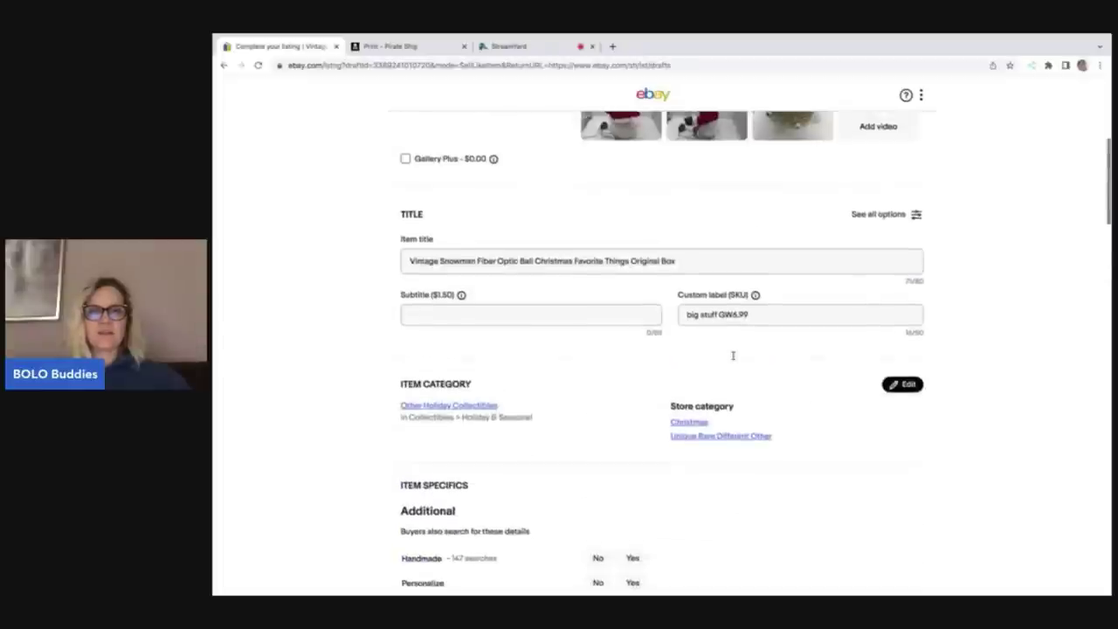
{"action": "scroll", "coordinate": [733, 356], "scroll_direction": "down", "scroll_amount": 5}
{"action": "left_click", "coordinate": [736, 403]}
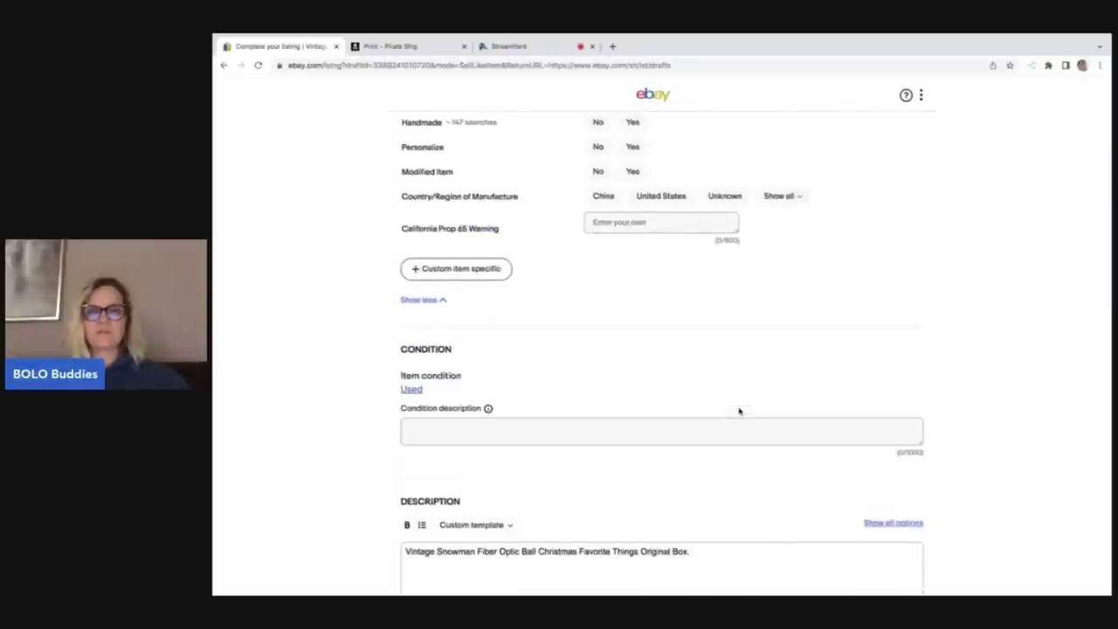
- Insert the custom template "everything" on a new line below the title text in the snowman's description
{"action": "scroll", "coordinate": [739, 411], "scroll_direction": "down", "scroll_amount": 2}
{"action": "left_click", "coordinate": [710, 378]}
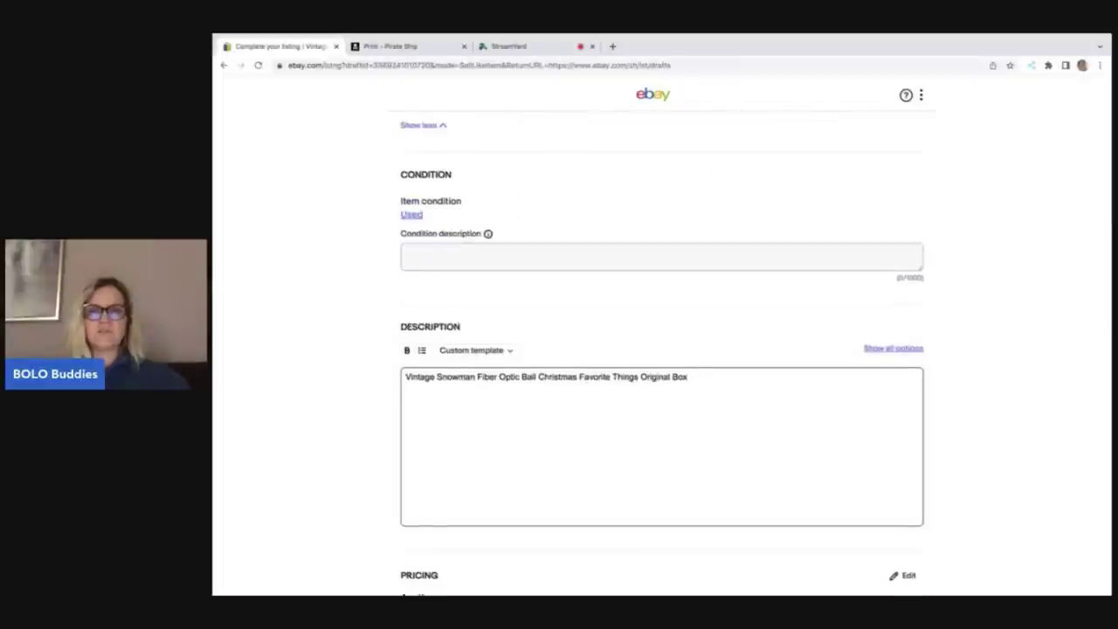
{"action": "key", "text": "Return"}
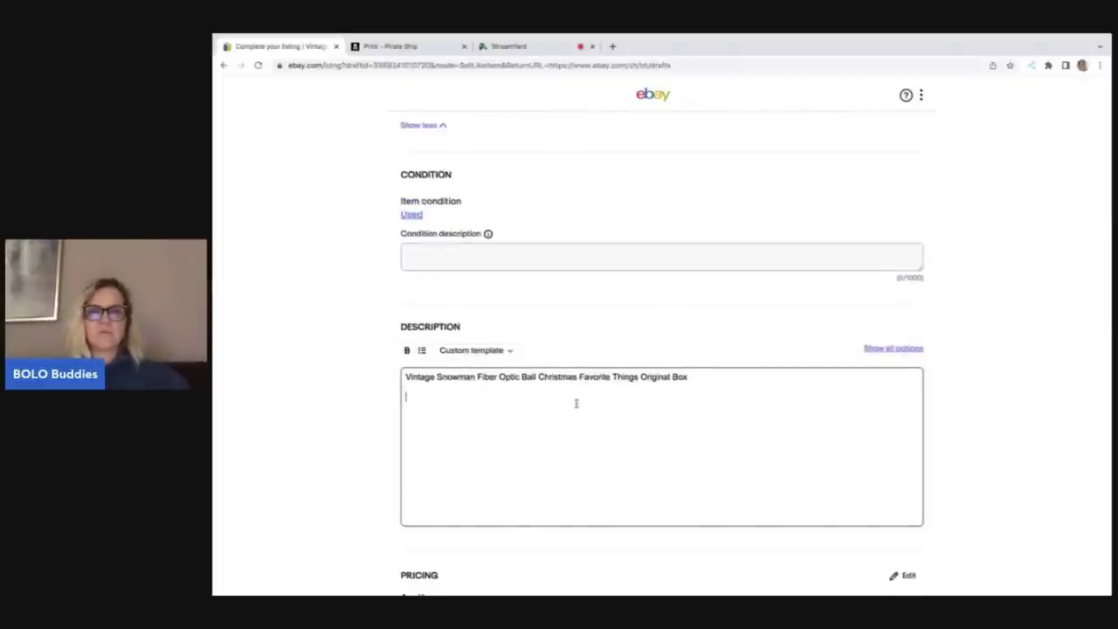
{"action": "left_click", "coordinate": [504, 351]}
{"action": "mouse_move", "coordinate": [476, 433]}
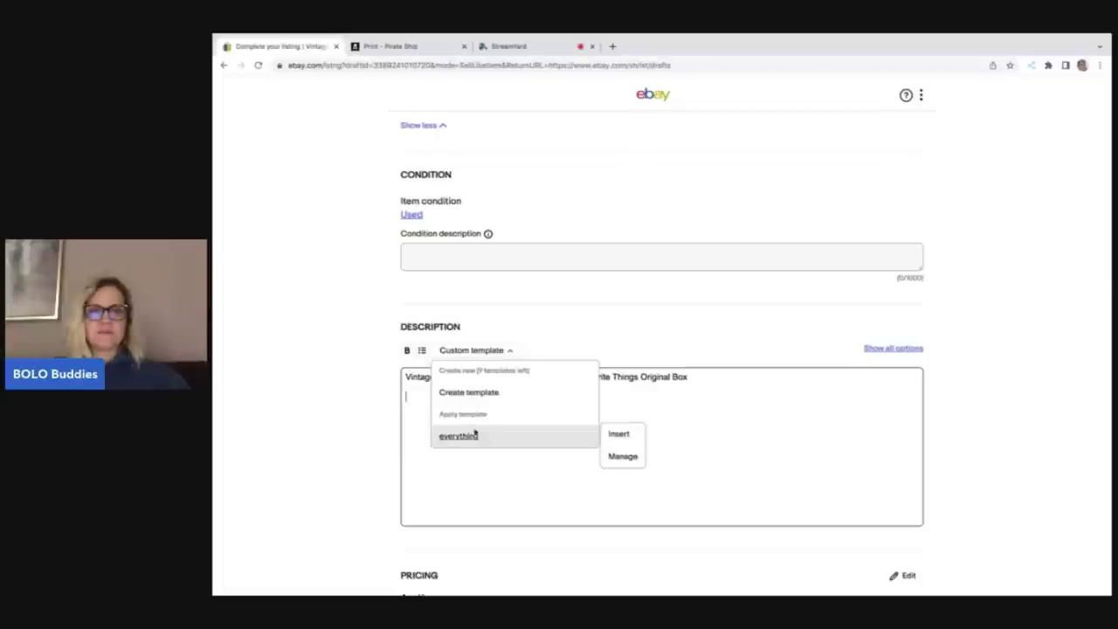
{"action": "left_click", "coordinate": [616, 434]}
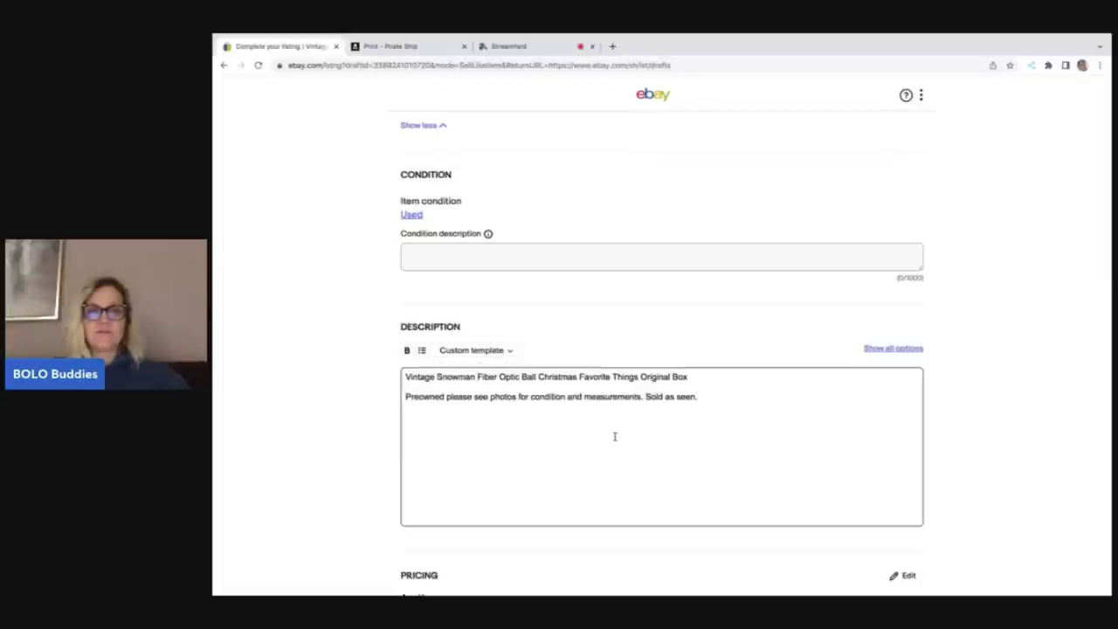
- Add the line "Tested and working please see video in description" between the title text and the template text
{"action": "key", "text": "Return"}
{"action": "type", "text": "T"}
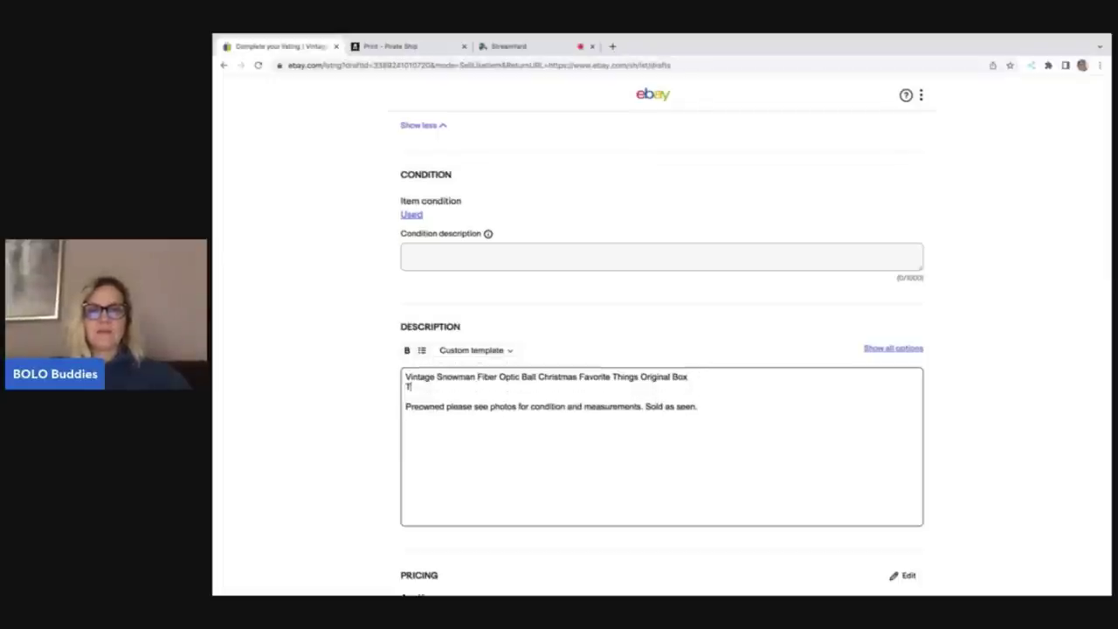
{"action": "type", "text": "ested and work"}
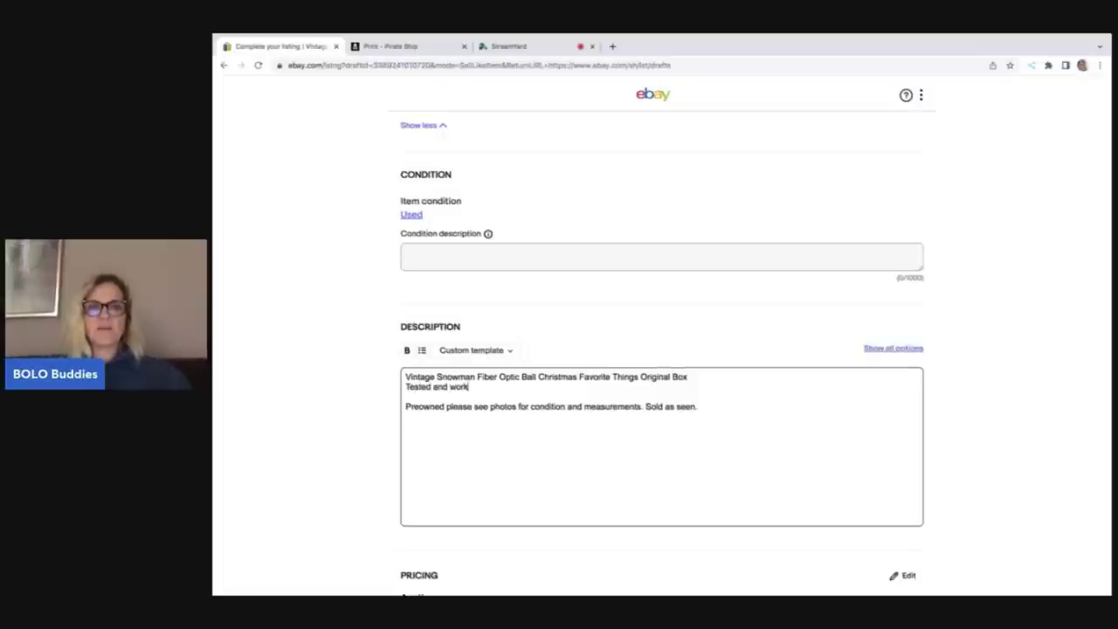
{"action": "type", "text": "ing please see "}
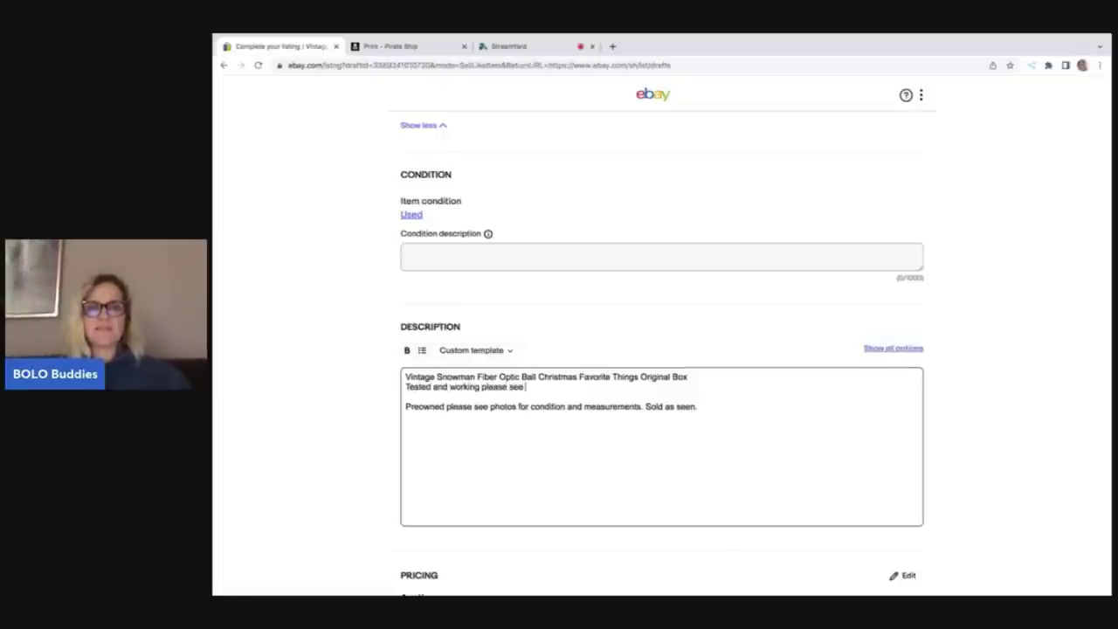
{"action": "type", "text": "video"}
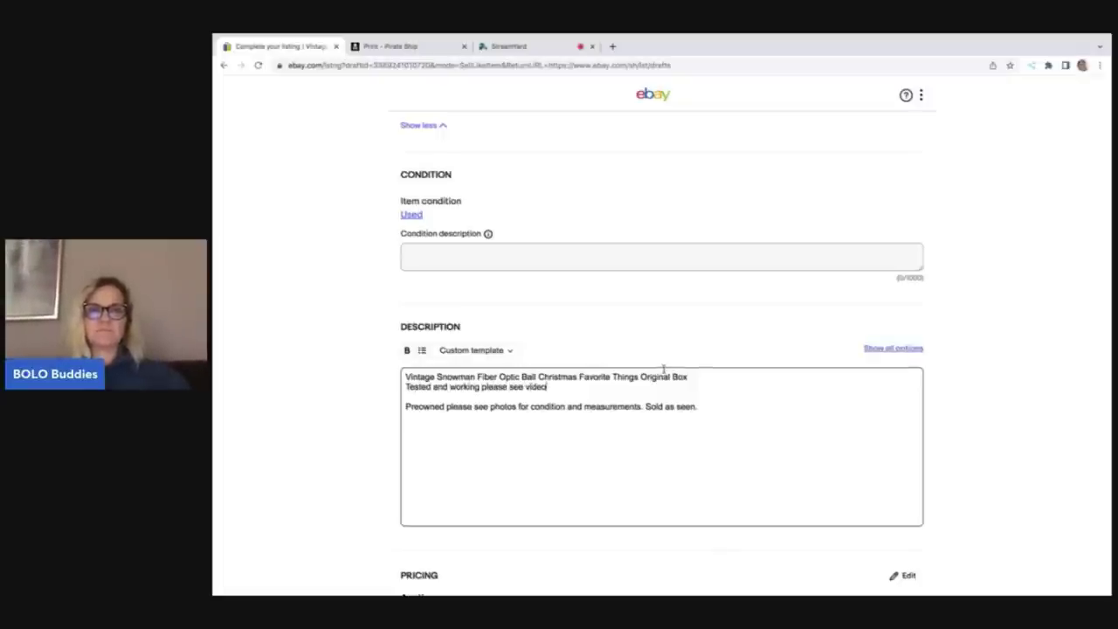
{"action": "type", "text": " (n descr"}
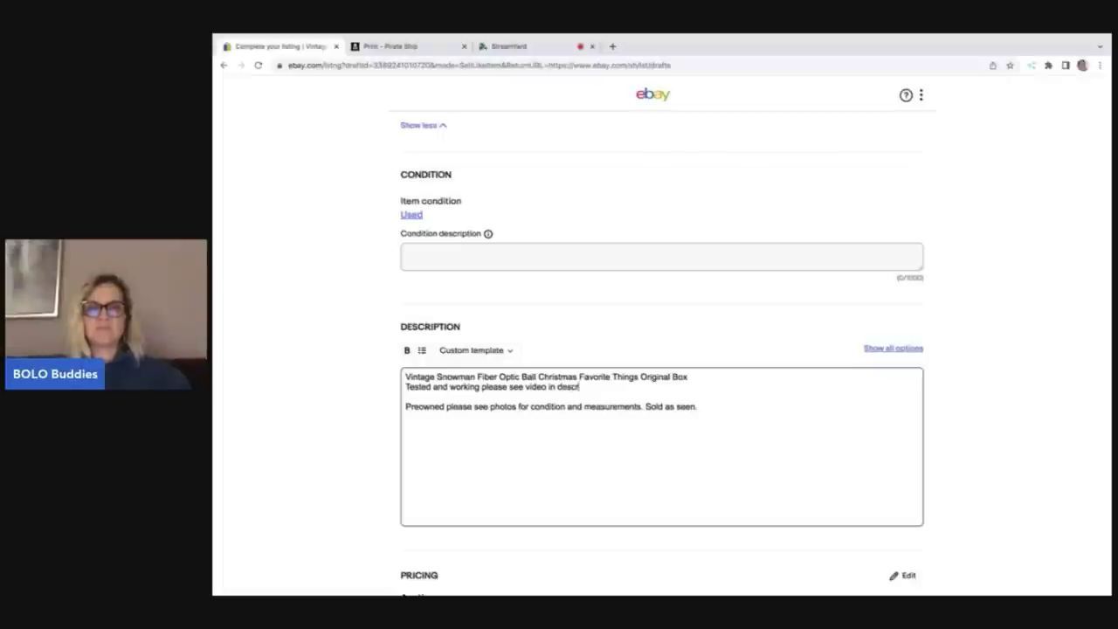
{"action": "type", "text": "iption."}
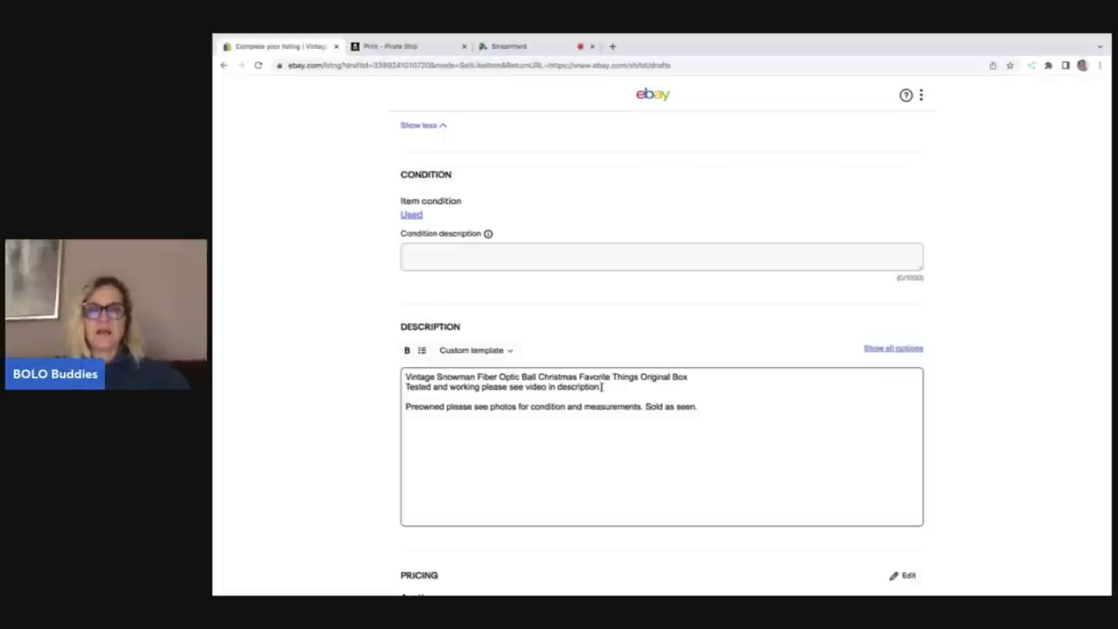
{"action": "left_click_drag", "start_coordinate": [601, 387], "coordinate": [405, 387]}
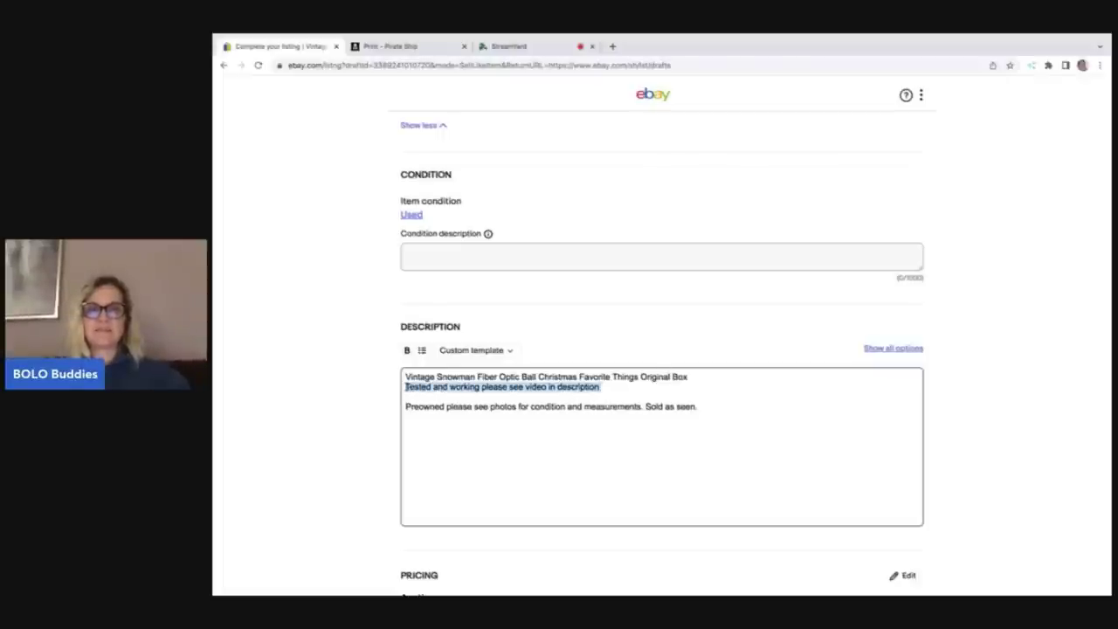
{"action": "right_click", "coordinate": [418, 392]}
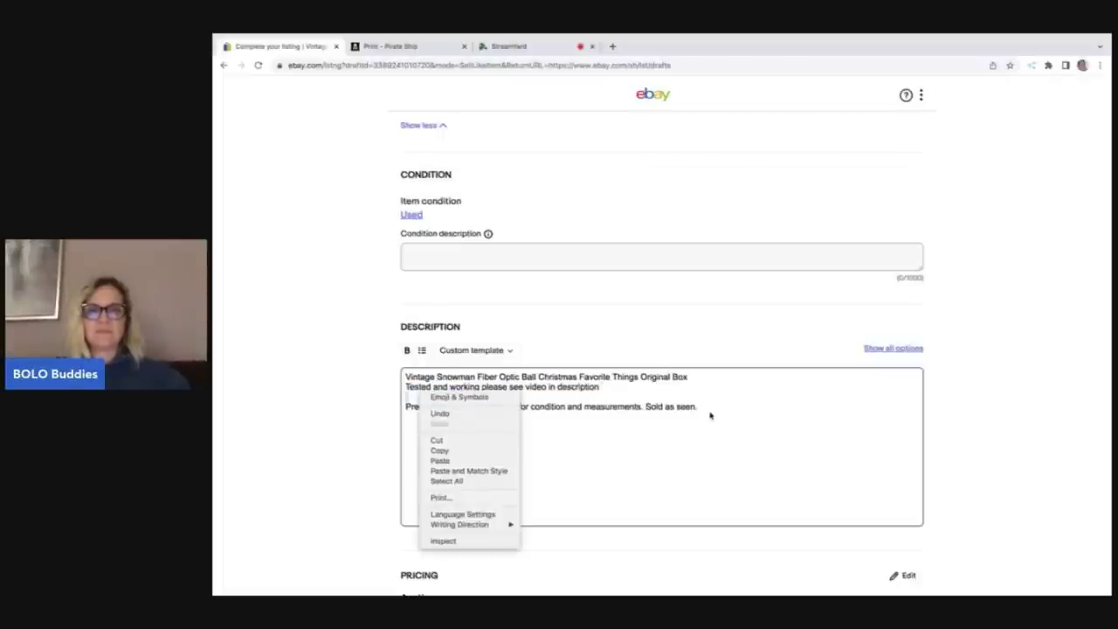
{"action": "key", "text": "Escape"}
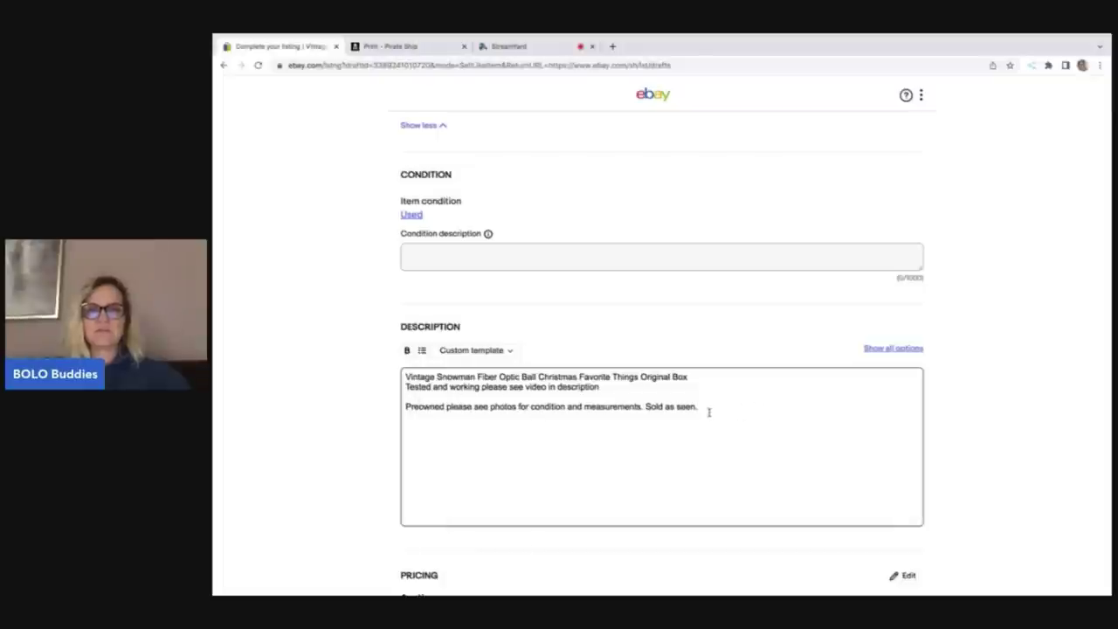
- Copy the "Tested and working" and "Preowned" lines from the description into the condition description, removing the blank line between them
{"action": "left_click_drag", "start_coordinate": [709, 412], "coordinate": [406, 387]}
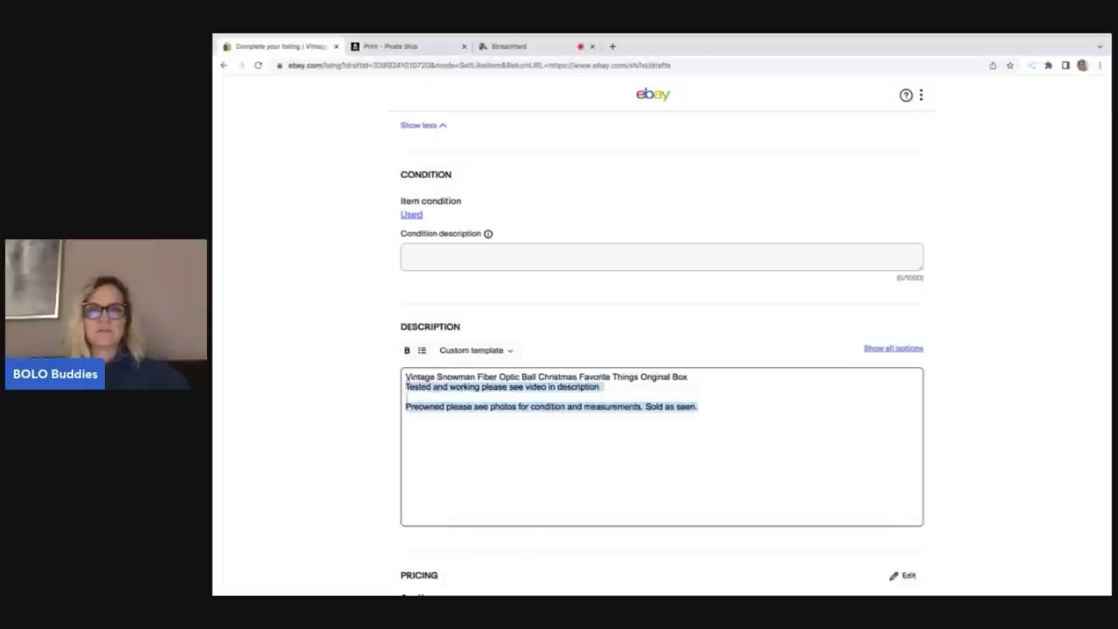
{"action": "right_click", "coordinate": [420, 392]}
{"action": "left_click", "coordinate": [445, 458]}
{"action": "left_click", "coordinate": [439, 257]}
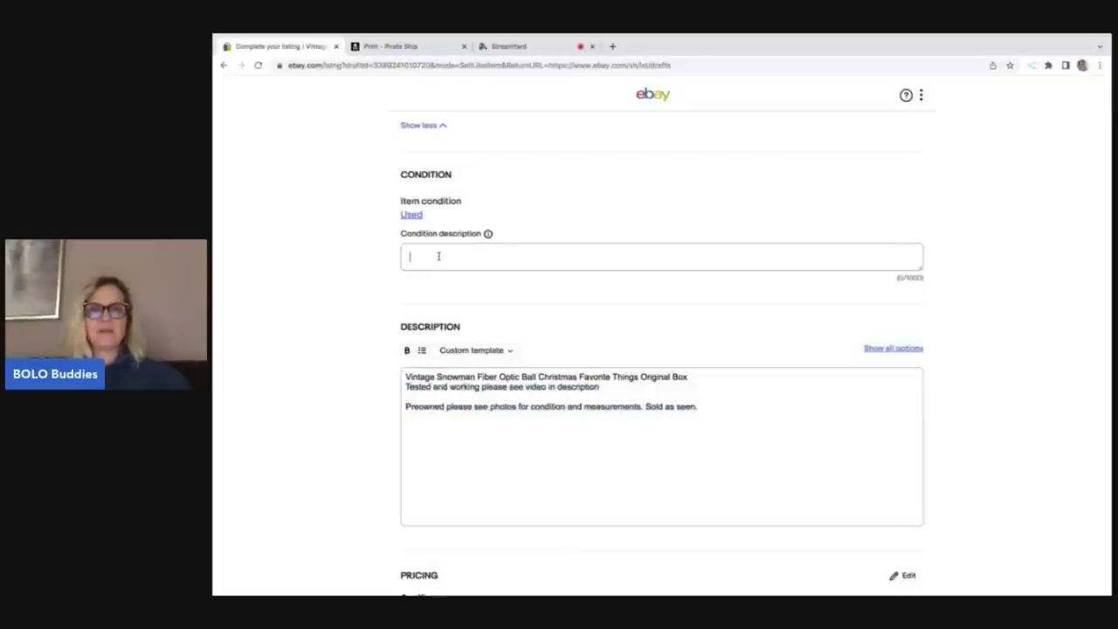
{"action": "right_click", "coordinate": [442, 255]}
{"action": "left_click", "coordinate": [469, 324]}
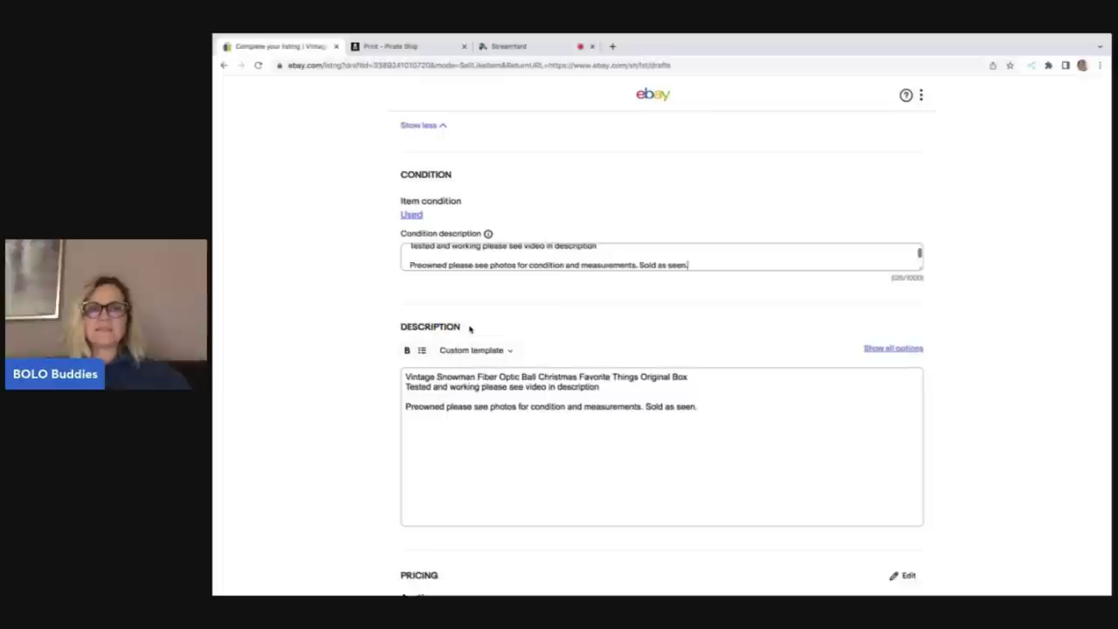
{"action": "key", "text": "BackSpace"}
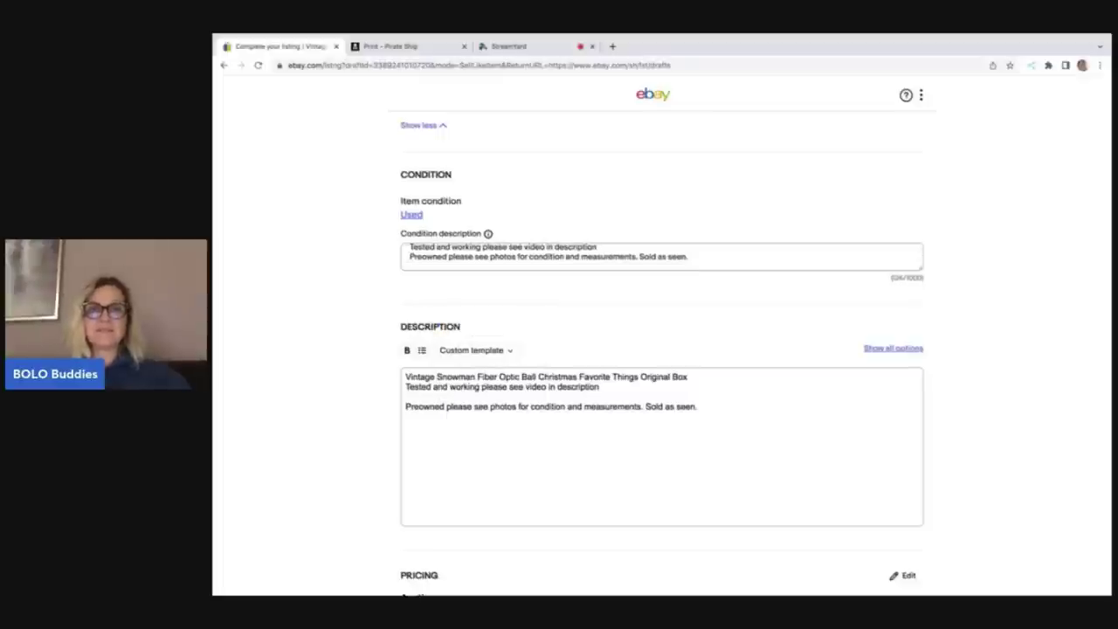
{"action": "scroll", "coordinate": [424, 279], "scroll_direction": "up", "scroll_amount": 1}
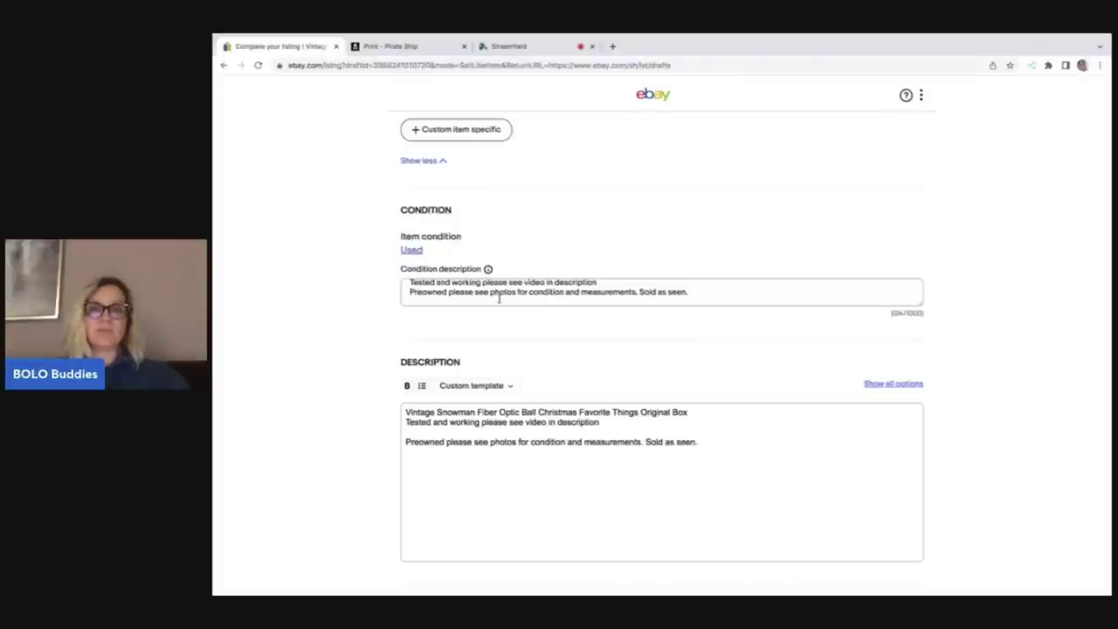
- Set the snowman auction's starting bid to $99.99
{"action": "scroll", "coordinate": [499, 298], "scroll_direction": "down", "scroll_amount": 2}
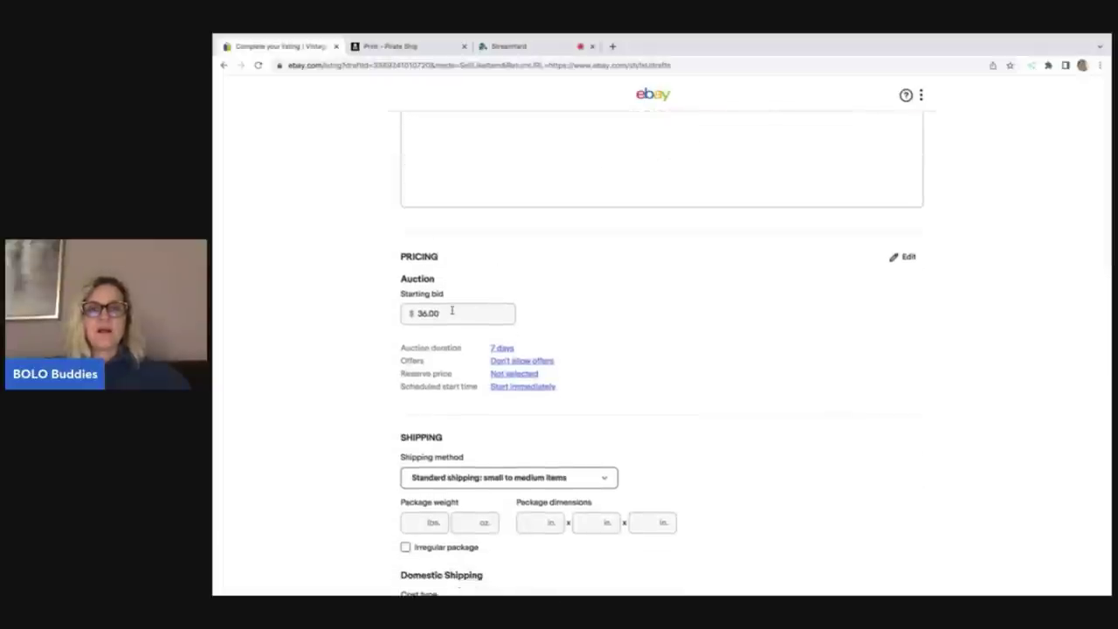
{"action": "left_click", "coordinate": [451, 312]}
{"action": "key", "text": "BackSpace"}
{"action": "key", "text": "BackSpace"}
{"action": "key", "text": "BackSpace"}
{"action": "key", "text": "BackSpace"}
{"action": "key", "text": "BackSpace"}
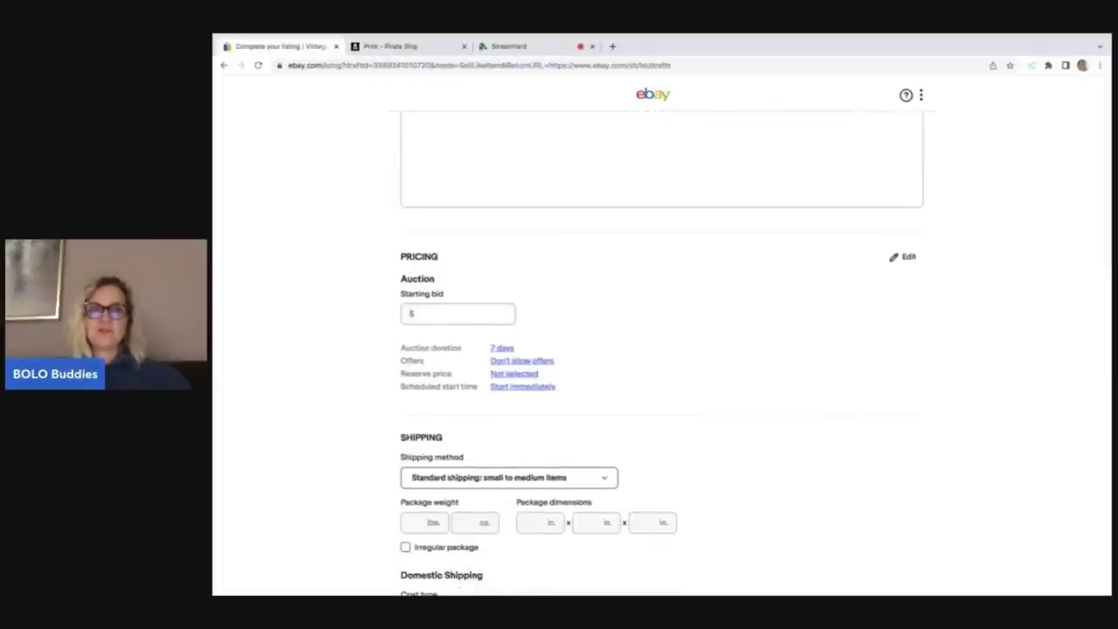
{"action": "type", "text": "99.99"}
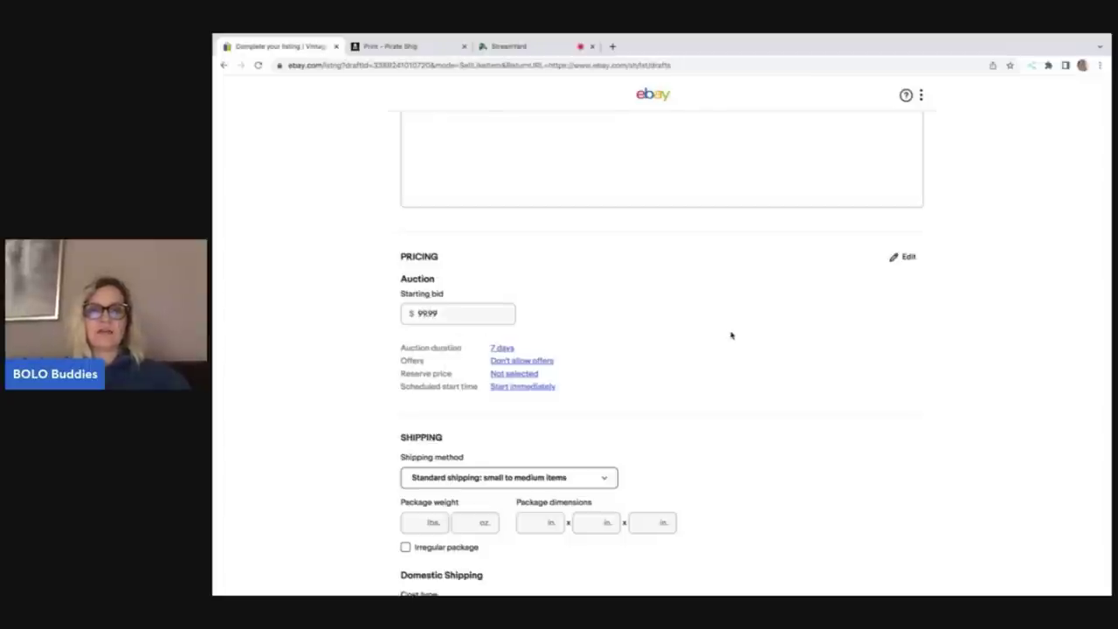
- Allow offers on the snowman auction
{"action": "left_click", "coordinate": [516, 361]}
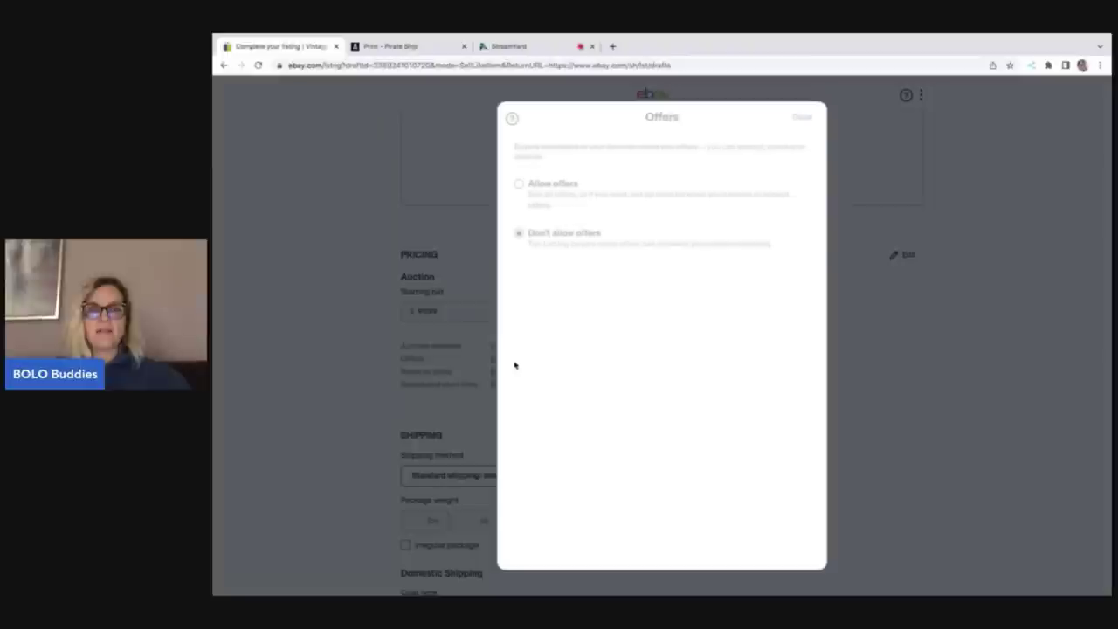
{"action": "left_click", "coordinate": [521, 186]}
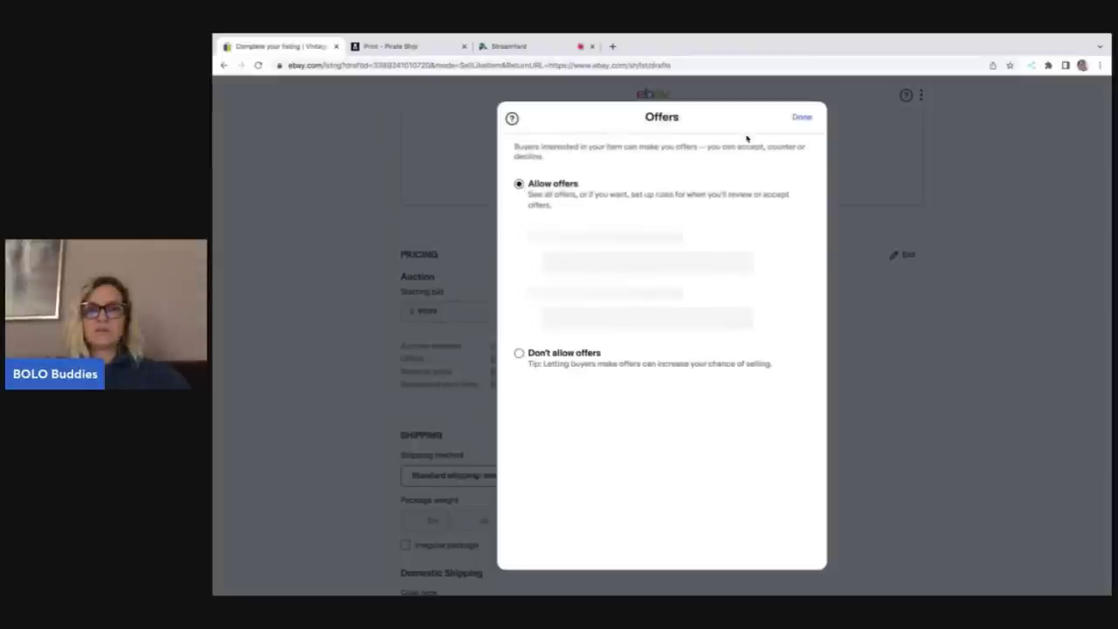
{"action": "left_click", "coordinate": [799, 117]}
- Set the snowman's package weight to 6 lbs and its package dimensions to 20 x 14 x 11 inches
{"action": "scroll", "coordinate": [746, 387], "scroll_direction": "down", "scroll_amount": 2}
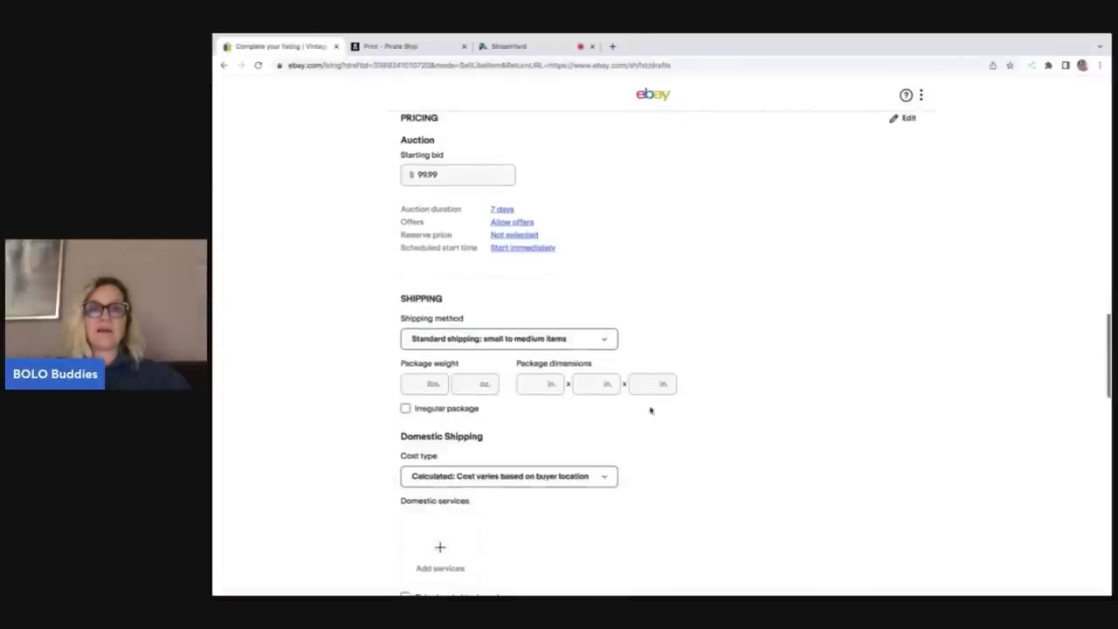
{"action": "left_click", "coordinate": [419, 384]}
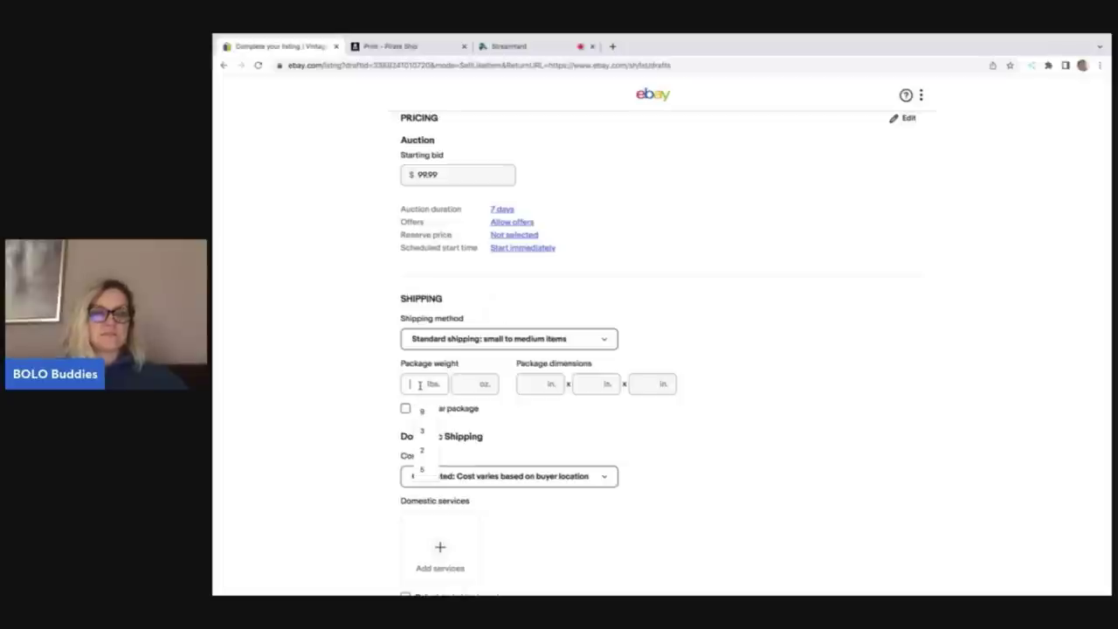
{"action": "type", "text": "6"}
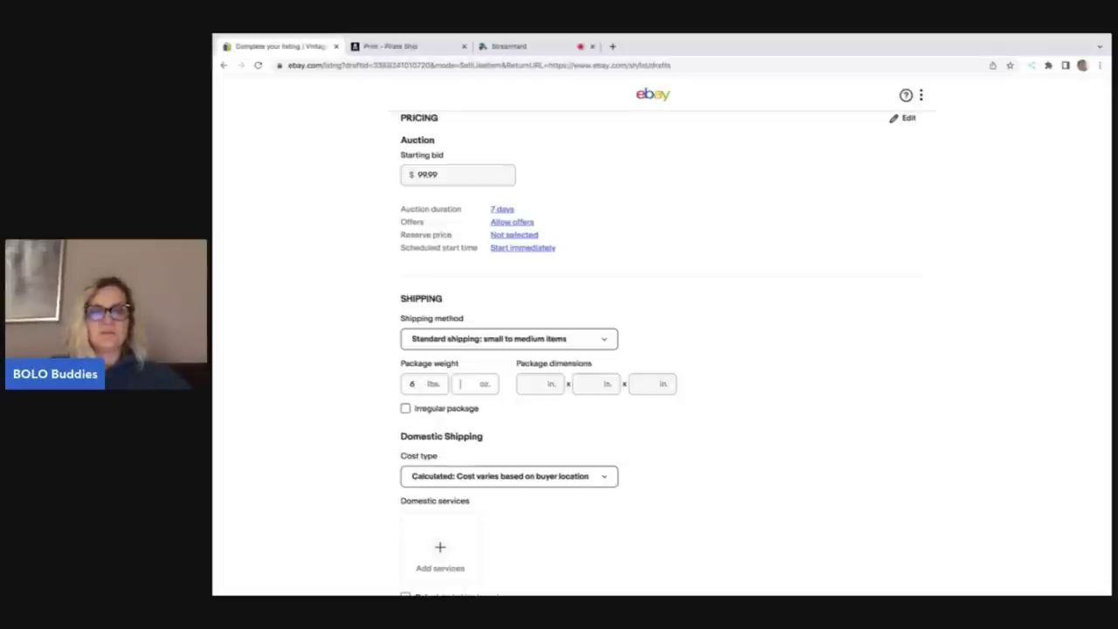
{"action": "left_click", "coordinate": [534, 384]}
{"action": "type", "text": "2"}
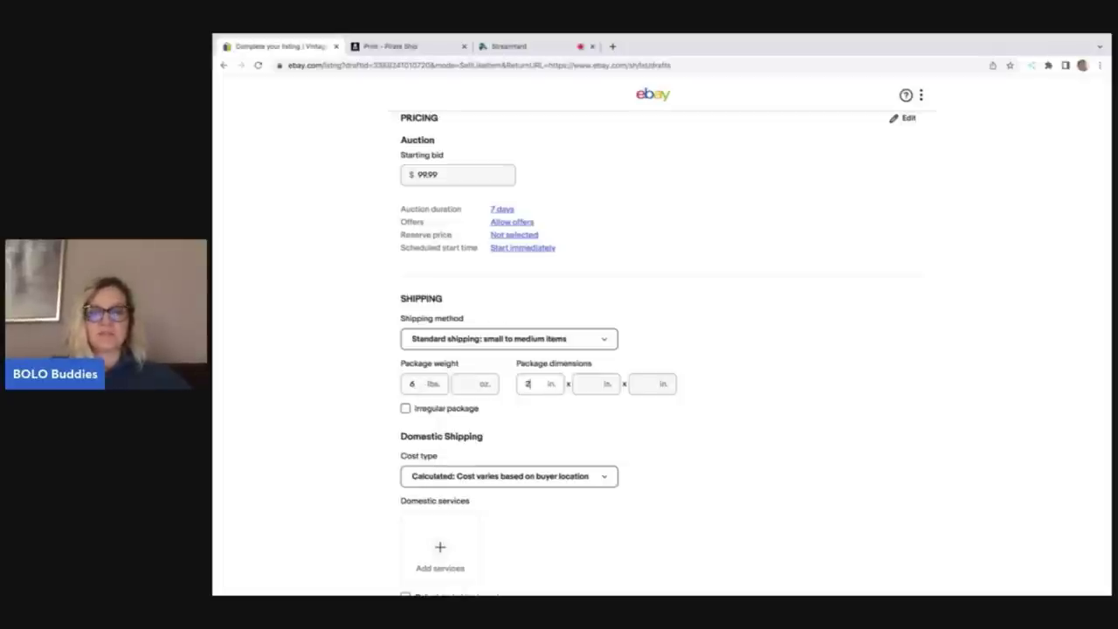
{"action": "type", "text": "0"}
{"action": "key", "text": "Tab"}
{"action": "type", "text": "14"}
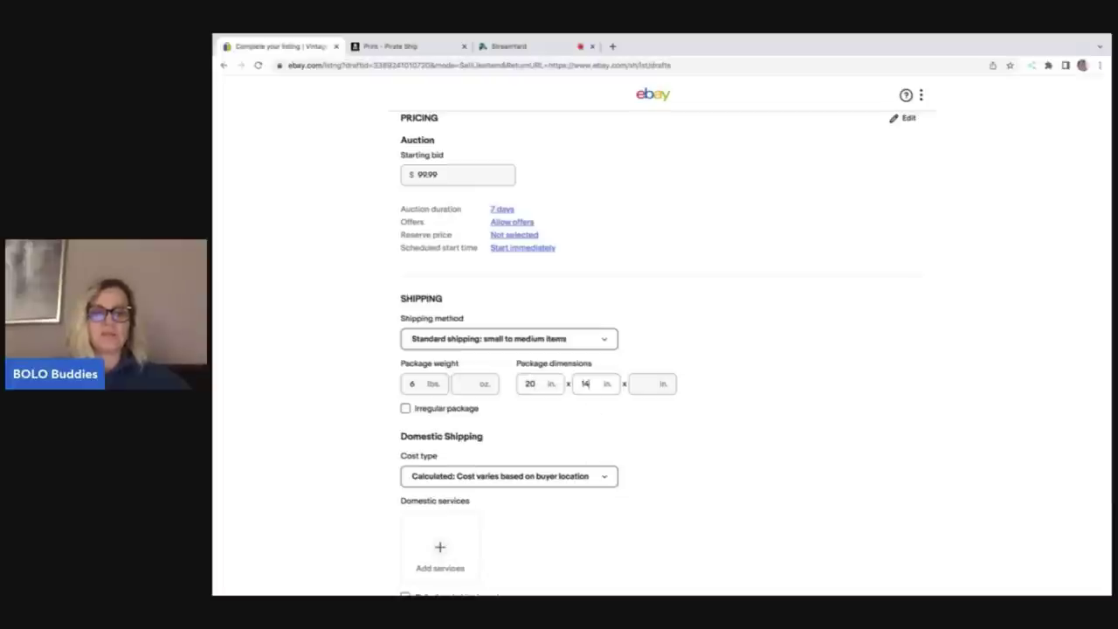
{"action": "key", "text": "Tab"}
{"action": "type", "text": "12"}
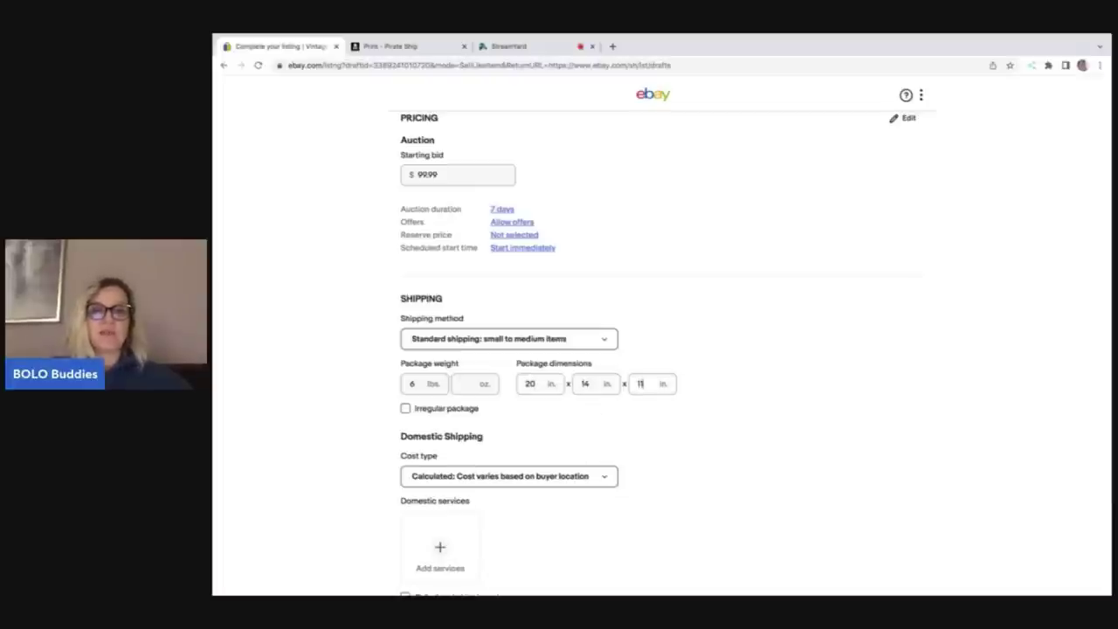
- Save the snowman listing for later as a draft
{"action": "scroll", "coordinate": [813, 419], "scroll_direction": "down", "scroll_amount": 4}
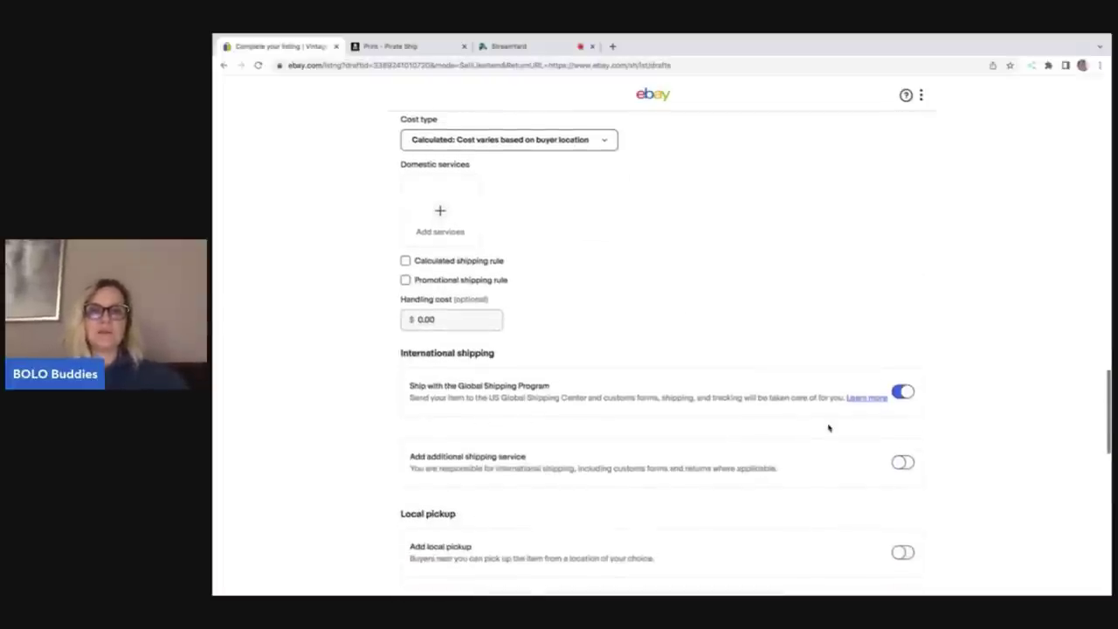
{"action": "scroll", "coordinate": [829, 428], "scroll_direction": "down", "scroll_amount": 10}
{"action": "scroll", "coordinate": [828, 428], "scroll_direction": "down", "scroll_amount": 1}
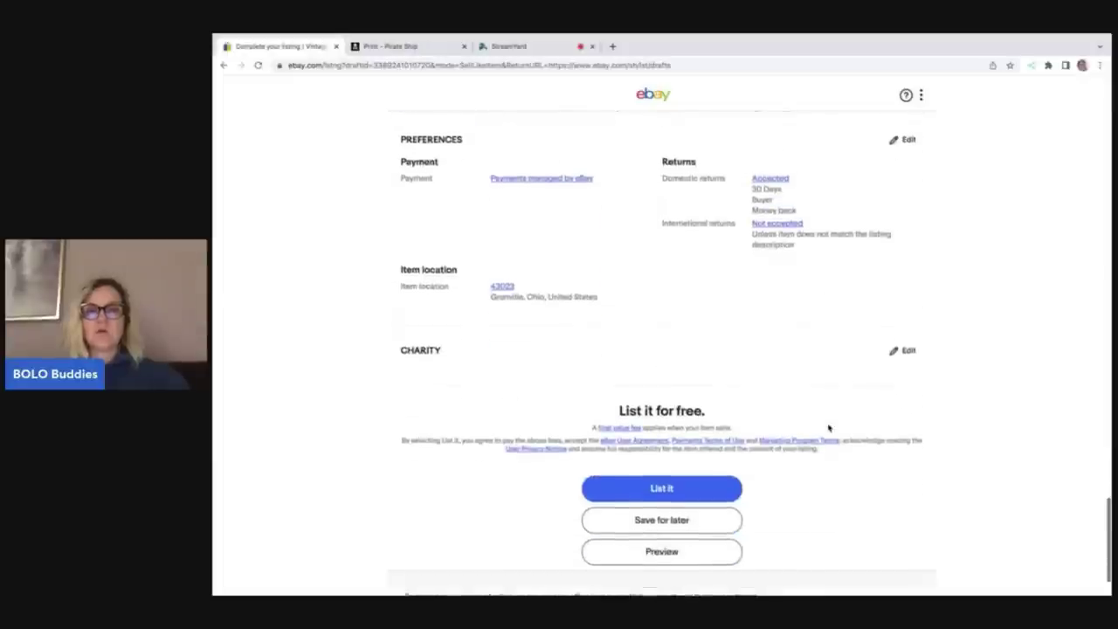
{"action": "left_click", "coordinate": [677, 520]}
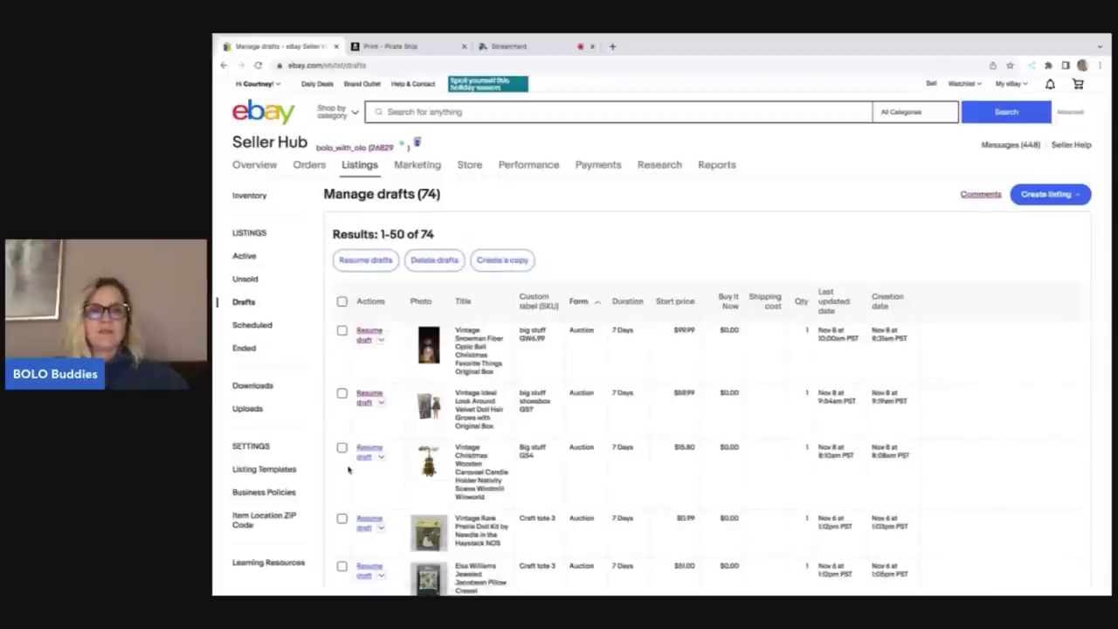
- Resume the draft for the vintage Christmas wooden carousel candle holder and clear its Item Height value
{"action": "left_click", "coordinate": [365, 451]}
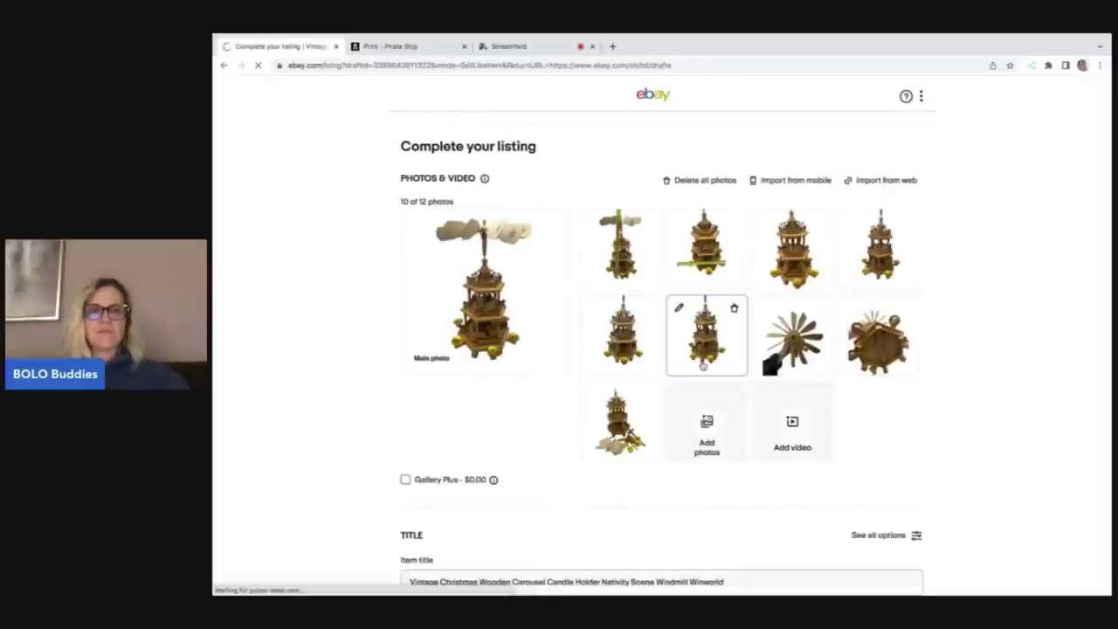
{"action": "scroll", "coordinate": [702, 366], "scroll_direction": "down", "scroll_amount": 3}
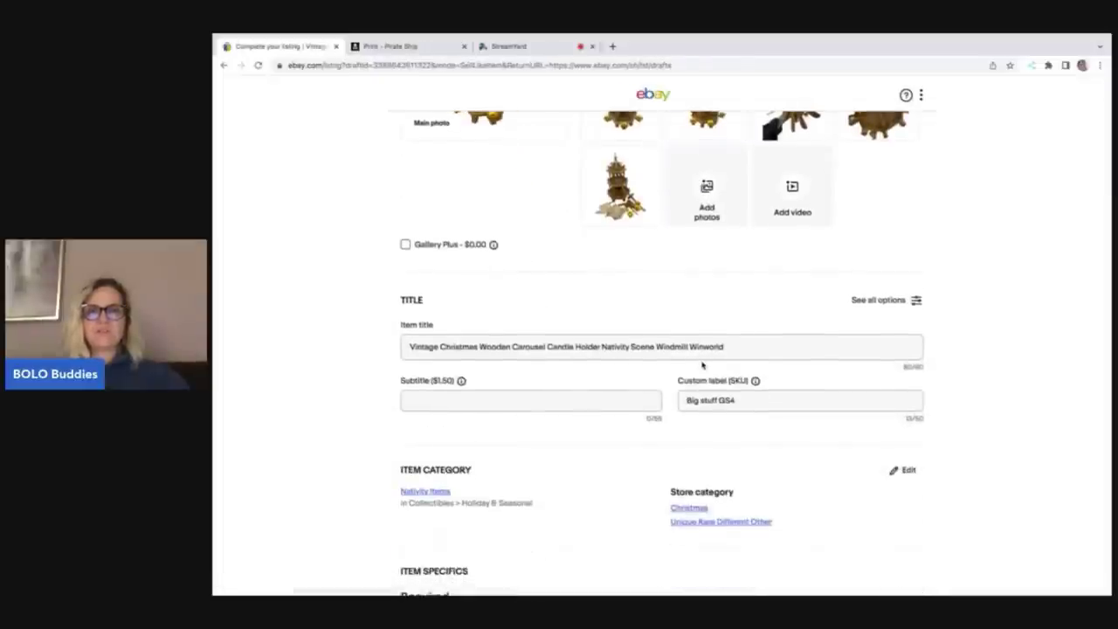
{"action": "scroll", "coordinate": [703, 365], "scroll_direction": "down", "scroll_amount": 1}
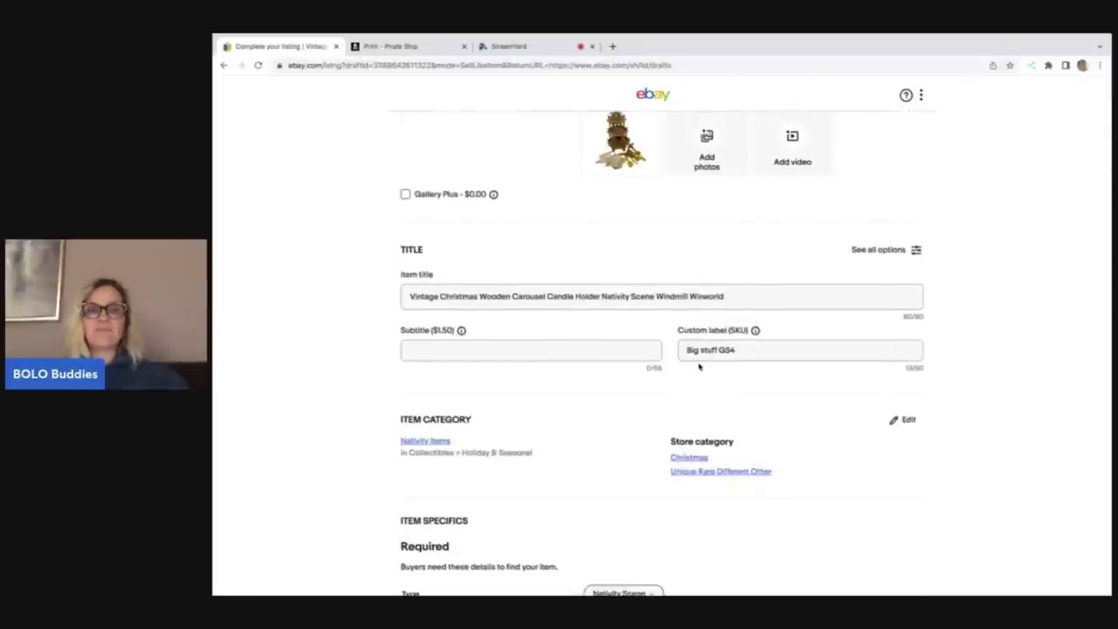
{"action": "scroll", "coordinate": [699, 366], "scroll_direction": "down", "scroll_amount": 1}
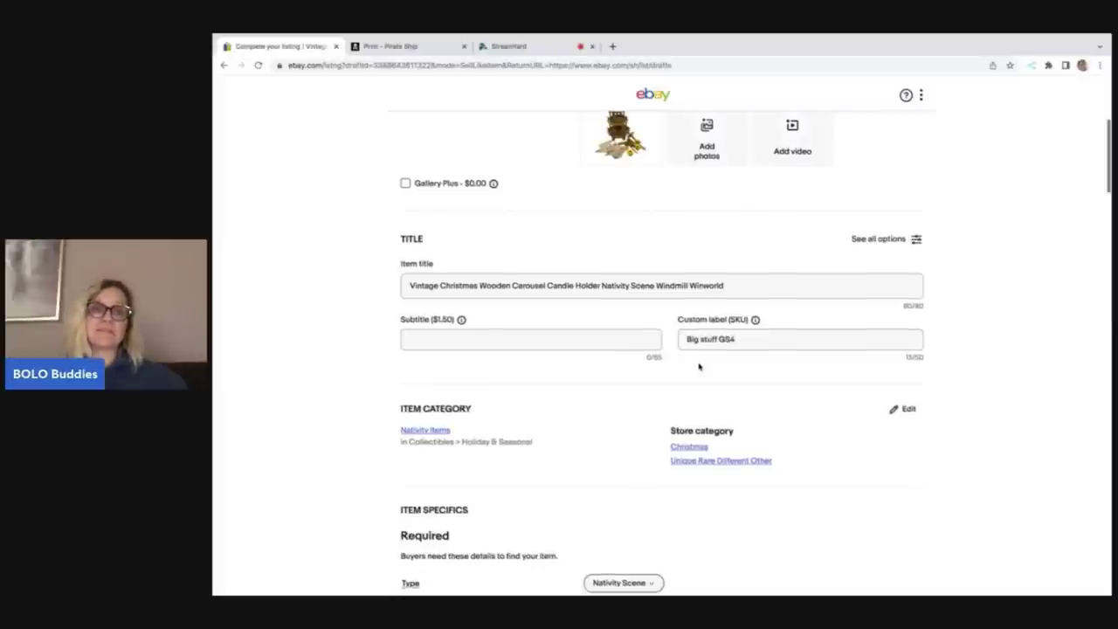
{"action": "scroll", "coordinate": [699, 366], "scroll_direction": "down", "scroll_amount": 4}
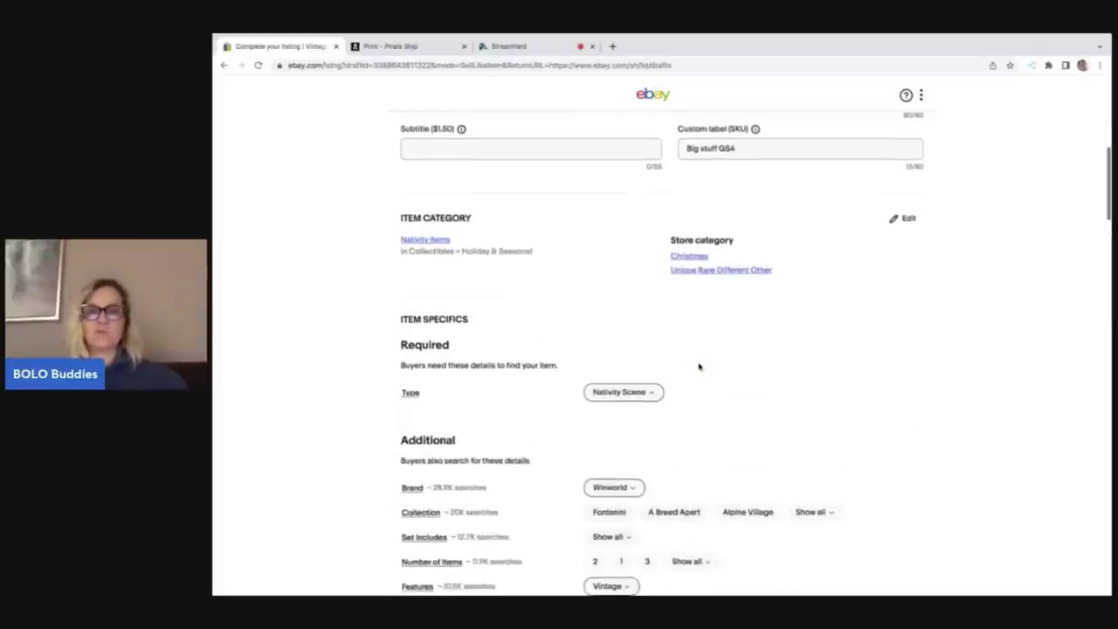
{"action": "scroll", "coordinate": [699, 366], "scroll_direction": "down", "scroll_amount": 5}
{"action": "scroll", "coordinate": [698, 366], "scroll_direction": "down", "scroll_amount": 3}
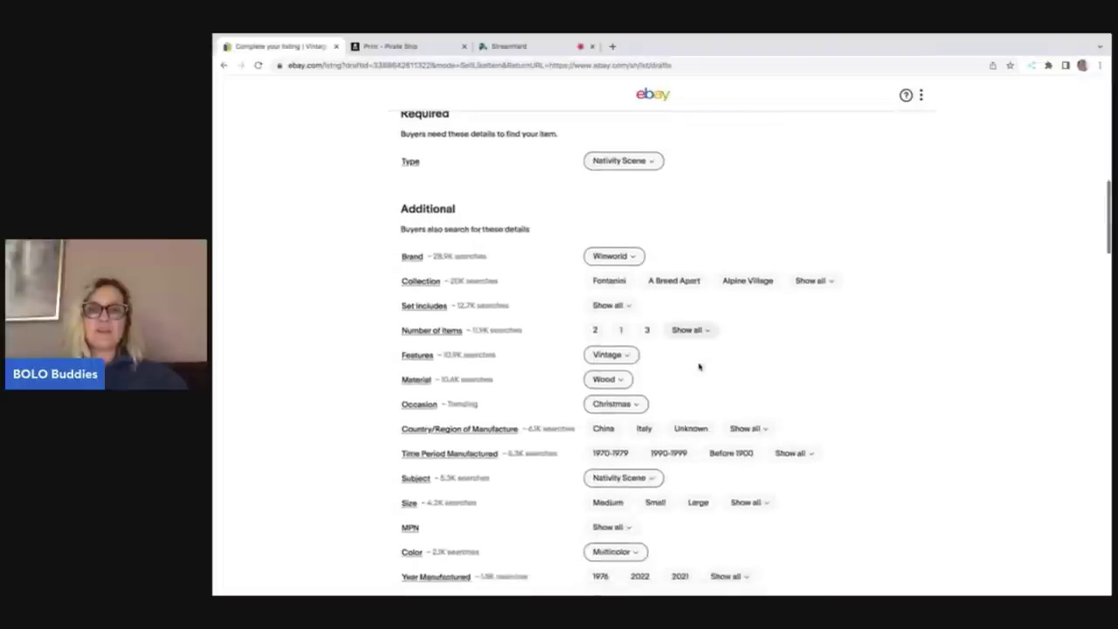
{"action": "scroll", "coordinate": [699, 366], "scroll_direction": "down", "scroll_amount": 3}
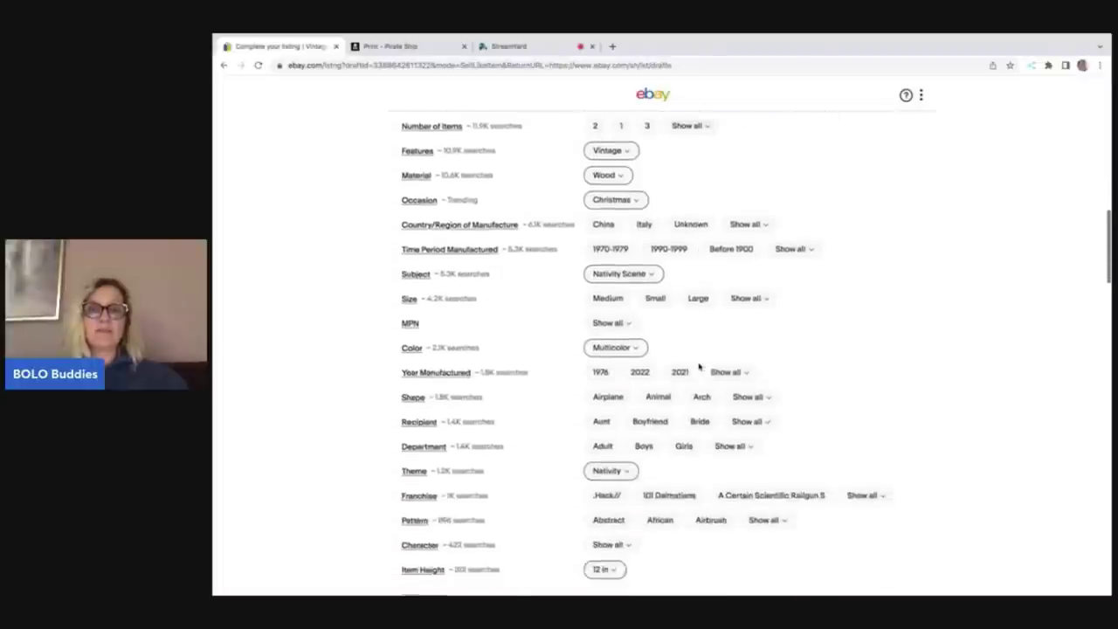
{"action": "scroll", "coordinate": [698, 366], "scroll_direction": "down", "scroll_amount": 3}
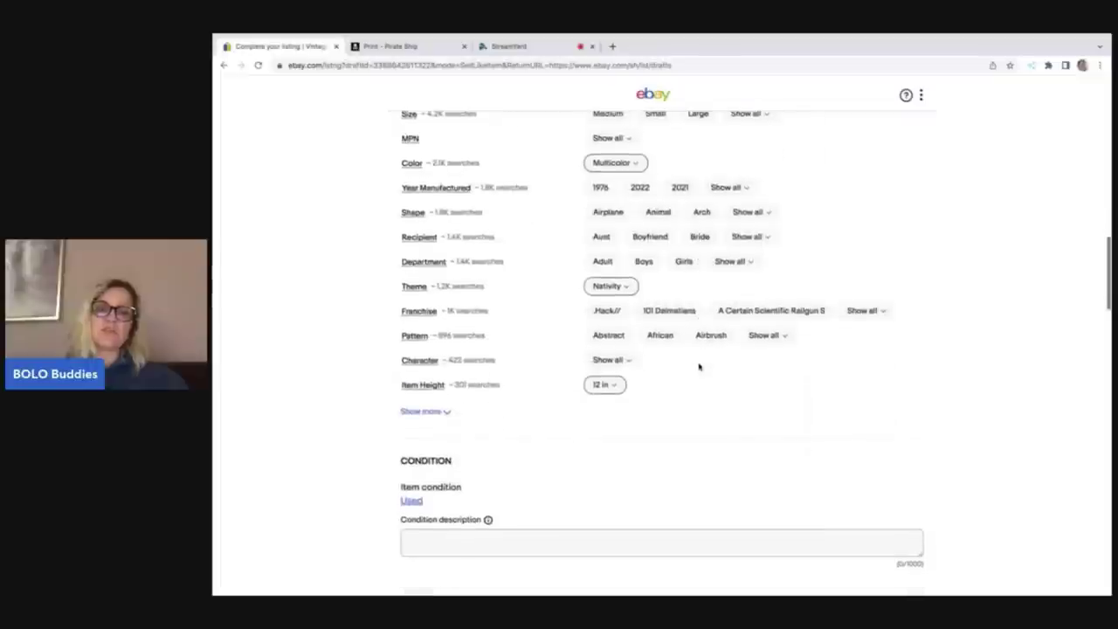
{"action": "left_click", "coordinate": [609, 385]}
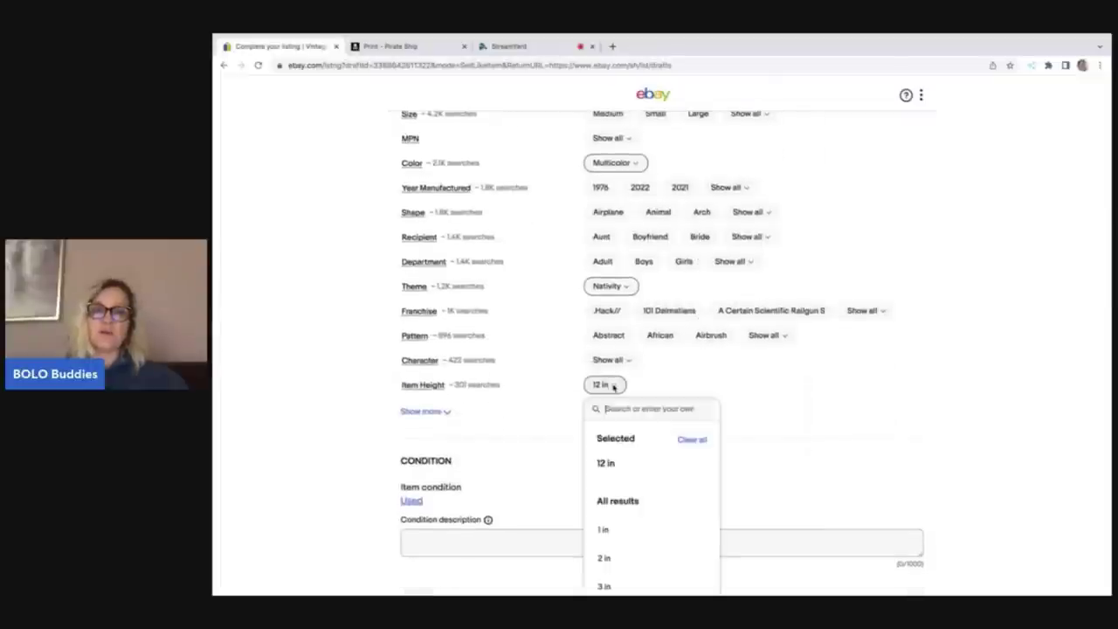
{"action": "left_click", "coordinate": [692, 440]}
- Remove the period ending the candle holder's description line and insert the custom template "everything" on a new line below it
{"action": "scroll", "coordinate": [691, 439], "scroll_direction": "down", "scroll_amount": 2}
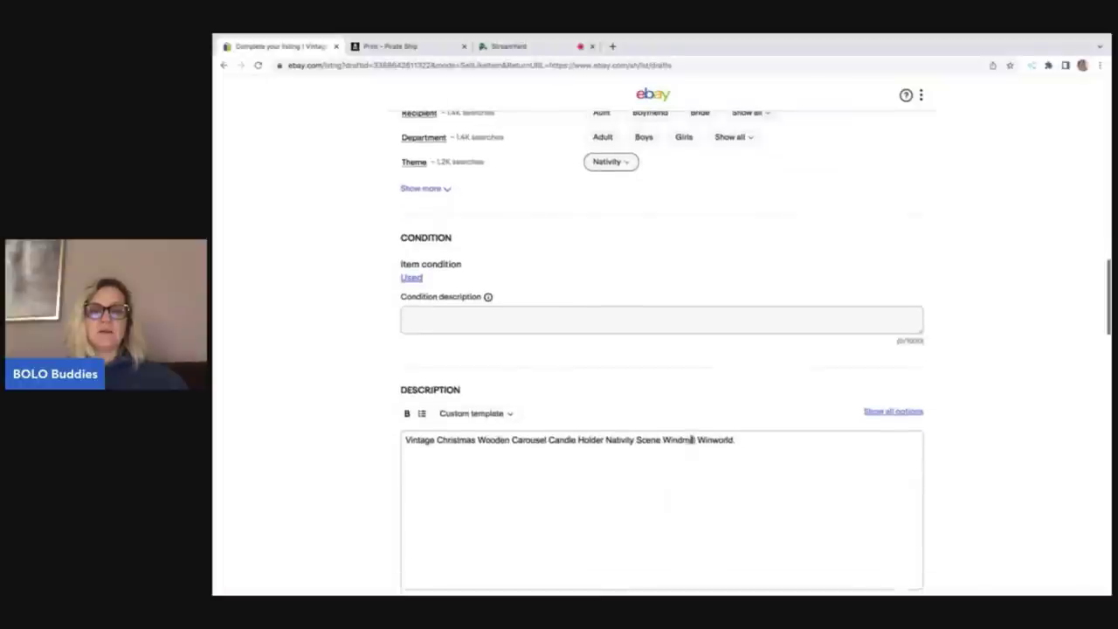
{"action": "scroll", "coordinate": [692, 441], "scroll_direction": "up", "scroll_amount": 15}
{"action": "scroll", "coordinate": [692, 443], "scroll_direction": "down", "scroll_amount": 10}
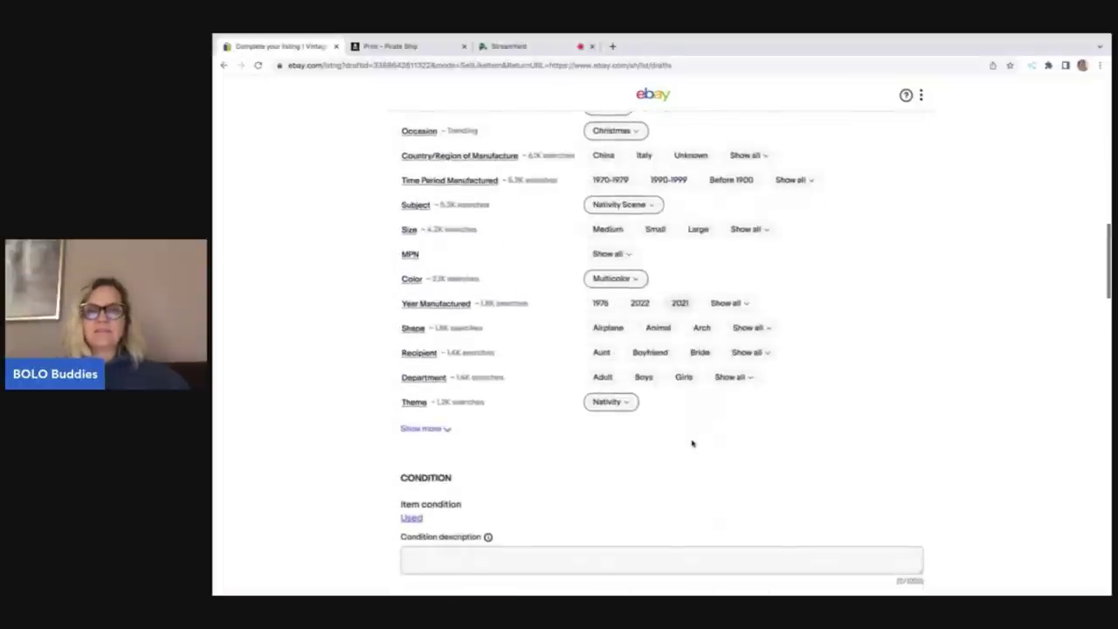
{"action": "scroll", "coordinate": [692, 443], "scroll_direction": "down", "scroll_amount": 2}
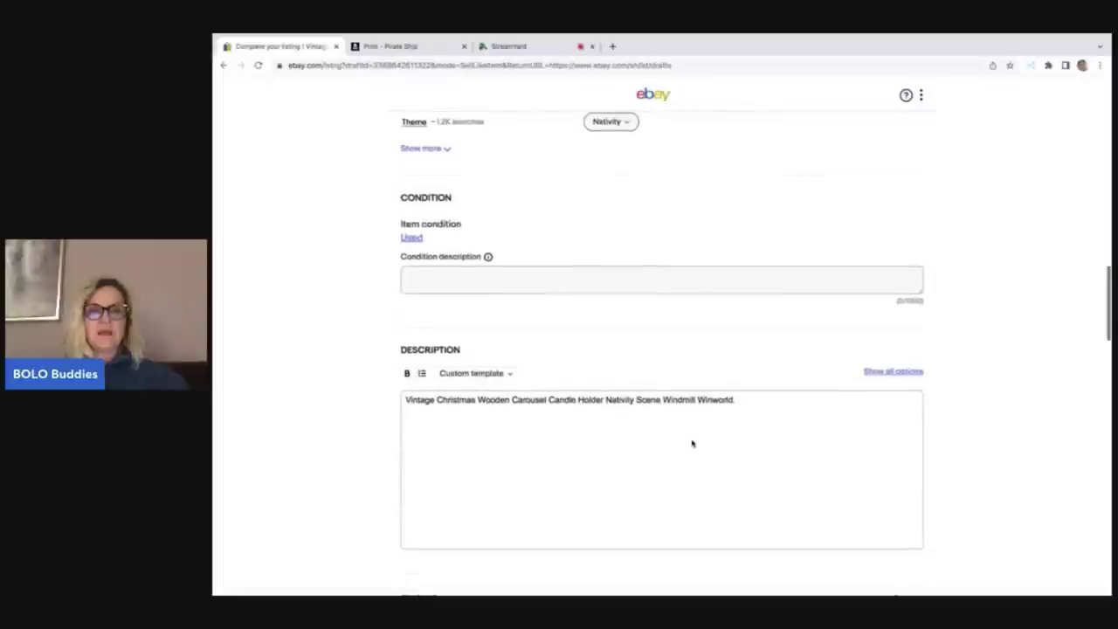
{"action": "left_click", "coordinate": [744, 399]}
{"action": "key", "text": "BackSpace"}
{"action": "key", "text": "Return"}
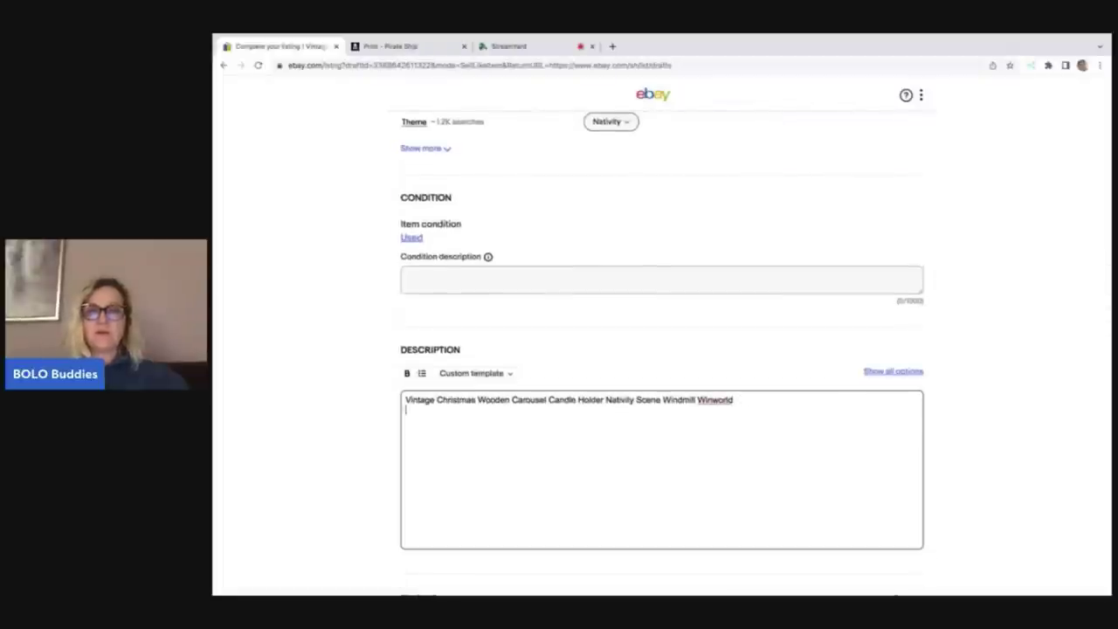
{"action": "left_click", "coordinate": [512, 375]}
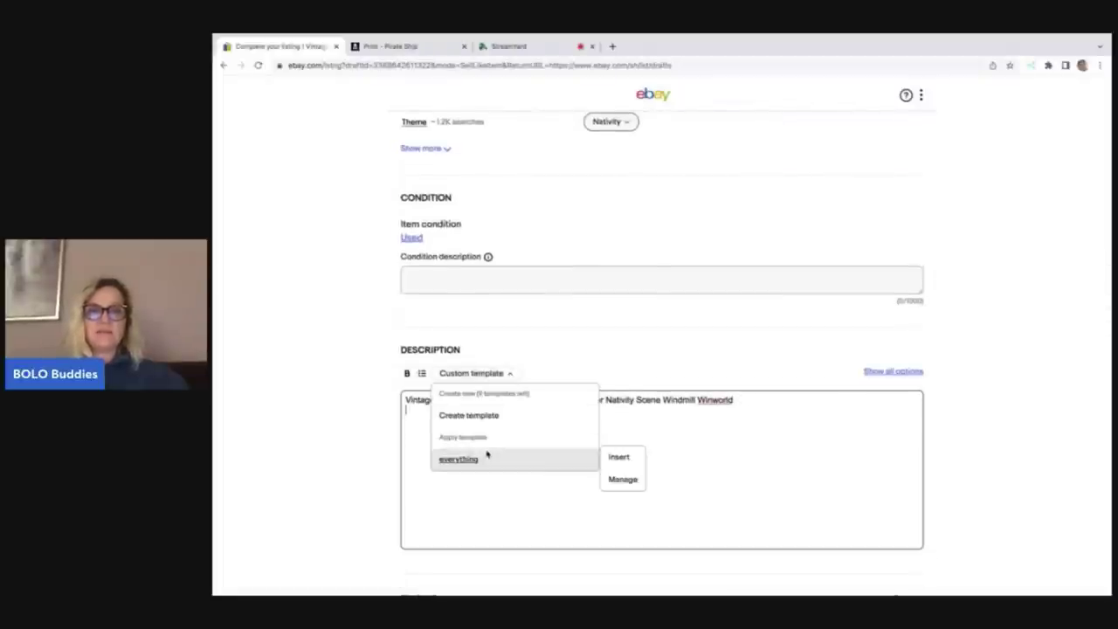
{"action": "left_click", "coordinate": [611, 457]}
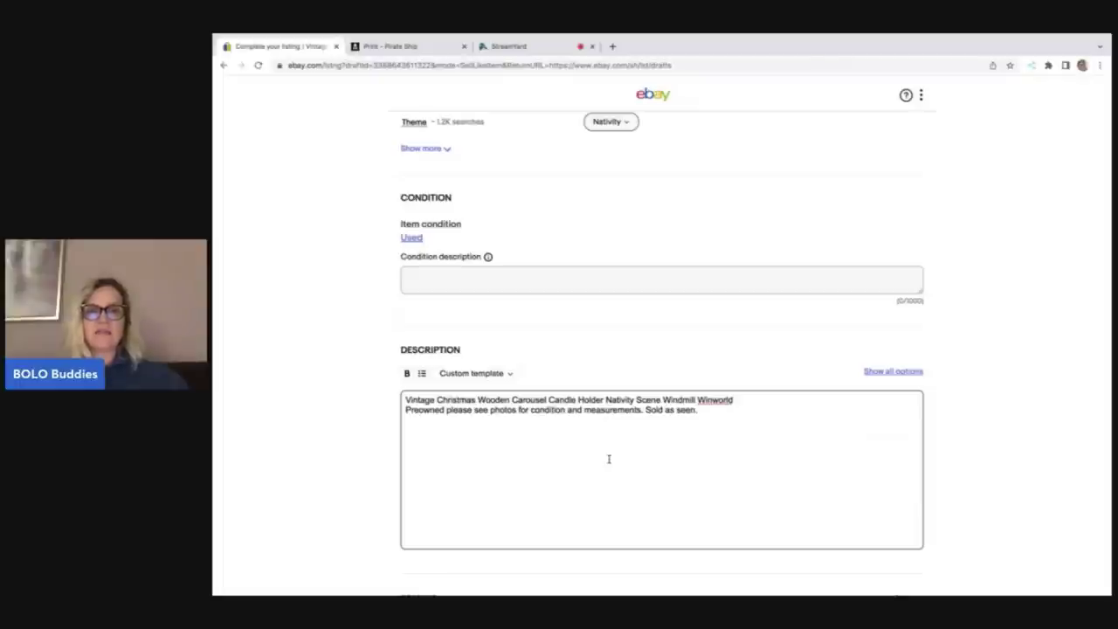
- Set the candle holder auction's starting bid to $99.99
{"action": "scroll", "coordinate": [608, 459], "scroll_direction": "down", "scroll_amount": 1}
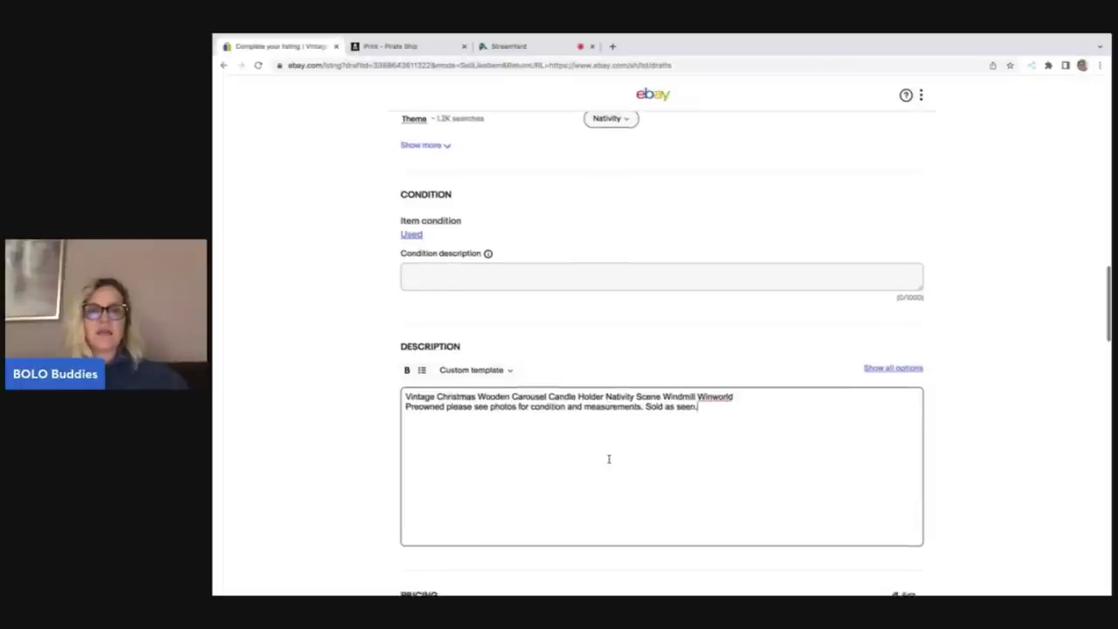
{"action": "scroll", "coordinate": [608, 459], "scroll_direction": "down", "scroll_amount": 5}
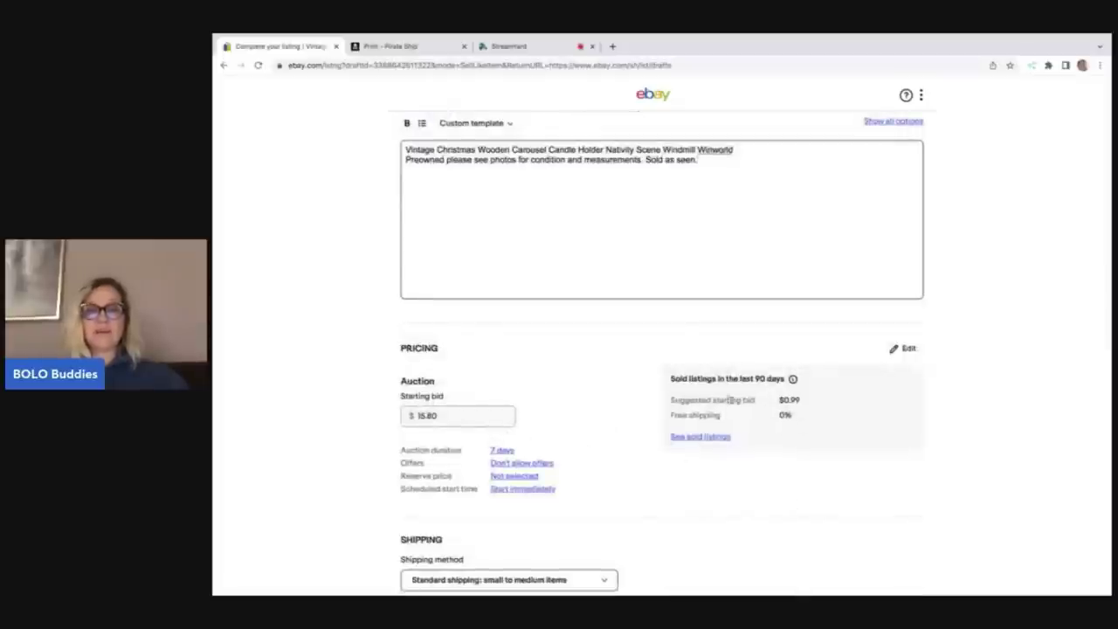
{"action": "left_click", "coordinate": [474, 418]}
{"action": "type", "text": "99"}
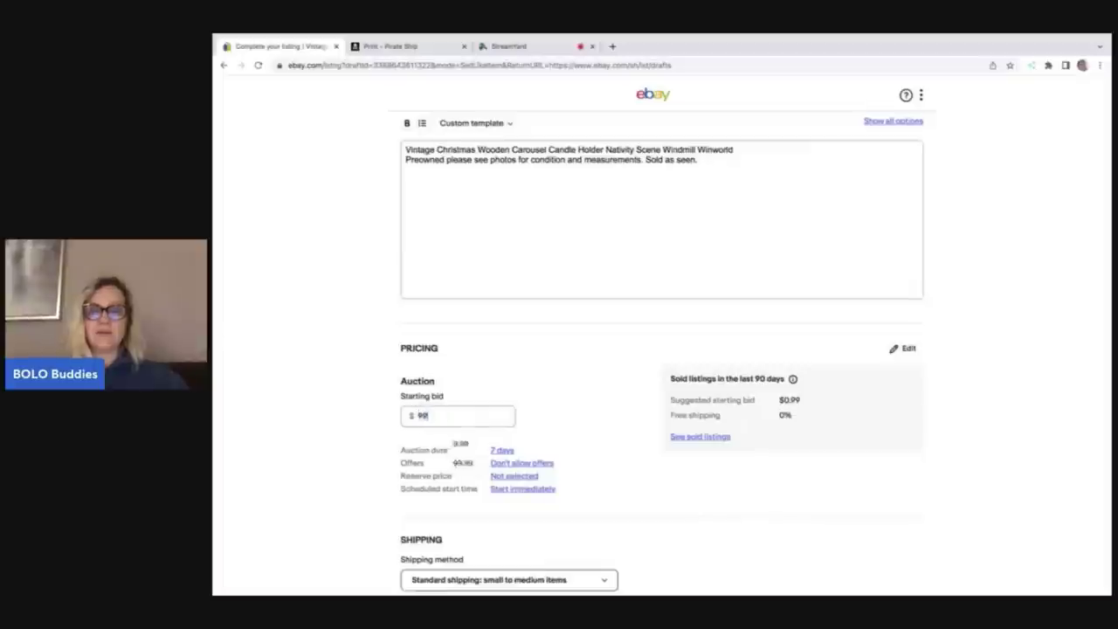
{"action": "type", "text": ".99"}
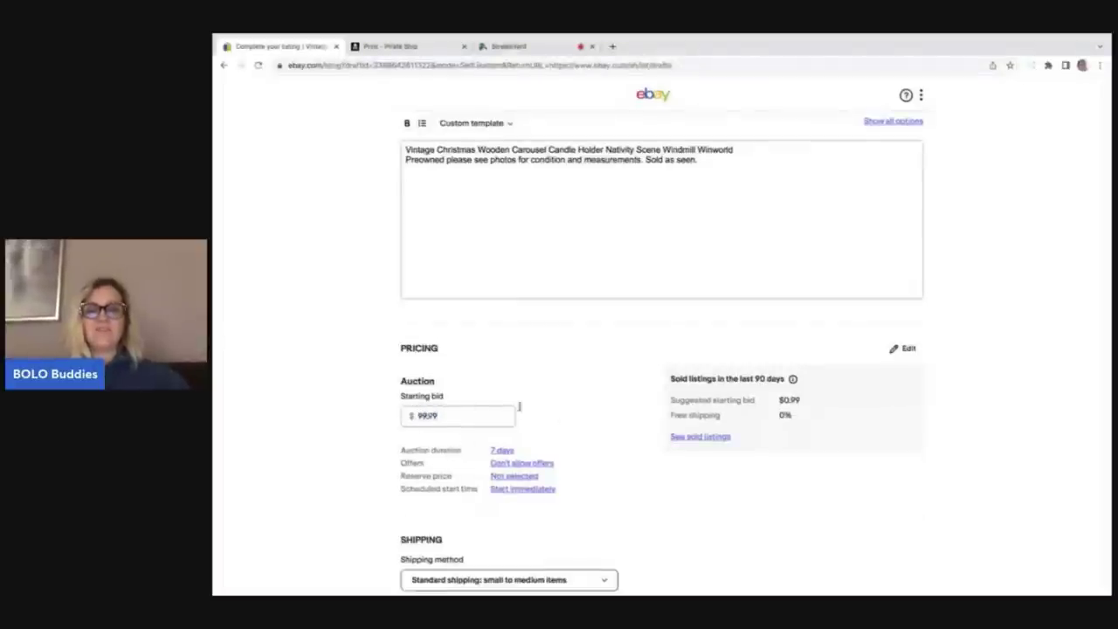
- Allow offers on the candle holder auction
{"action": "left_click", "coordinate": [548, 466]}
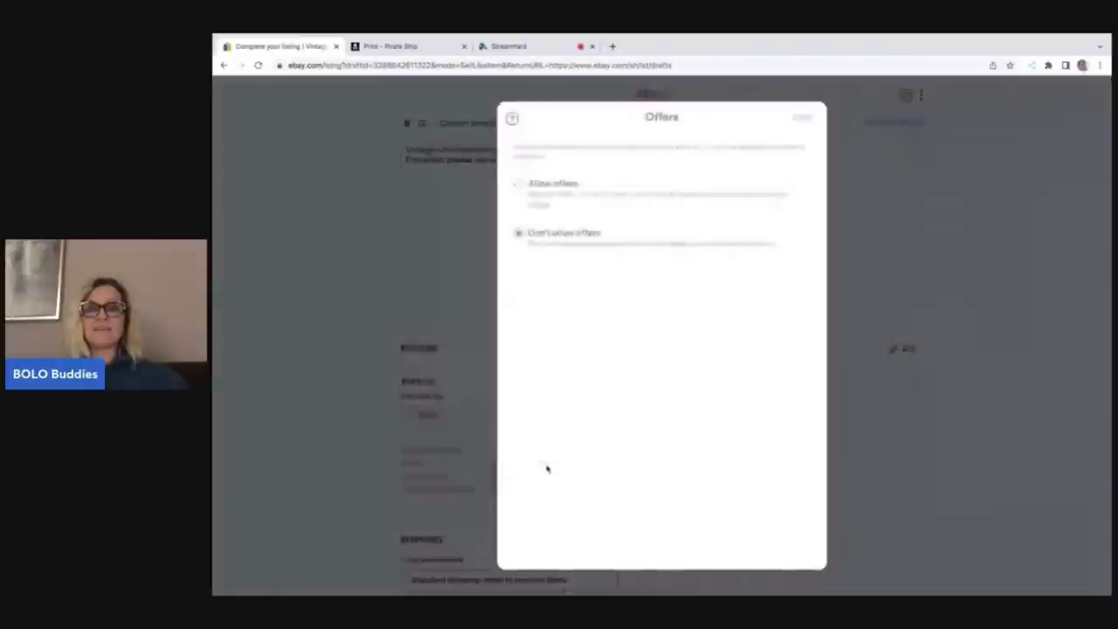
{"action": "left_click", "coordinate": [519, 185]}
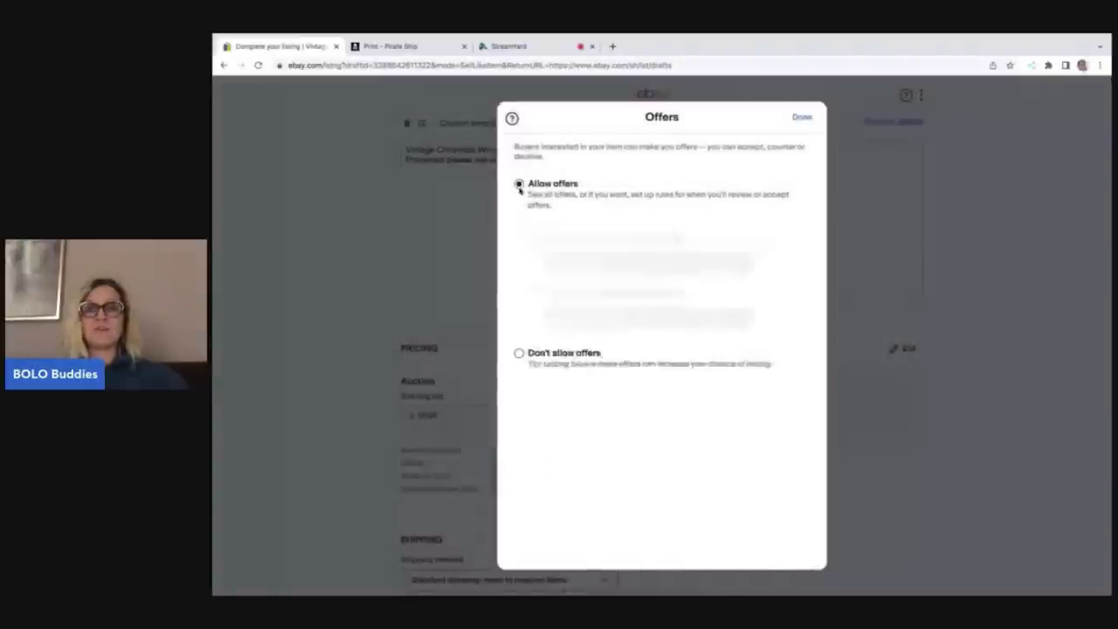
{"action": "left_click", "coordinate": [802, 118]}
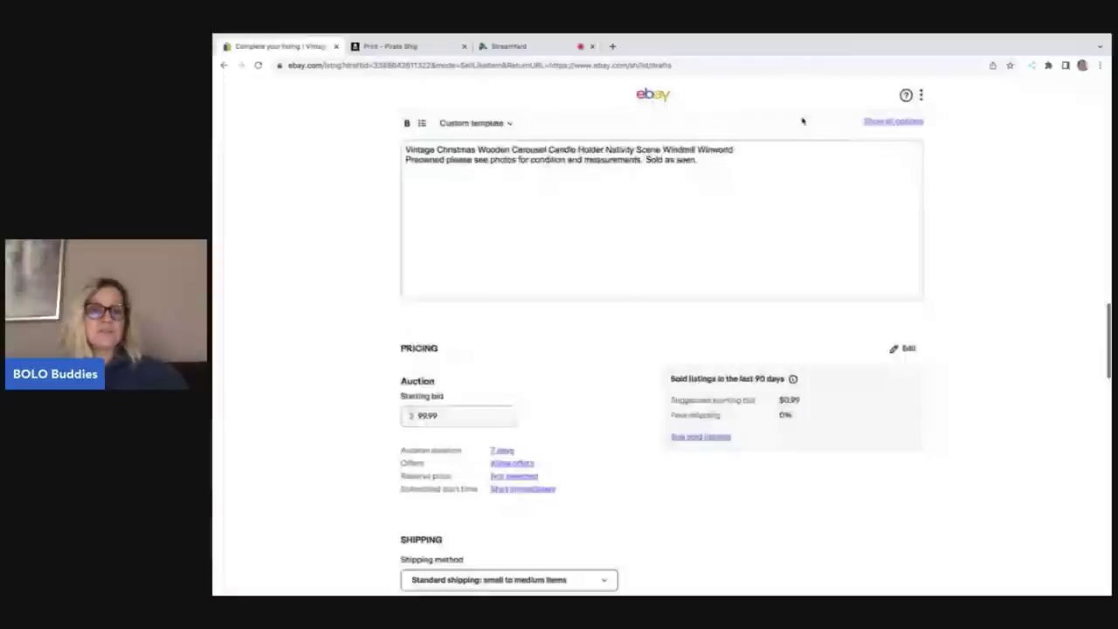
- Set the candle holder's package weight to 4 lbs and its package dimensions to 17 x 11 x 8 inches
{"action": "scroll", "coordinate": [617, 316], "scroll_direction": "down", "scroll_amount": 1}
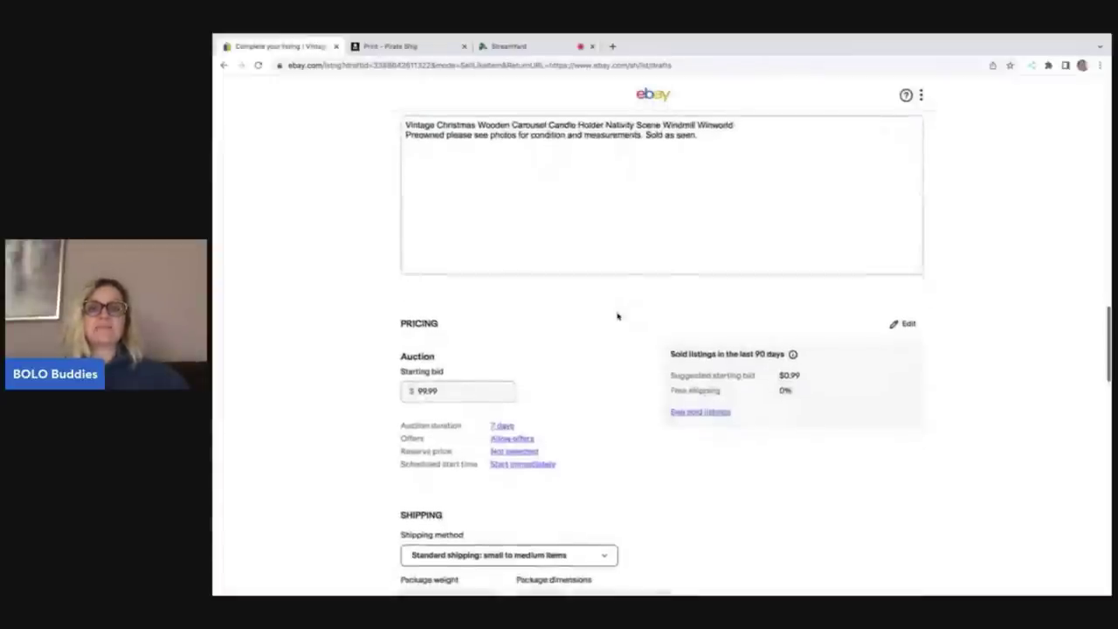
{"action": "scroll", "coordinate": [616, 316], "scroll_direction": "down", "scroll_amount": 2}
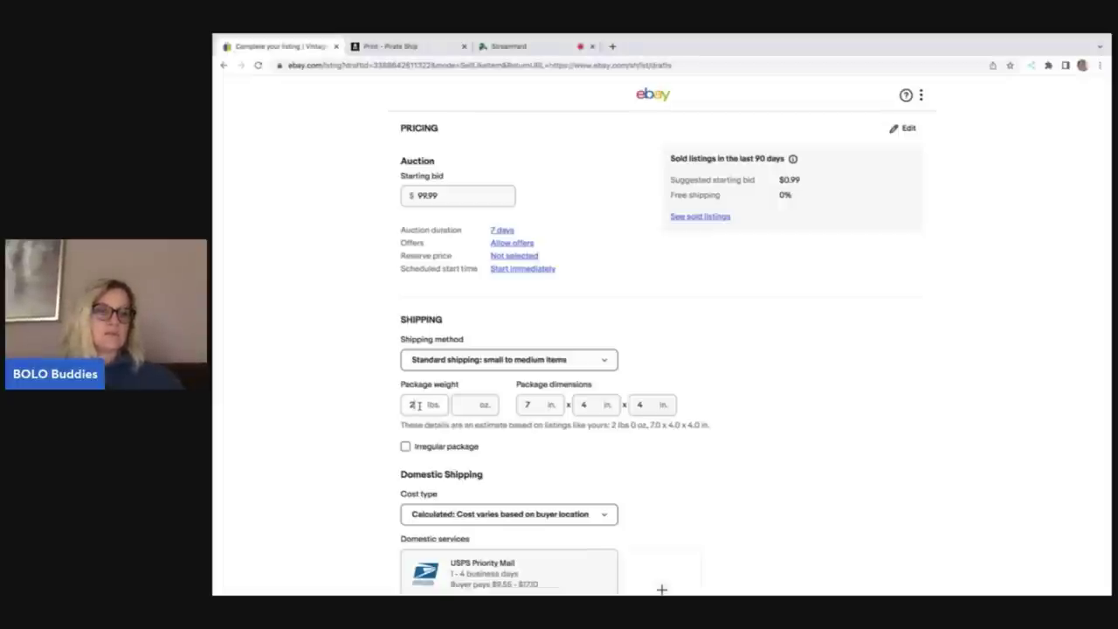
{"action": "key", "text": "BackSpace"}
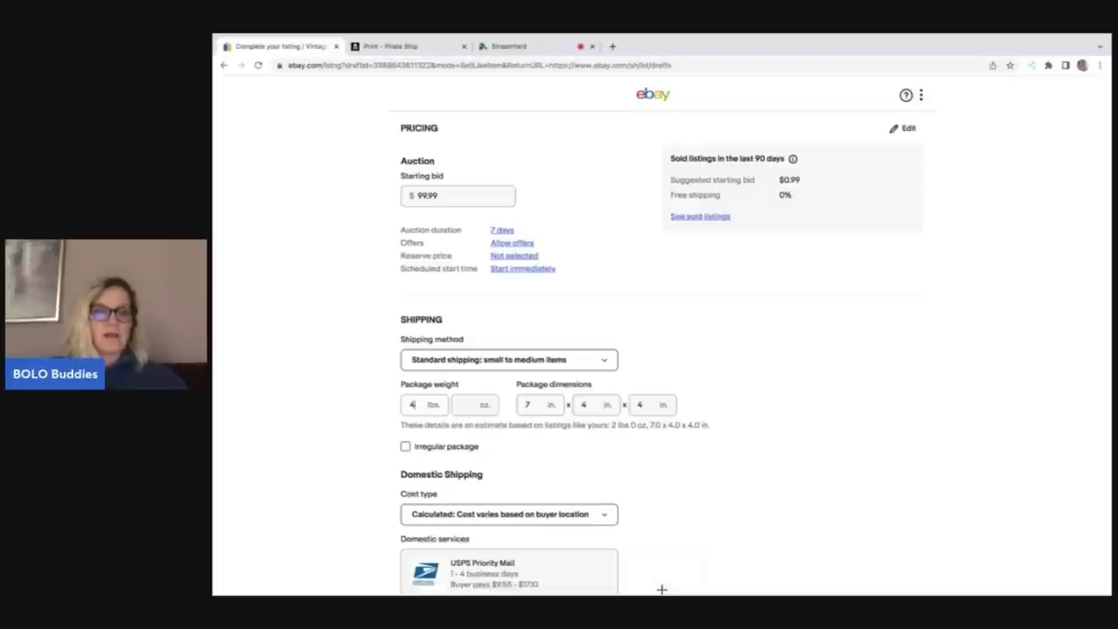
{"action": "key", "text": "Tab"}
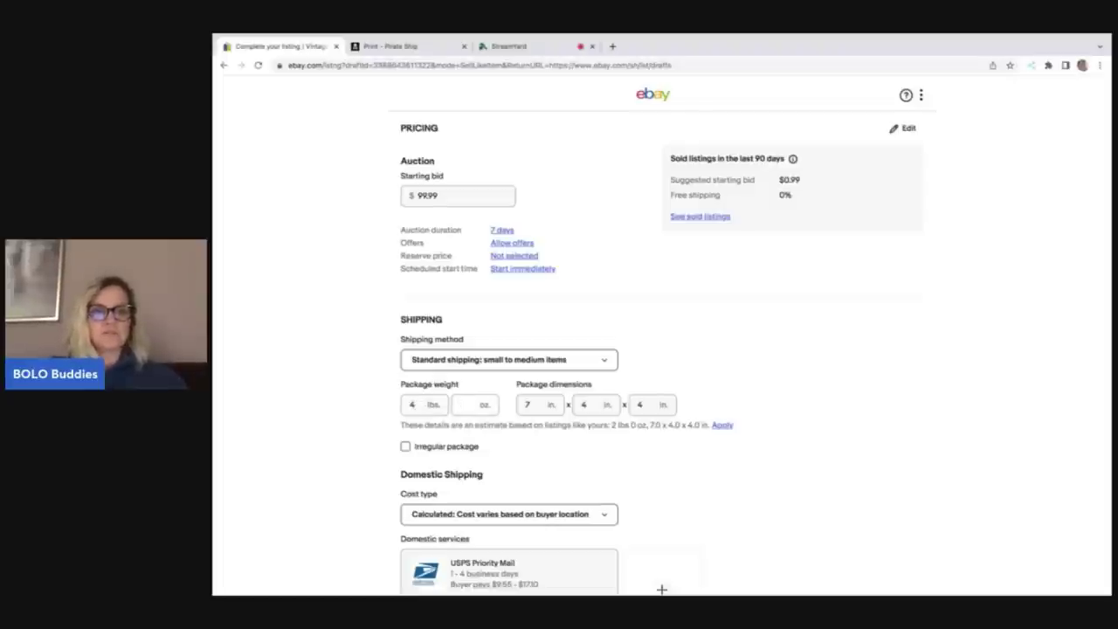
{"action": "type", "text": "17"}
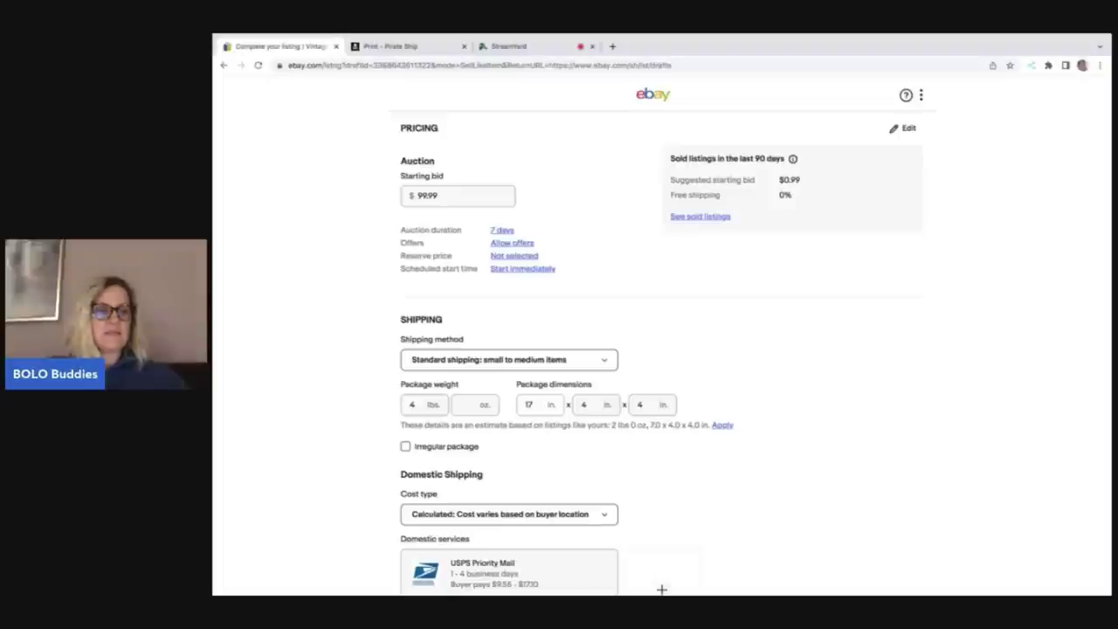
{"action": "type", "text": "11"}
{"action": "key", "text": "Tab"}
{"action": "type", "text": "8"}
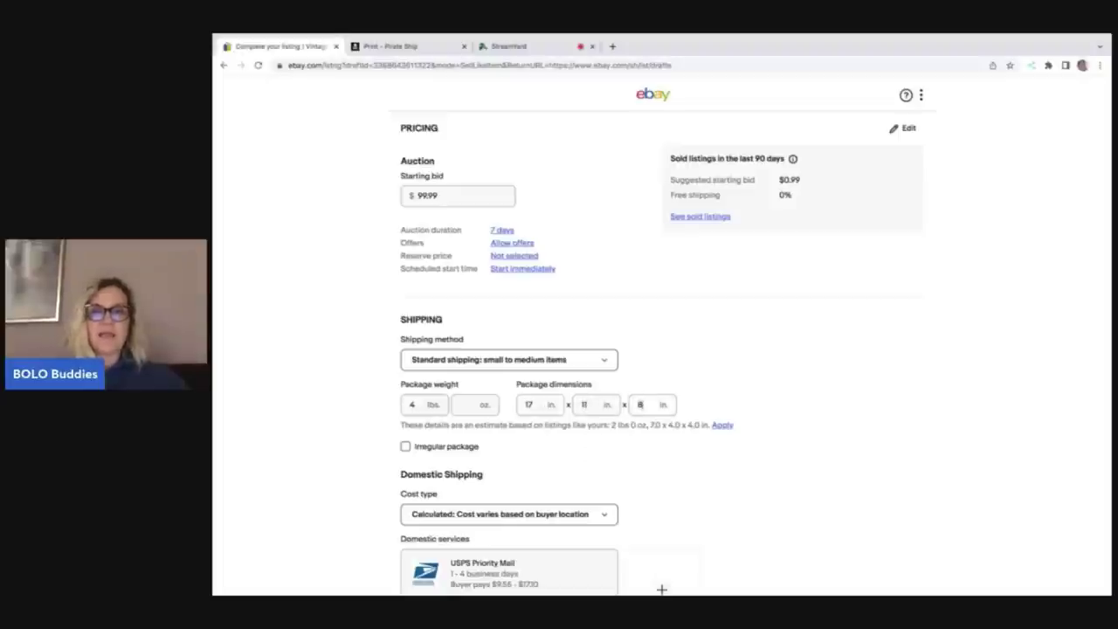
- Review the candle holder draft's shipping, preferences, description and photos
{"action": "scroll", "coordinate": [813, 449], "scroll_direction": "down", "scroll_amount": 3}
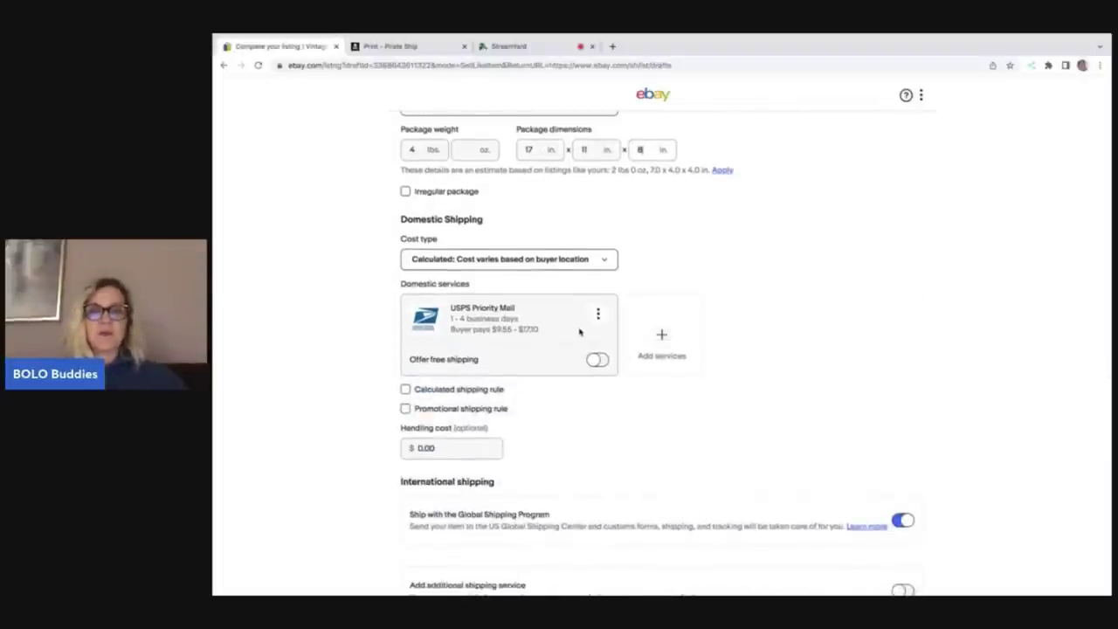
{"action": "scroll", "coordinate": [583, 333], "scroll_direction": "down", "scroll_amount": 5}
{"action": "scroll", "coordinate": [610, 467], "scroll_direction": "down", "scroll_amount": 5}
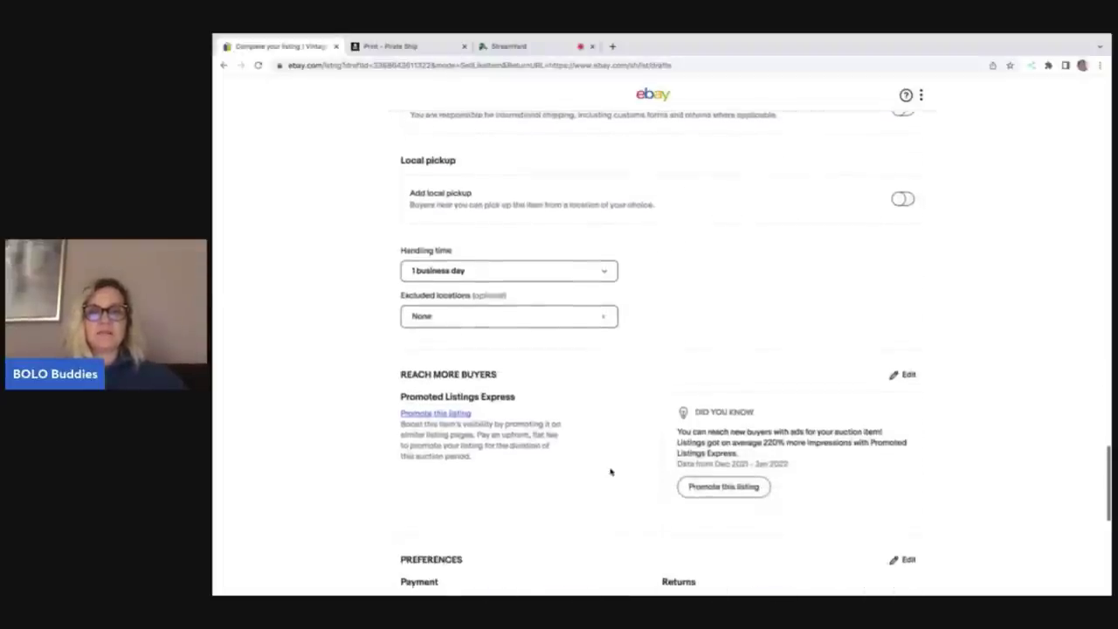
{"action": "scroll", "coordinate": [610, 471], "scroll_direction": "down", "scroll_amount": 2}
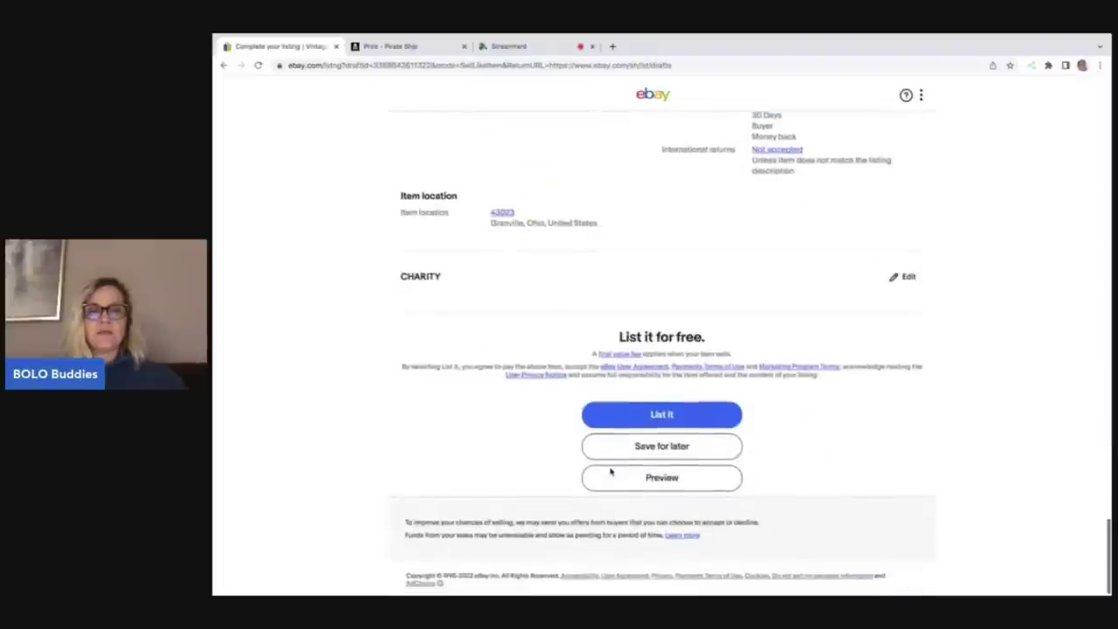
{"action": "scroll", "coordinate": [610, 471], "scroll_direction": "up", "scroll_amount": 20}
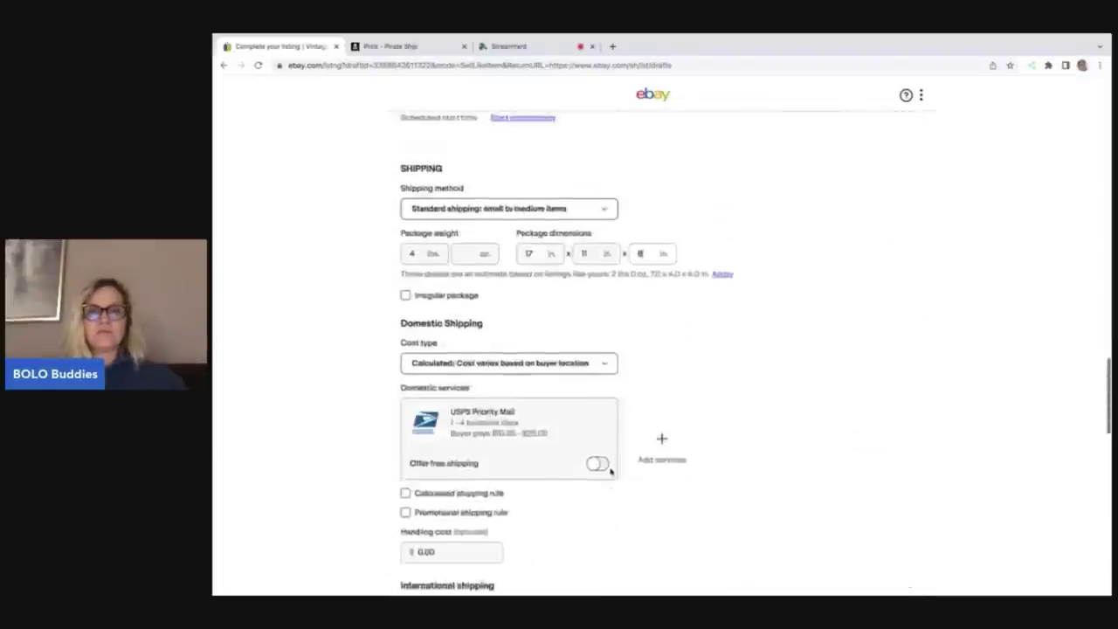
{"action": "scroll", "coordinate": [609, 472], "scroll_direction": "up", "scroll_amount": 15}
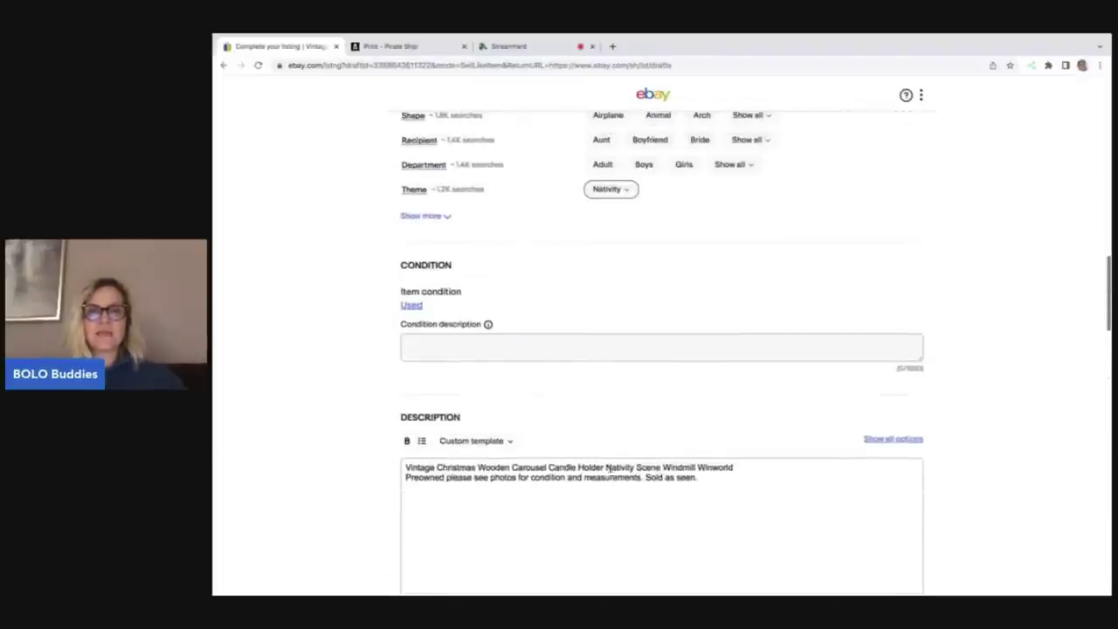
{"action": "scroll", "coordinate": [609, 472], "scroll_direction": "up", "scroll_amount": 5}
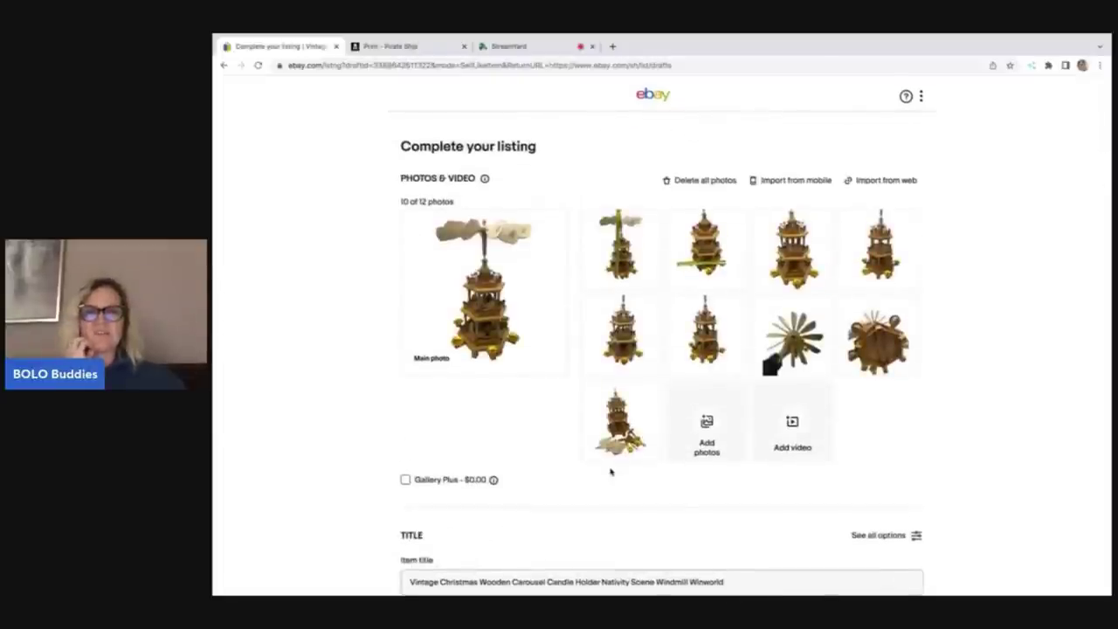
{"action": "mouse_move", "coordinate": [524, 349]}
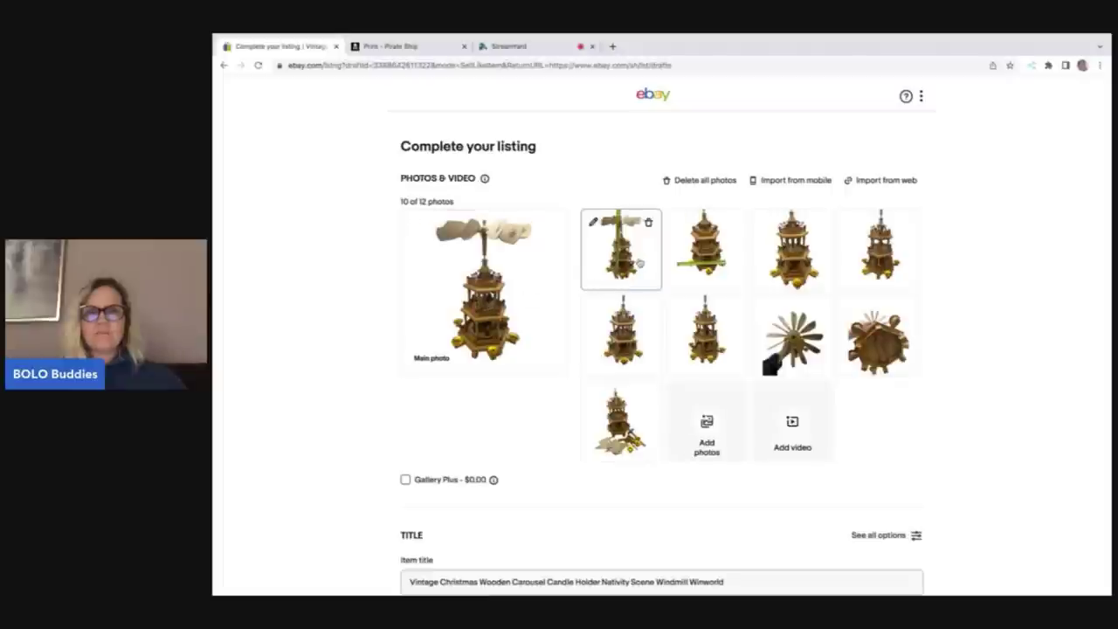
- Add the line "No Candles" at the end of the candle holder's description
{"action": "scroll", "coordinate": [640, 340], "scroll_direction": "down", "scroll_amount": 4}
{"action": "scroll", "coordinate": [640, 341], "scroll_direction": "down", "scroll_amount": 10}
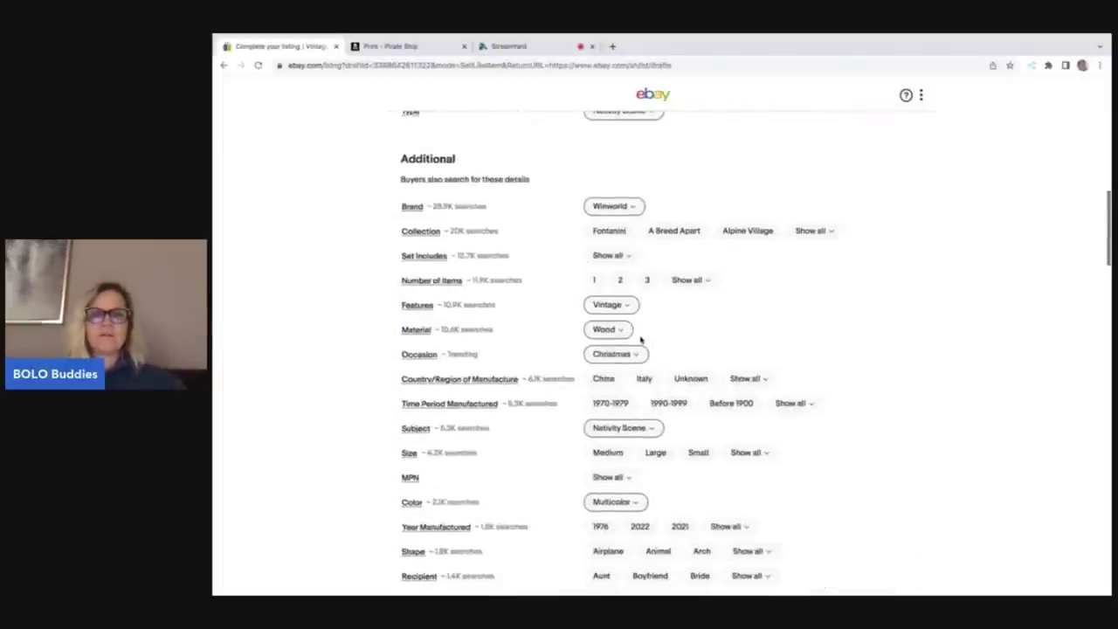
{"action": "left_click", "coordinate": [714, 456]}
{"action": "key", "text": "Return"}
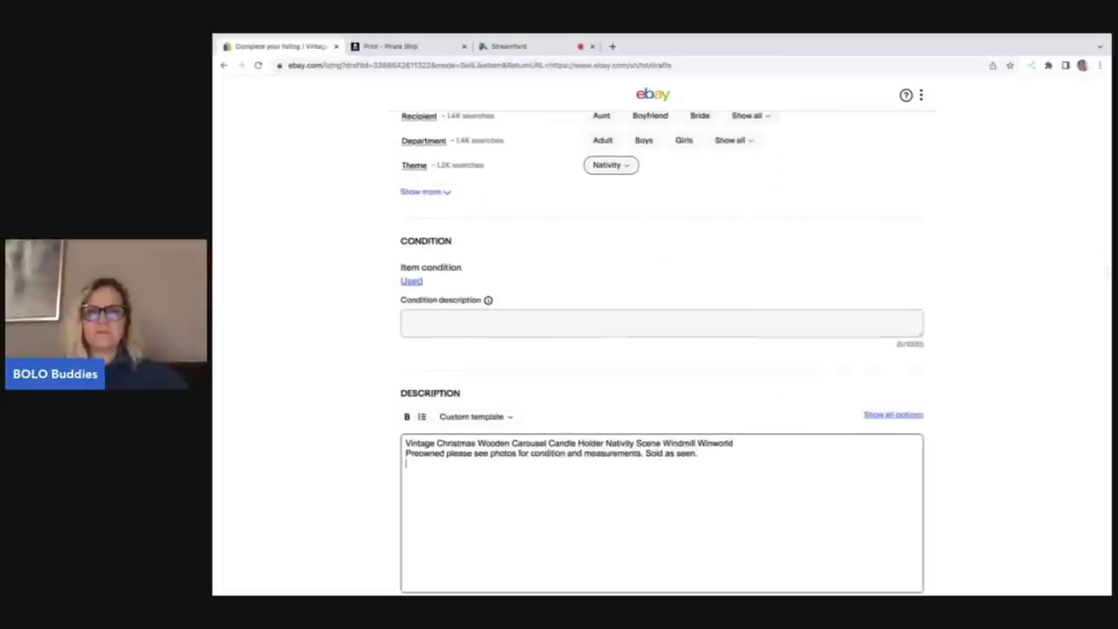
{"action": "type", "text": "No Cand"}
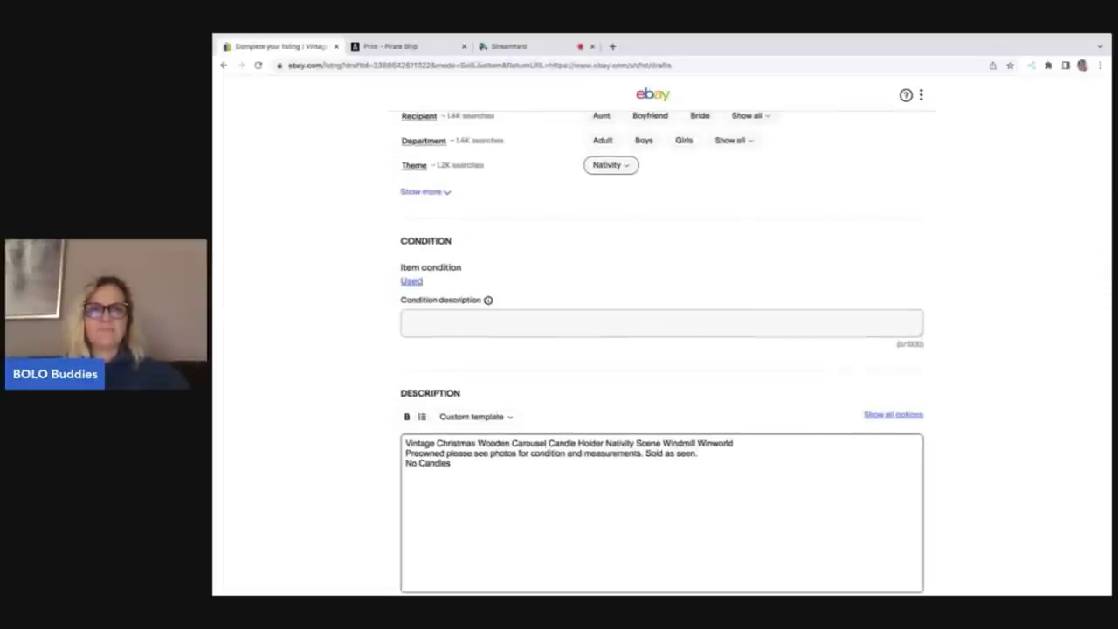
{"action": "type", "text": "les"}
{"action": "key", "text": "Return"}
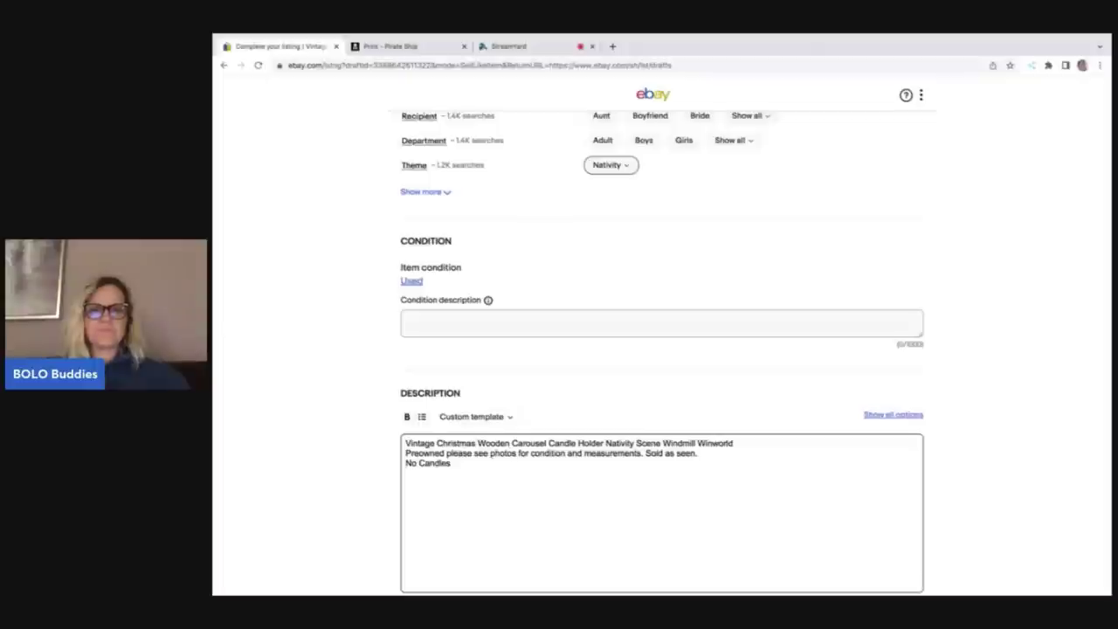
- Add the line "Box does have some damage from age." at the end of the candle holder's description
{"action": "scroll", "coordinate": [661, 350], "scroll_direction": "down", "scroll_amount": 10}
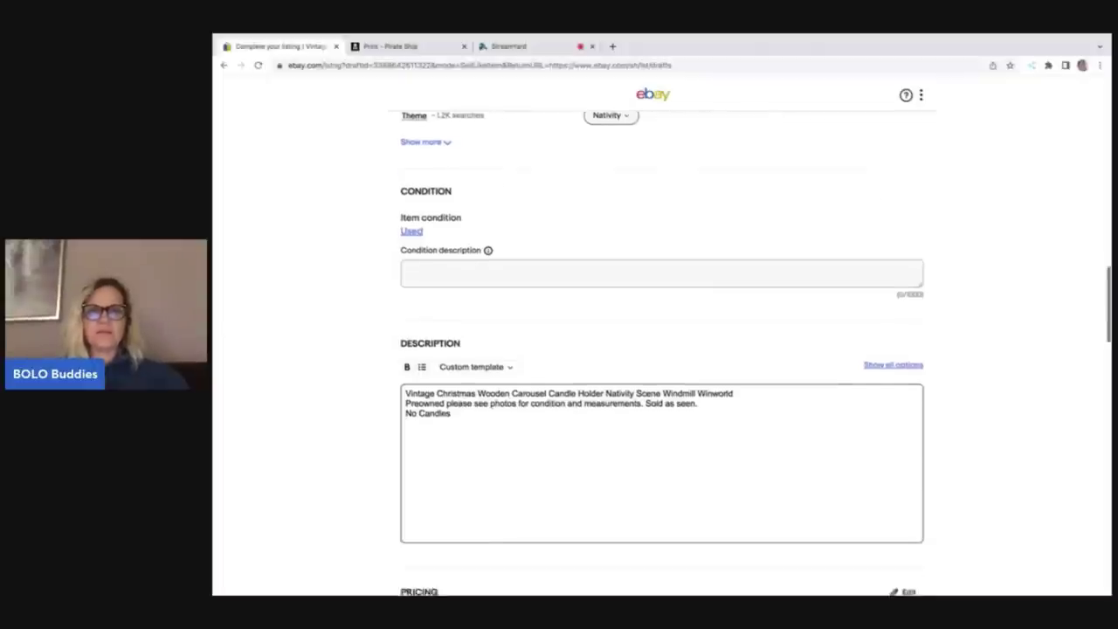
{"action": "scroll", "coordinate": [662, 349], "scroll_direction": "down", "scroll_amount": 15}
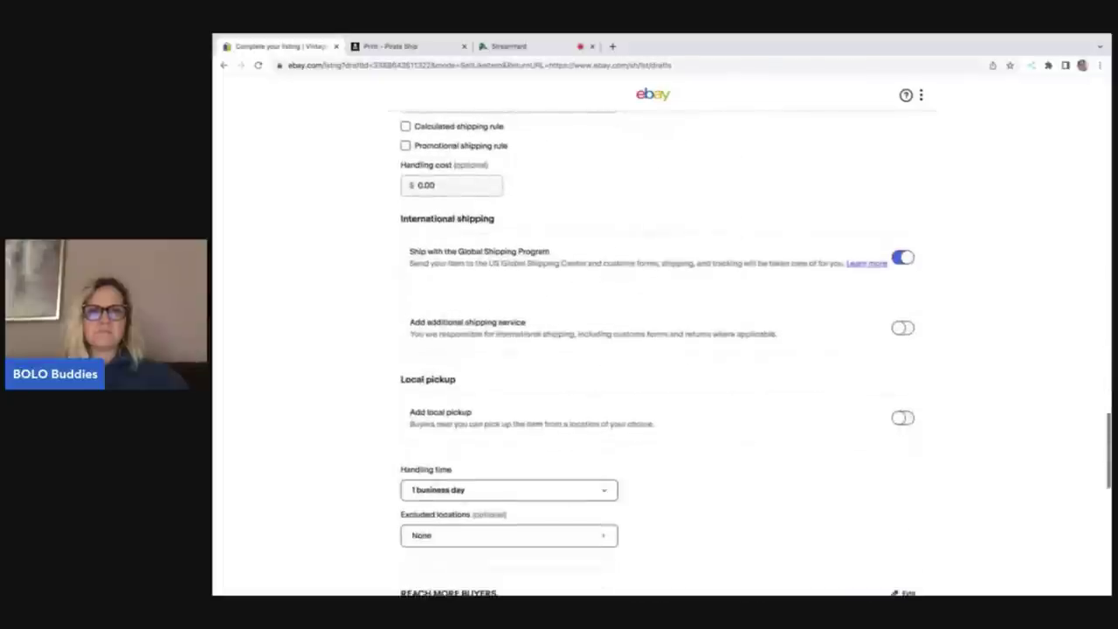
{"action": "scroll", "coordinate": [661, 350], "scroll_direction": "up", "scroll_amount": 14}
{"action": "scroll", "coordinate": [661, 349], "scroll_direction": "up", "scroll_amount": 7}
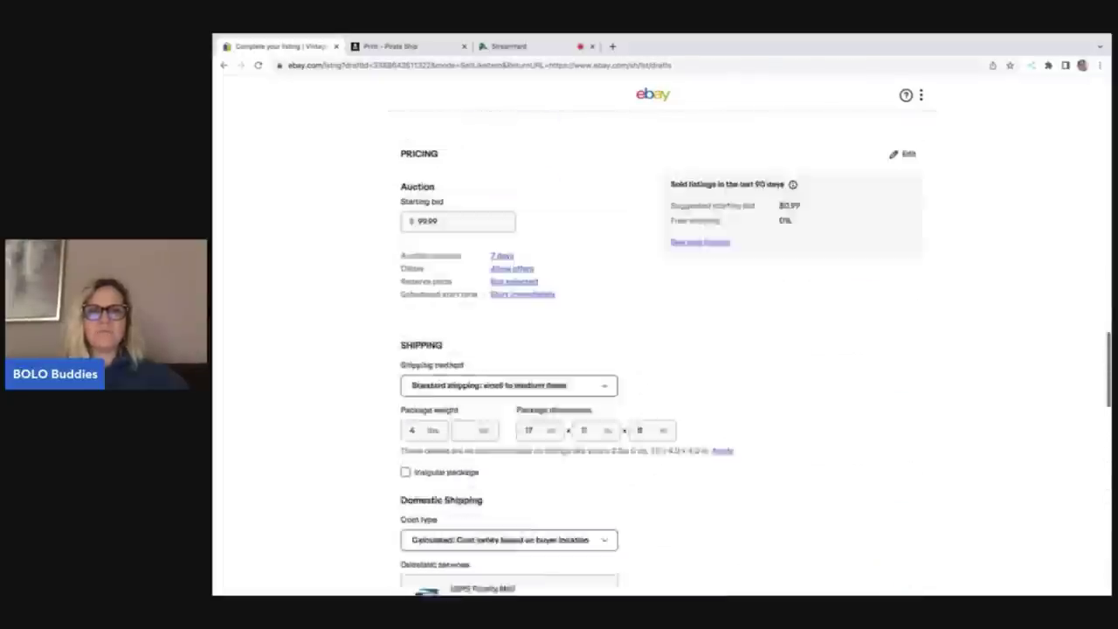
{"action": "type", "text": "Box"}
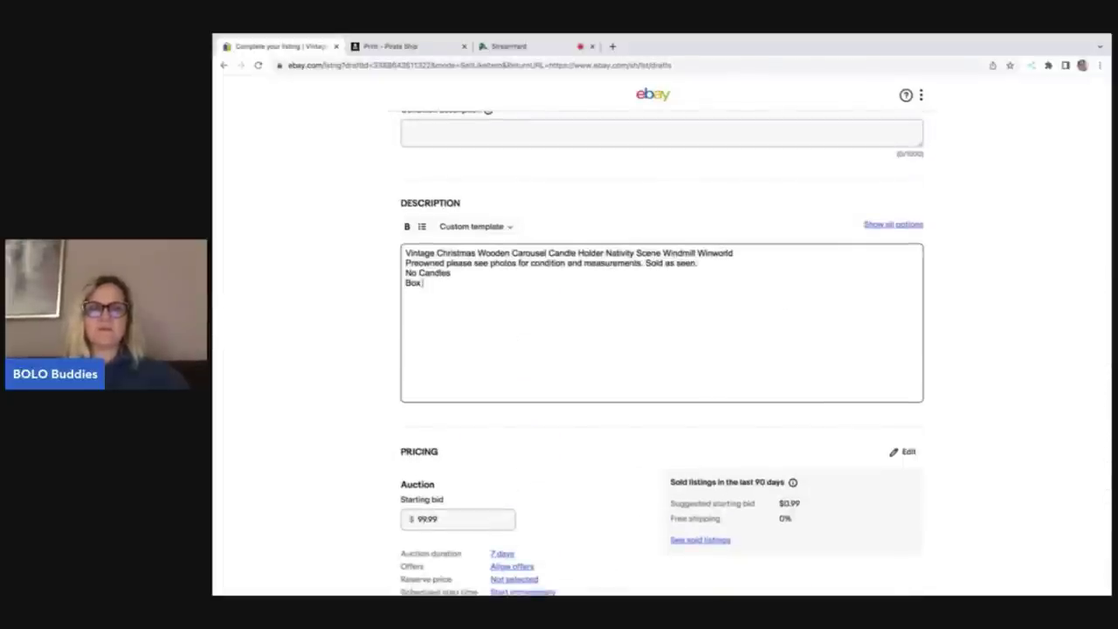
{"action": "type", "text": " does have some "}
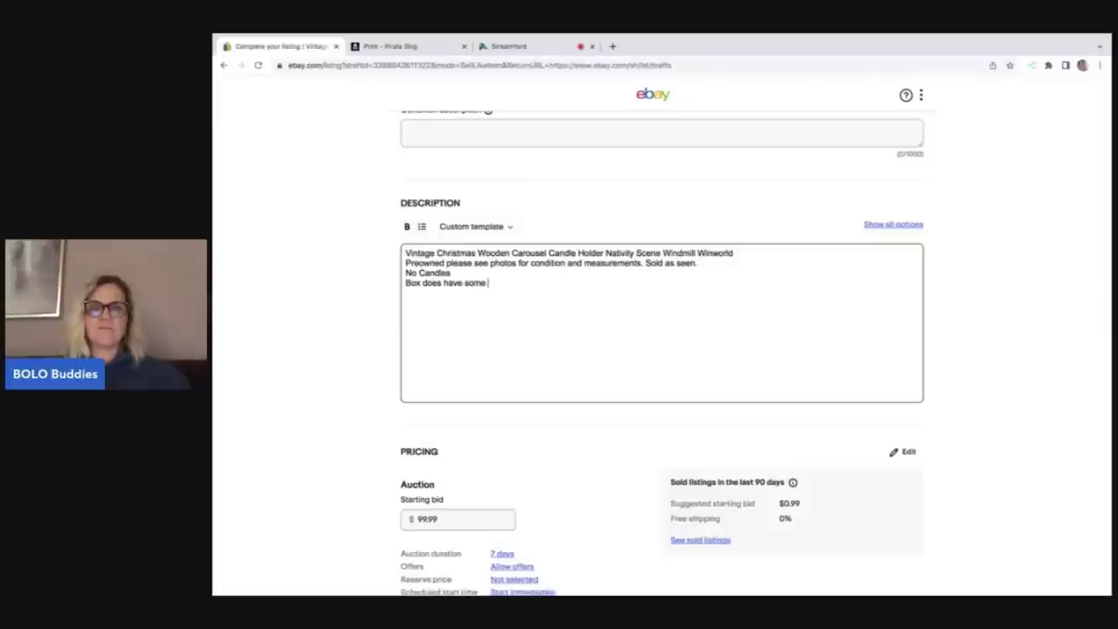
{"action": "type", "text": "damage from "}
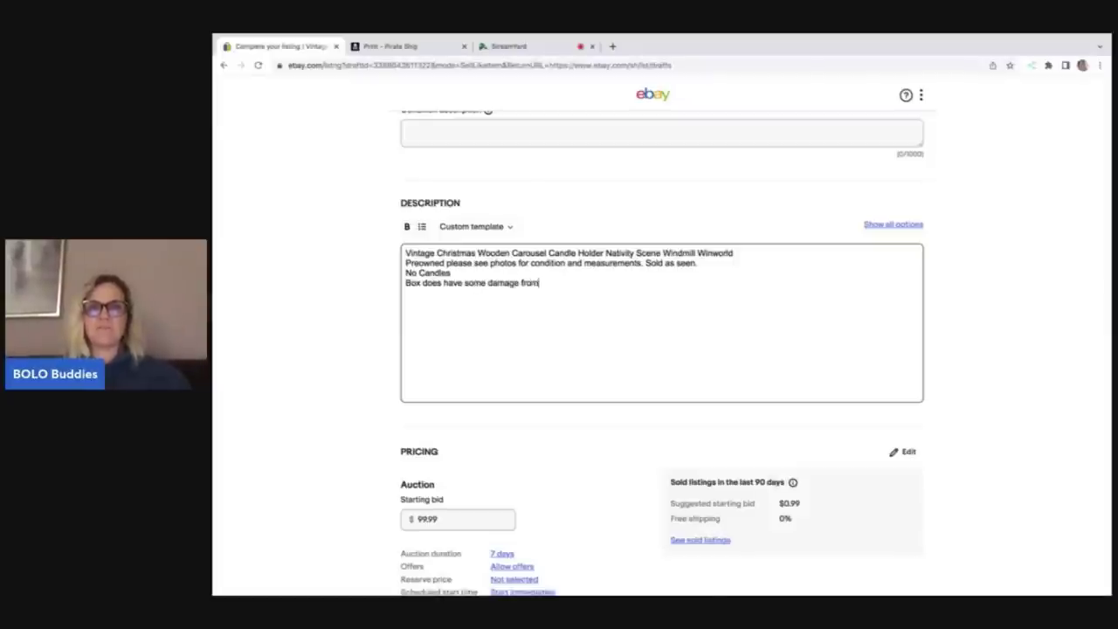
{"action": "type", "text": "age."}
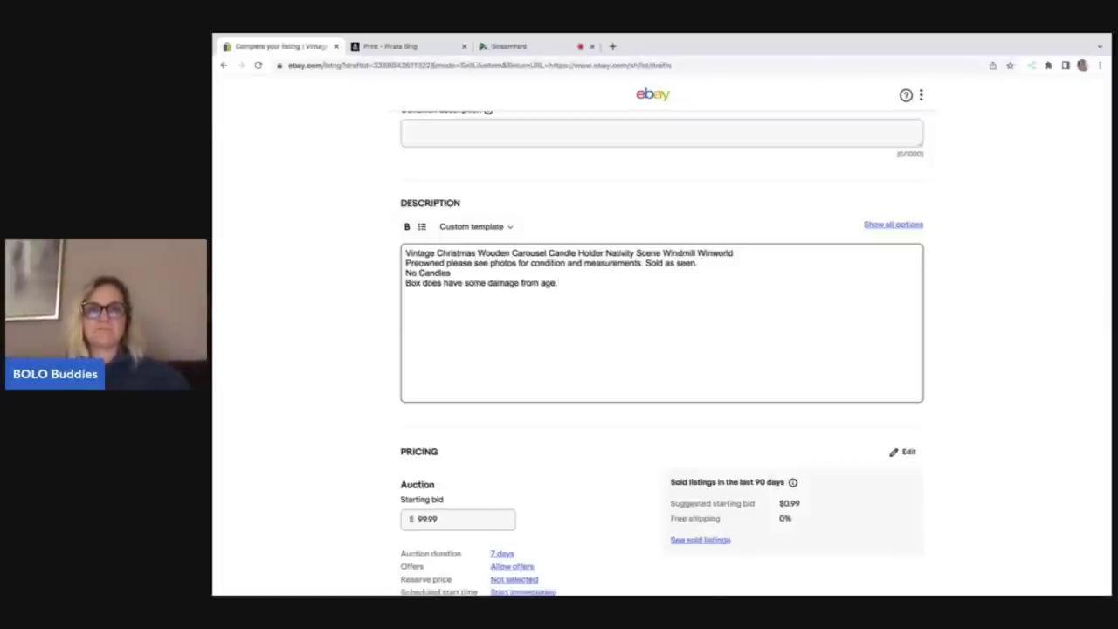
- Publish the candle holder auction listing and return to the drafts page
{"action": "scroll", "coordinate": [715, 461], "scroll_direction": "down", "scroll_amount": 20}
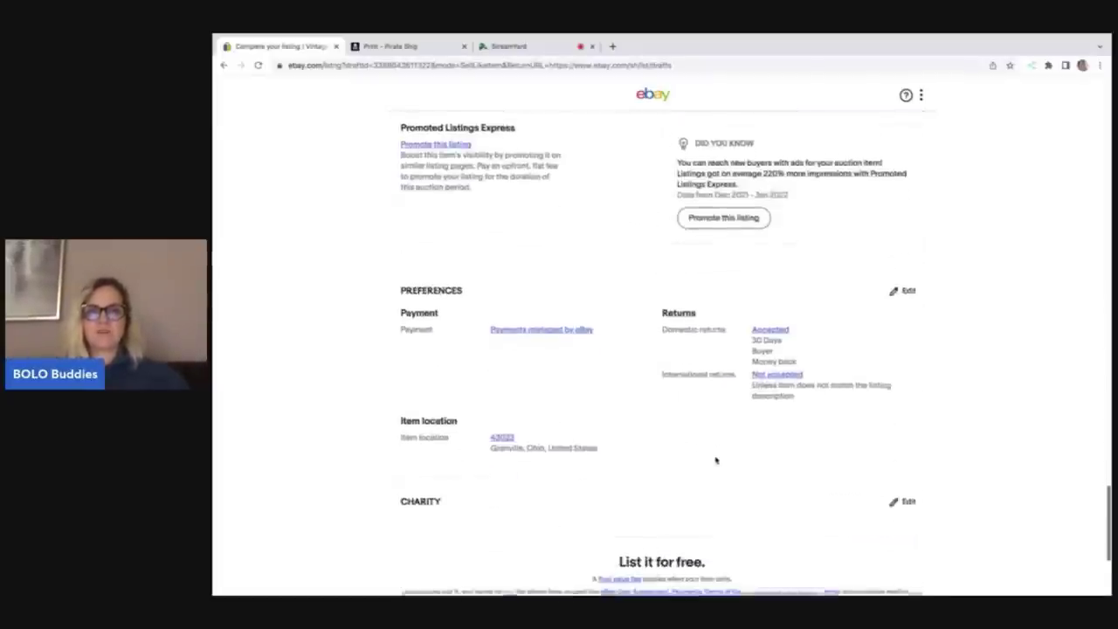
{"action": "scroll", "coordinate": [715, 460], "scroll_direction": "down", "scroll_amount": 3}
{"action": "left_click", "coordinate": [677, 411]}
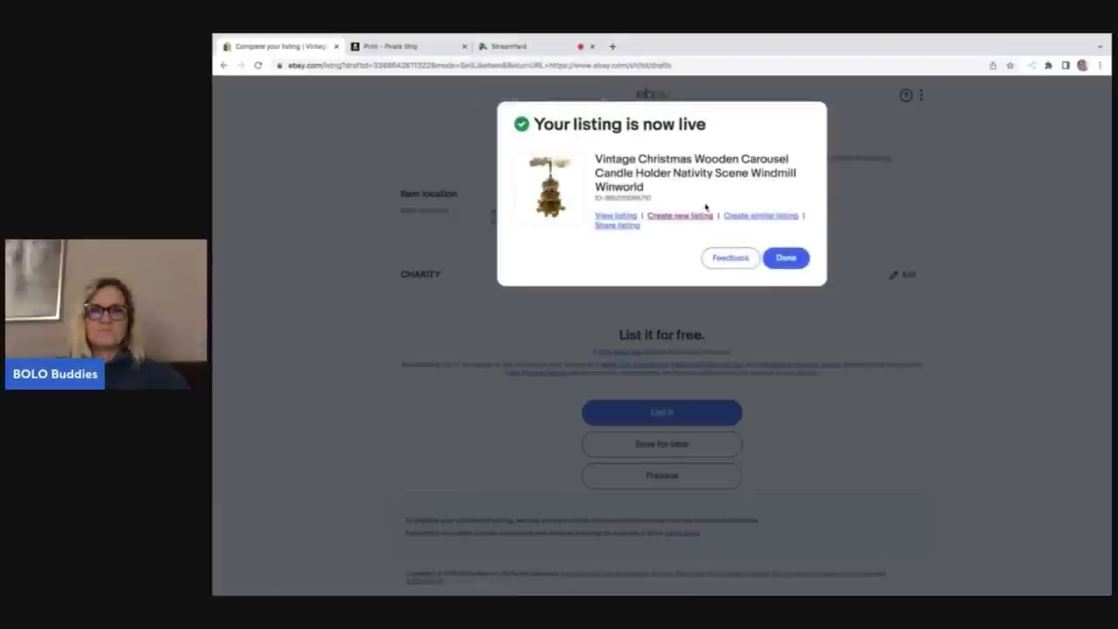
{"action": "left_click", "coordinate": [785, 258]}
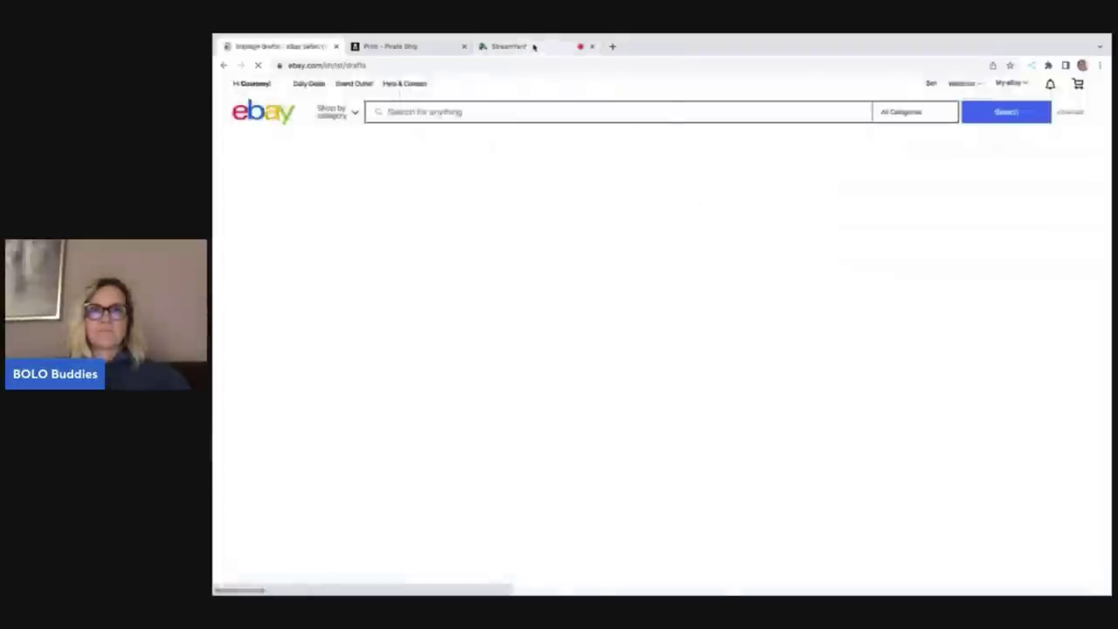
{"action": "left_click", "coordinate": [531, 46]}
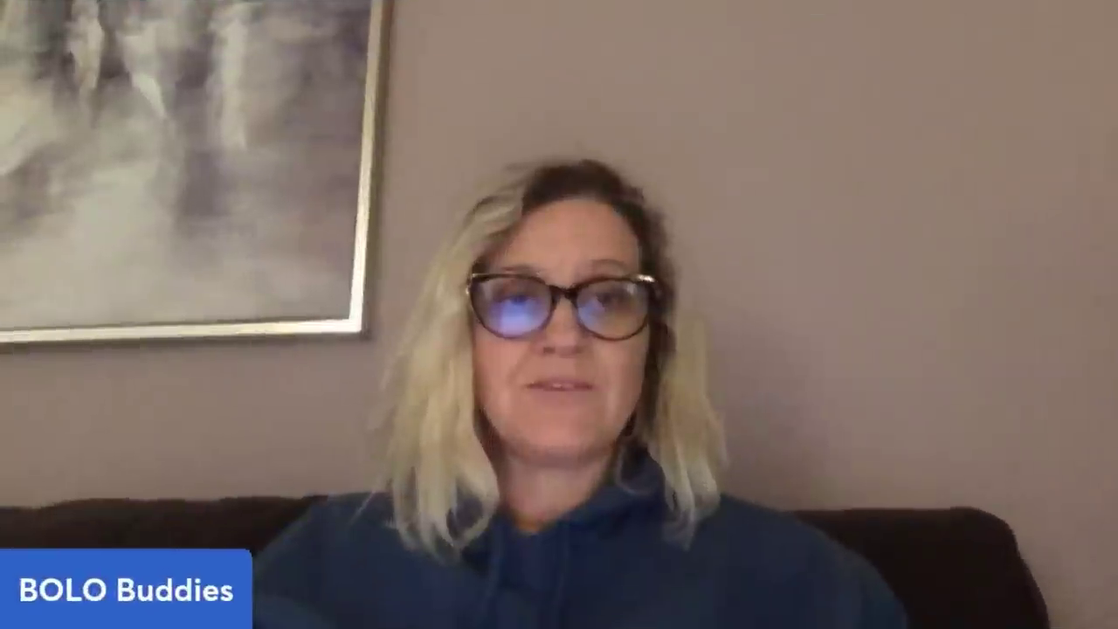